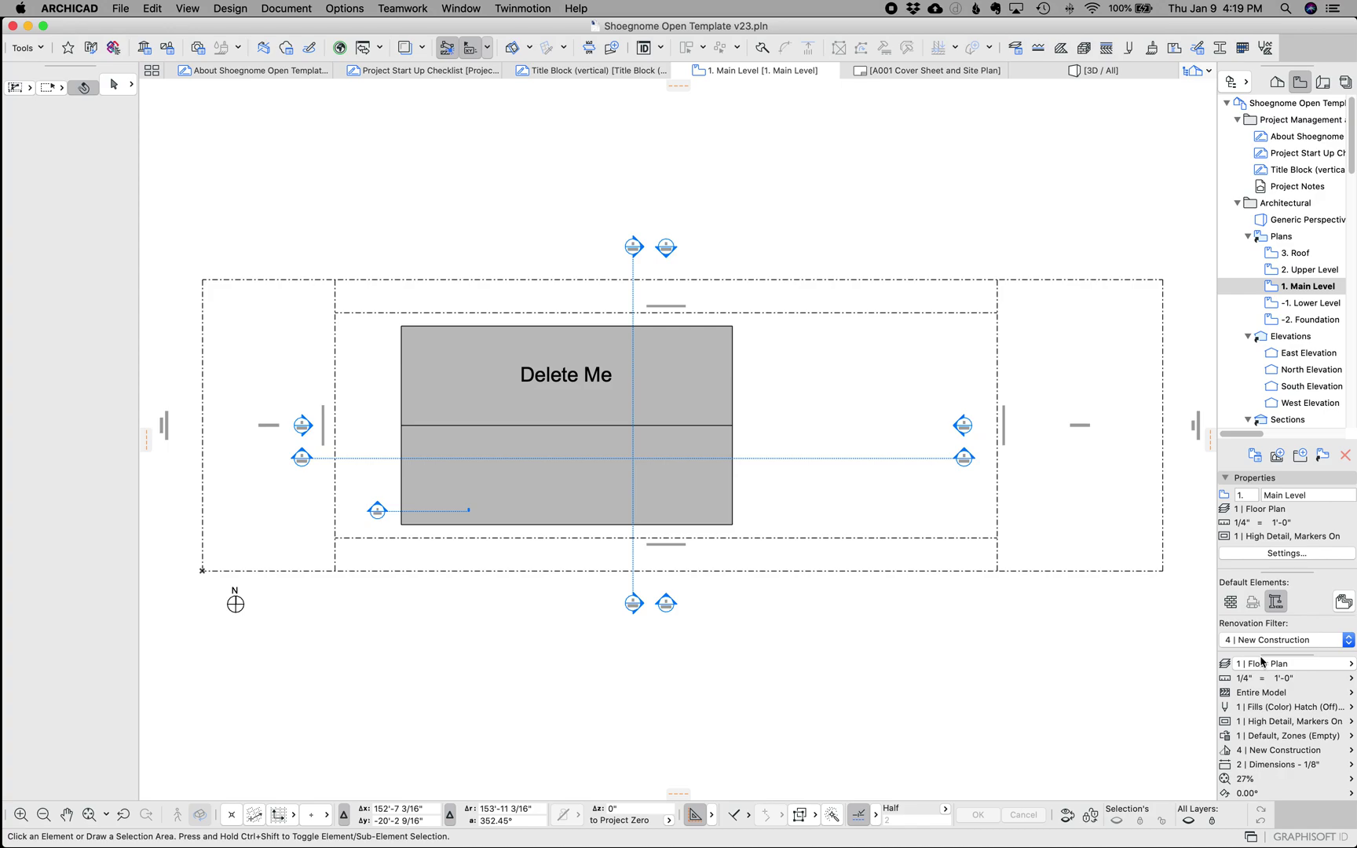
Open the Layers (Model Views) dialog from the 1 | Floor Plan layer combination.
click(1234, 664)
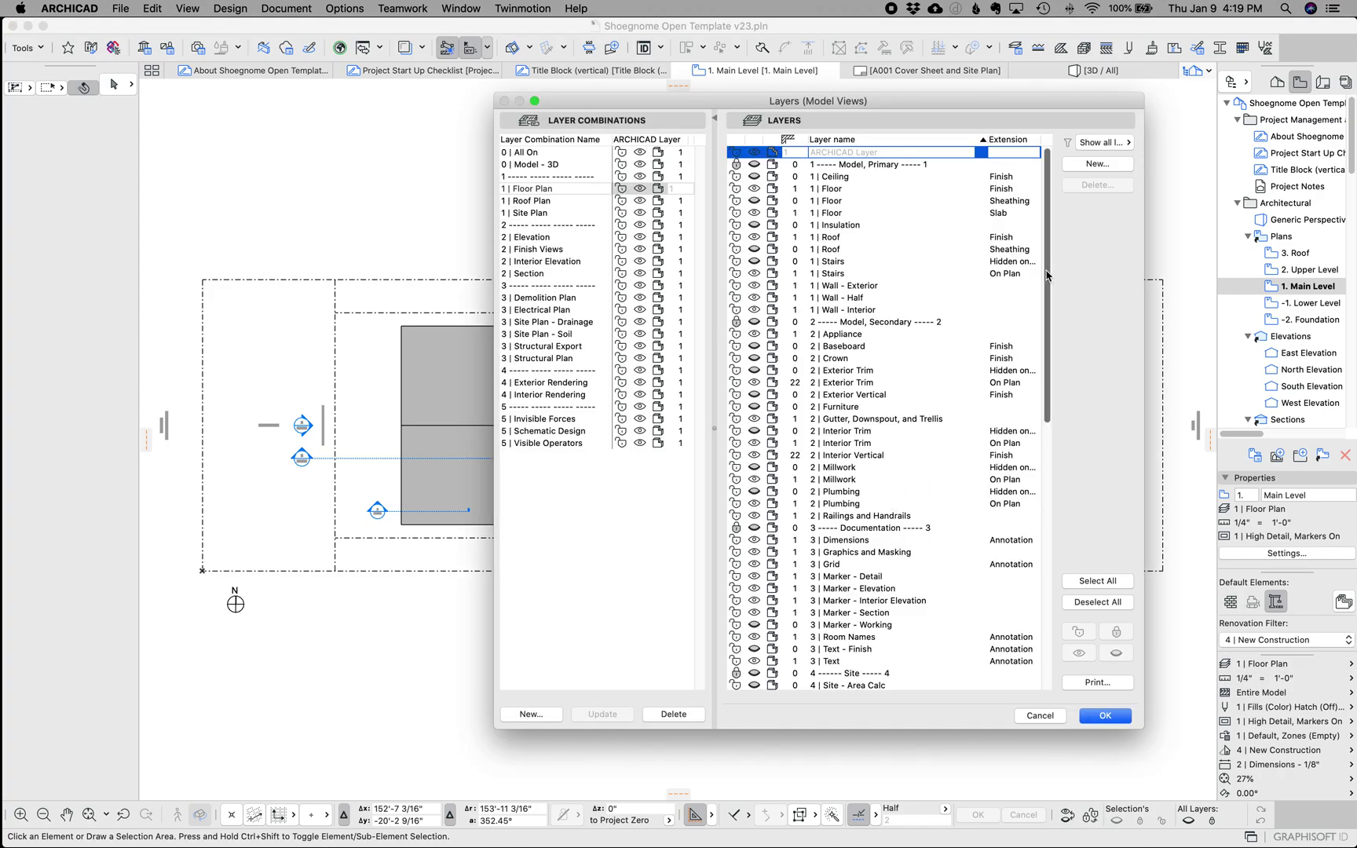
Inspect the Mechanical - Ductwork and Electrical - Fans layers, then cancel the Layers dialog unchanged.
drag(1047, 276, 1059, 564)
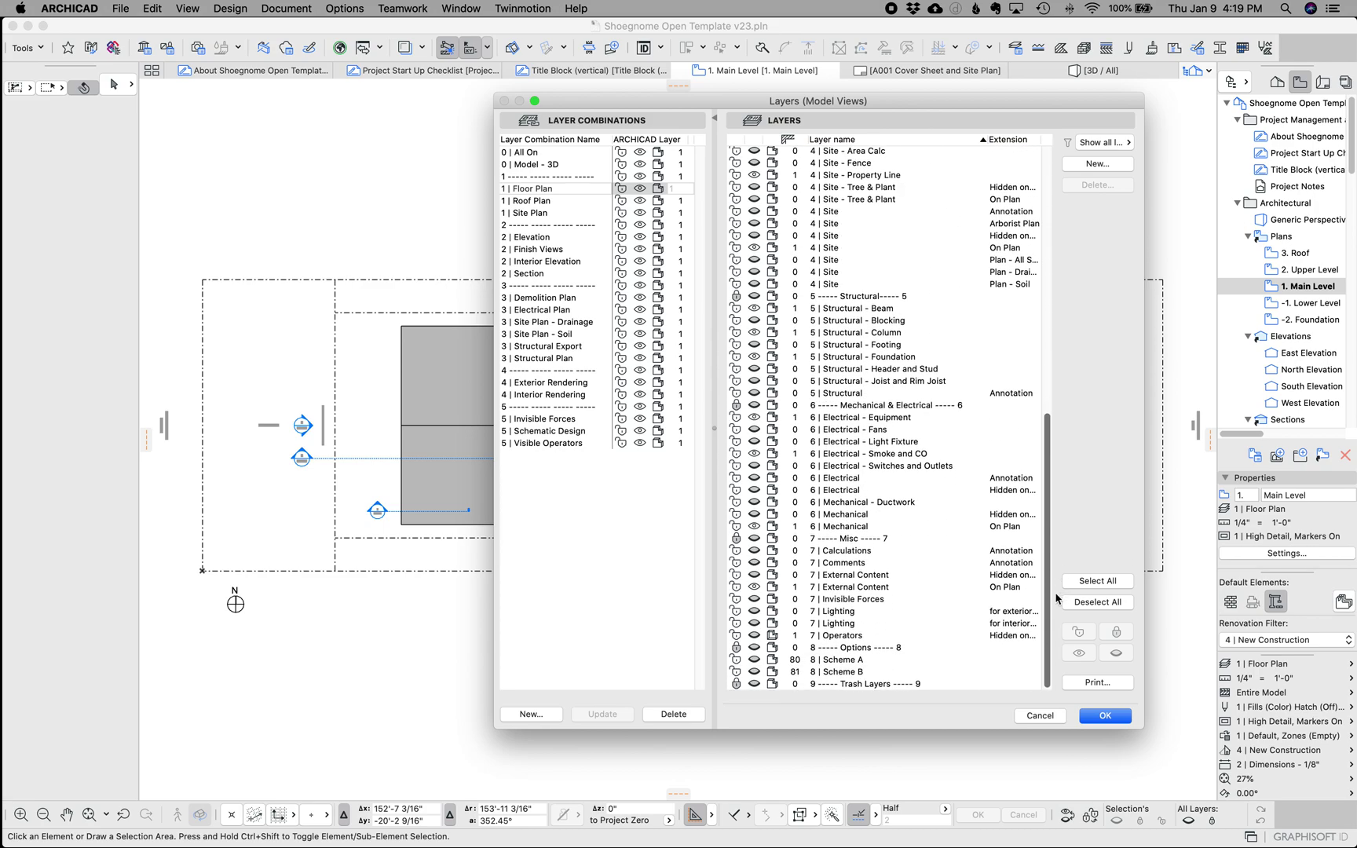
click(895, 501)
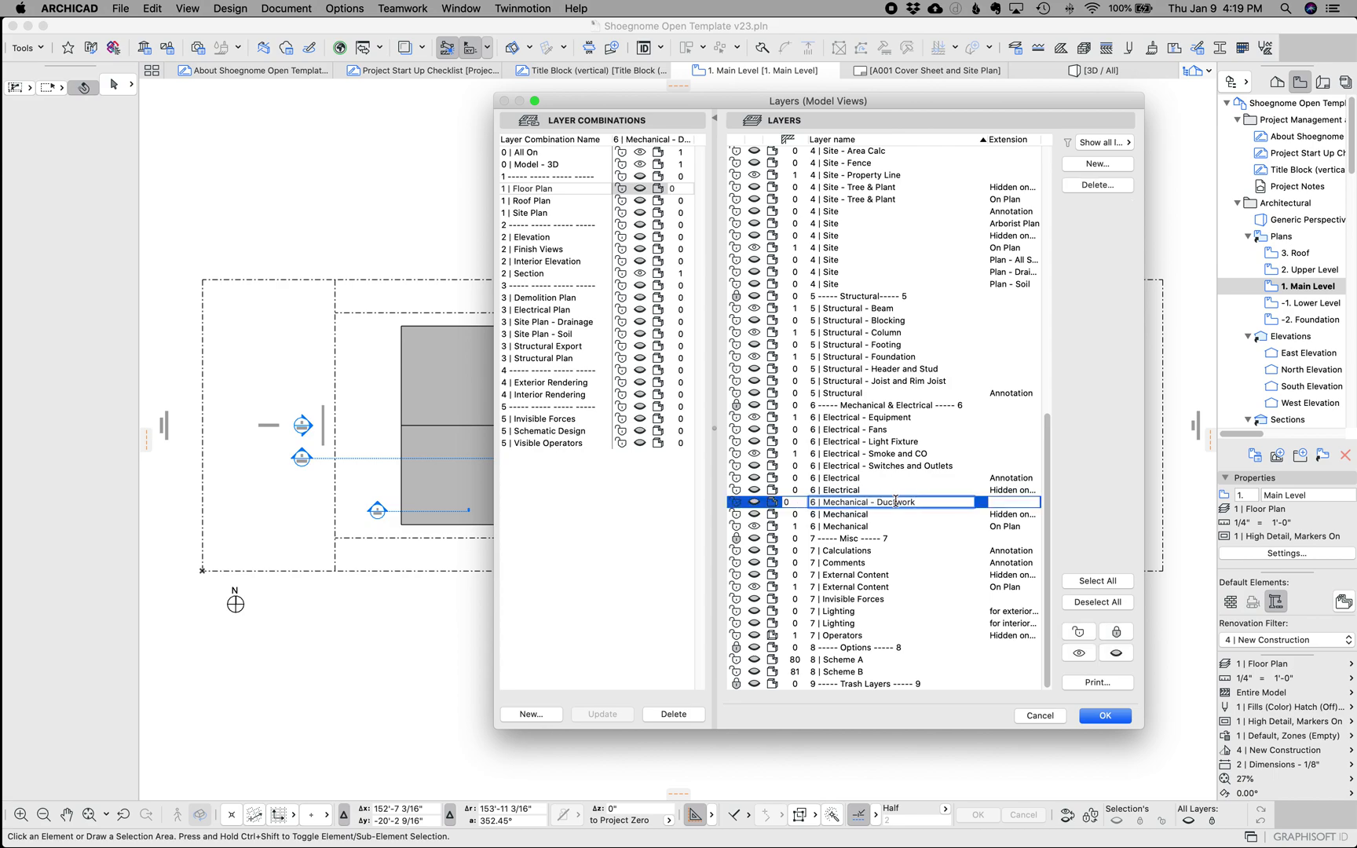
click(890, 430)
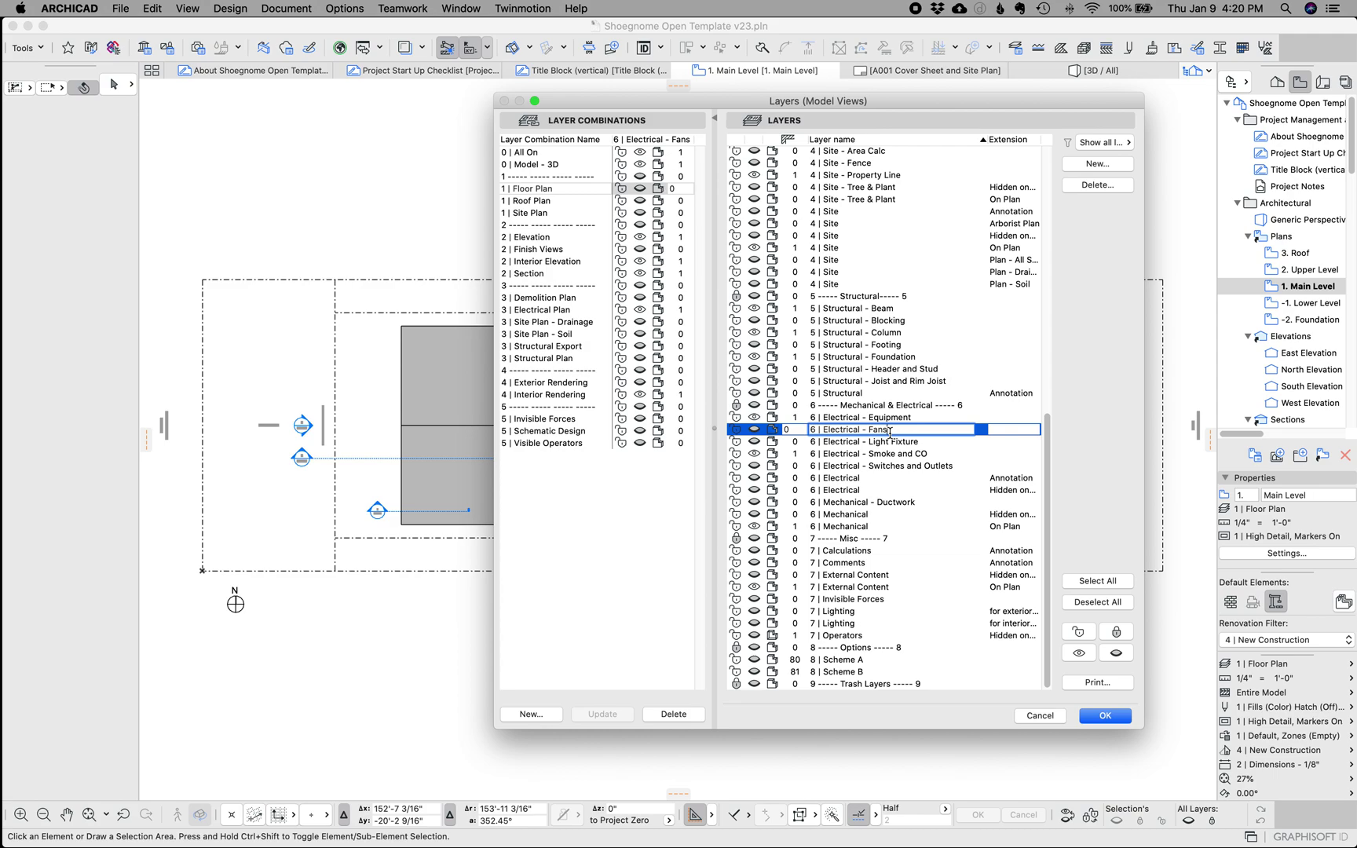
click(1049, 716)
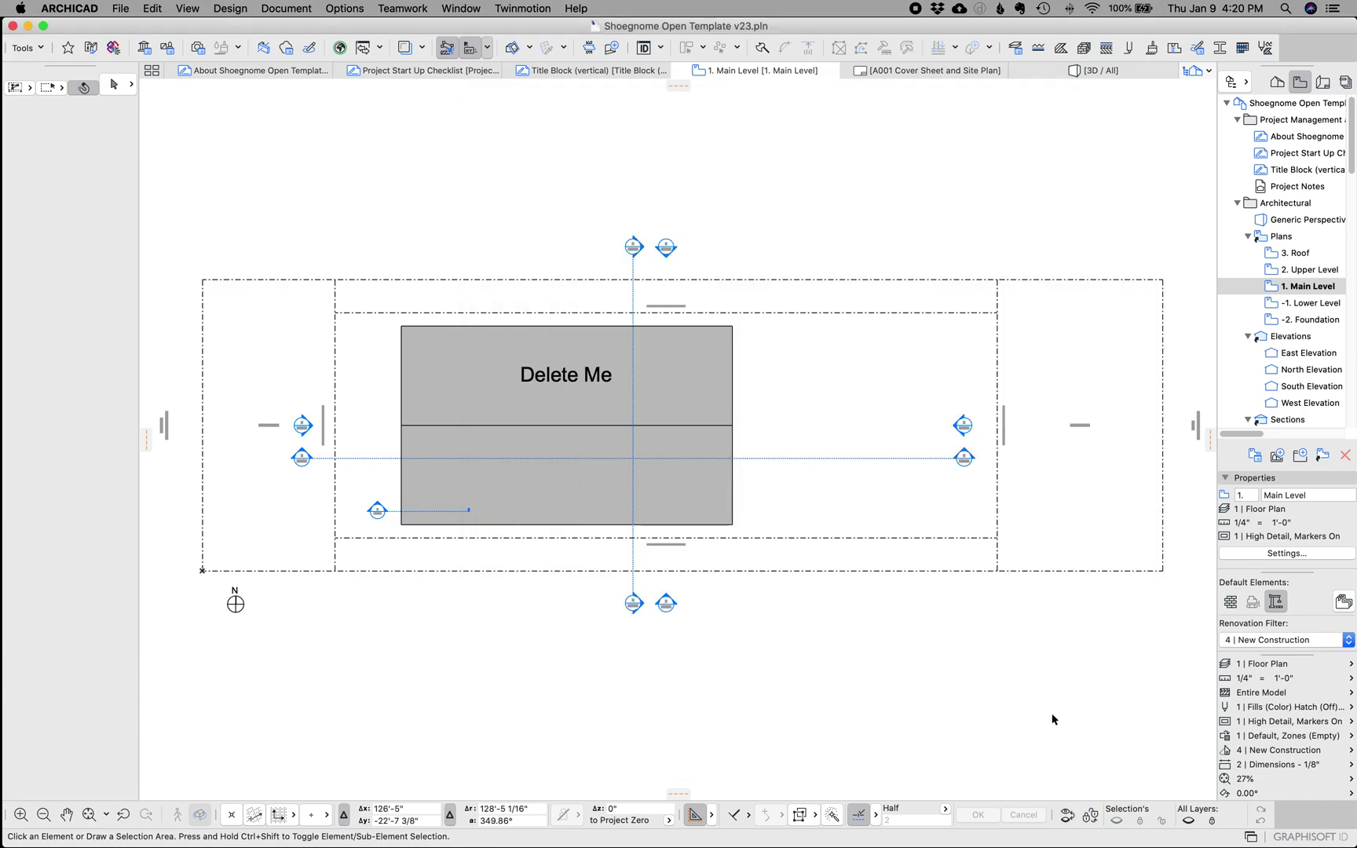
Open the Pens & Color (Model Views) dialog from the Quick Options pen set row.
click(1227, 708)
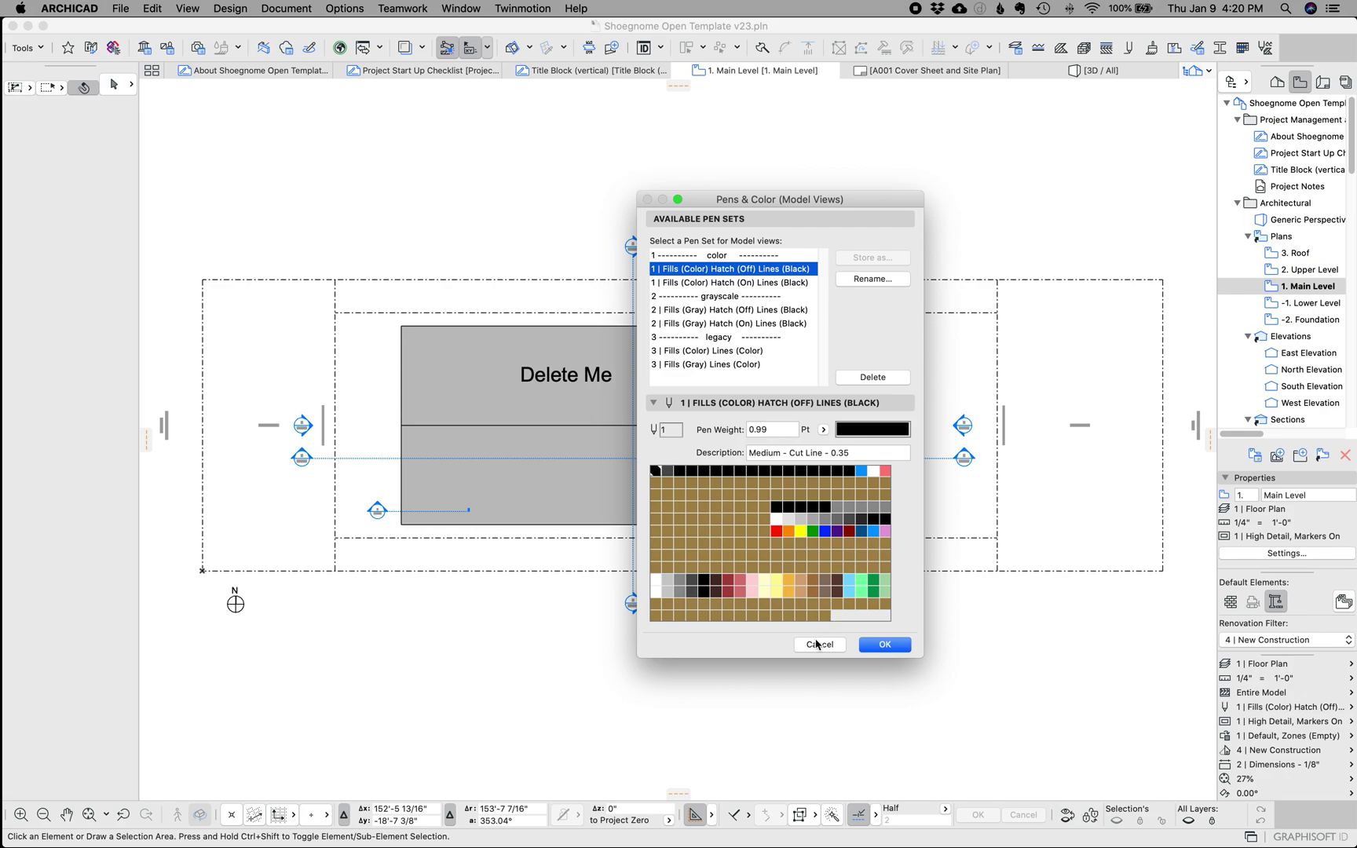
Bring the v22 to 23 project to the front and centre its Pens & Color dialog.
mouse_move(1031, 825)
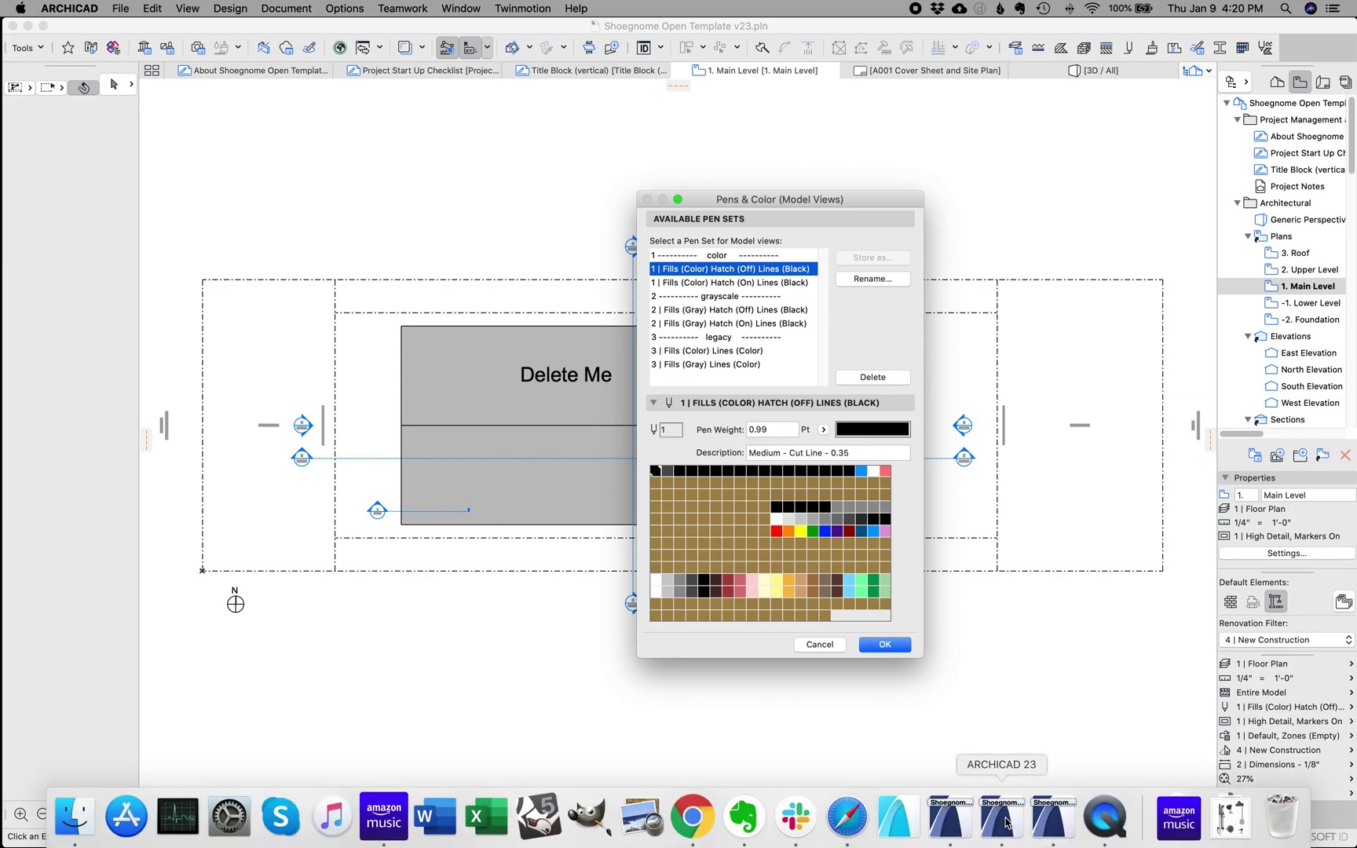
click(1007, 823)
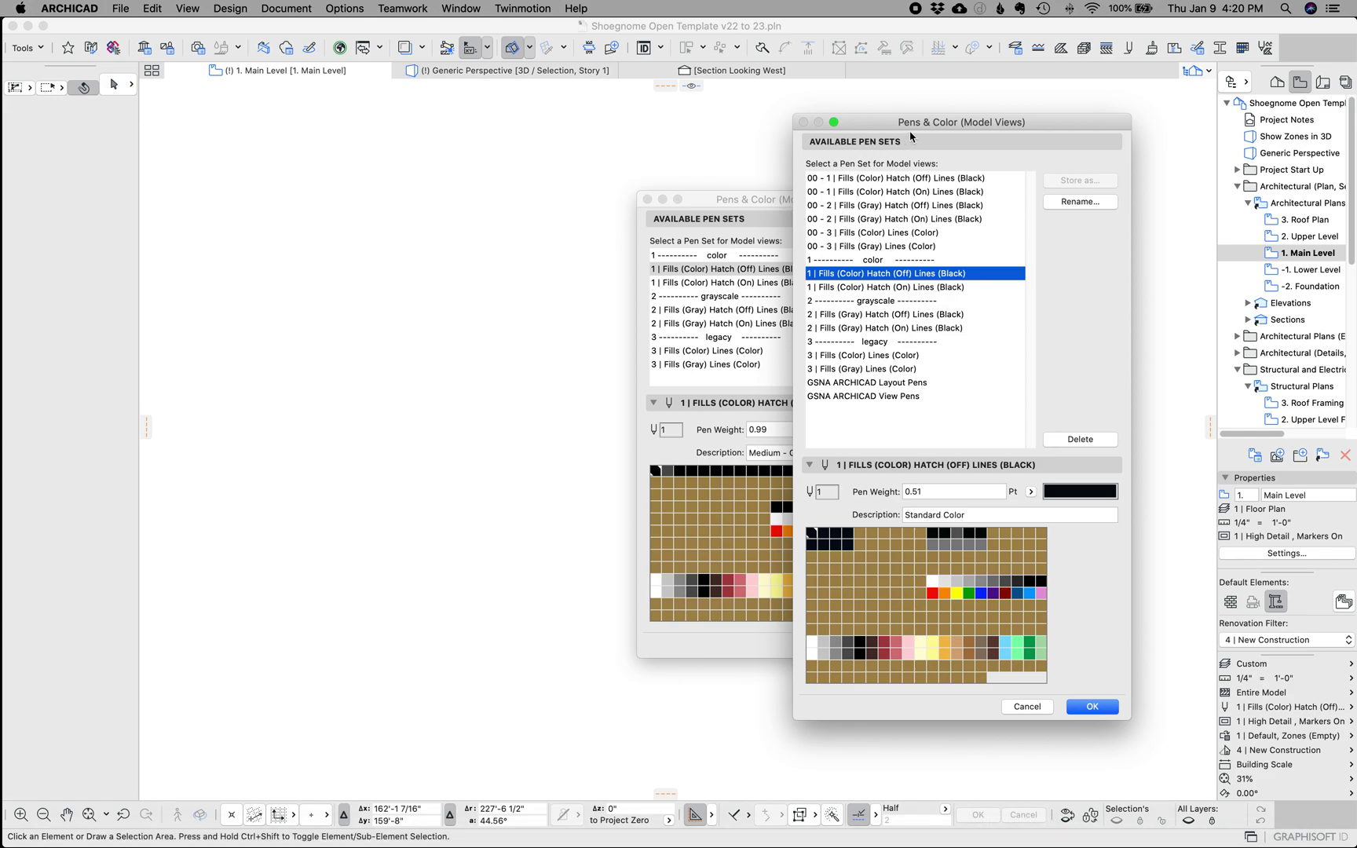
drag(918, 134, 771, 123)
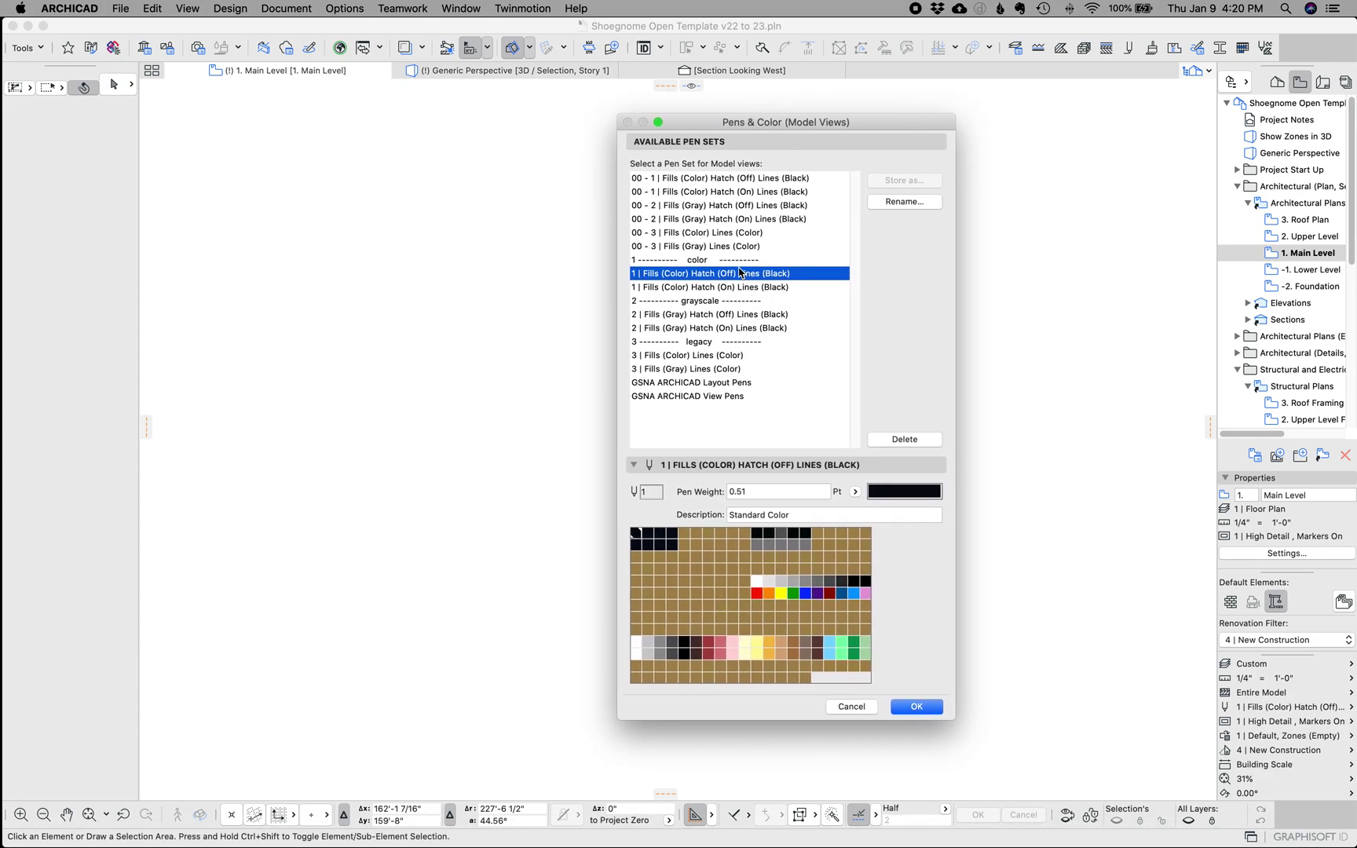
Compare the 1-, 2- and 3-series pen sets, ending on 00 - 1 Fills (Color) Hatch (Off).
click(731, 288)
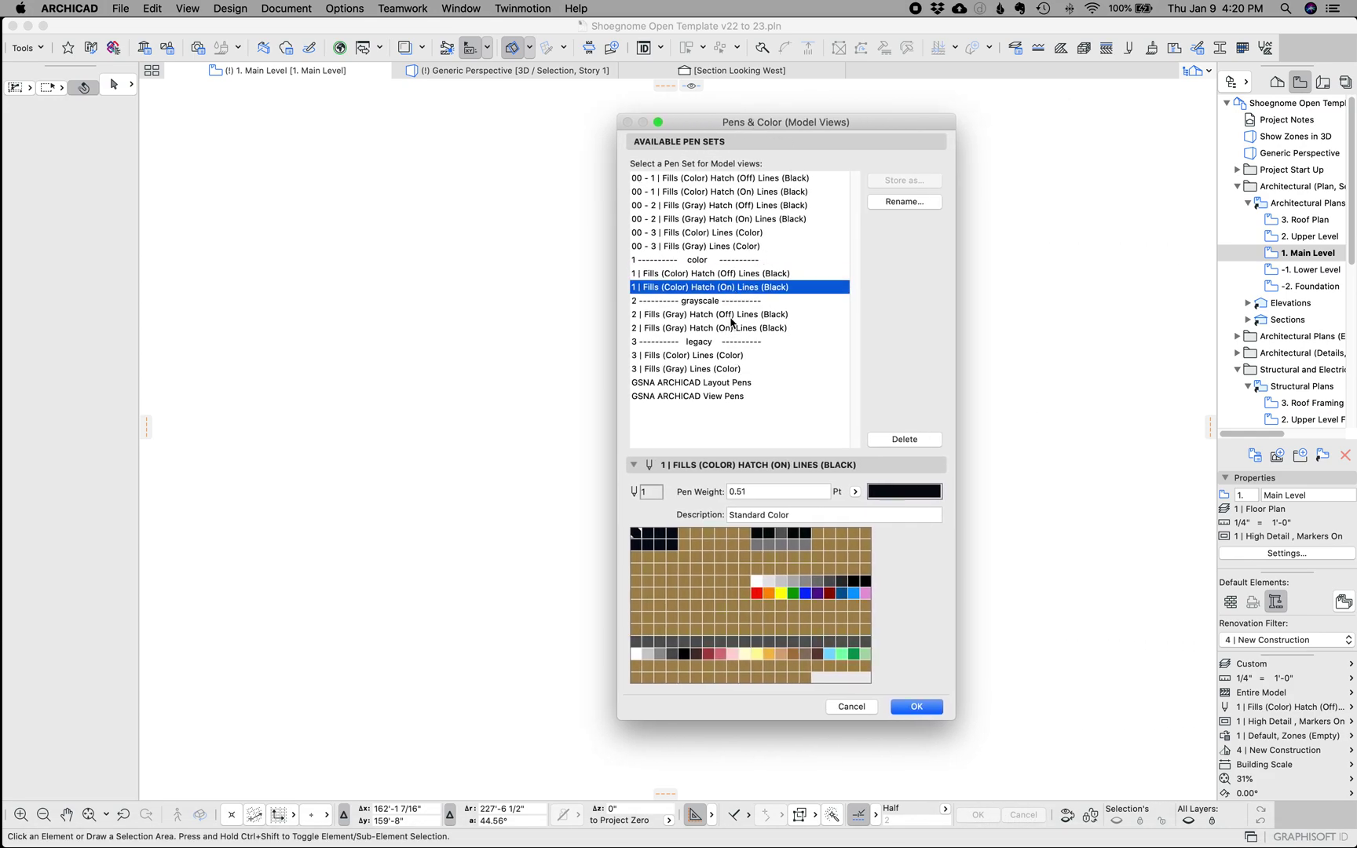
click(733, 317)
click(735, 328)
click(727, 356)
click(727, 369)
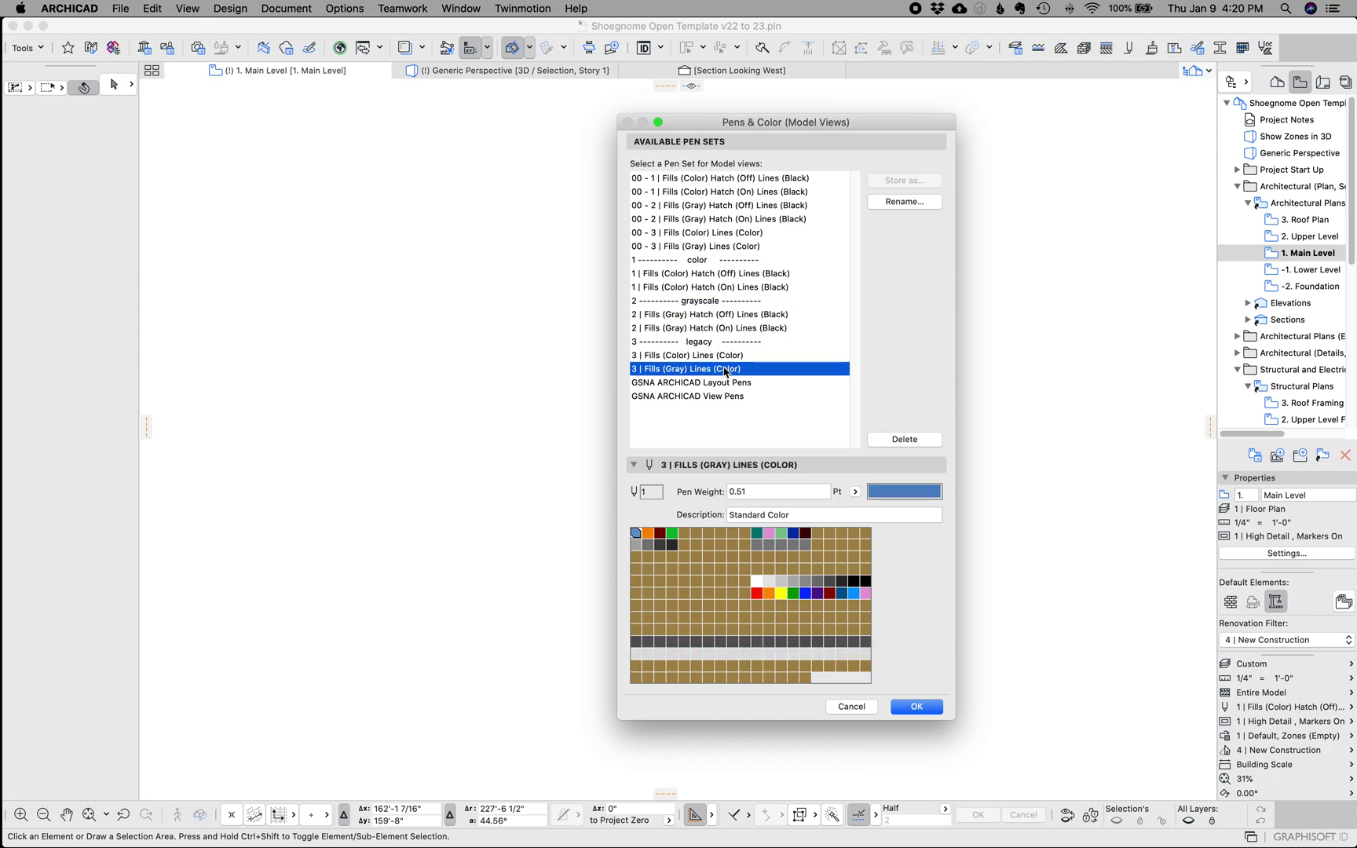
click(732, 274)
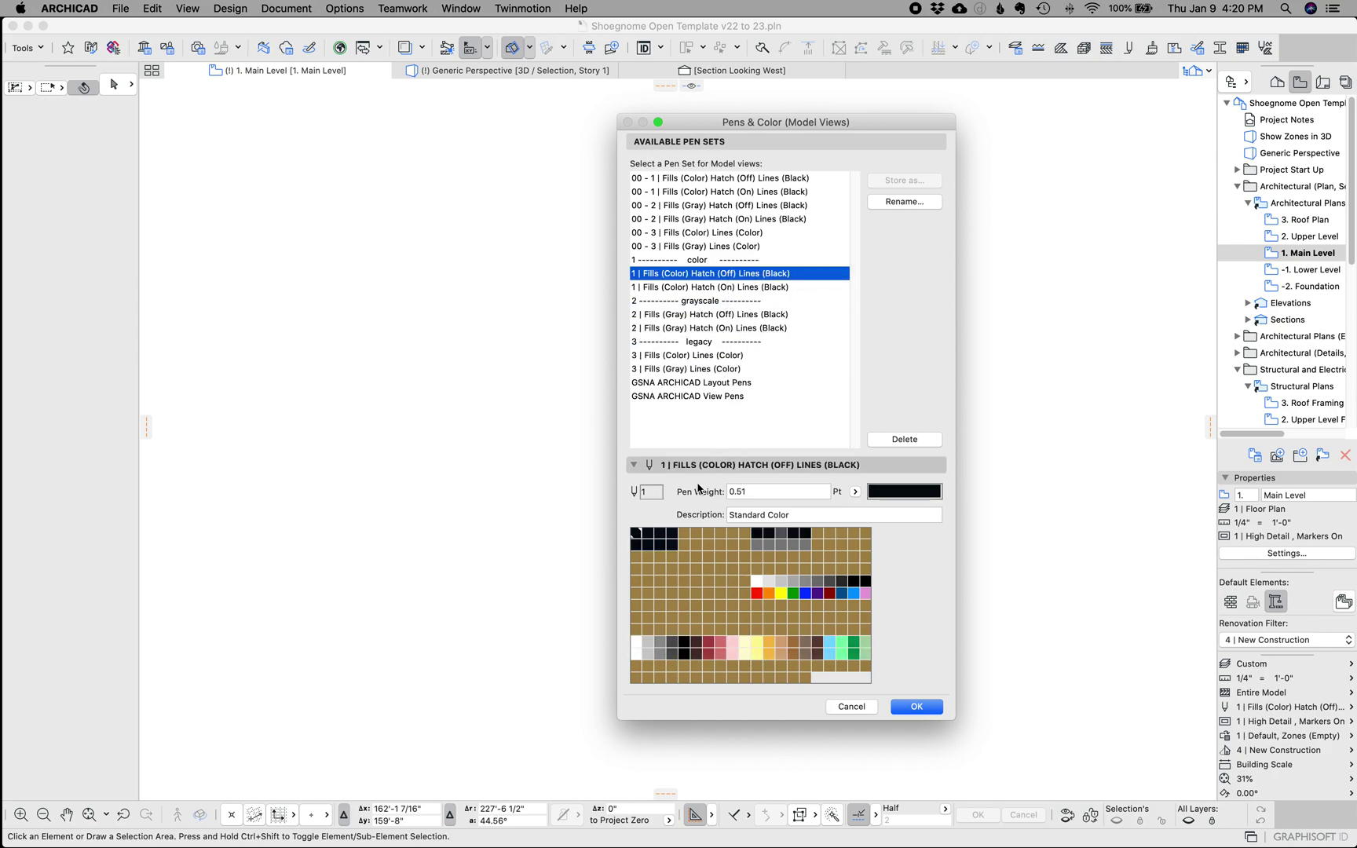
click(726, 177)
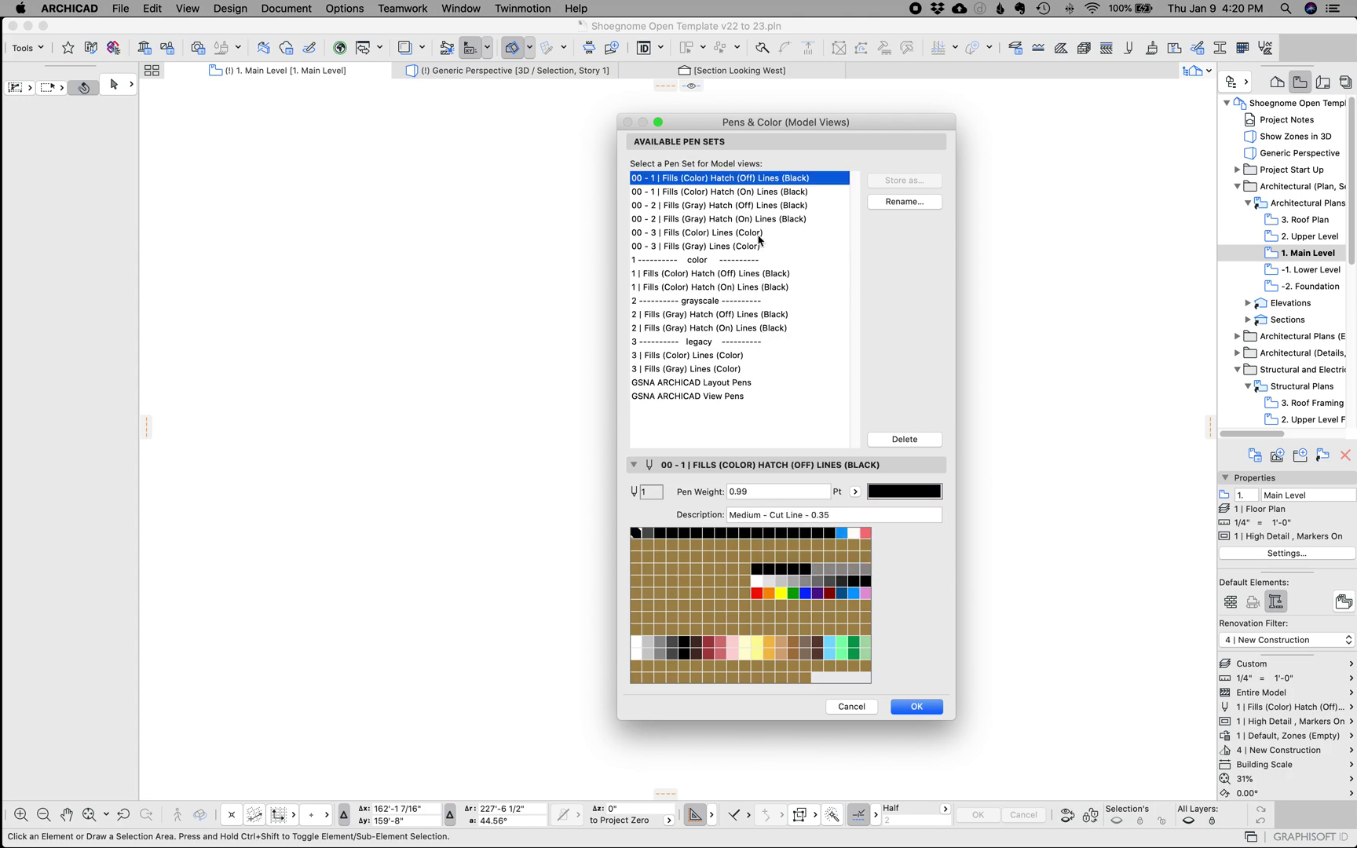
click(732, 275)
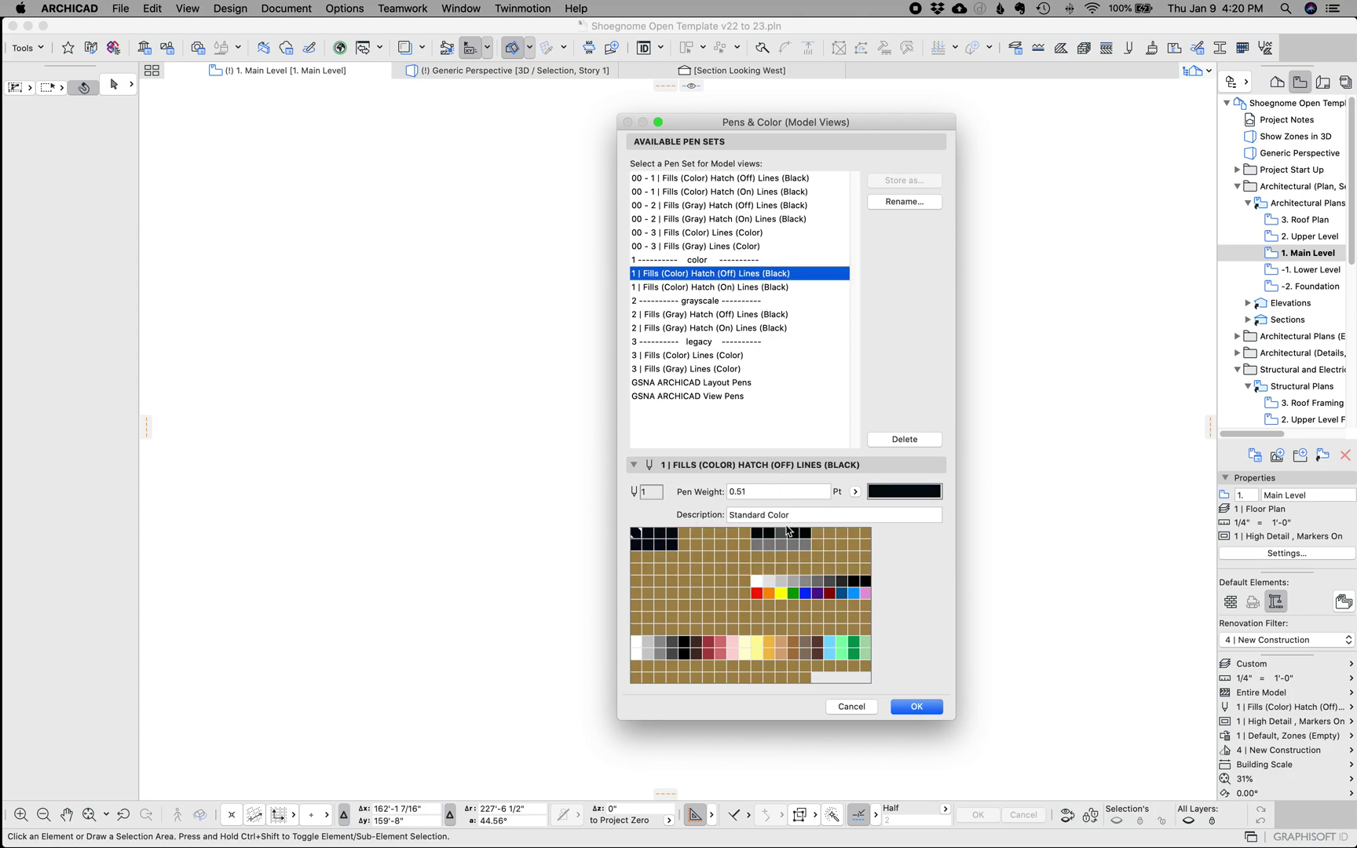
click(775, 179)
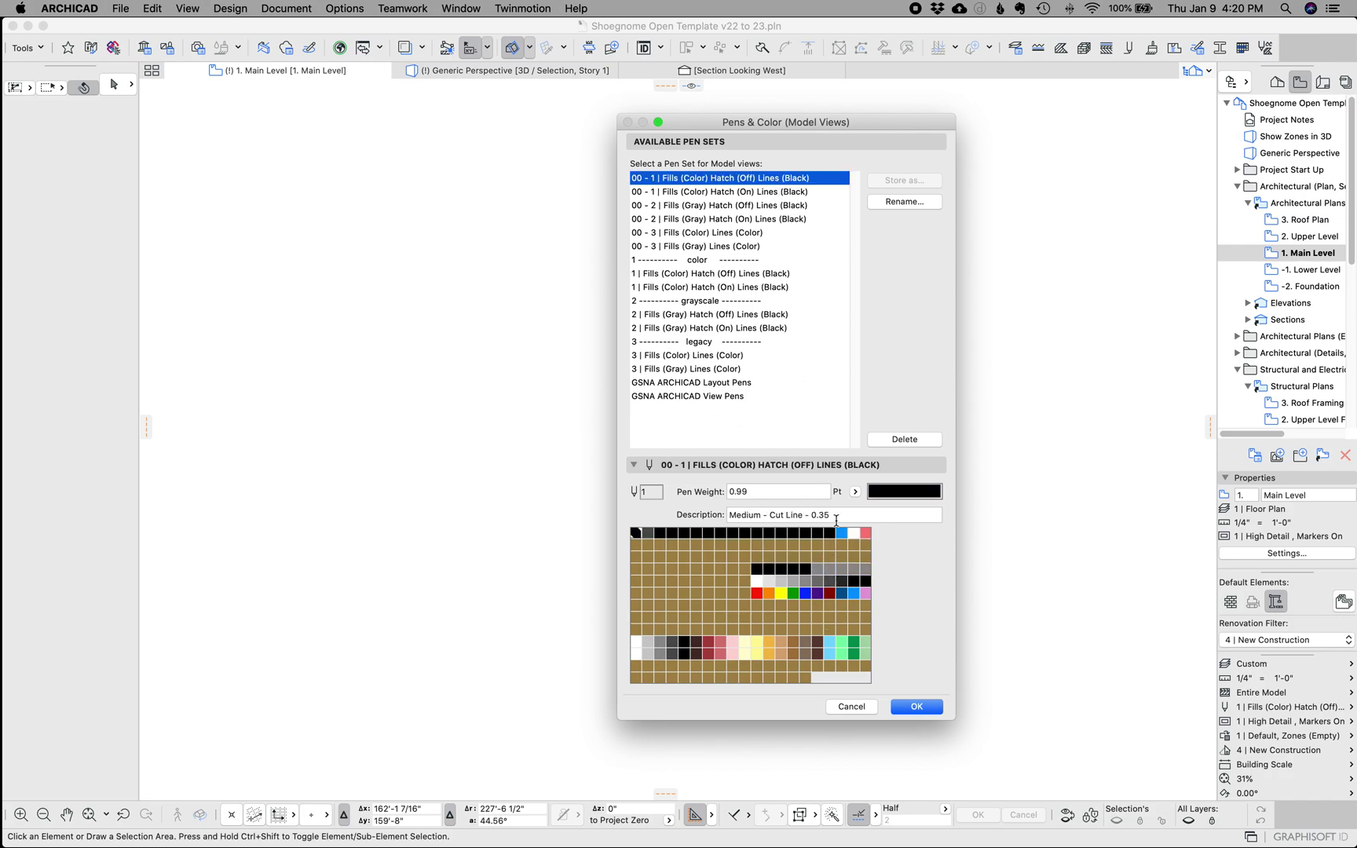
Select the GSNA ARCHICAD View Pens set after comparing it with 1 | Fills (Color) Hatch (Off).
click(714, 397)
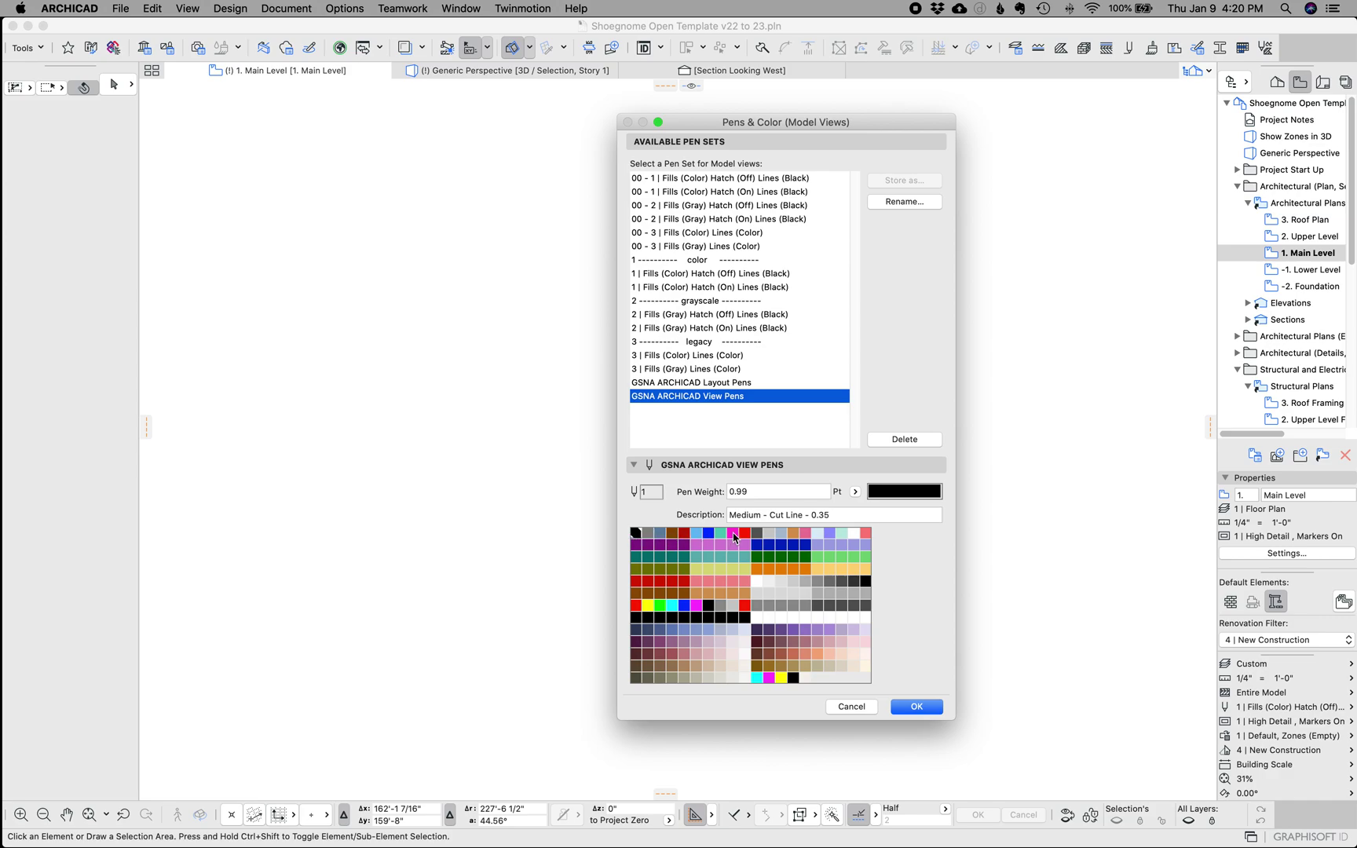
click(723, 278)
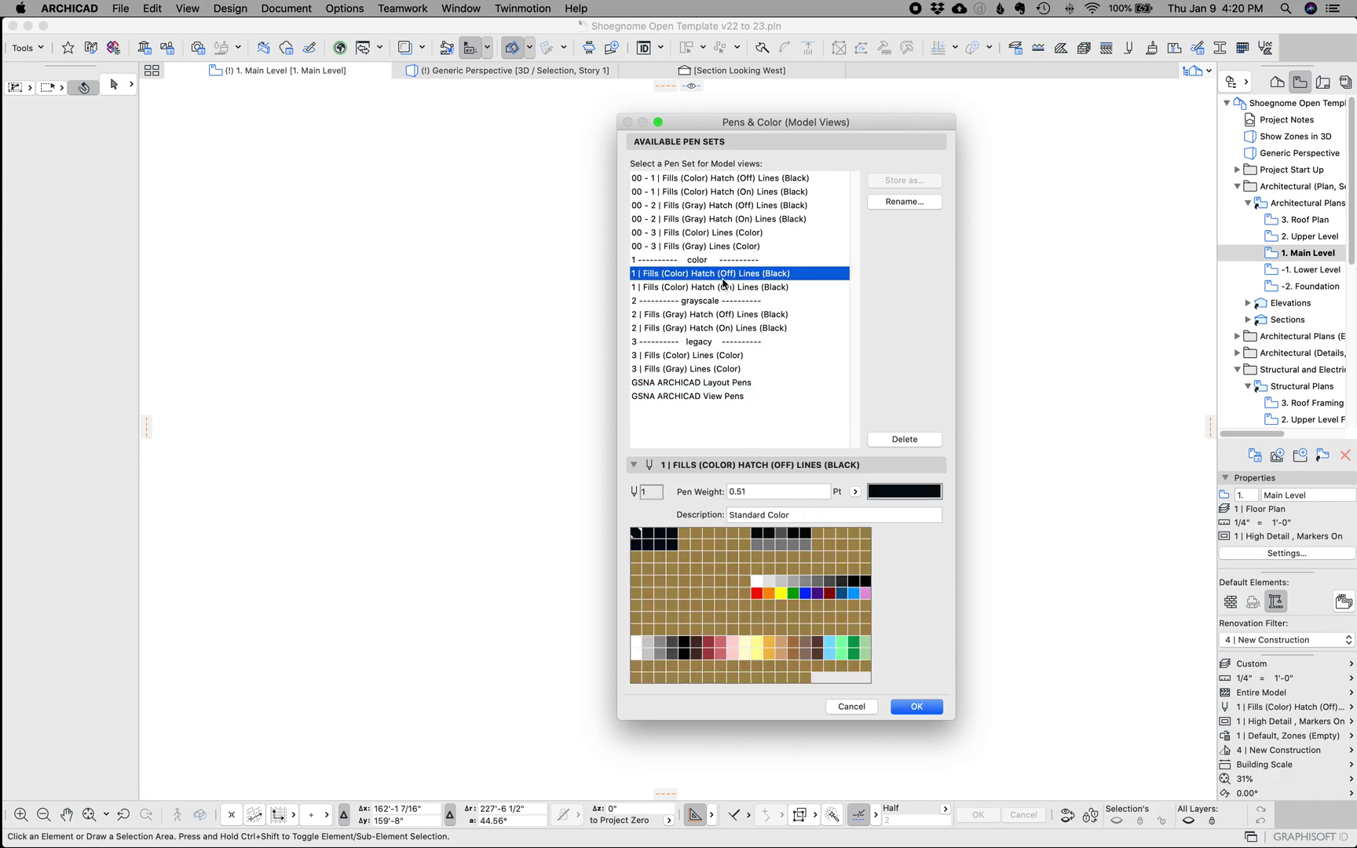
click(736, 398)
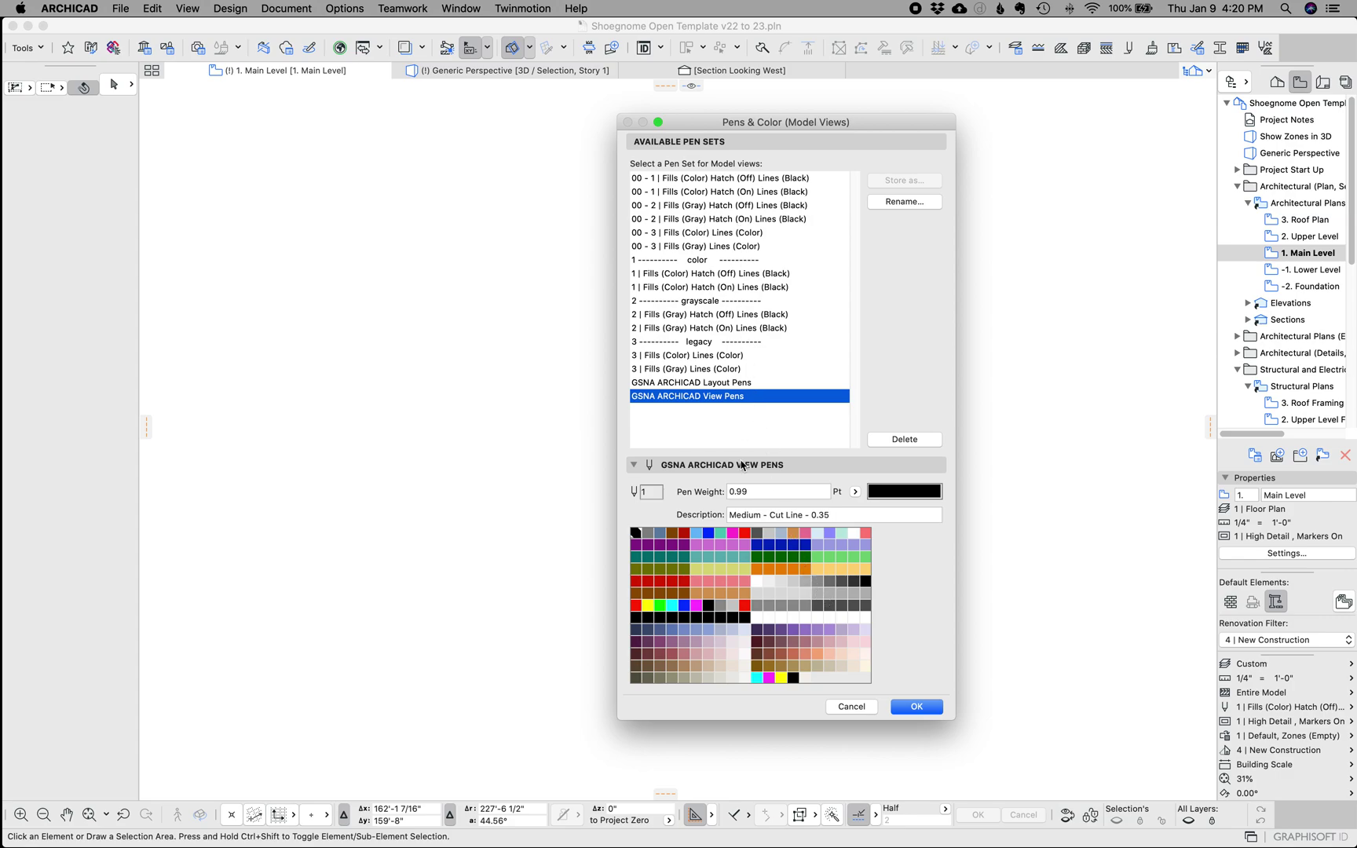
Review GSNA pens 3, 4, 29, 6, 11, 7 and 10, ending on pen 1 Medium - Cut Line.
click(673, 535)
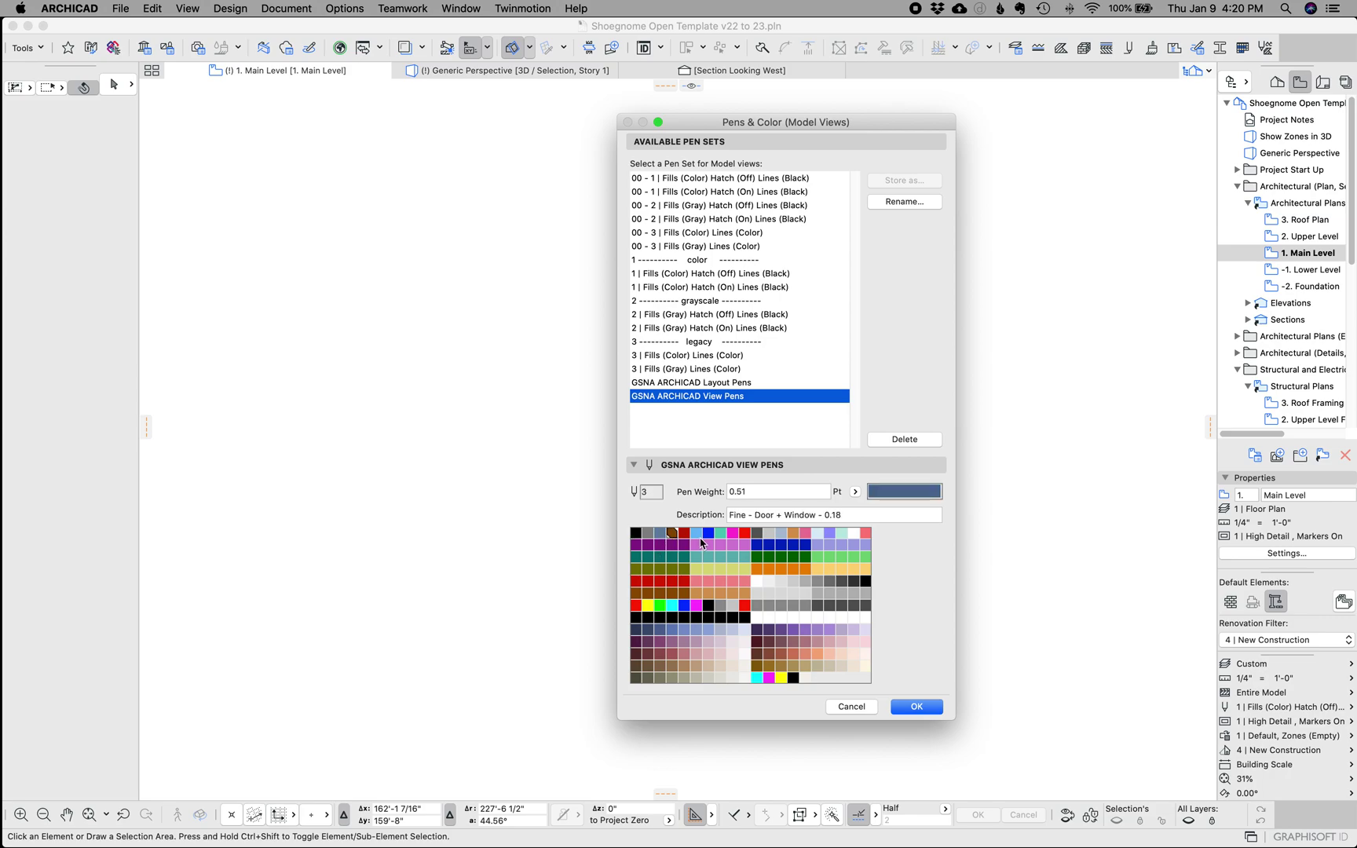
click(672, 533)
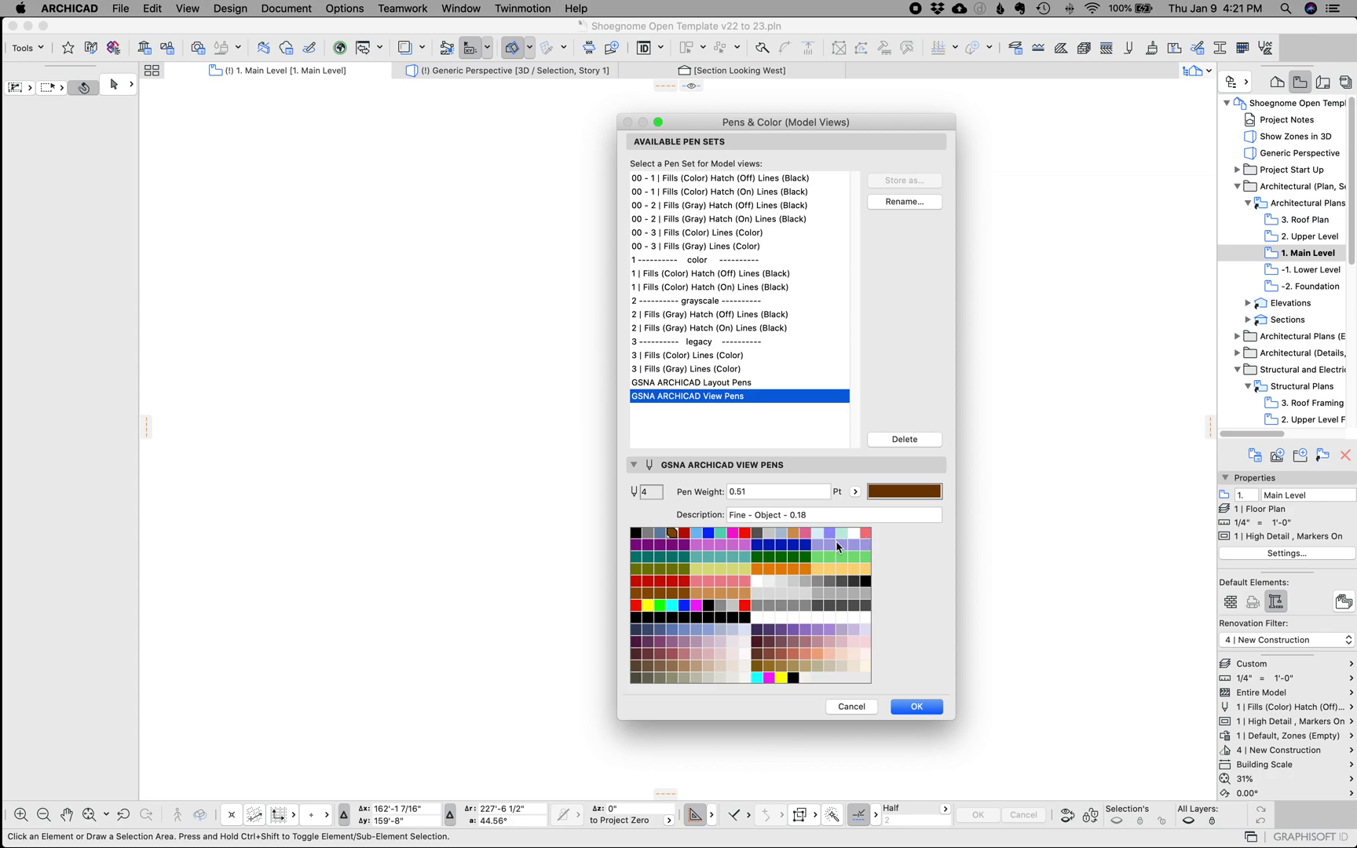
click(733, 544)
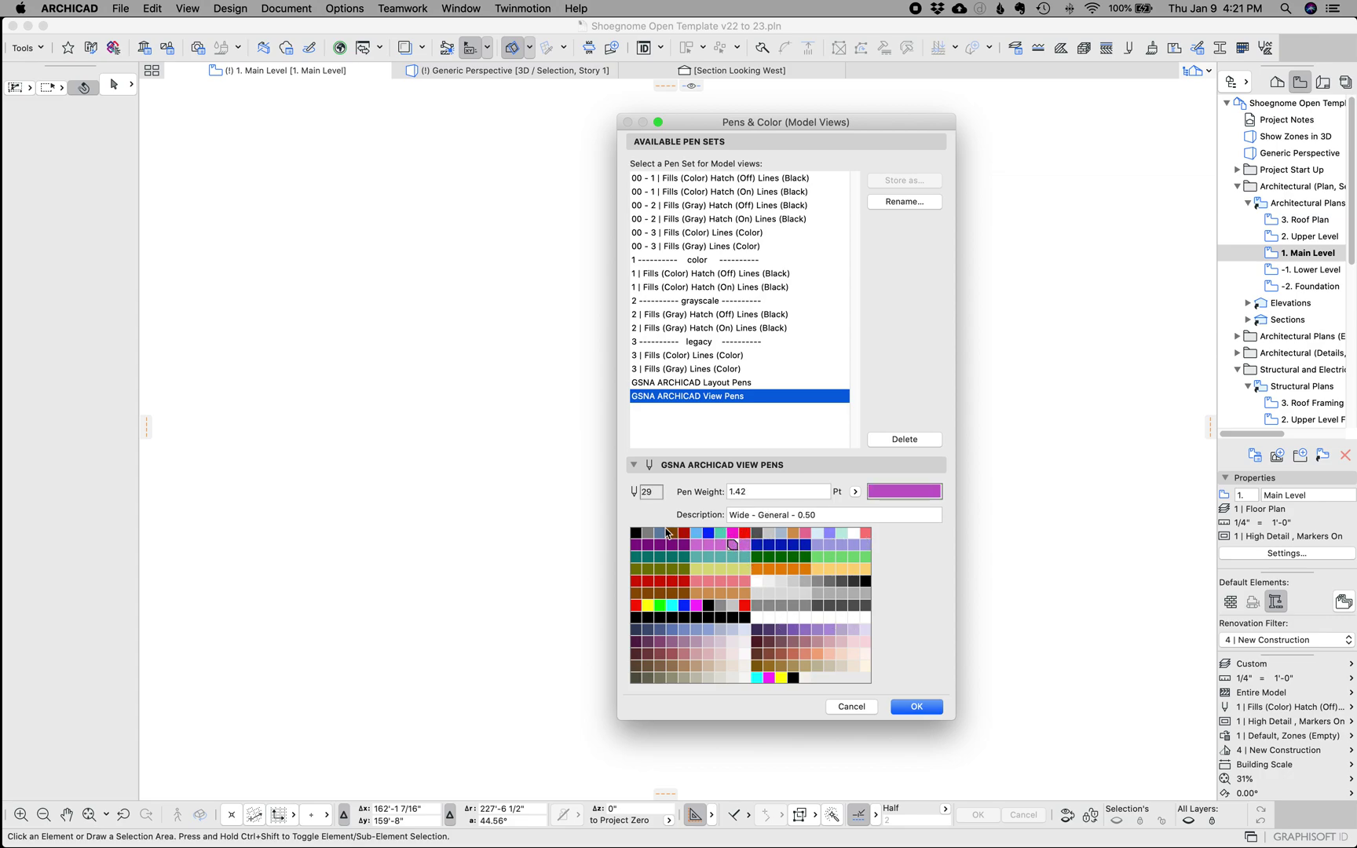
click(640, 533)
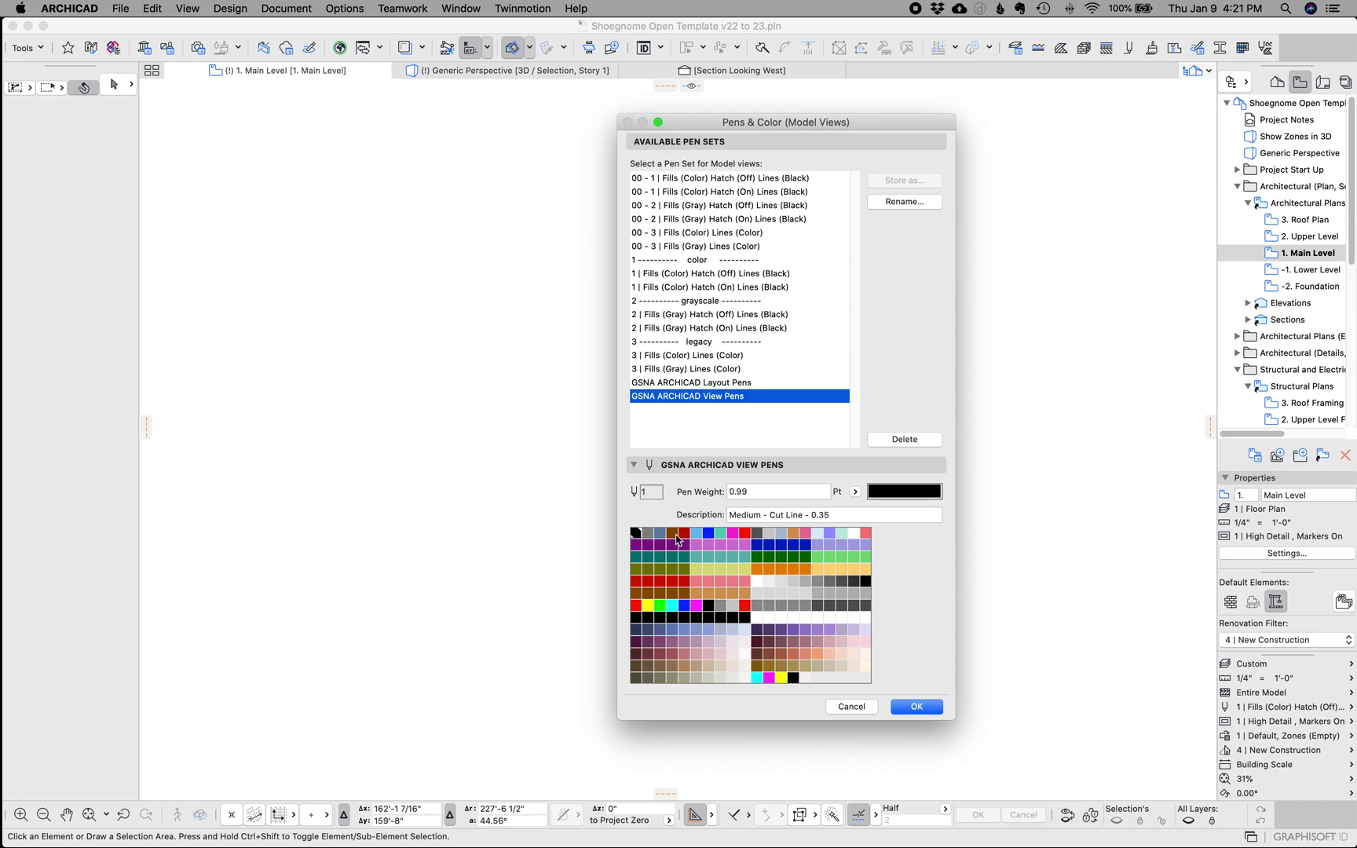
click(662, 534)
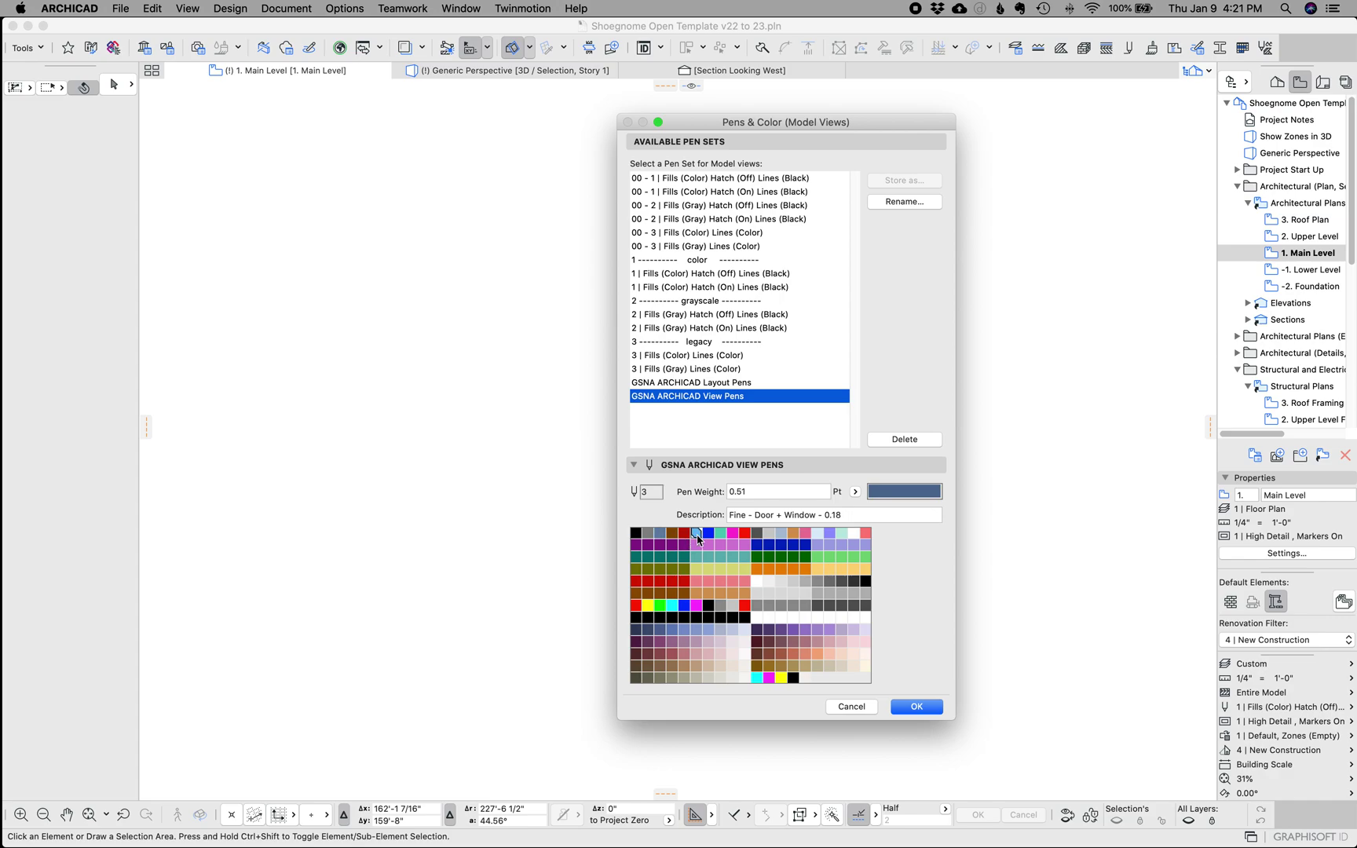
click(697, 535)
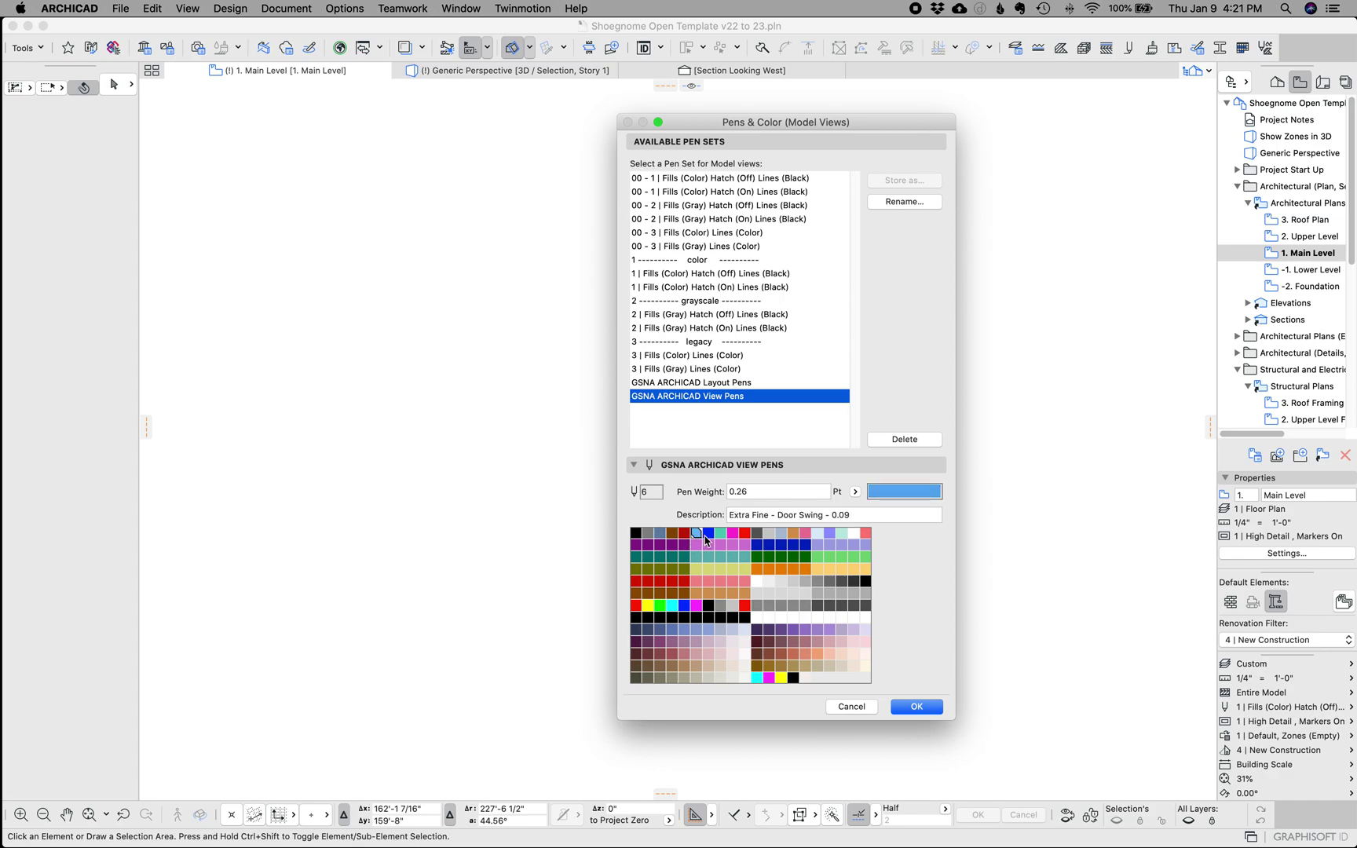
click(758, 537)
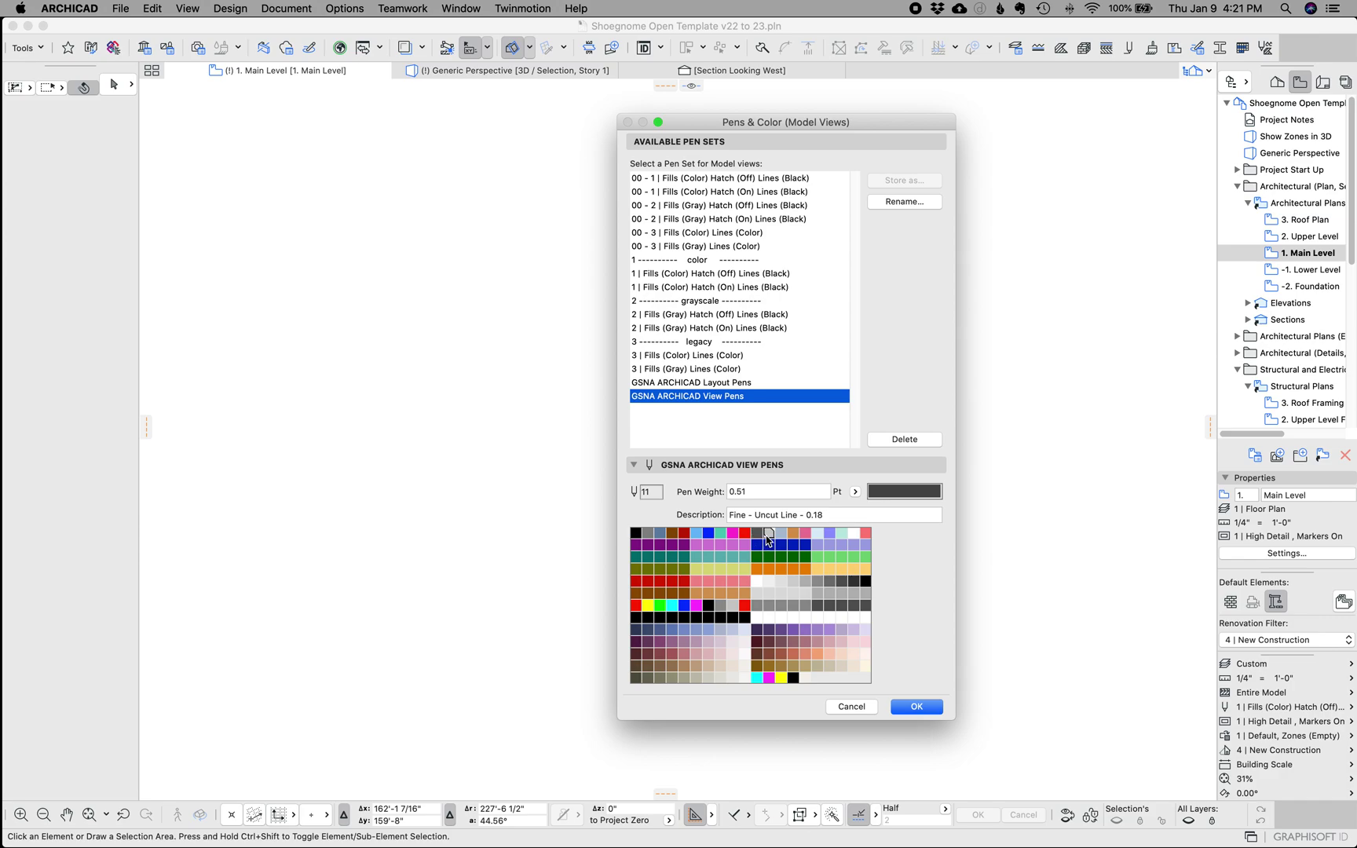
click(709, 534)
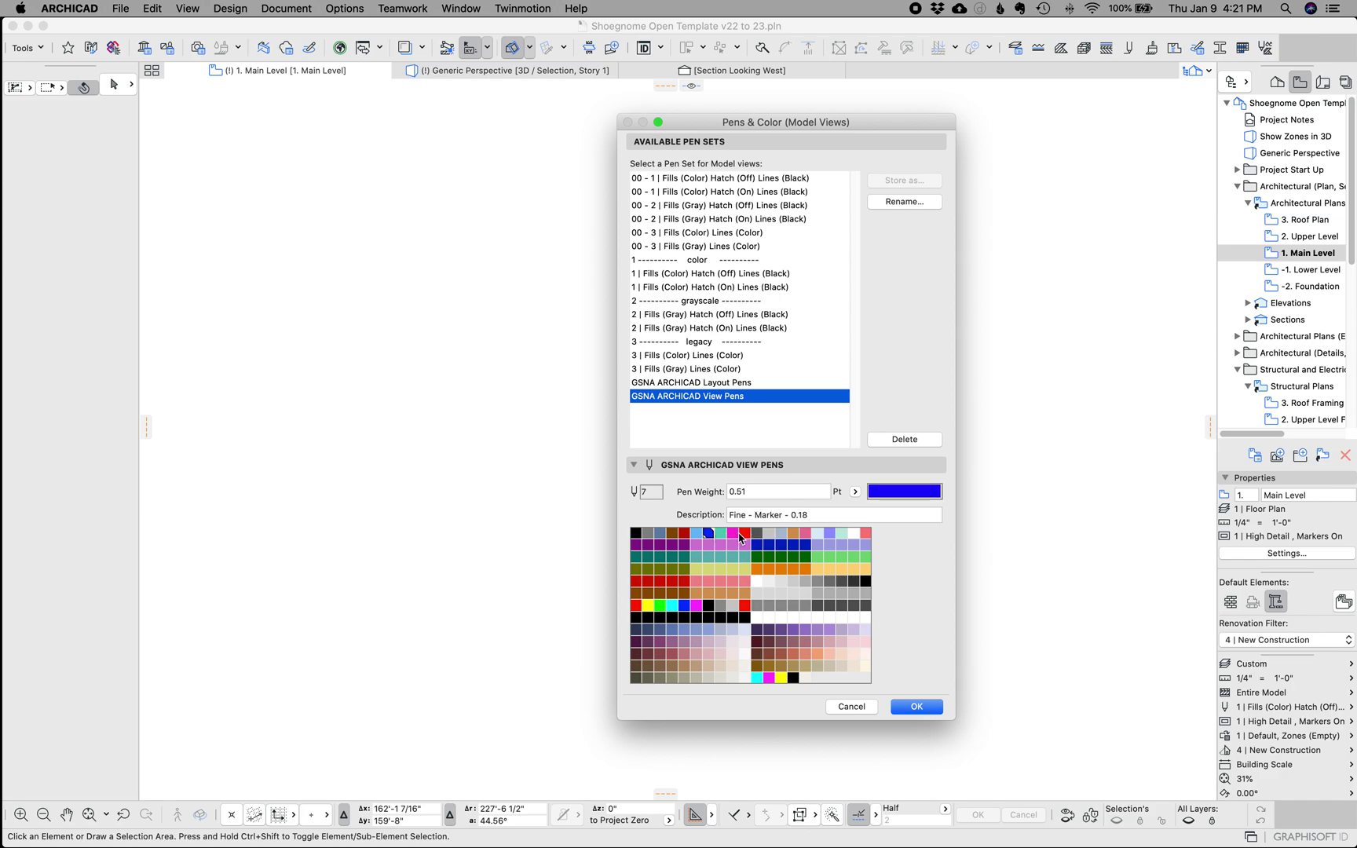
click(743, 534)
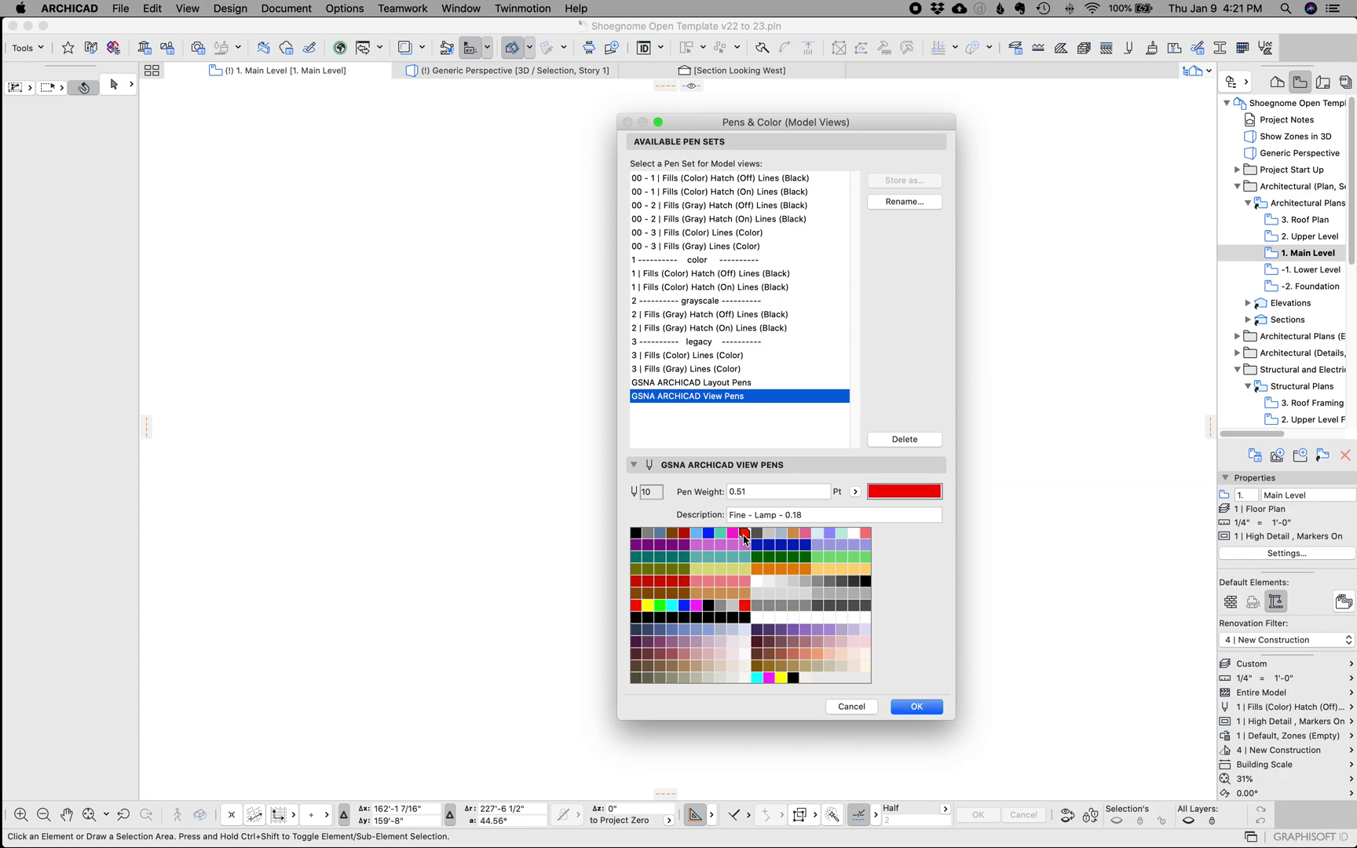
click(636, 533)
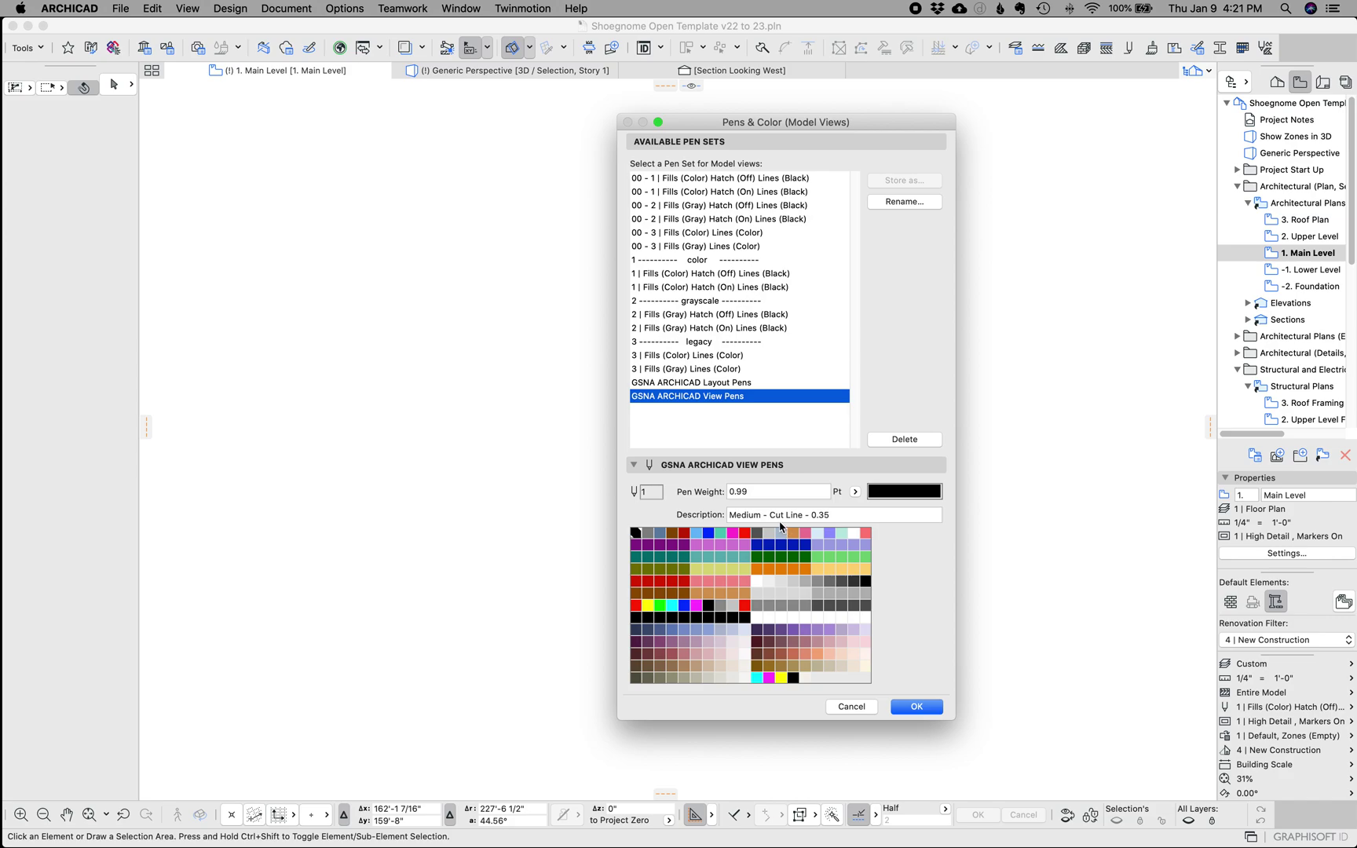
Compare pens in the 3 | Fills (Color) Lines (Color) and GSNA sets, ending on 00 - 1 Fills (Color) Hatch (Off).
click(707, 357)
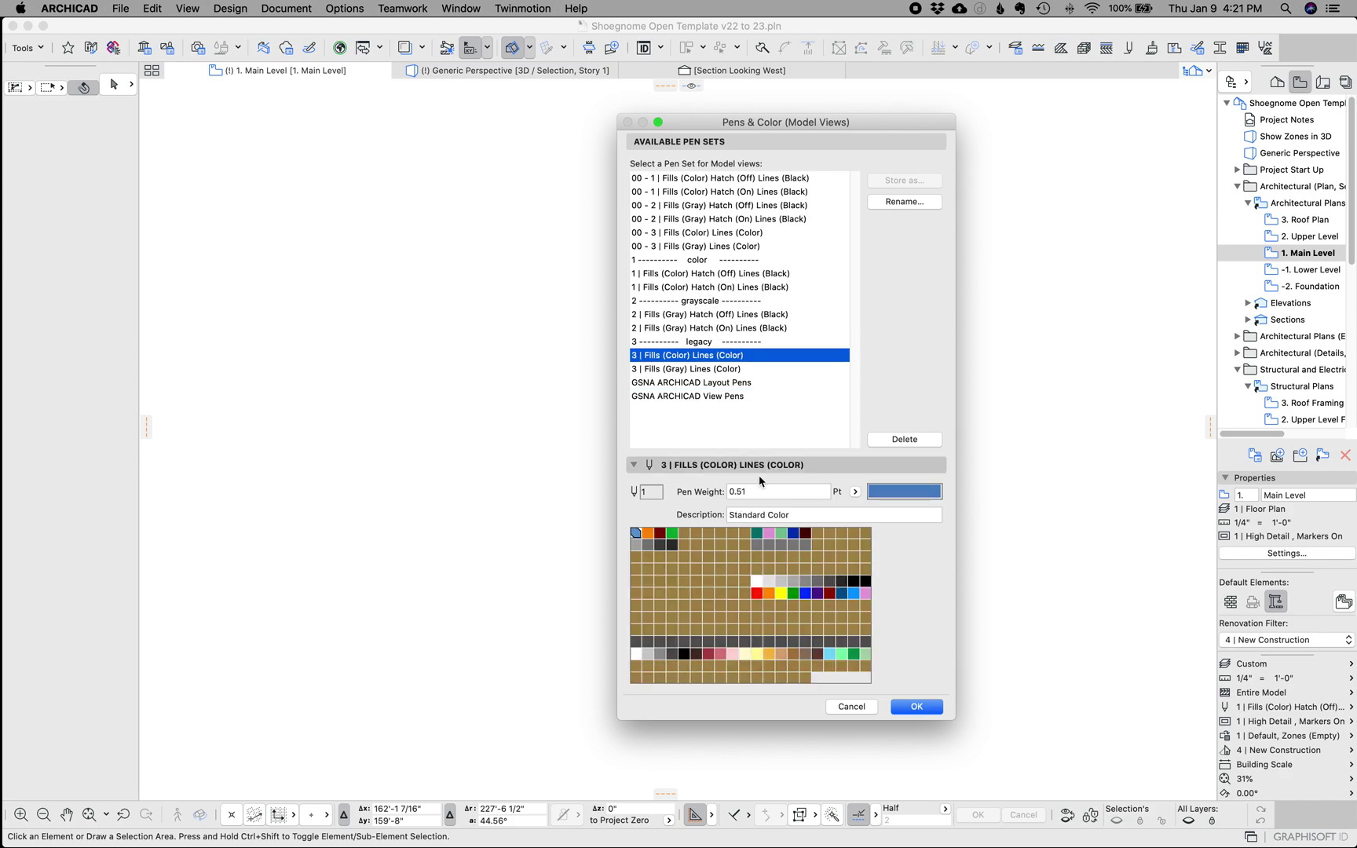
click(758, 534)
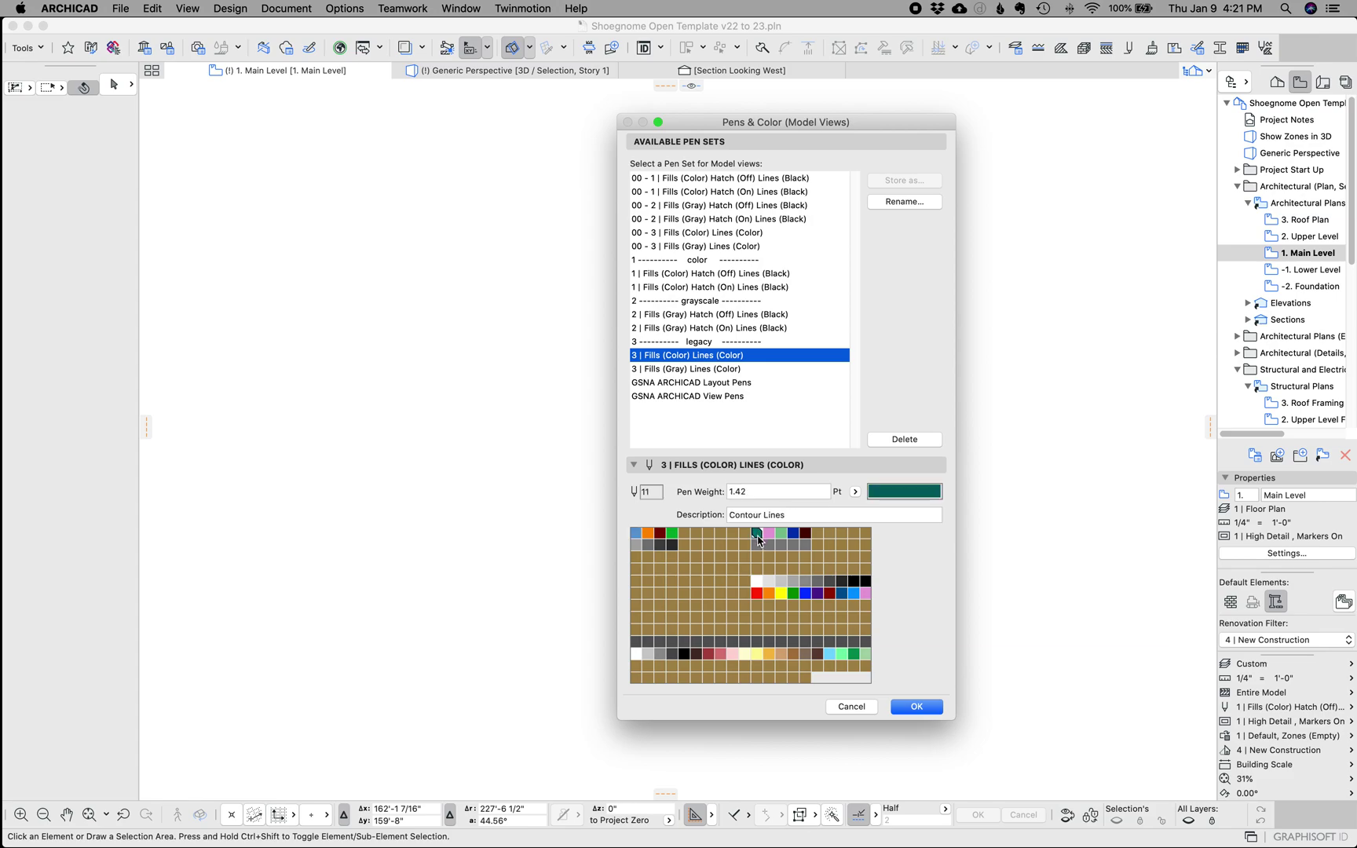
click(661, 546)
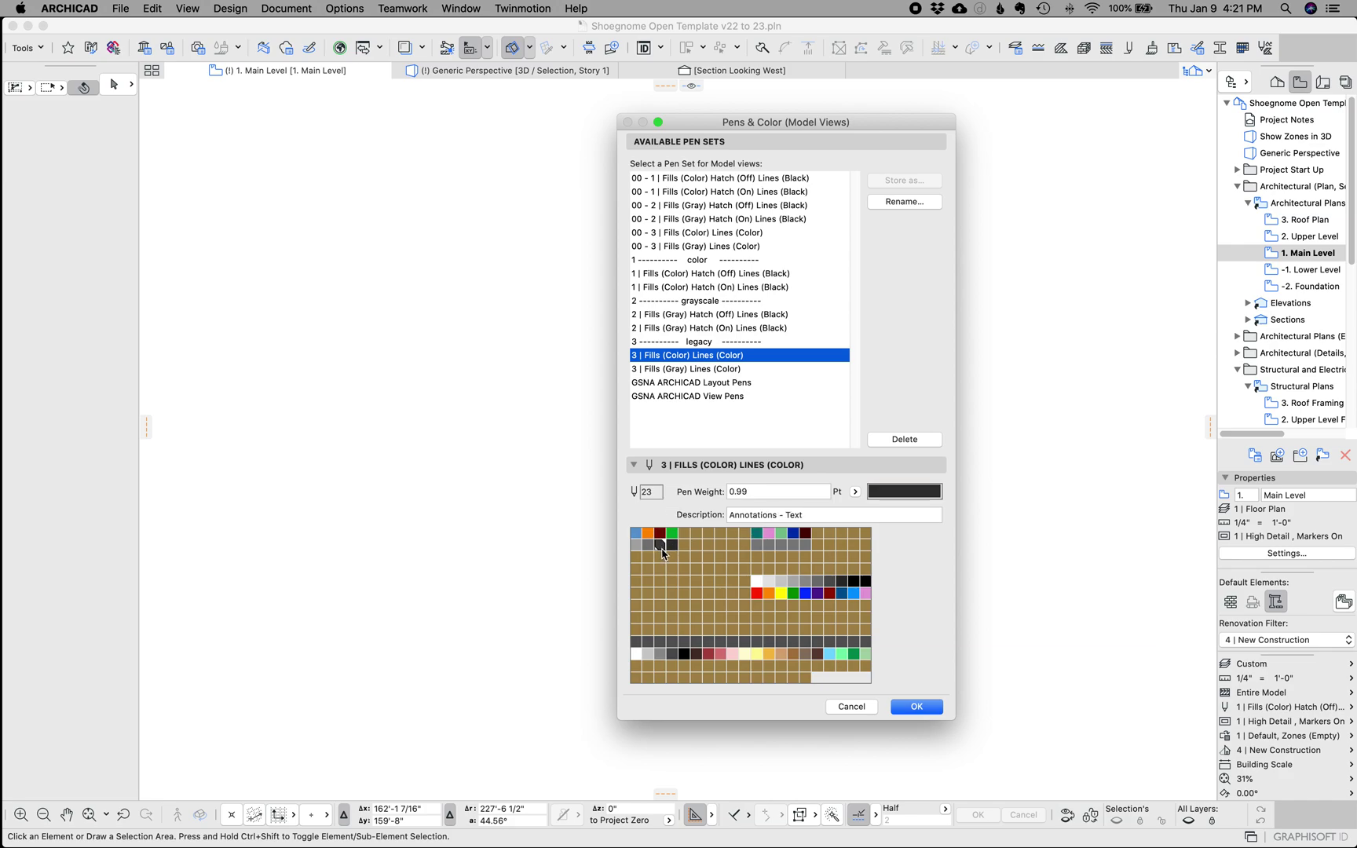
click(693, 395)
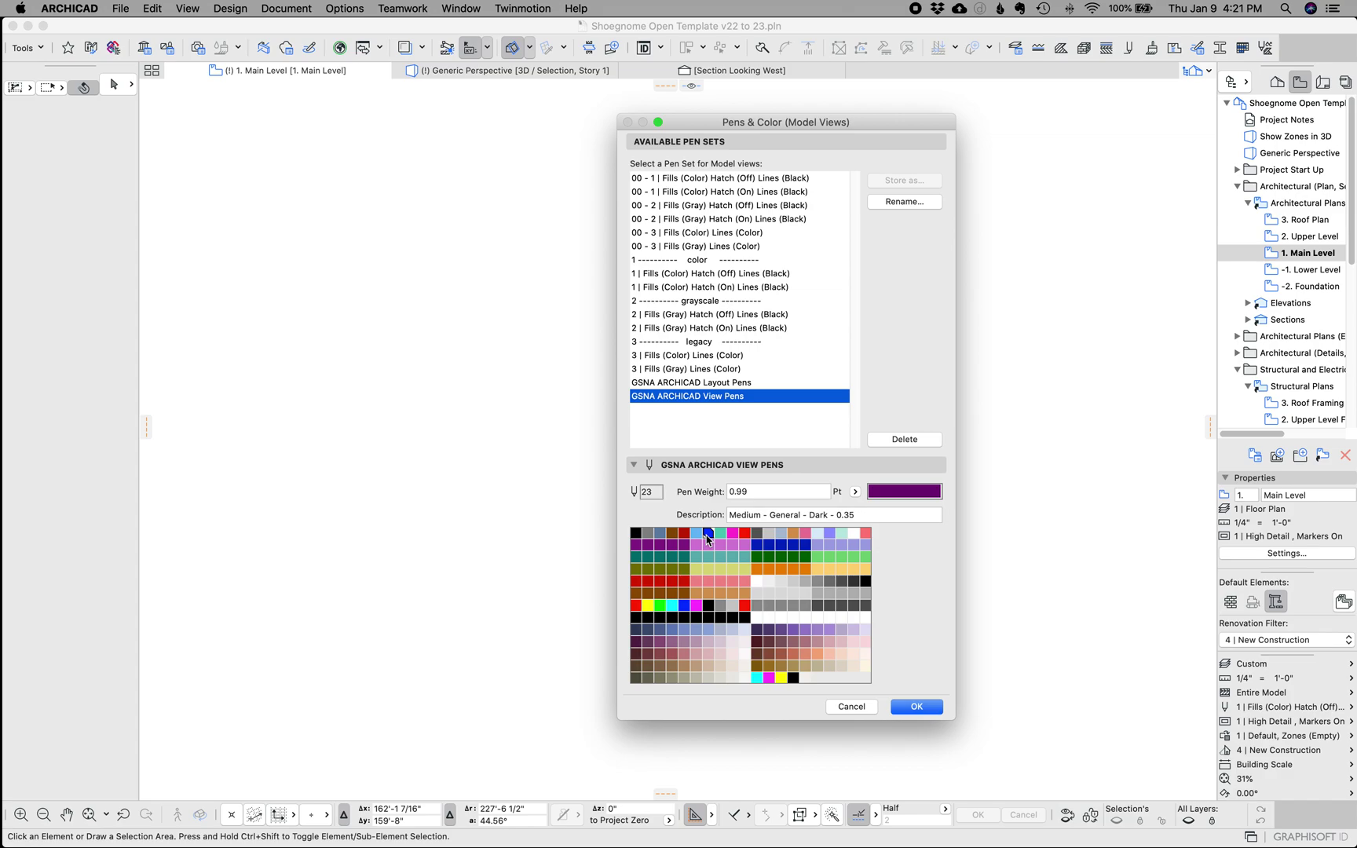
click(707, 534)
click(747, 179)
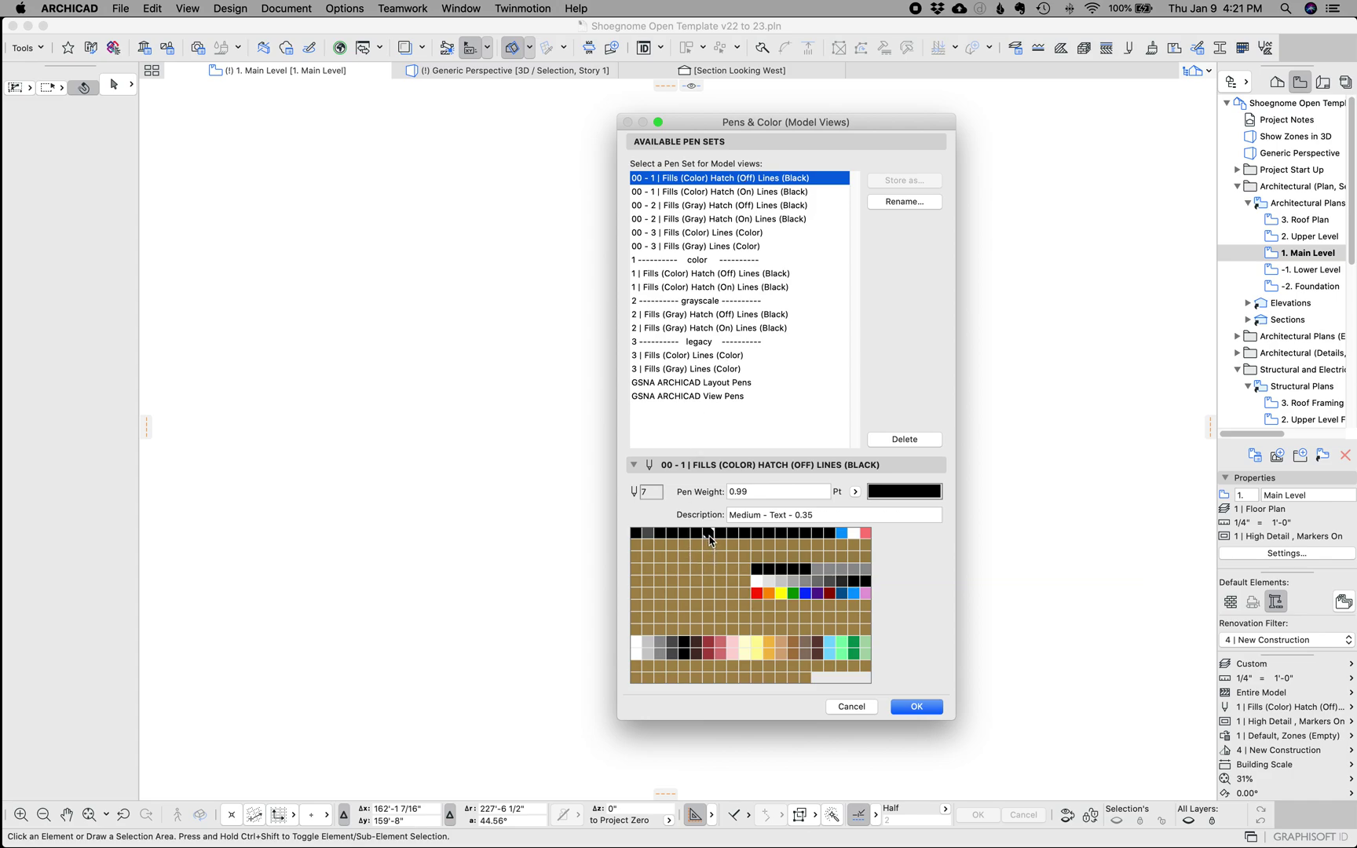
click(638, 539)
click(659, 539)
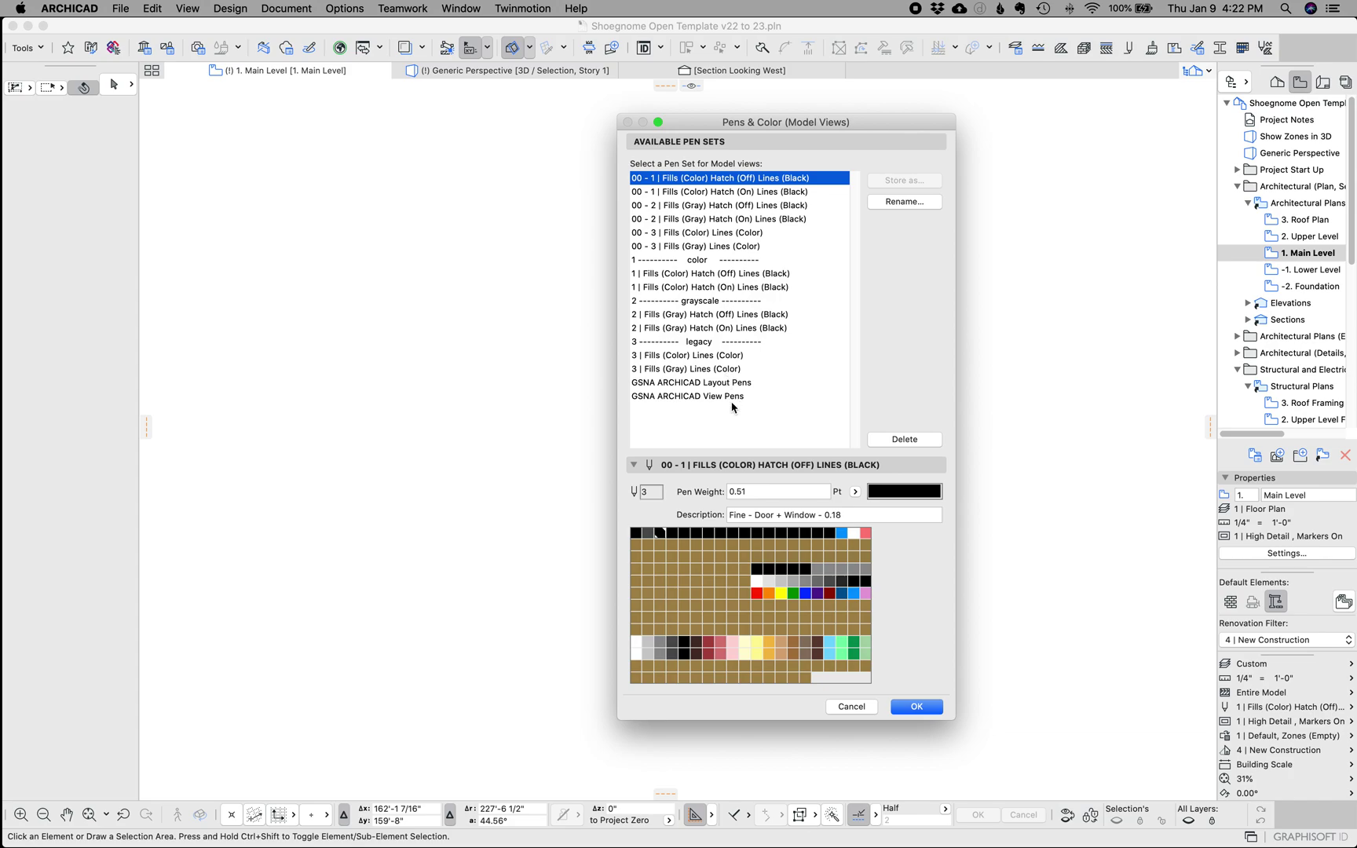
click(725, 384)
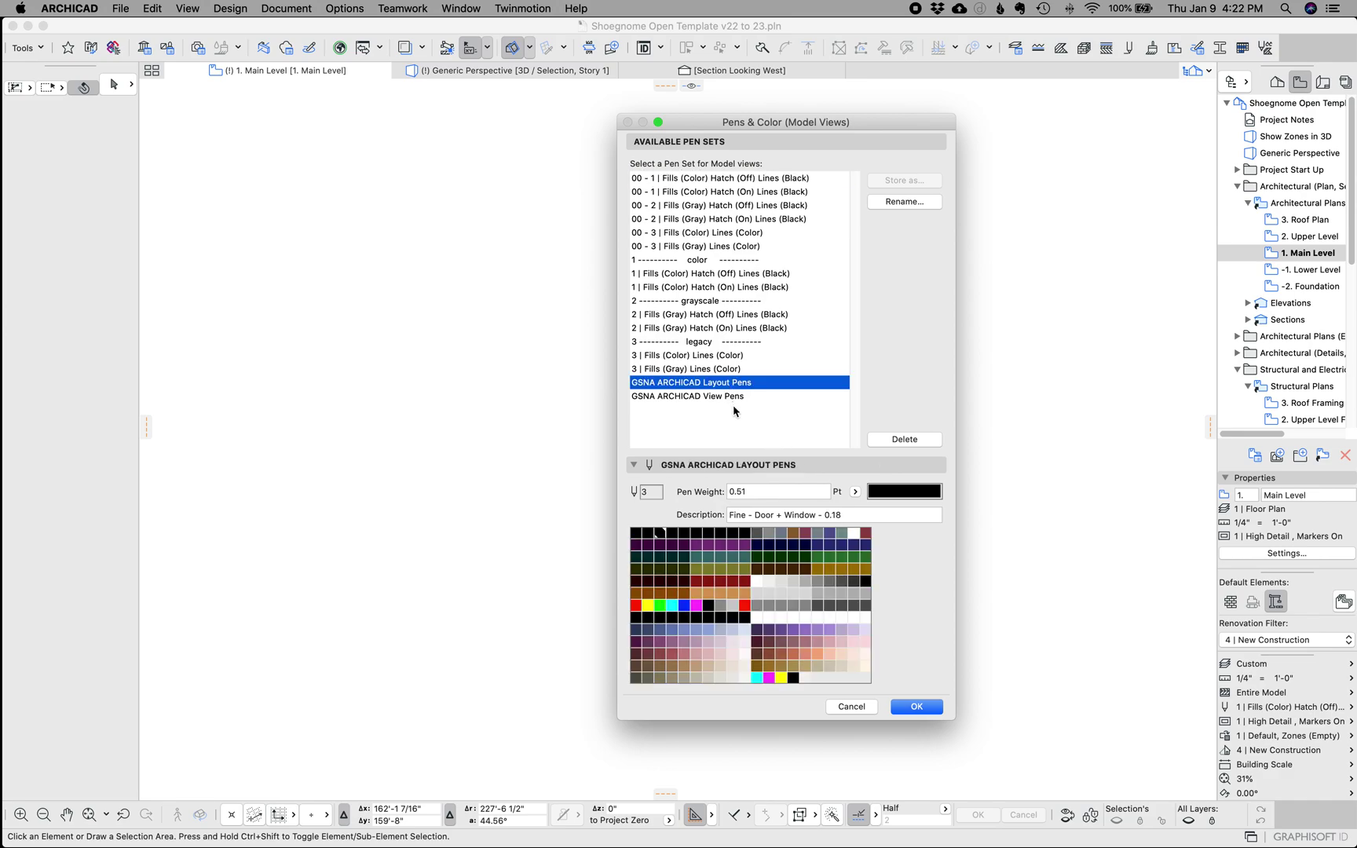
click(707, 399)
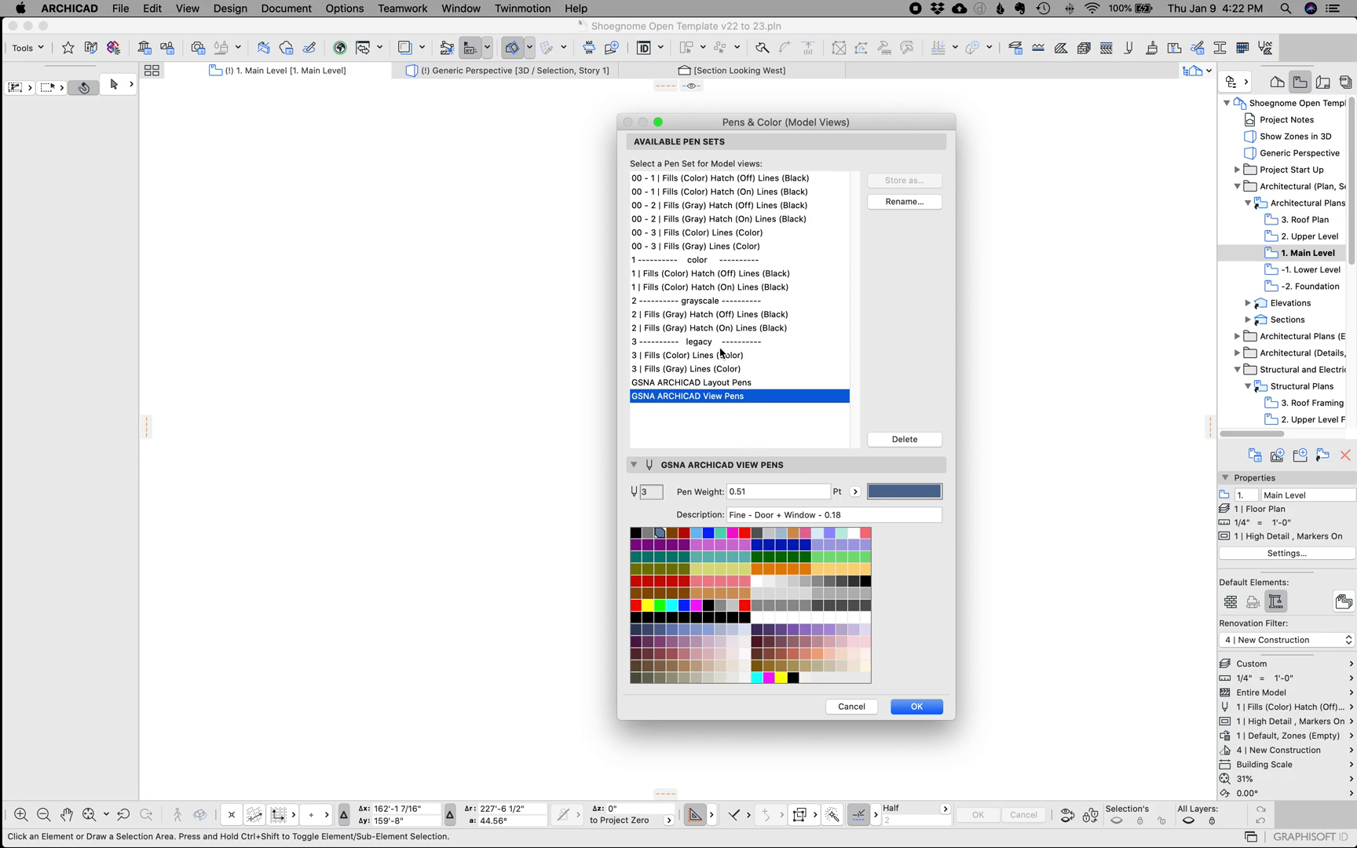
Inspect grey, black and Always Gray pens in the 00 - 1 and 1 | Fills (Color) Hatch (Off) sets.
click(723, 179)
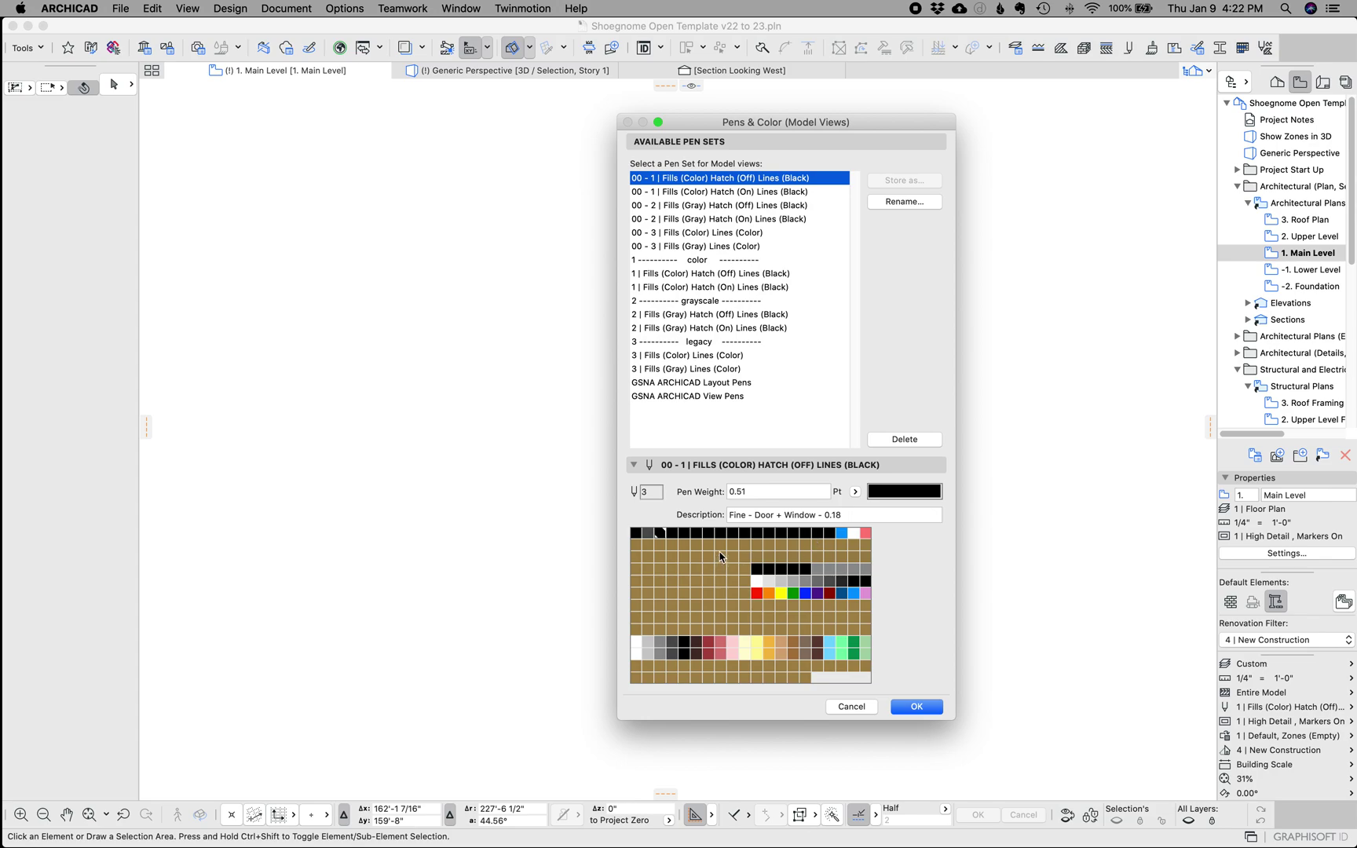
click(757, 570)
click(818, 571)
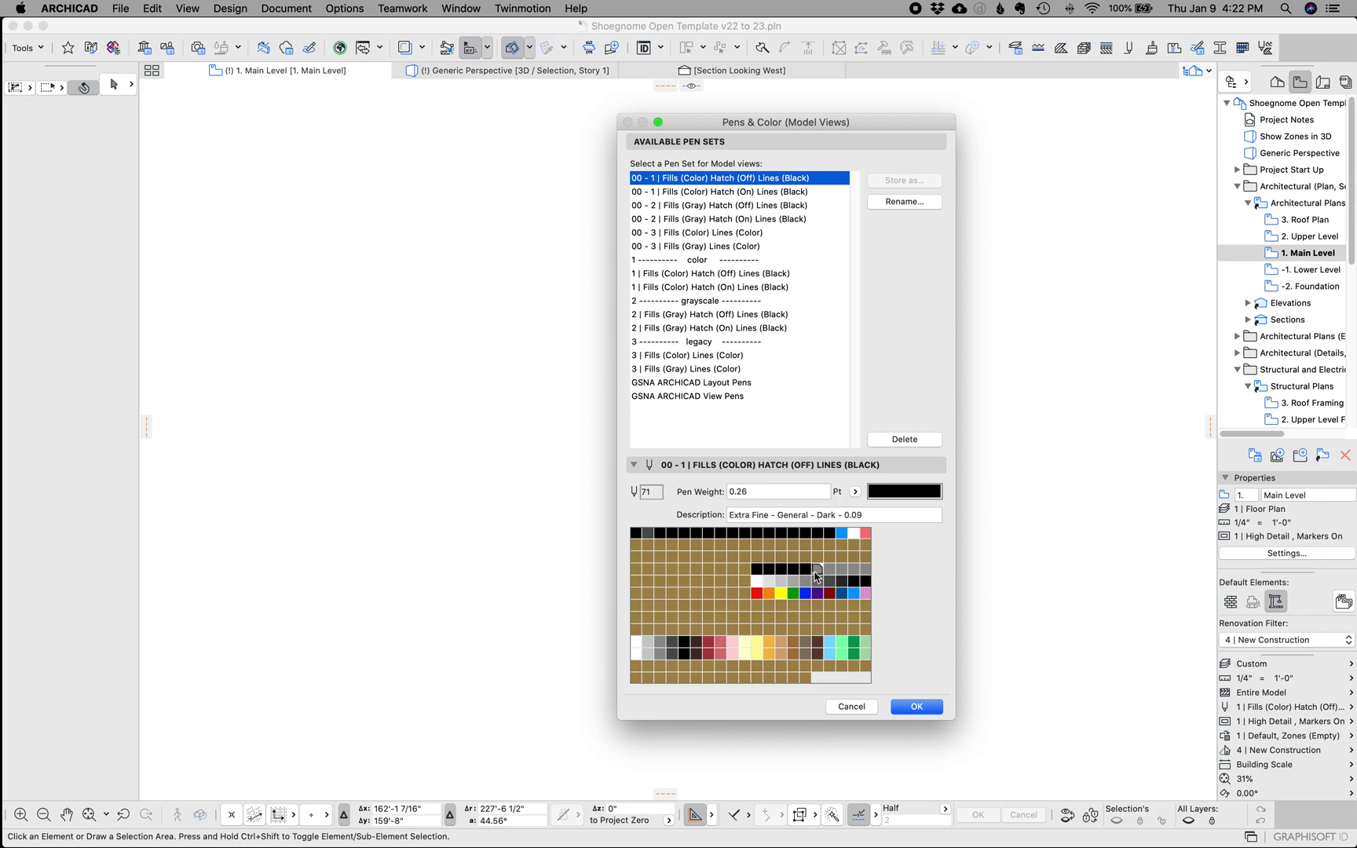
click(734, 275)
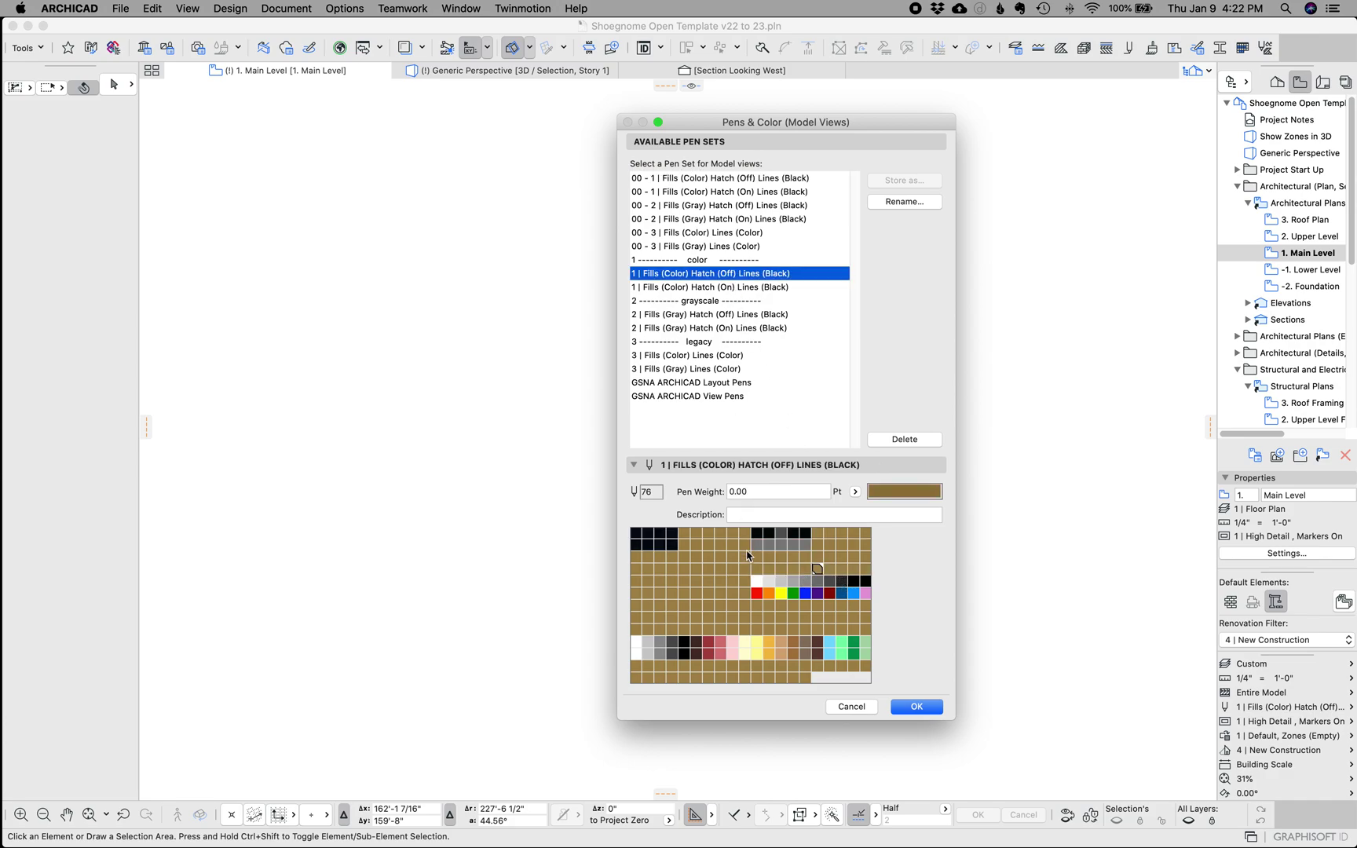
click(807, 547)
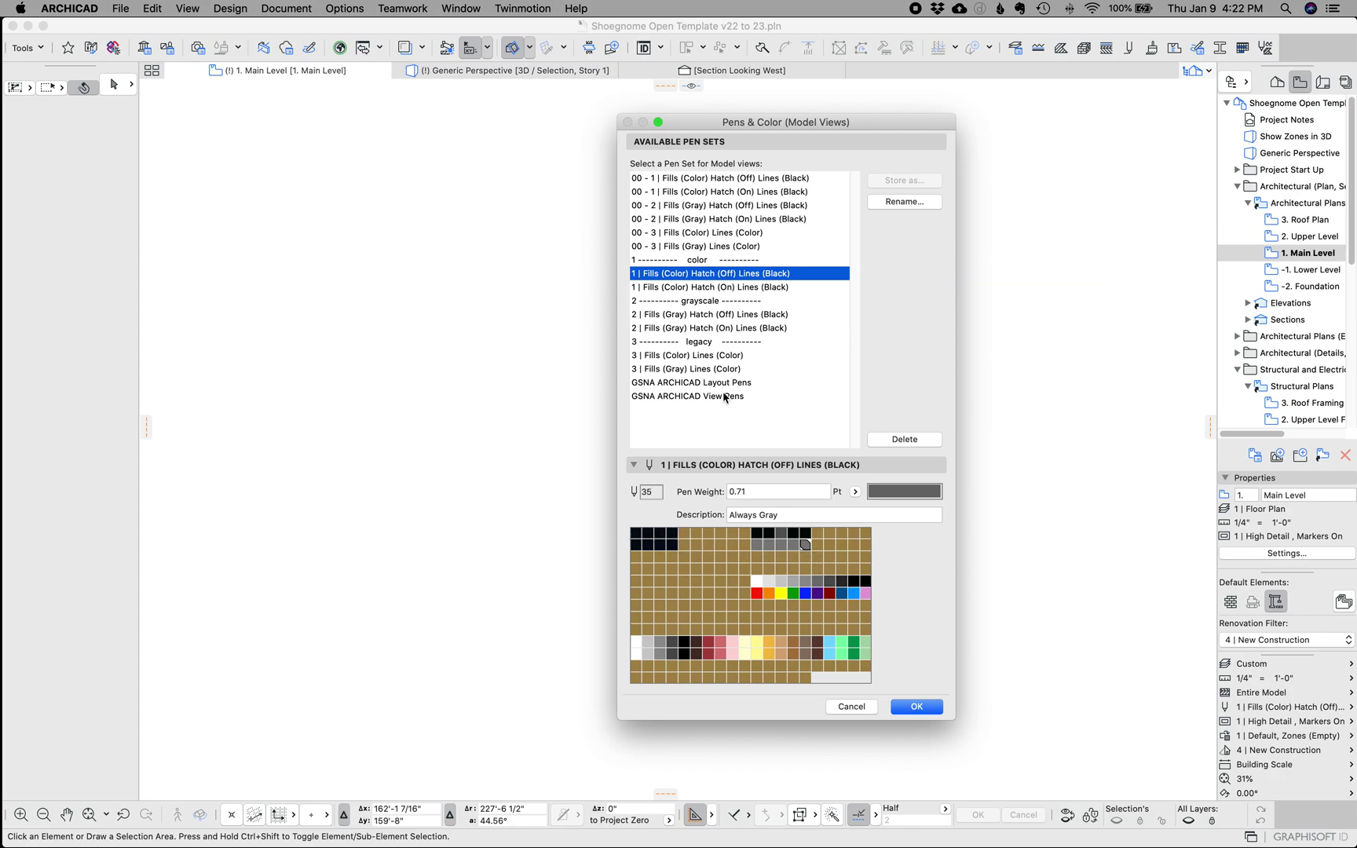
Review the 00 - 1 set's blue markers, International - White and Rainbow red pens, then cancel.
click(738, 179)
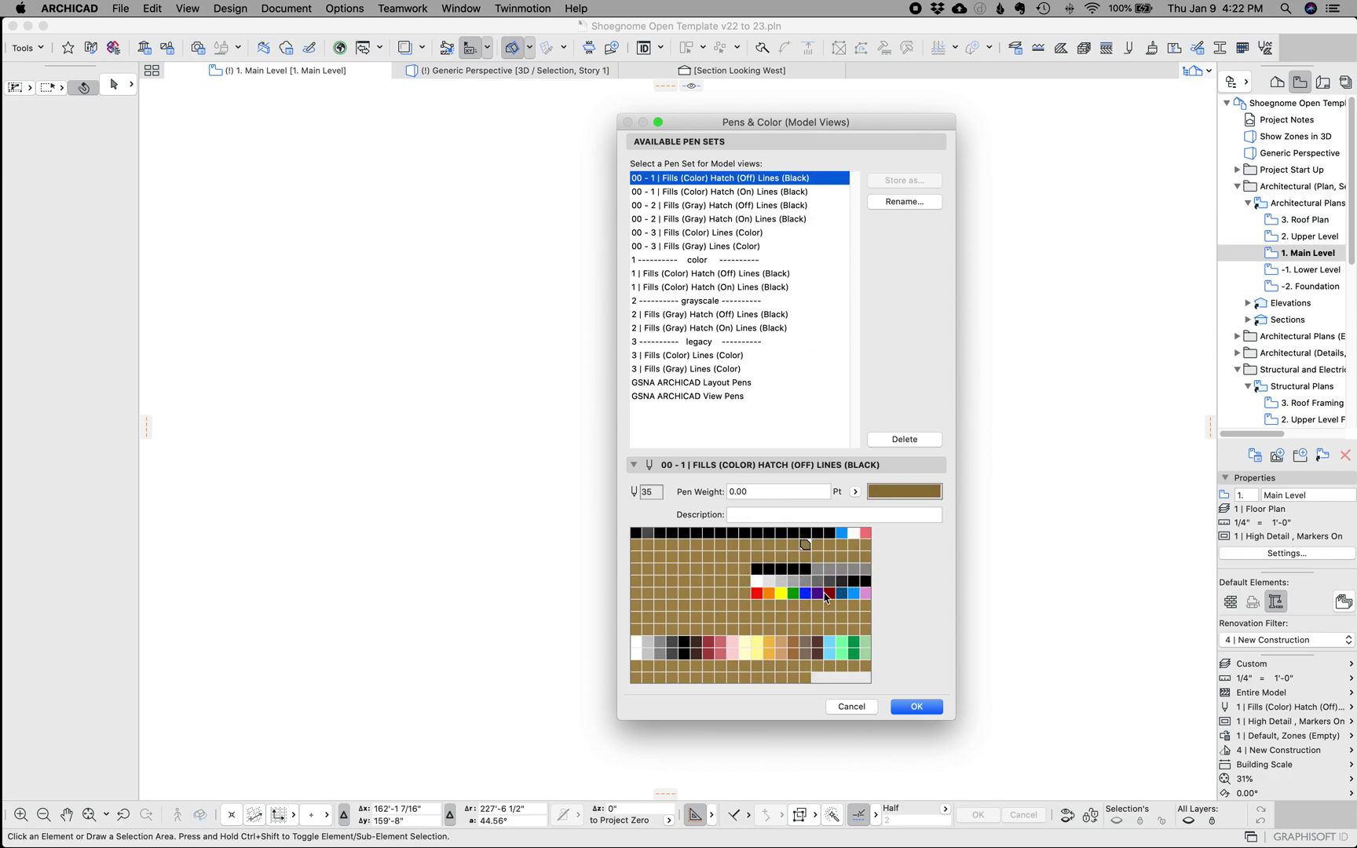
click(840, 534)
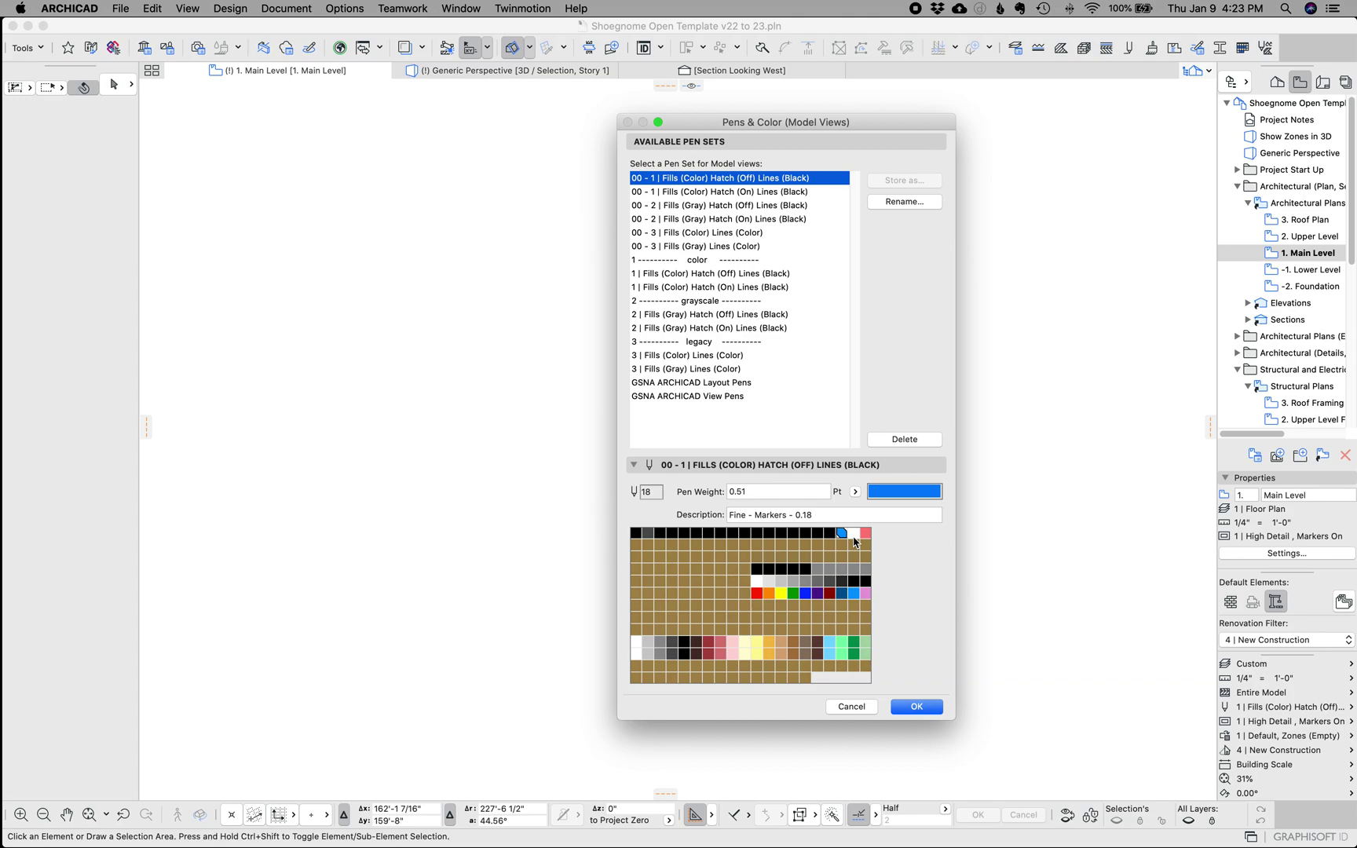
click(853, 535)
click(855, 537)
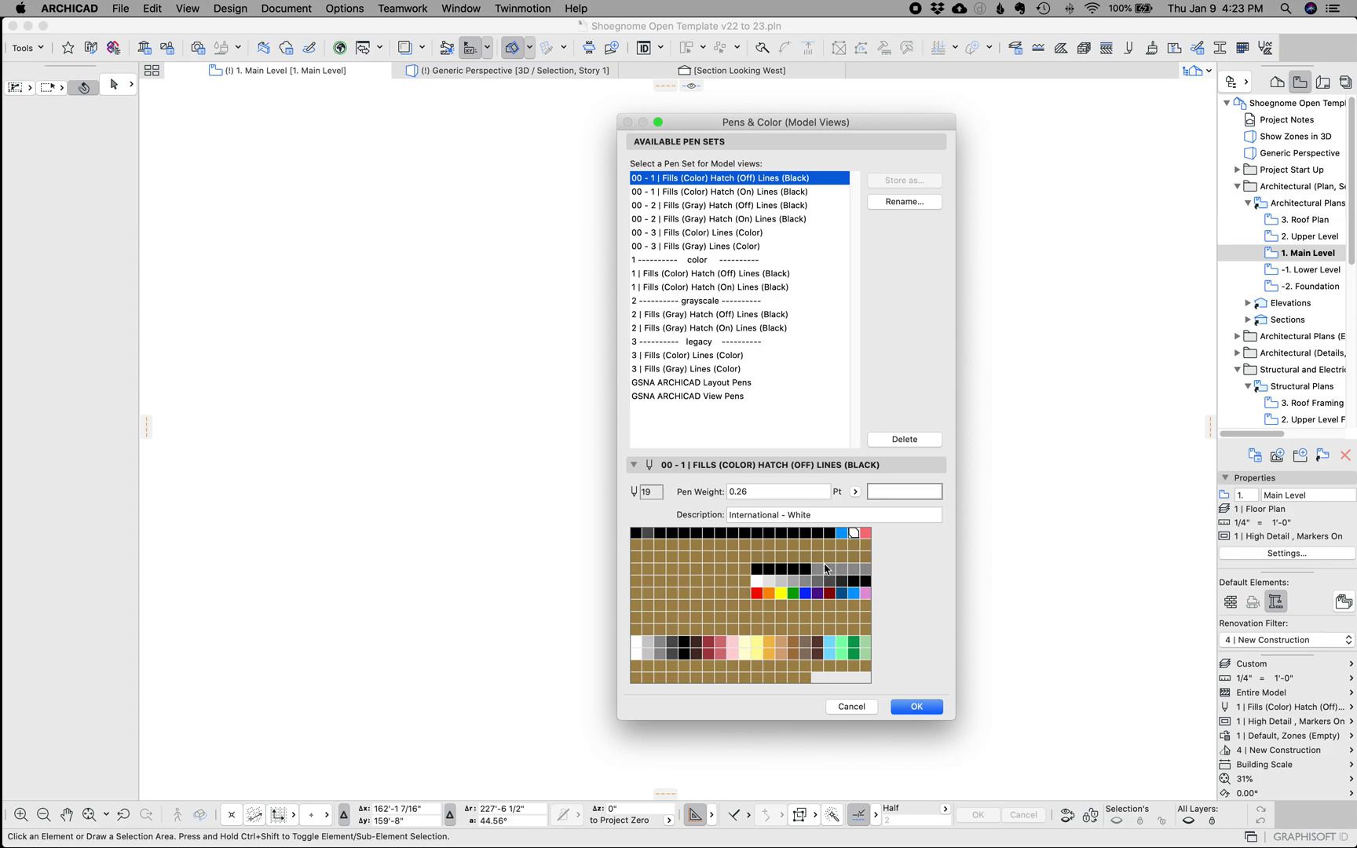
click(757, 582)
click(867, 535)
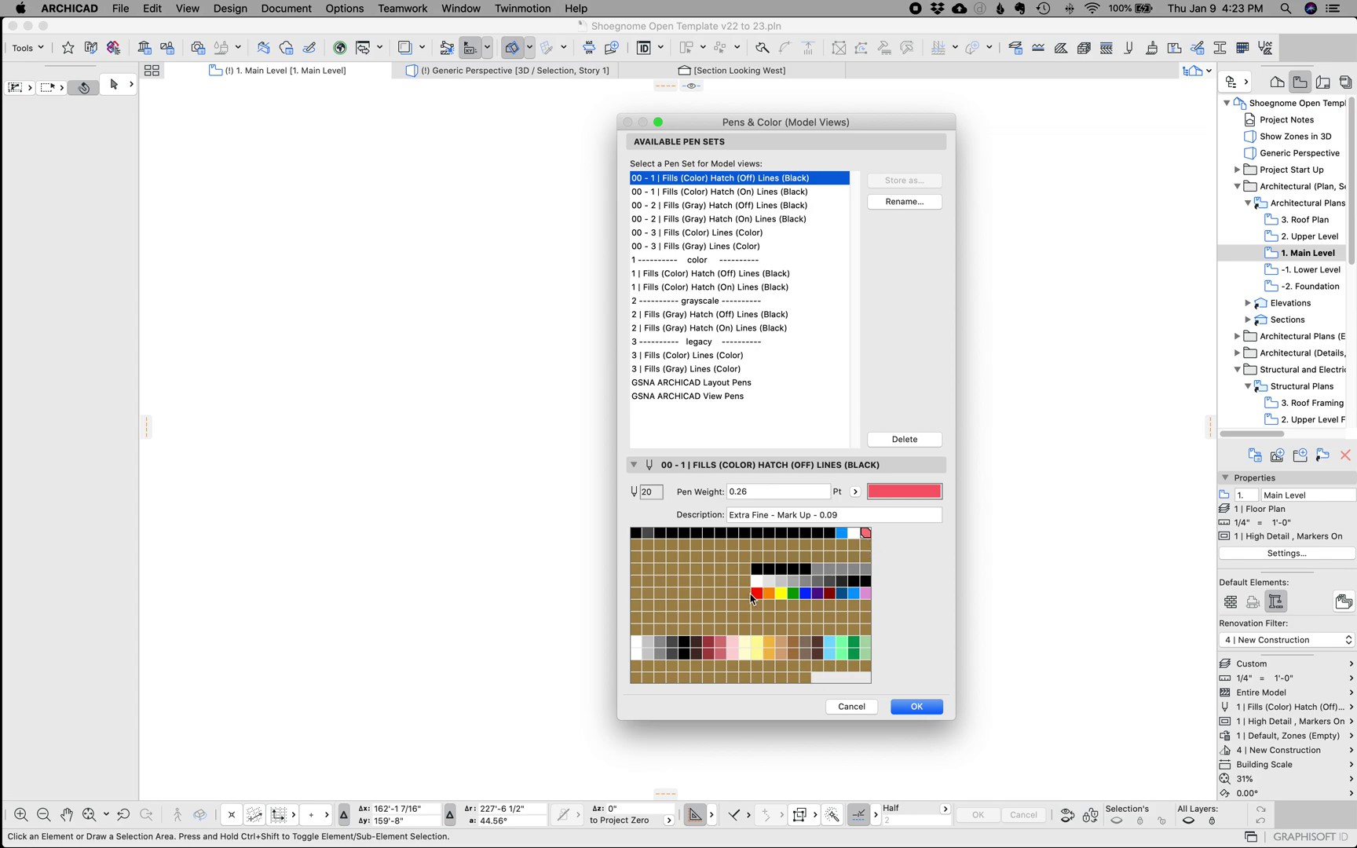
click(756, 596)
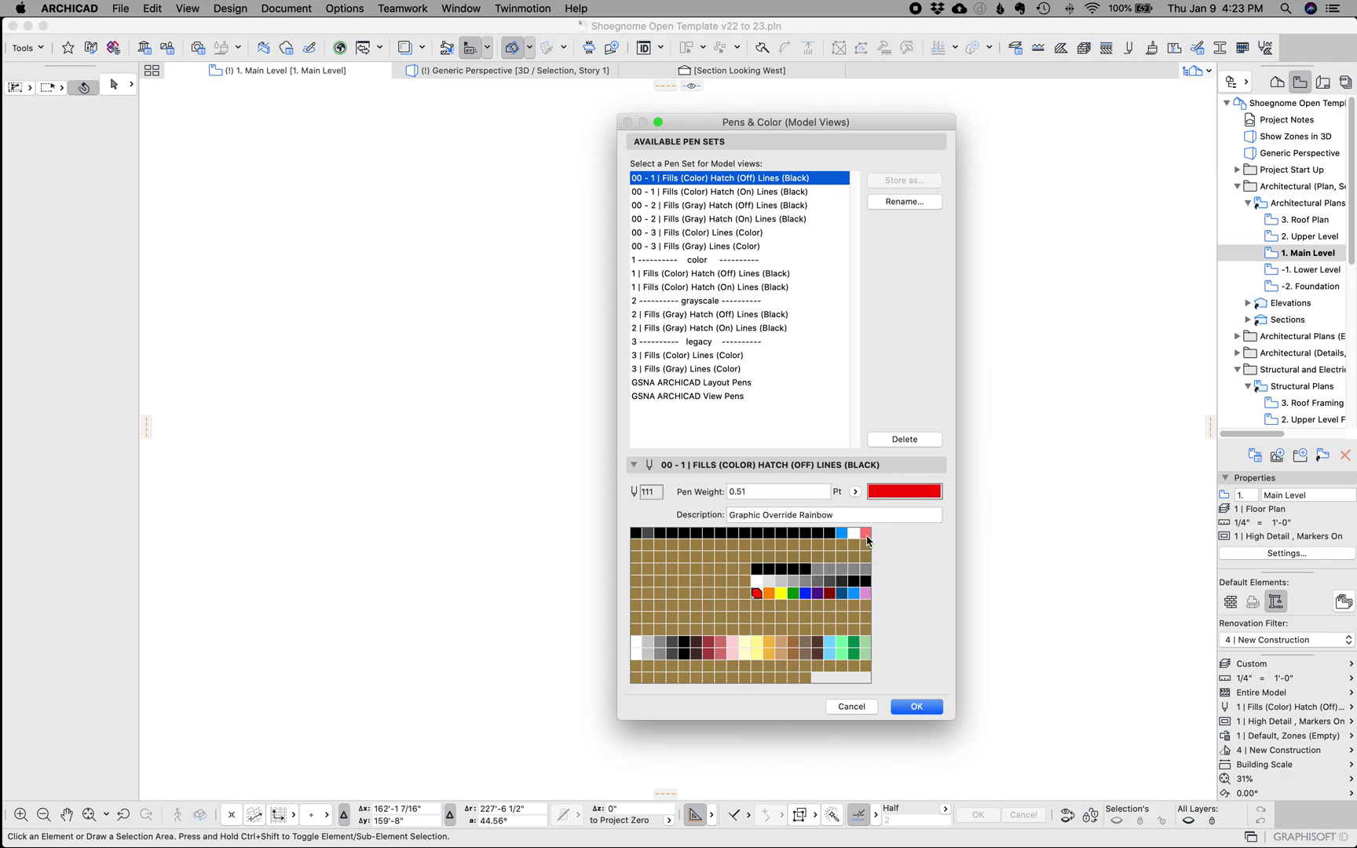
click(851, 706)
Bring the v23 template project to the front and cancel its Pens & Color dialog.
mouse_move(1015, 822)
click(950, 818)
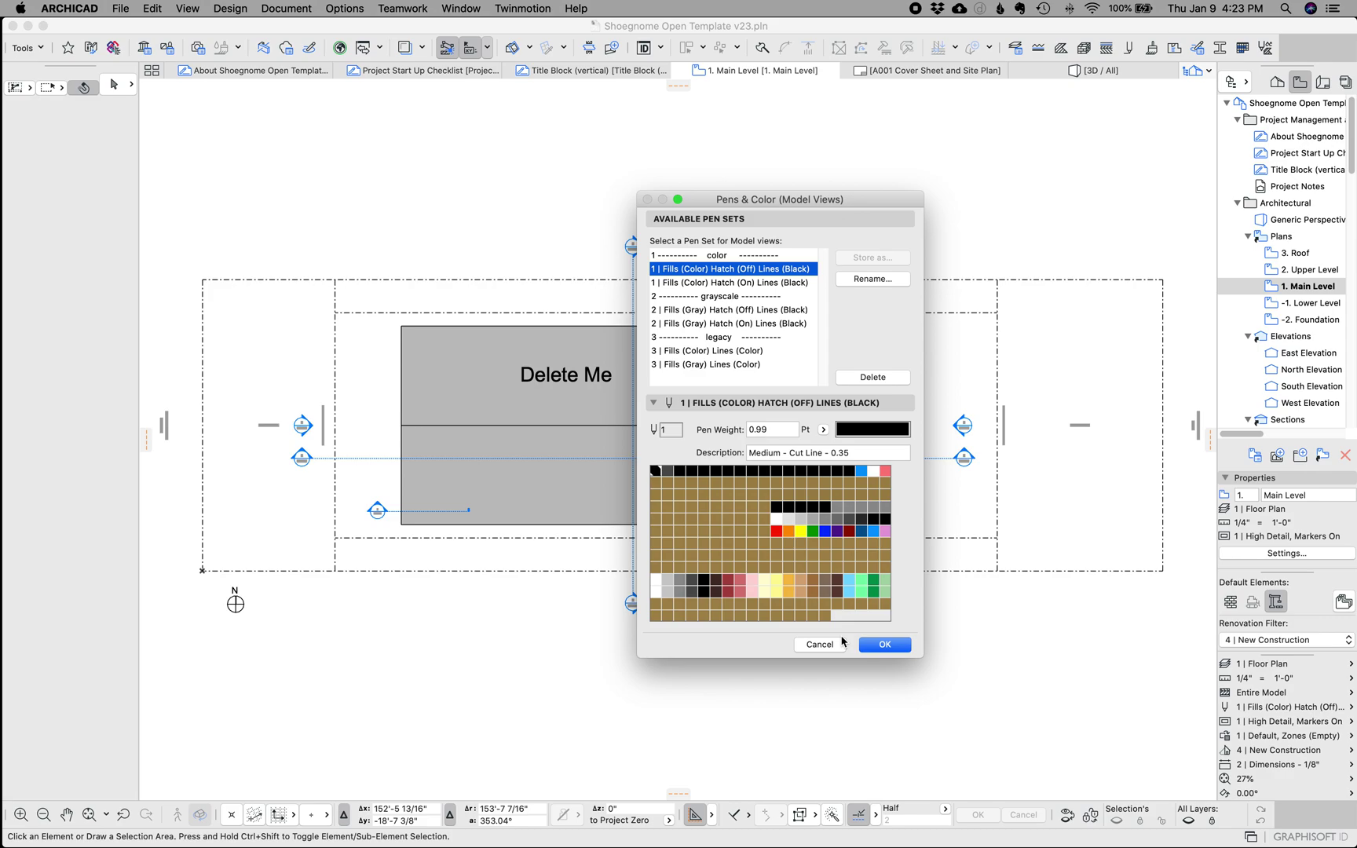
click(837, 644)
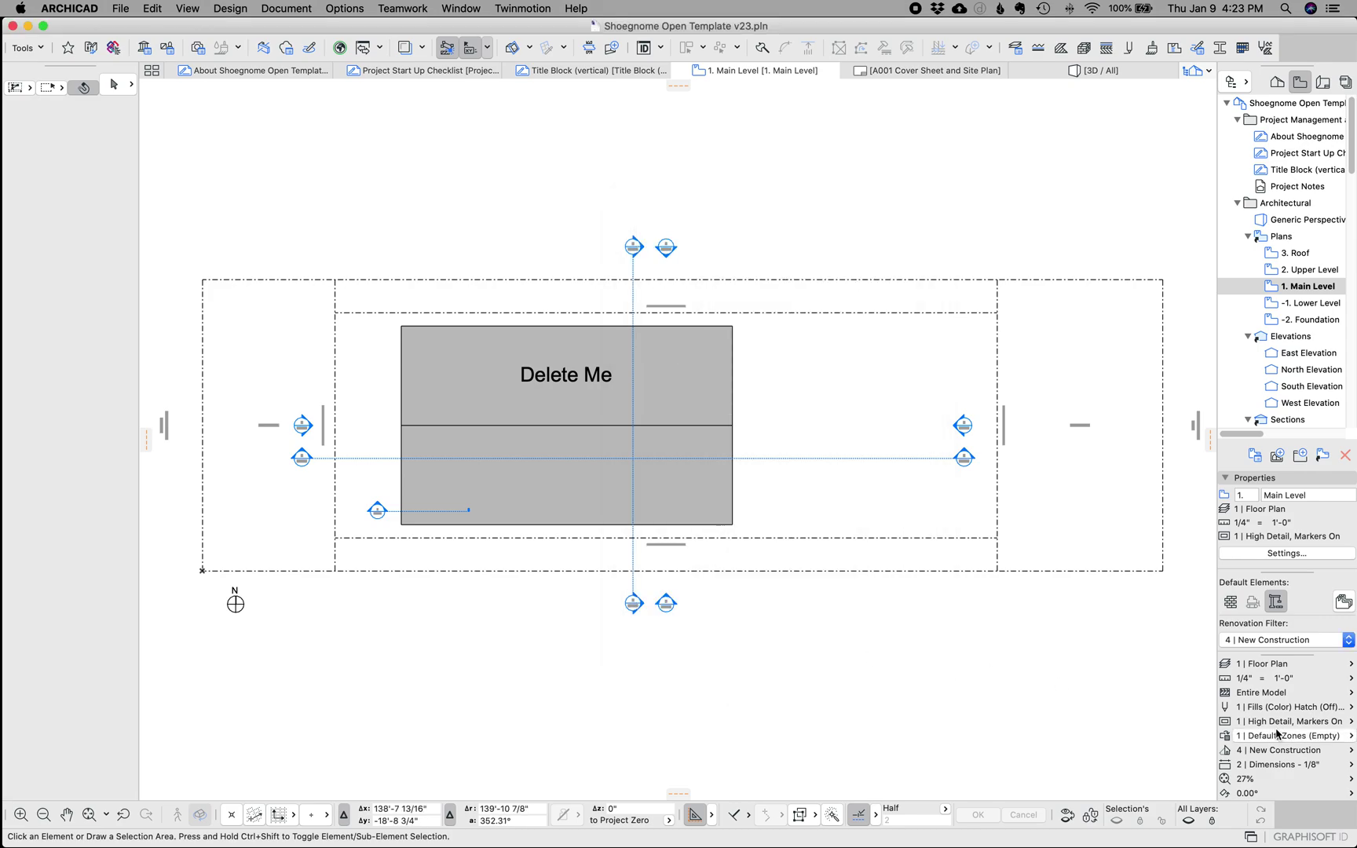
Open and cancel Model View Options, then dismiss the Graphic Override combinations popup unchanged.
click(1257, 721)
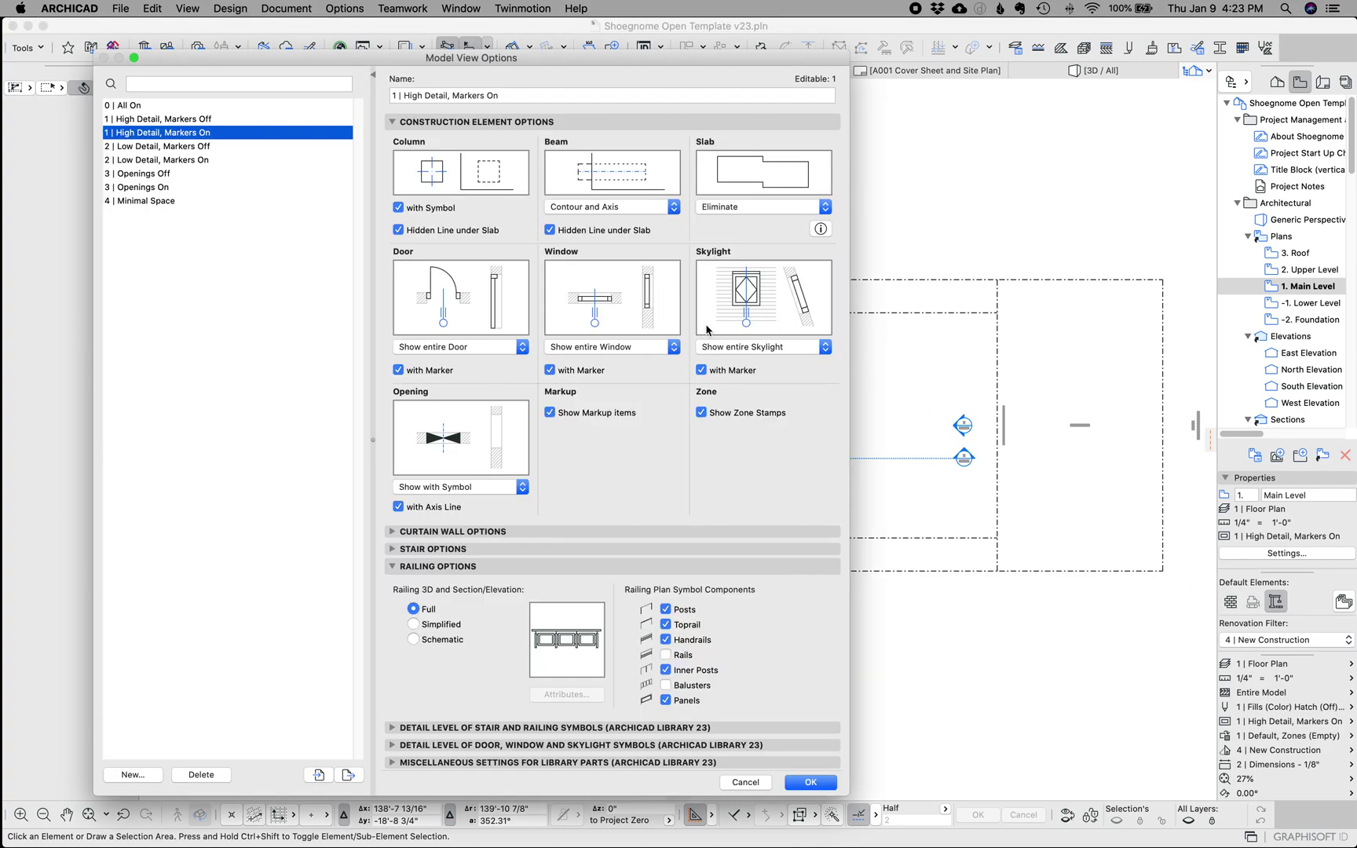
click(767, 782)
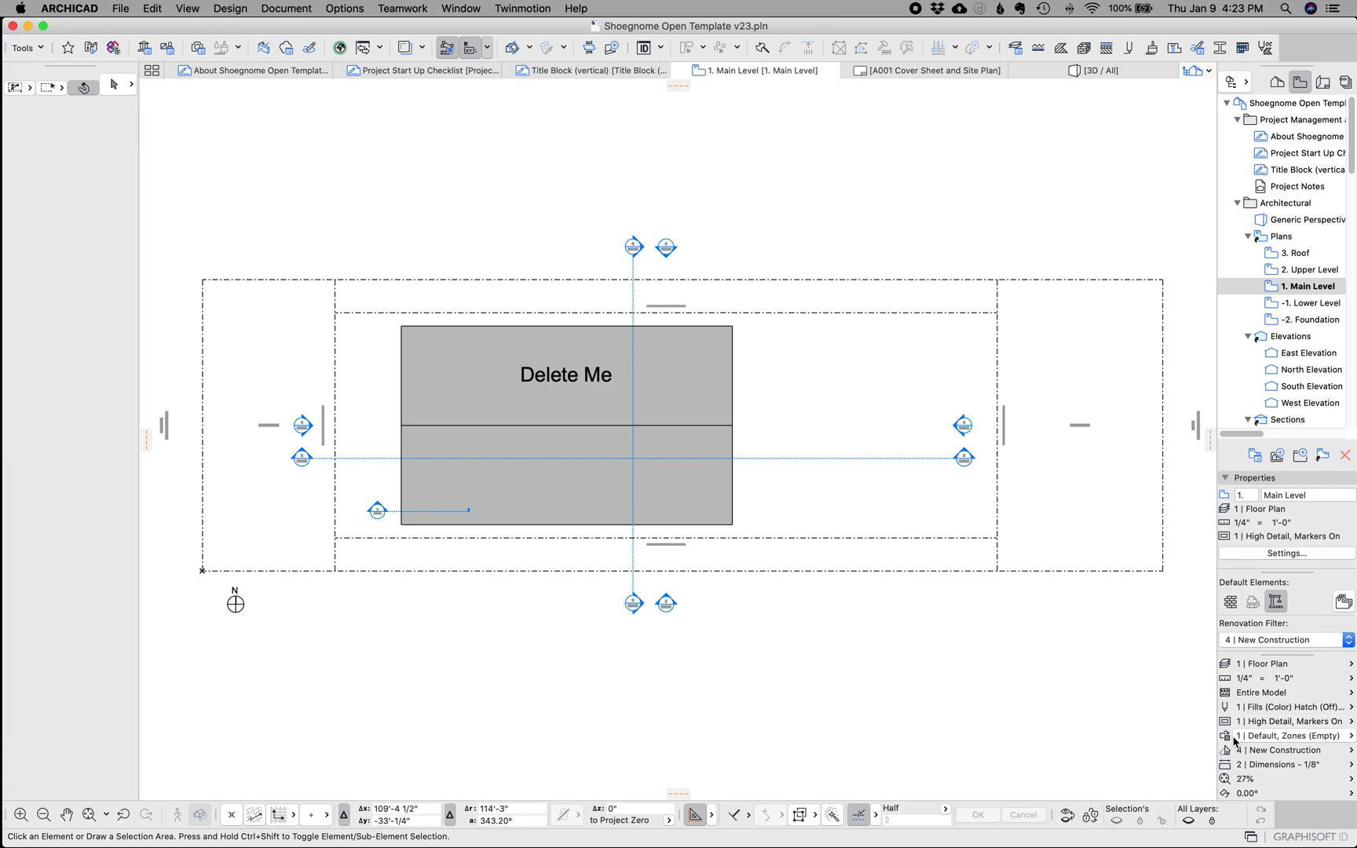
click(1234, 740)
click(1230, 742)
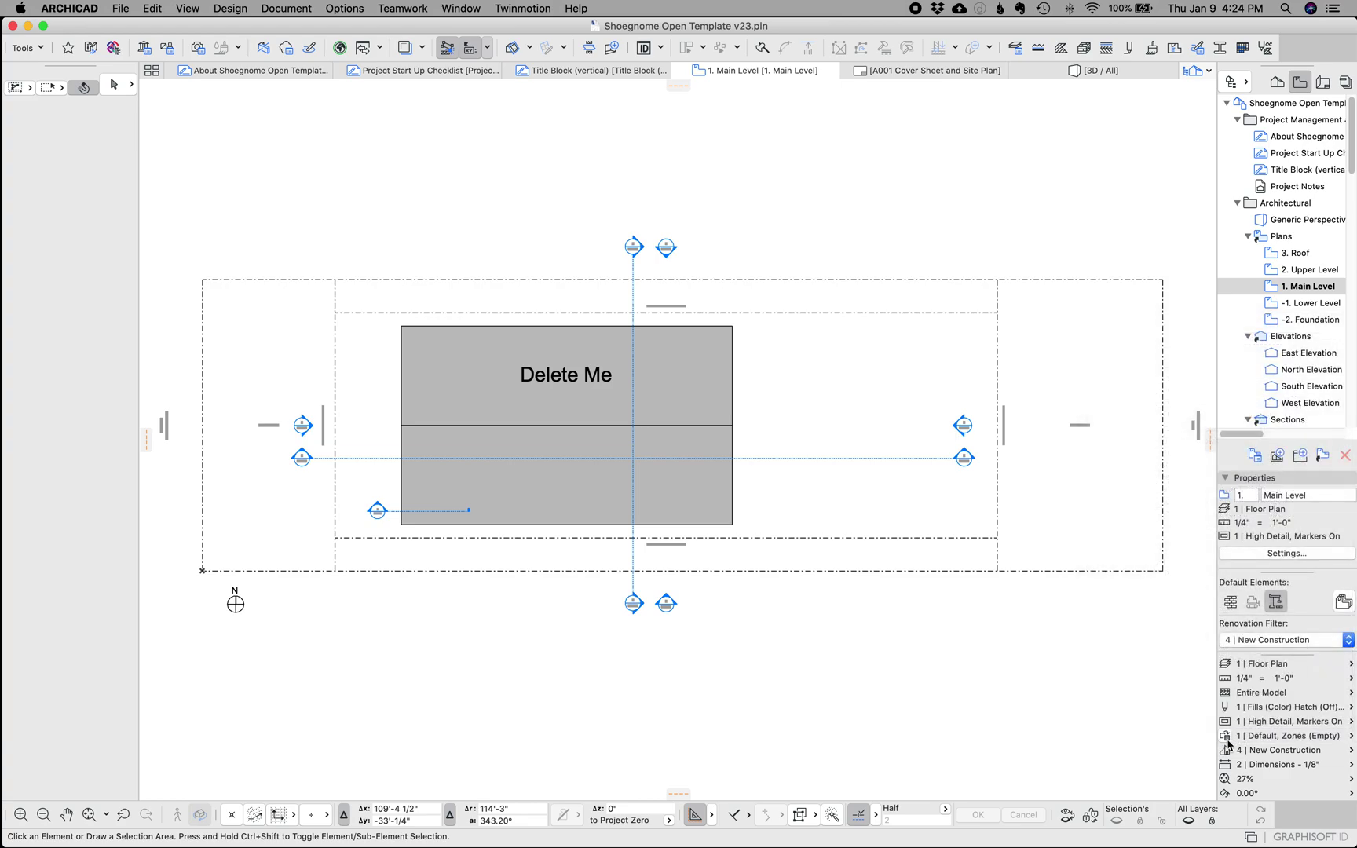
Open Graphic Override Rules and review Diagram - Blue, Fire Non-rated and Fire Rated 1.5/3 hours rules.
click(1227, 739)
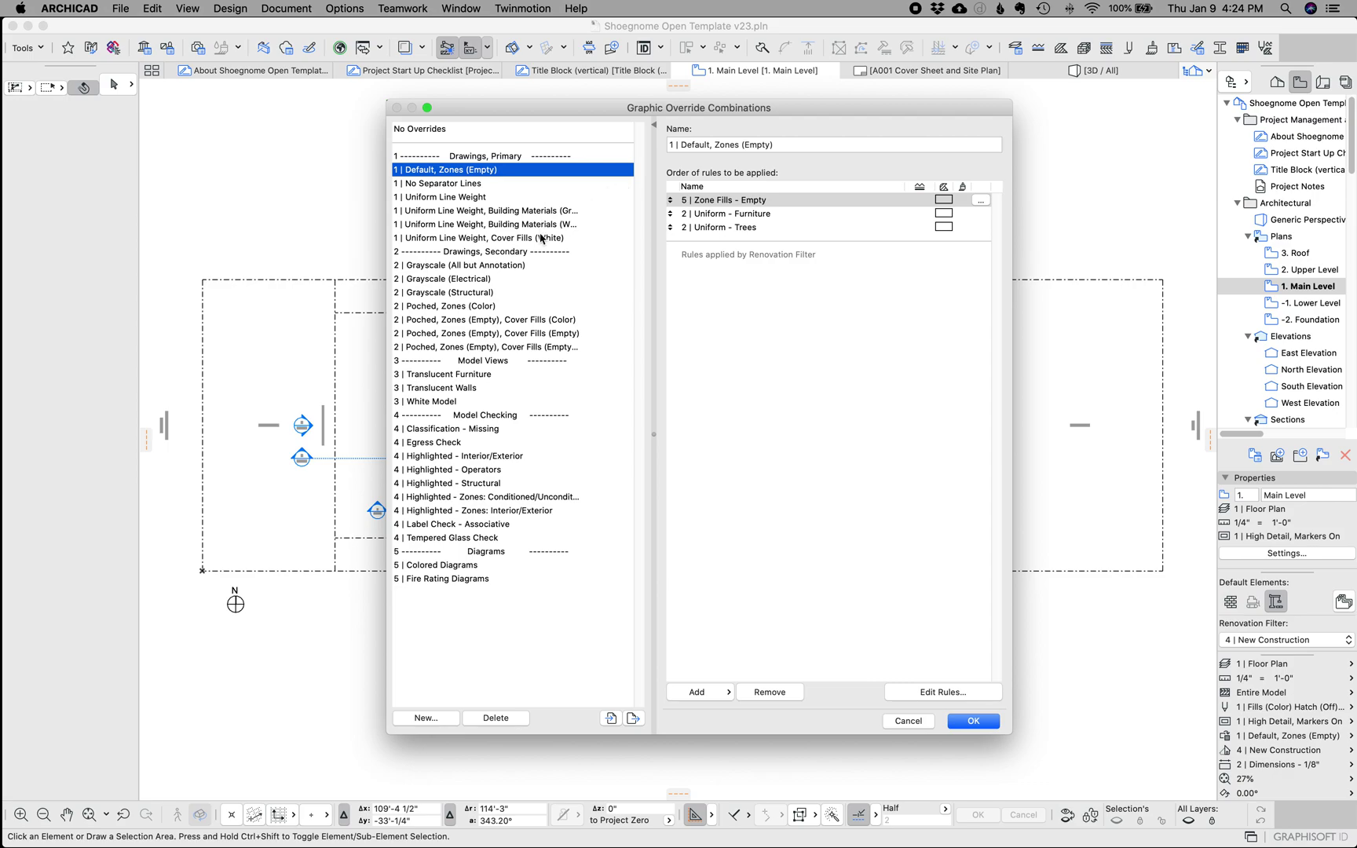
click(903, 690)
scroll(758, 563, down, 5)
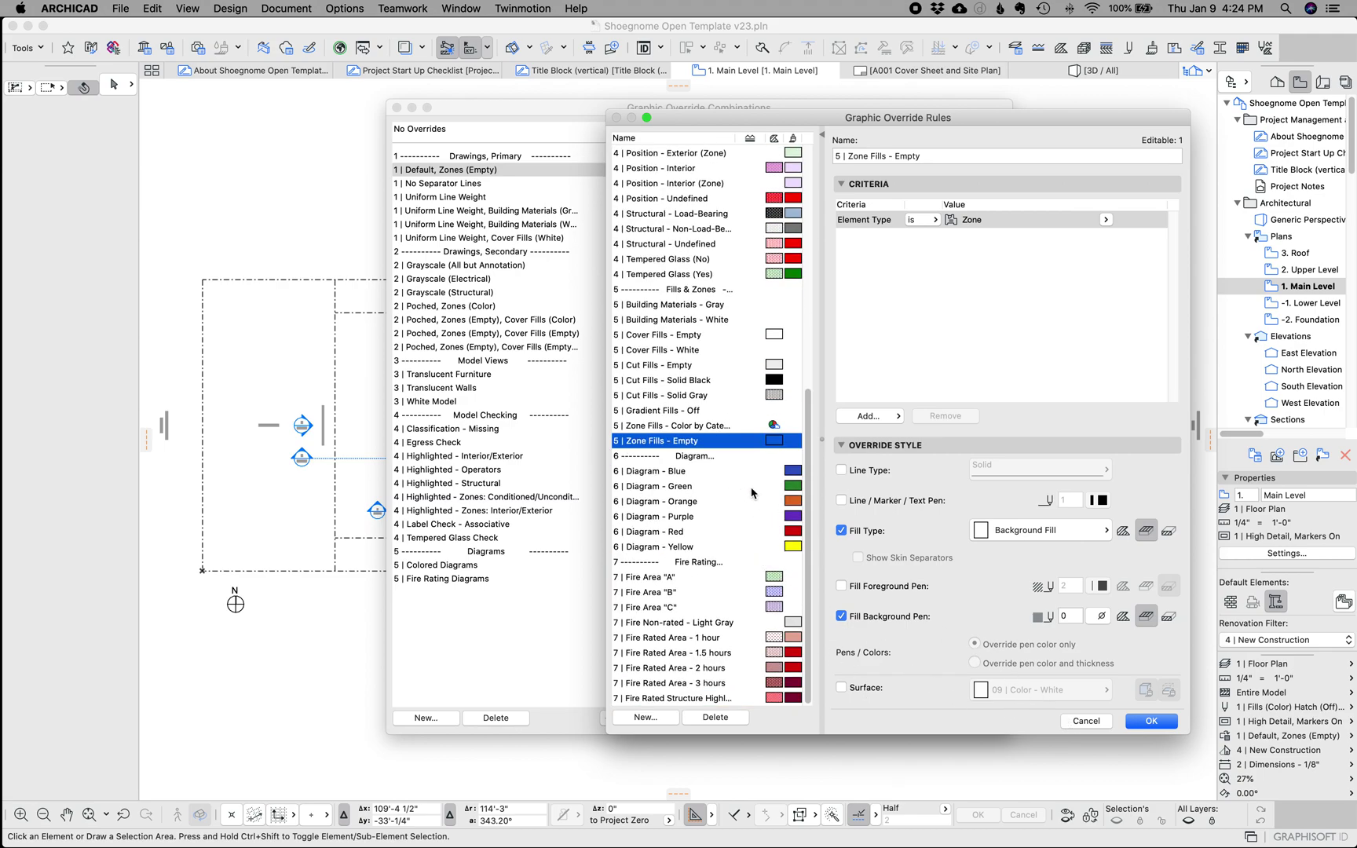
click(716, 472)
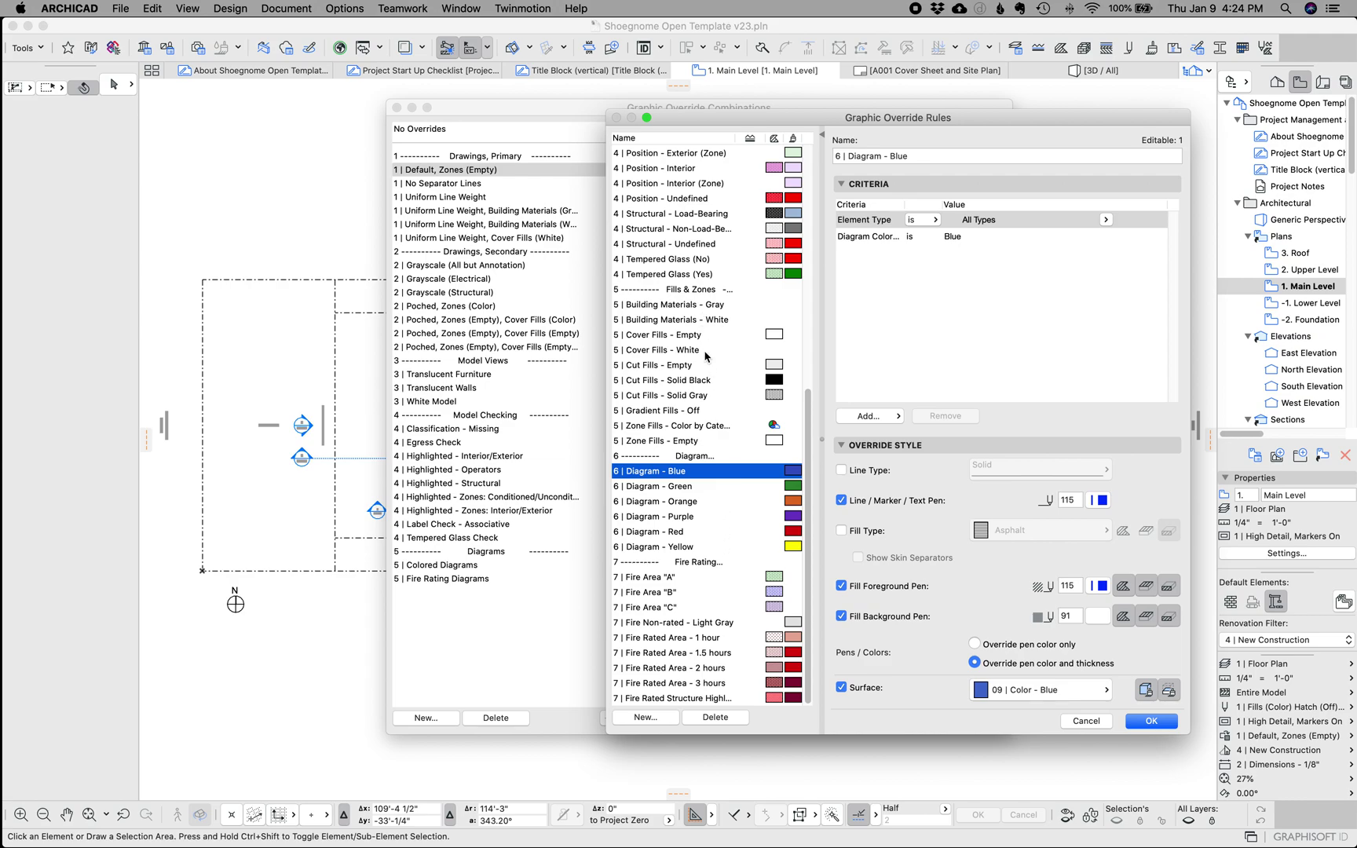
scroll(705, 227, up, 1)
scroll(699, 330, up, 10)
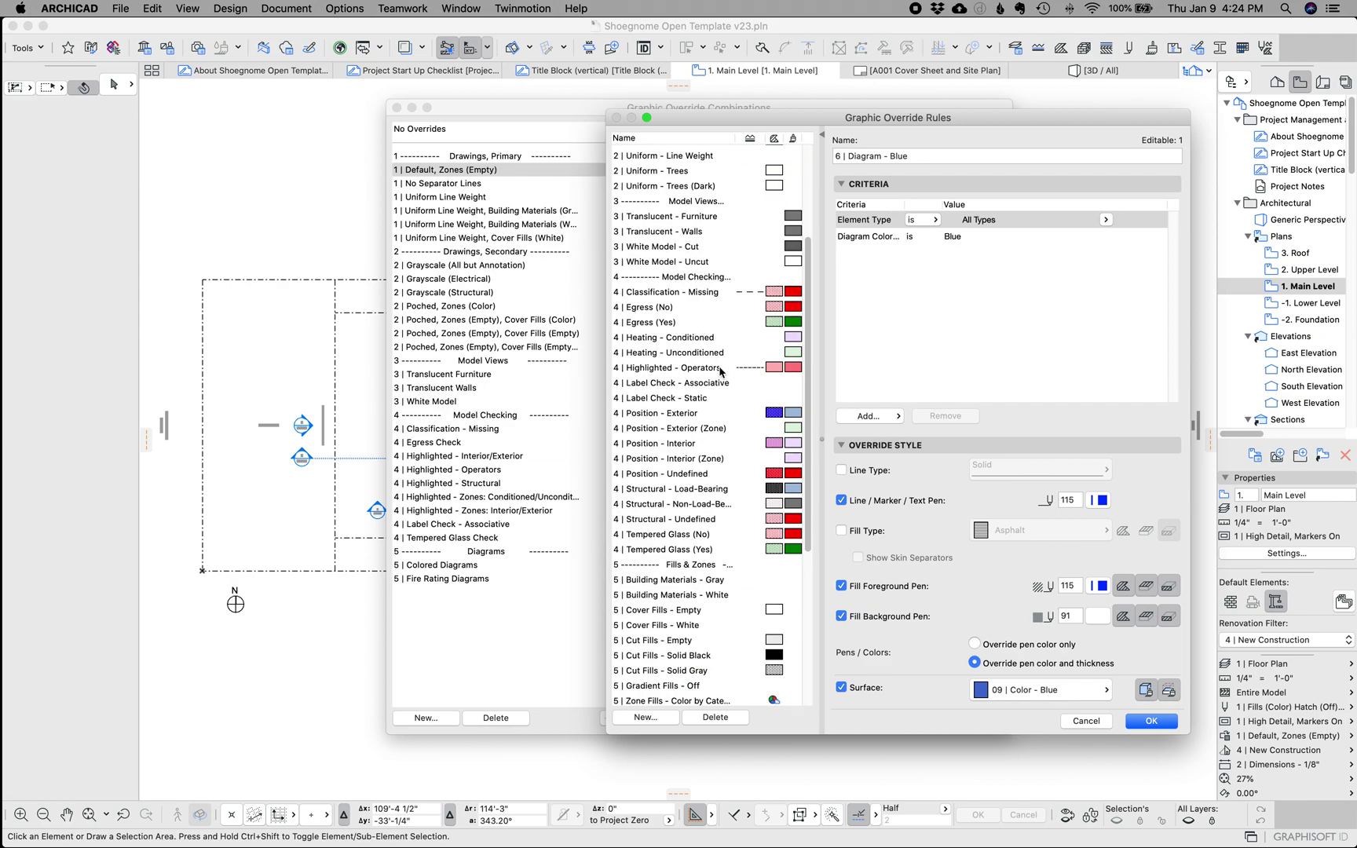
scroll(738, 533, down, 10)
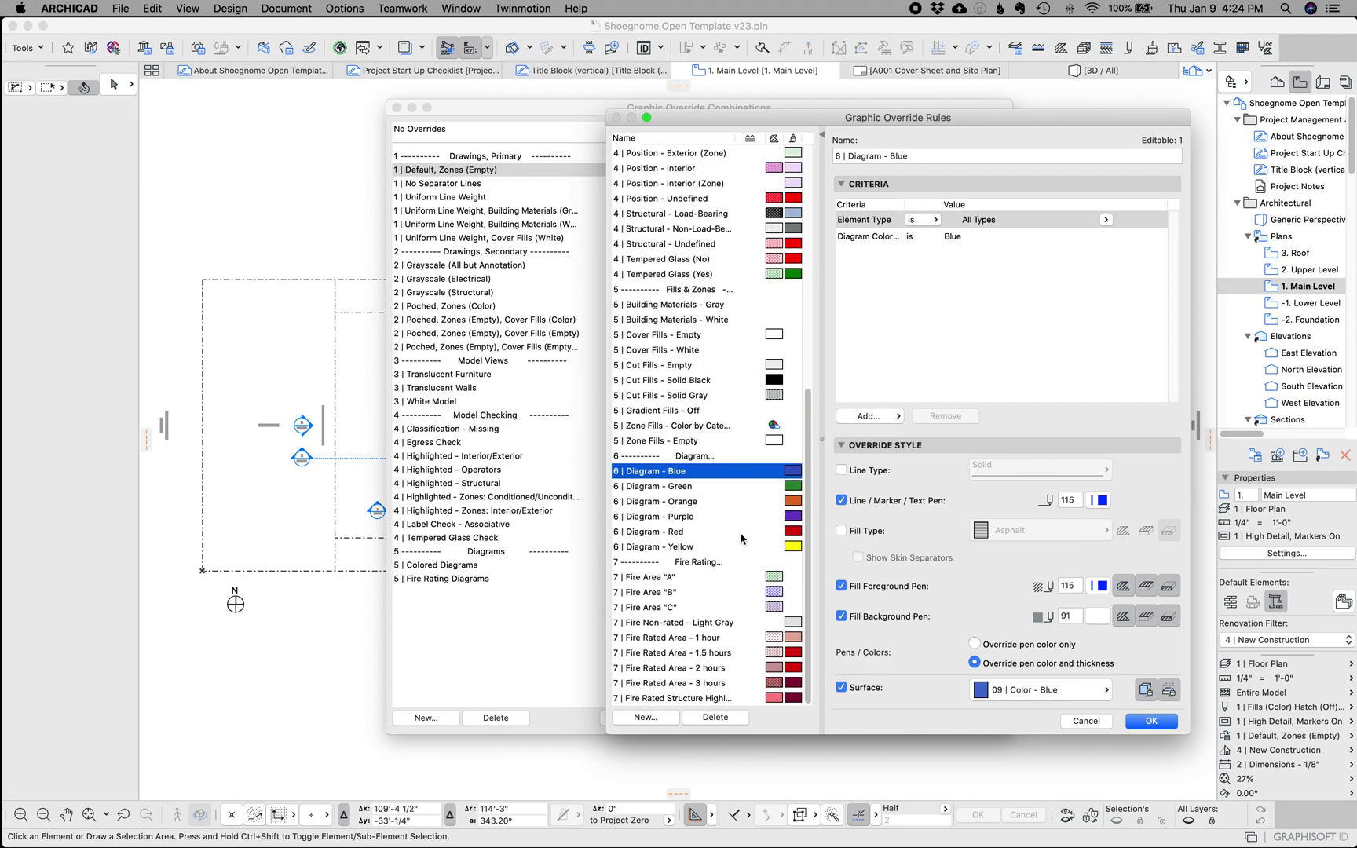
click(717, 624)
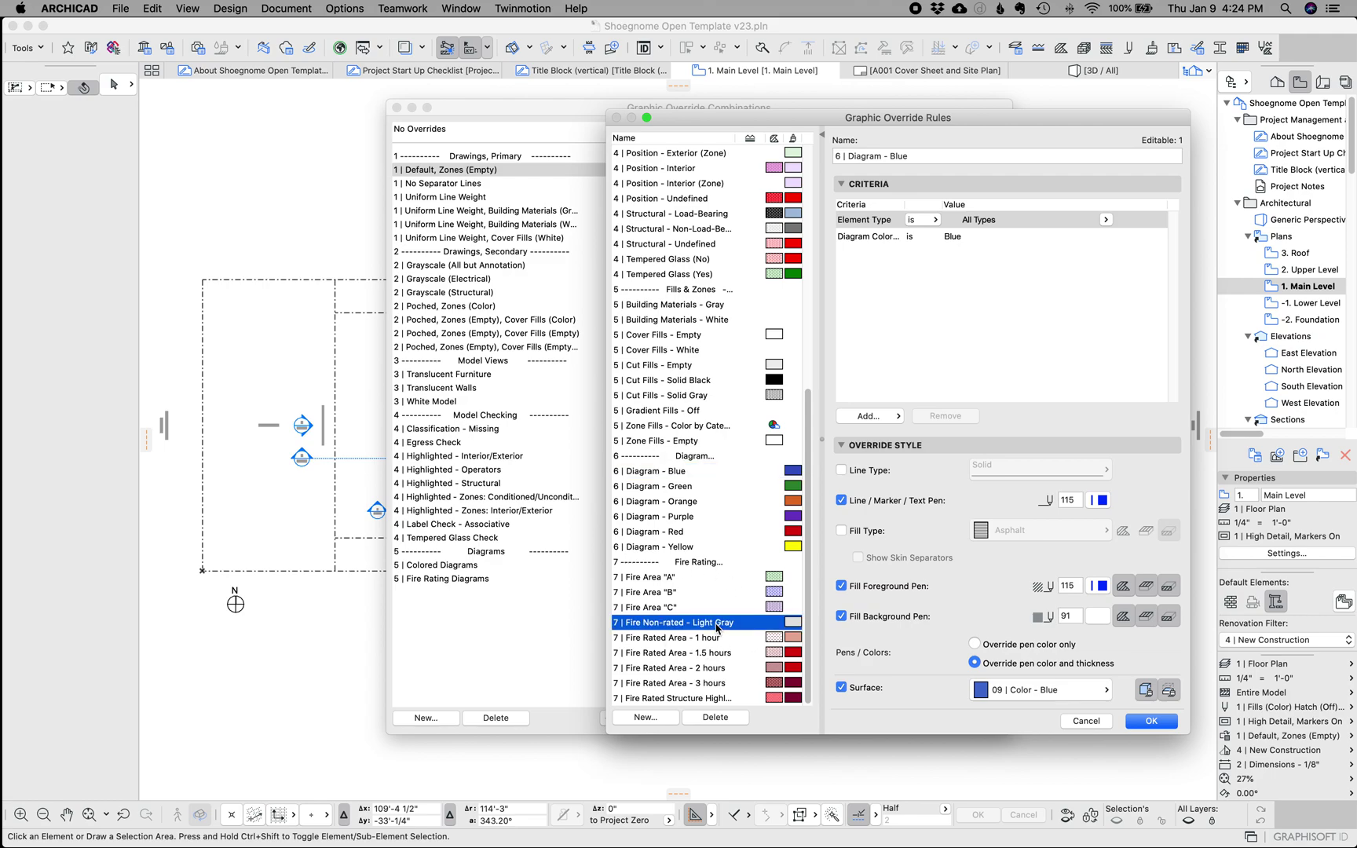
click(703, 654)
click(711, 683)
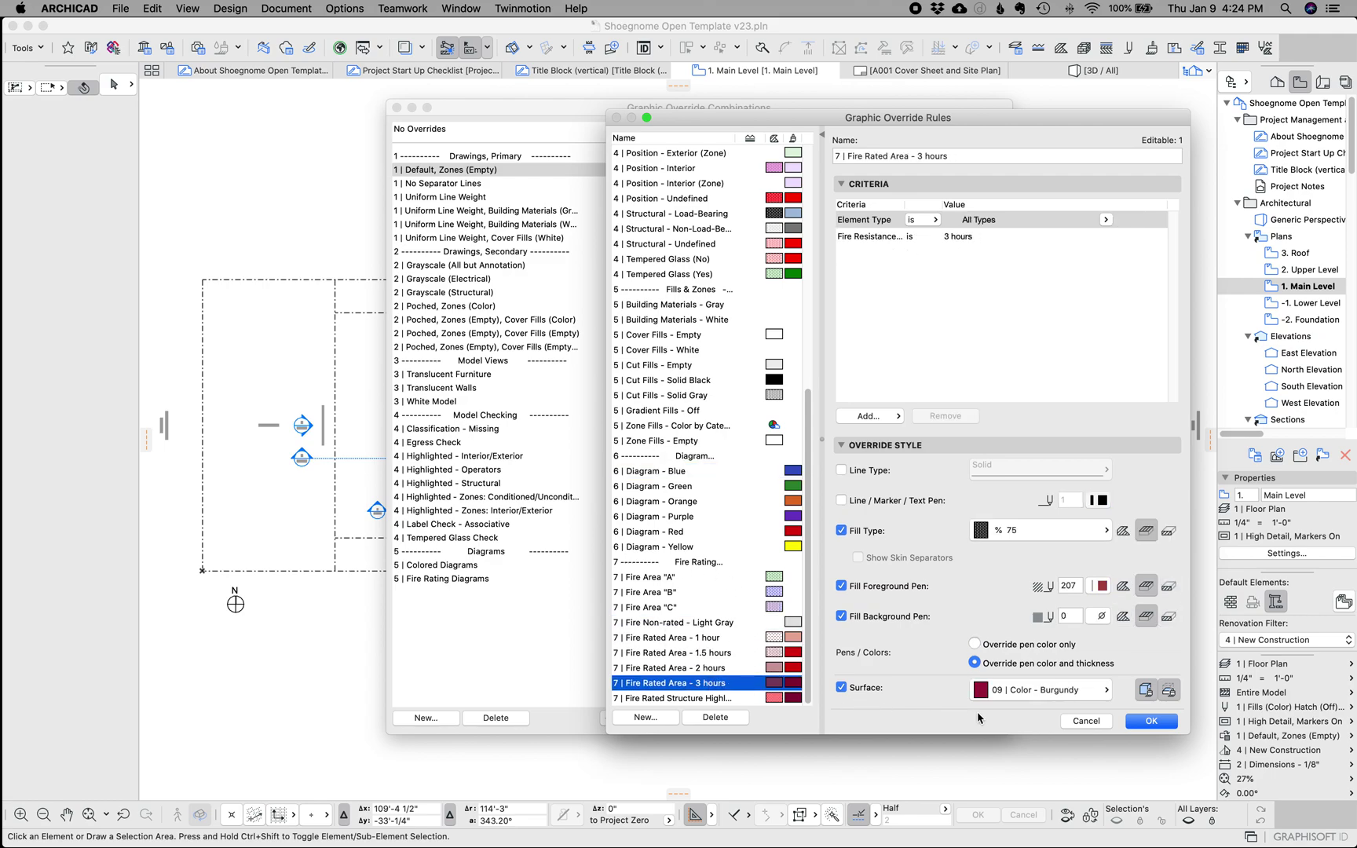
Cancel the rules editor and preview the gray materials and Uniform Line Weight override combinations.
click(1088, 722)
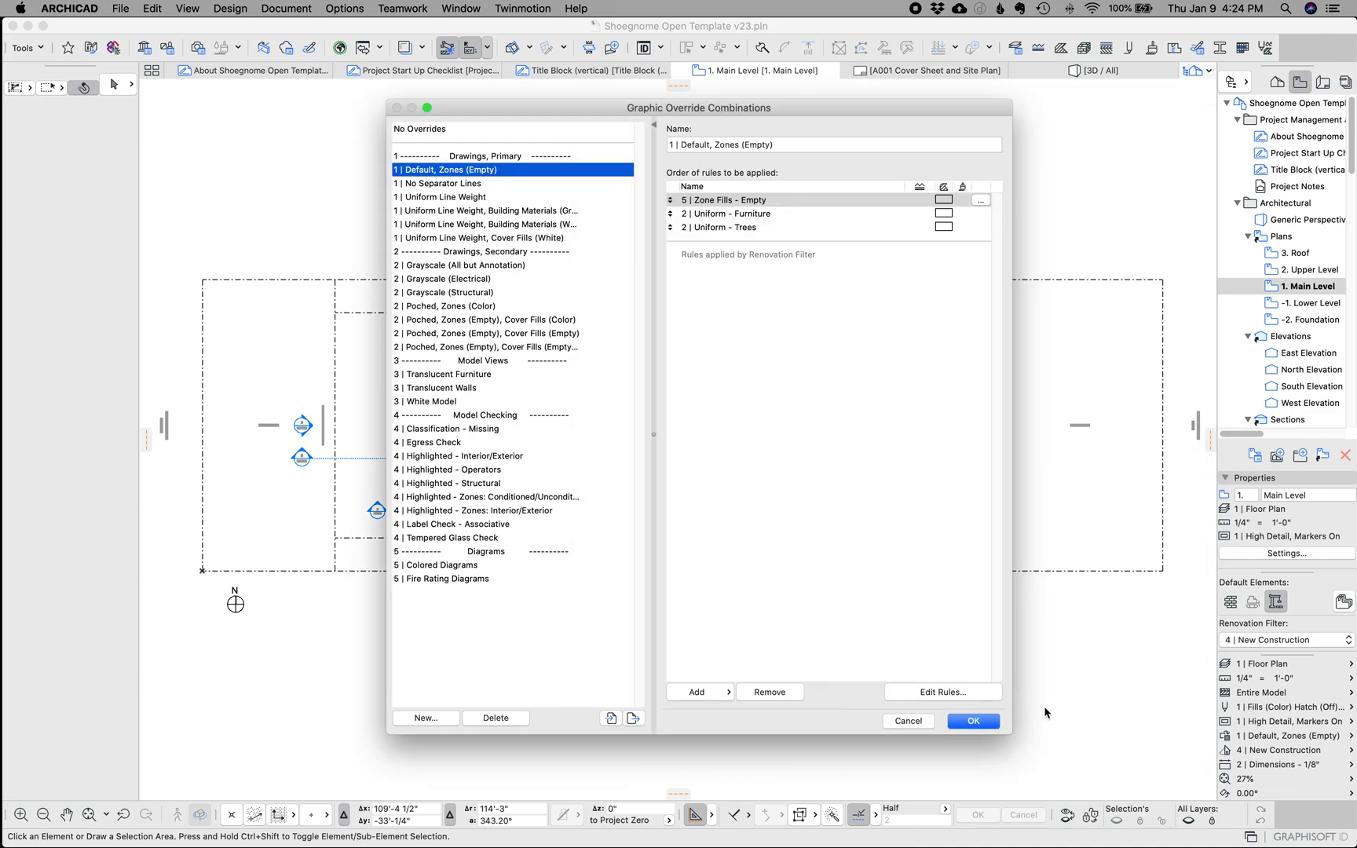
click(541, 212)
click(514, 238)
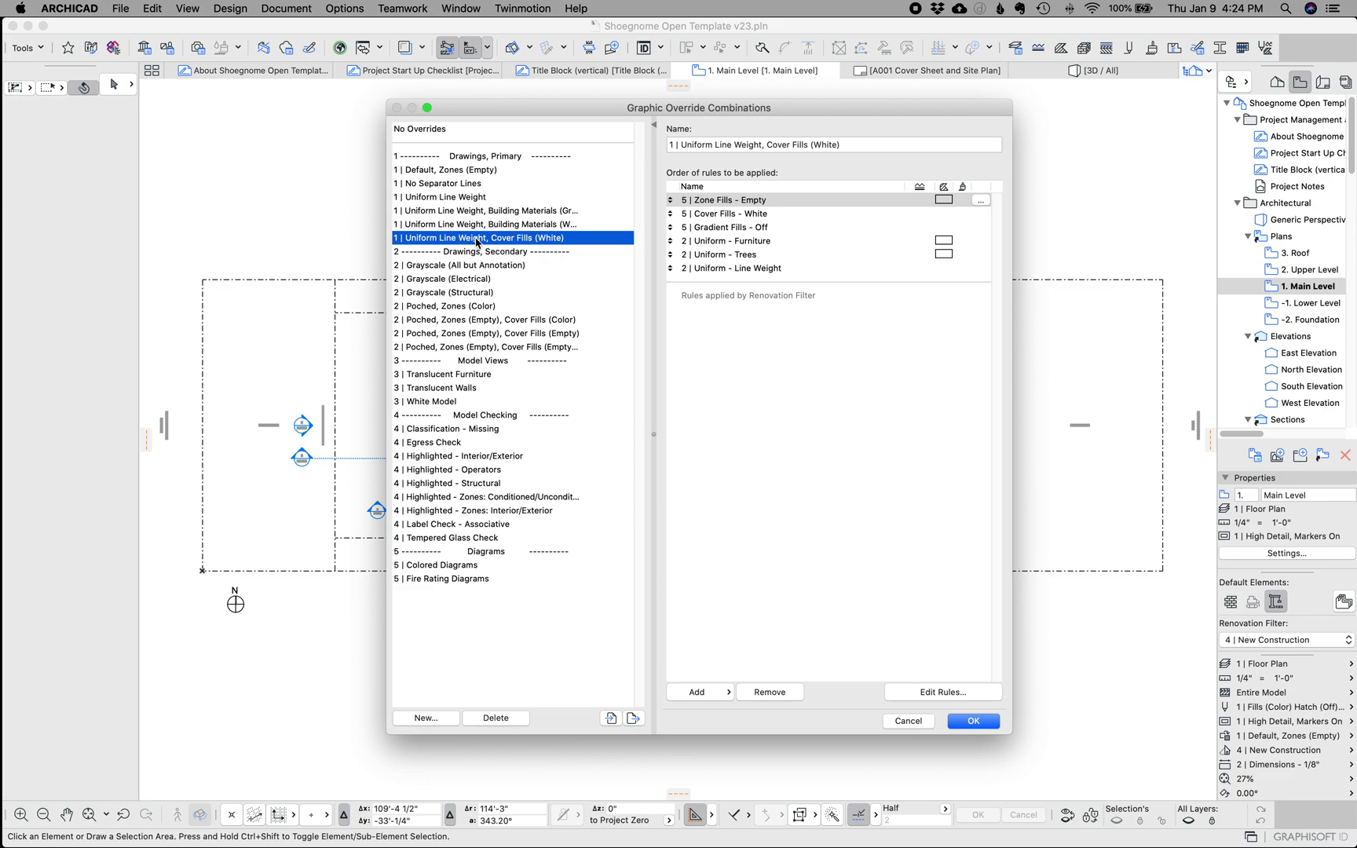
click(471, 200)
click(537, 239)
click(907, 721)
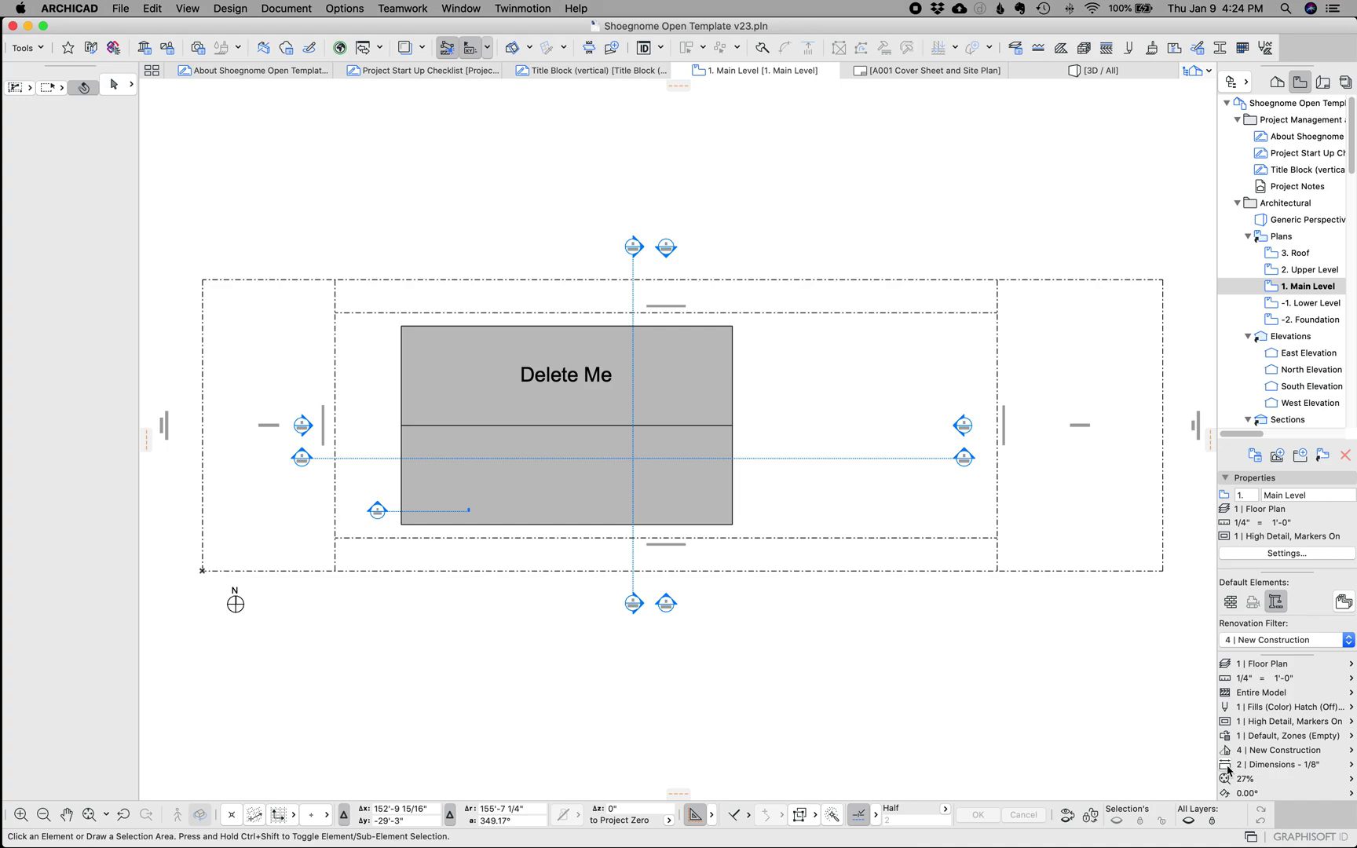
click(1223, 750)
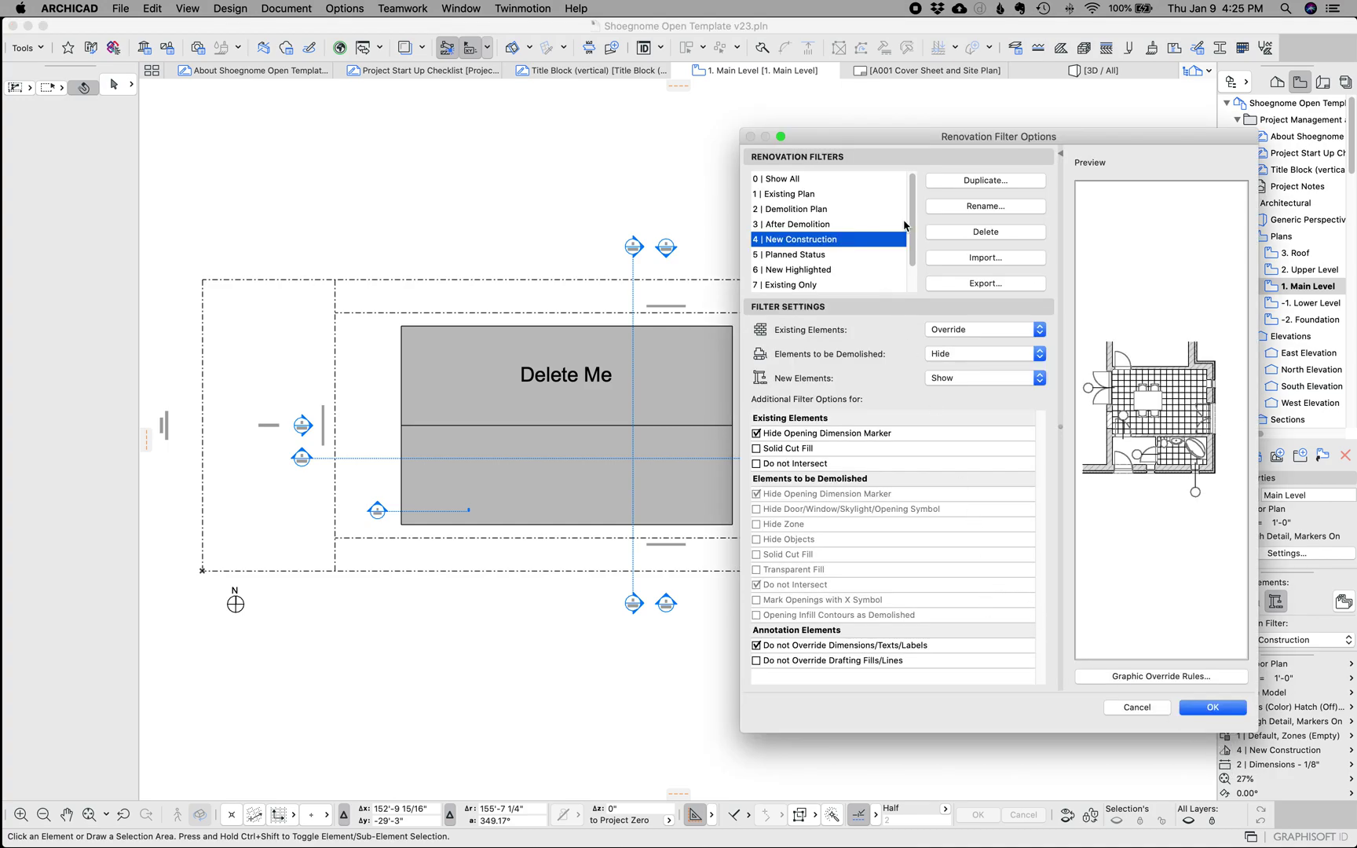
scroll(916, 232, down, 2)
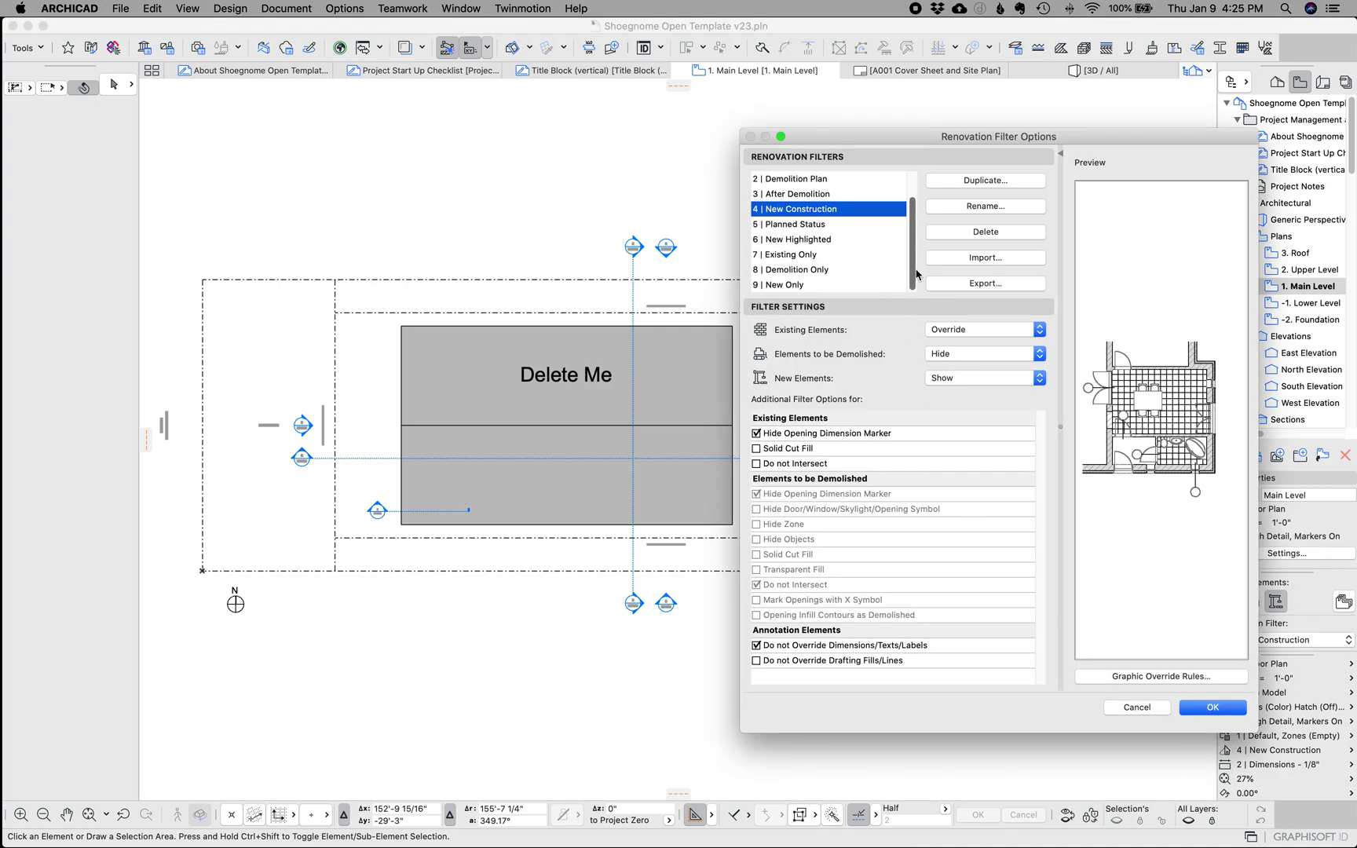
click(1154, 710)
click(1223, 750)
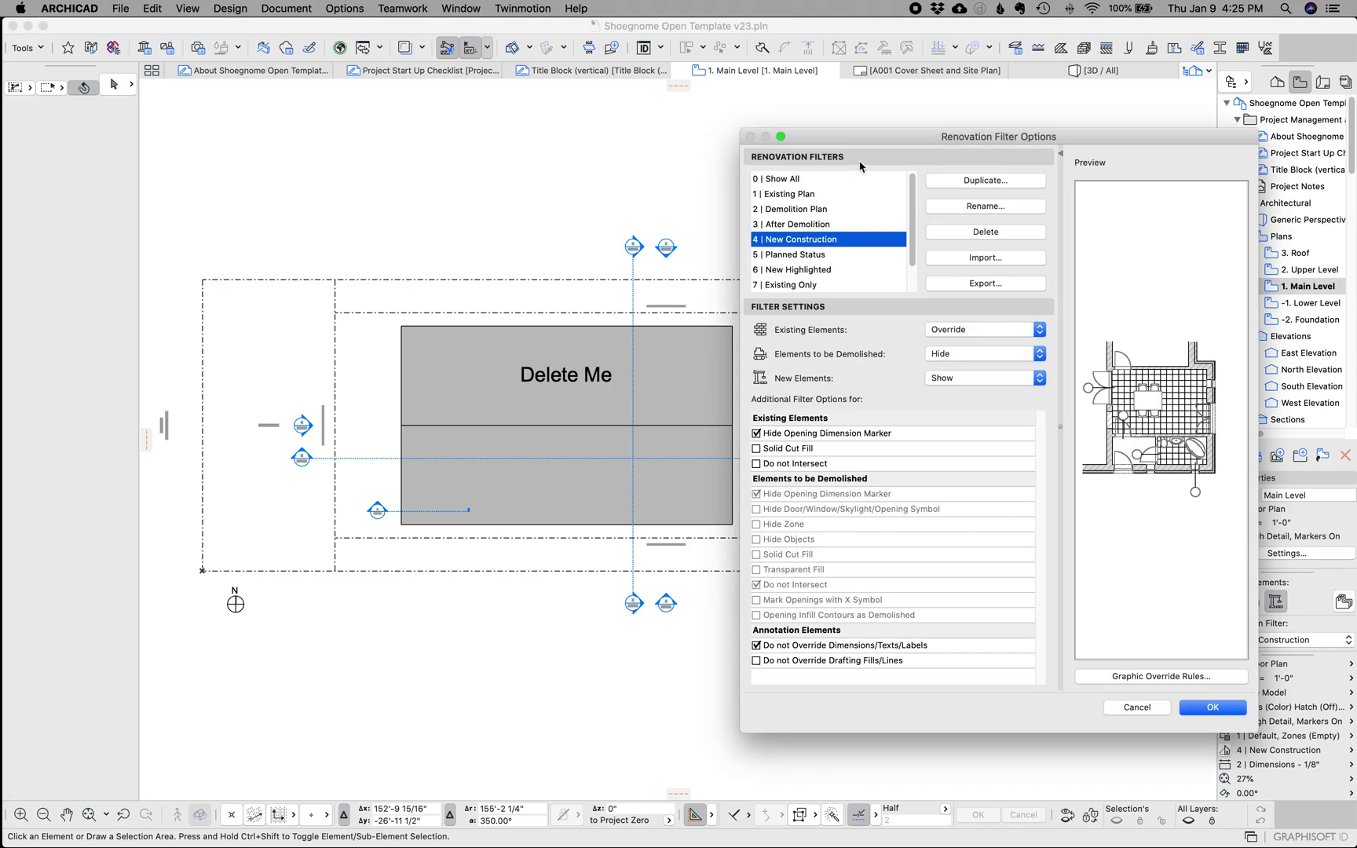
drag(869, 135, 675, 101)
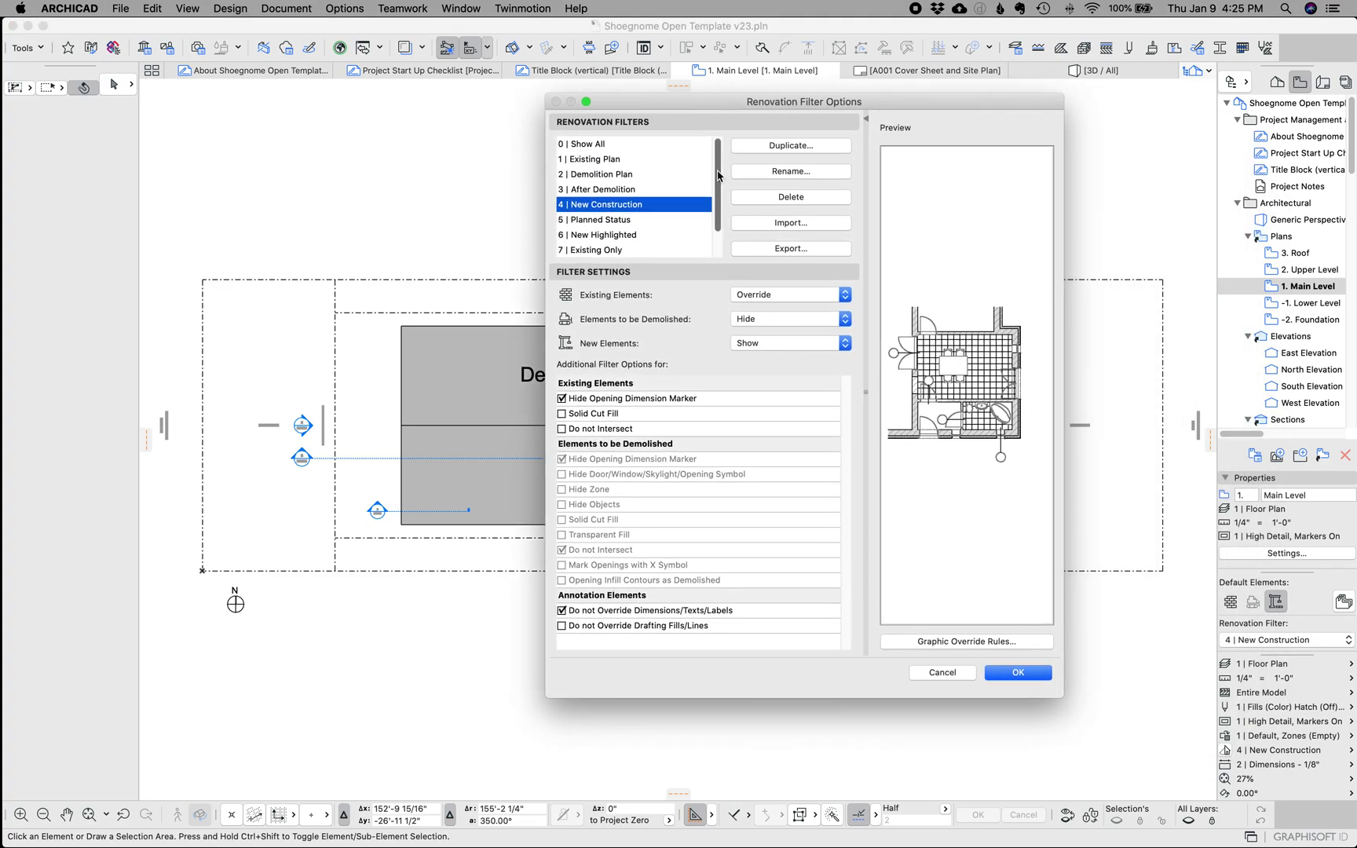
scroll(713, 225, down, 2)
scroll(713, 225, up, 2)
scroll(713, 196, down, 2)
click(628, 223)
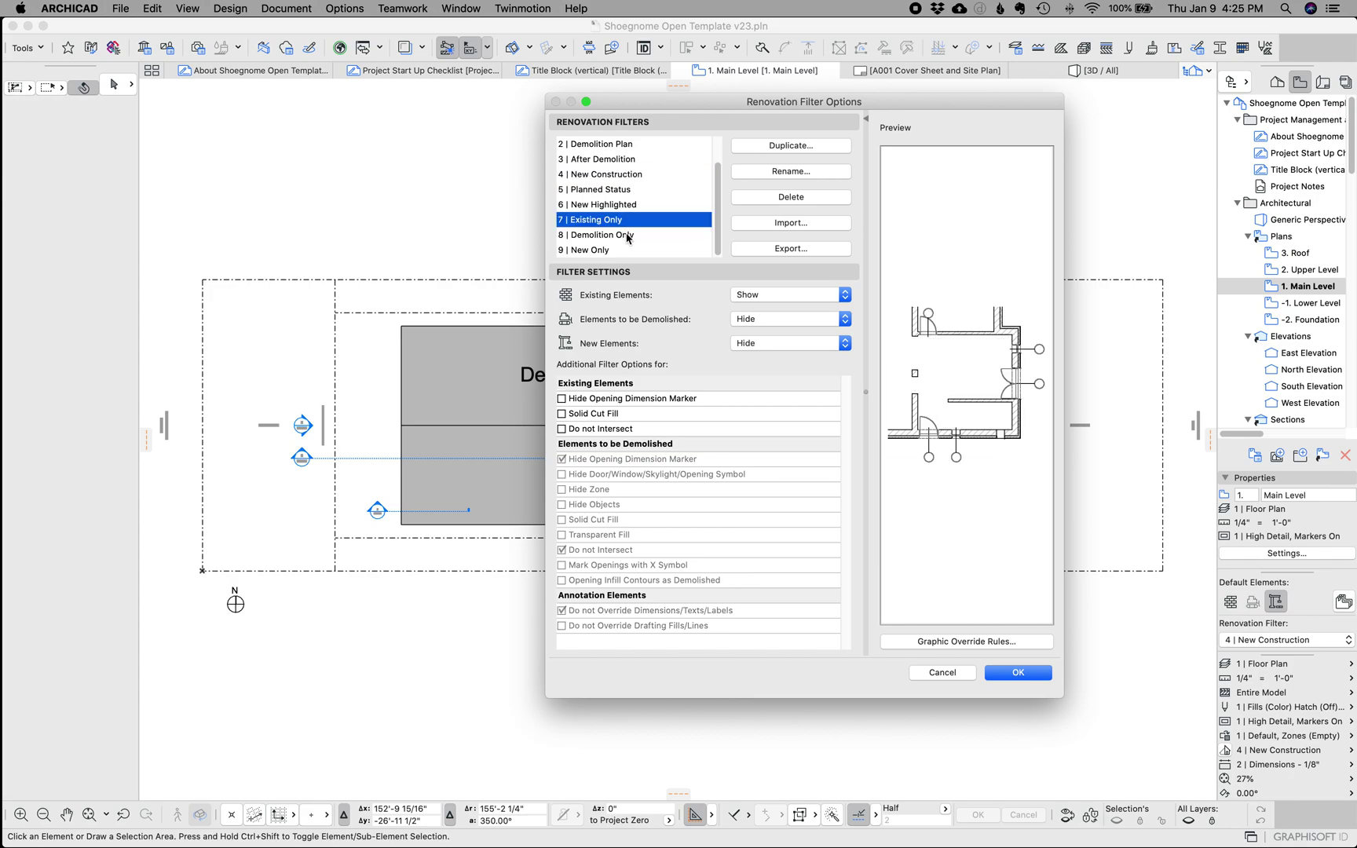
click(626, 236)
click(609, 251)
click(610, 223)
click(613, 238)
click(607, 251)
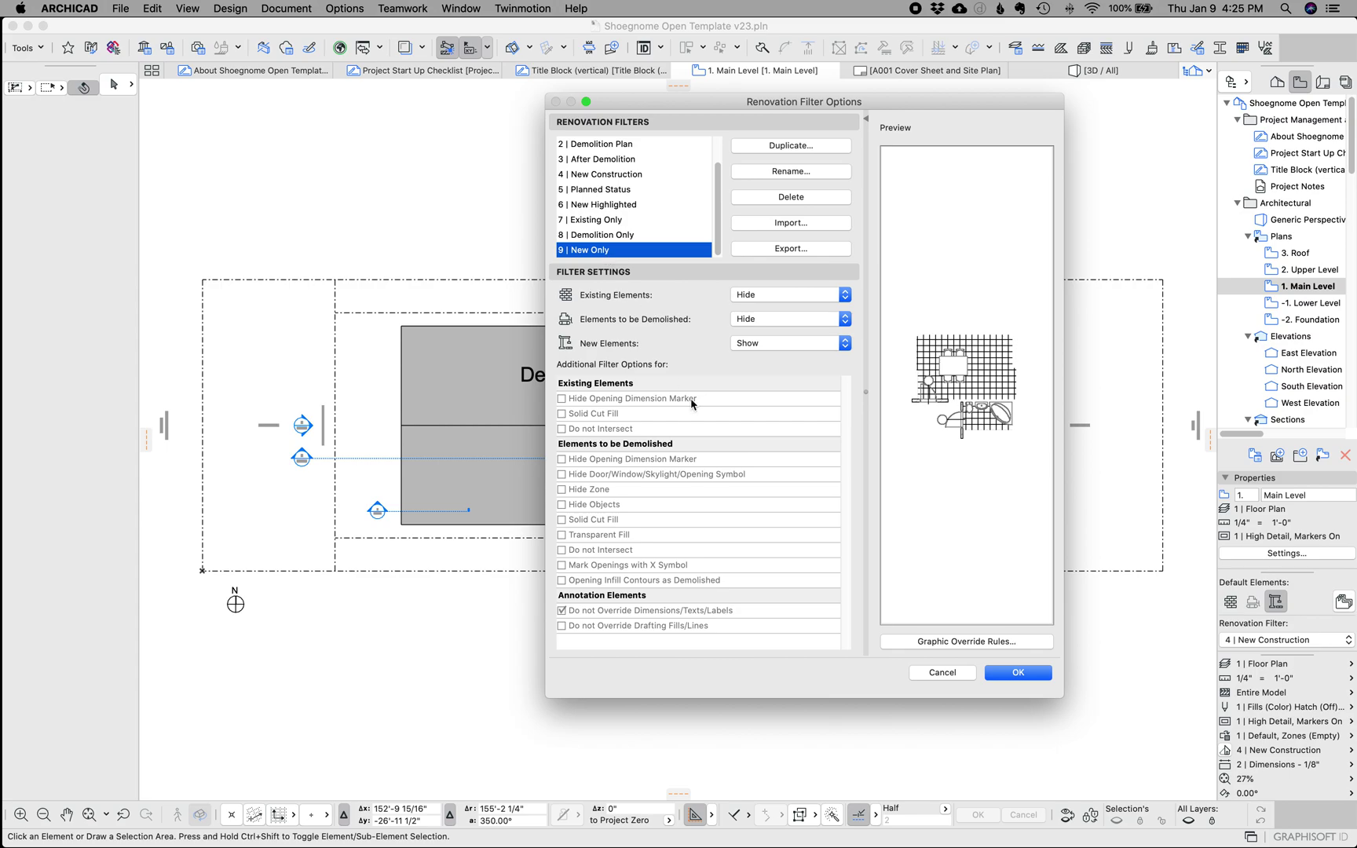
click(914, 673)
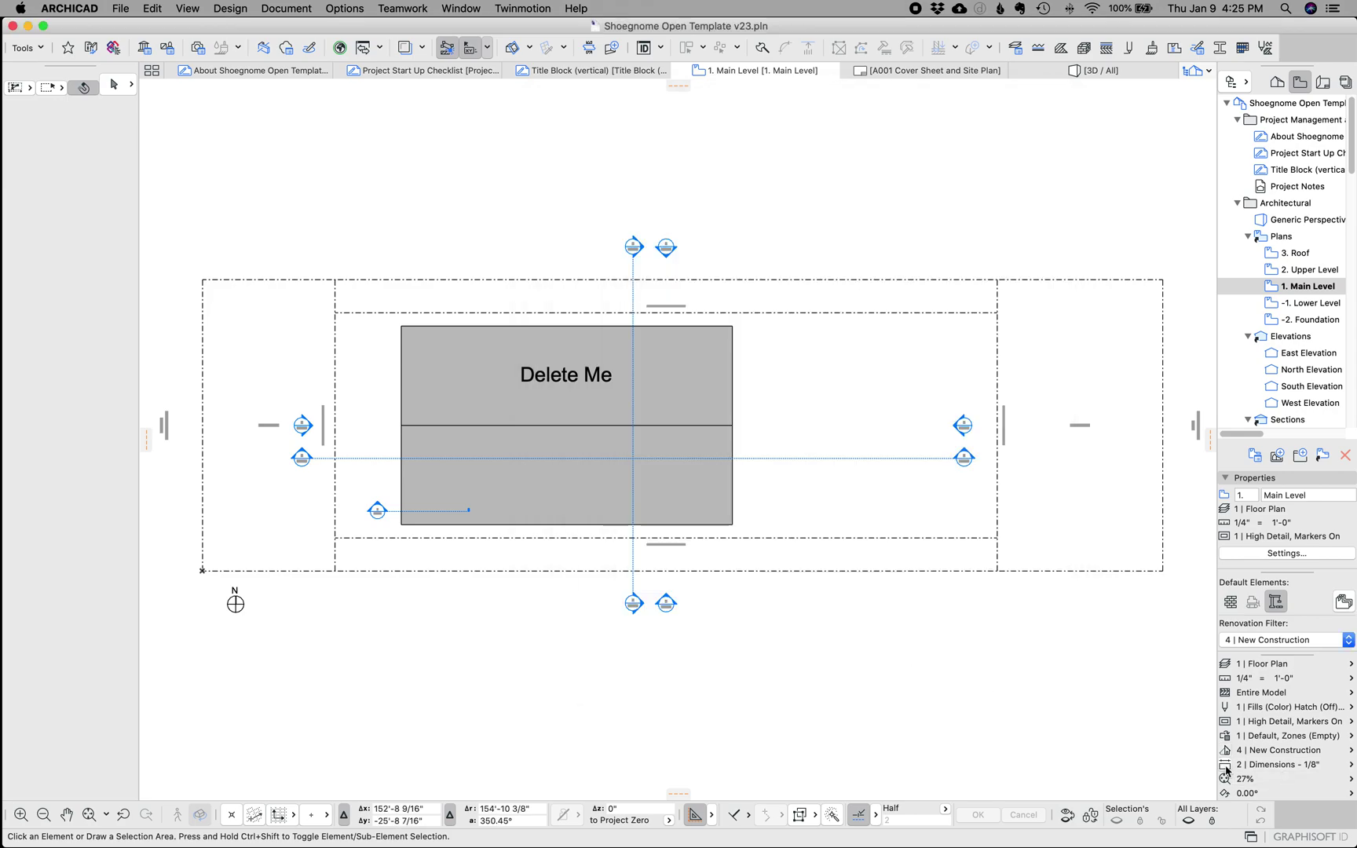
click(1224, 765)
drag(970, 147, 769, 142)
click(742, 201)
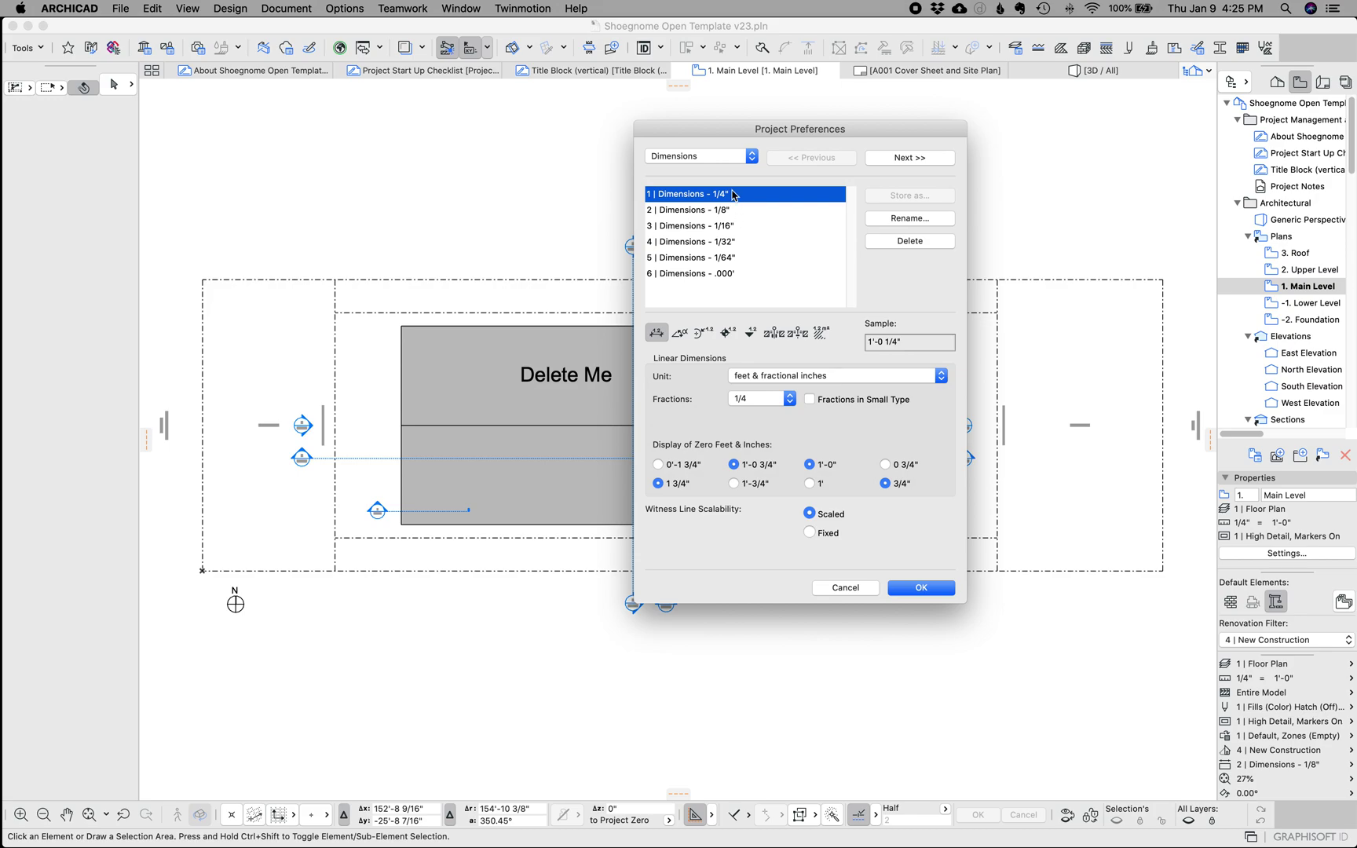
click(734, 242)
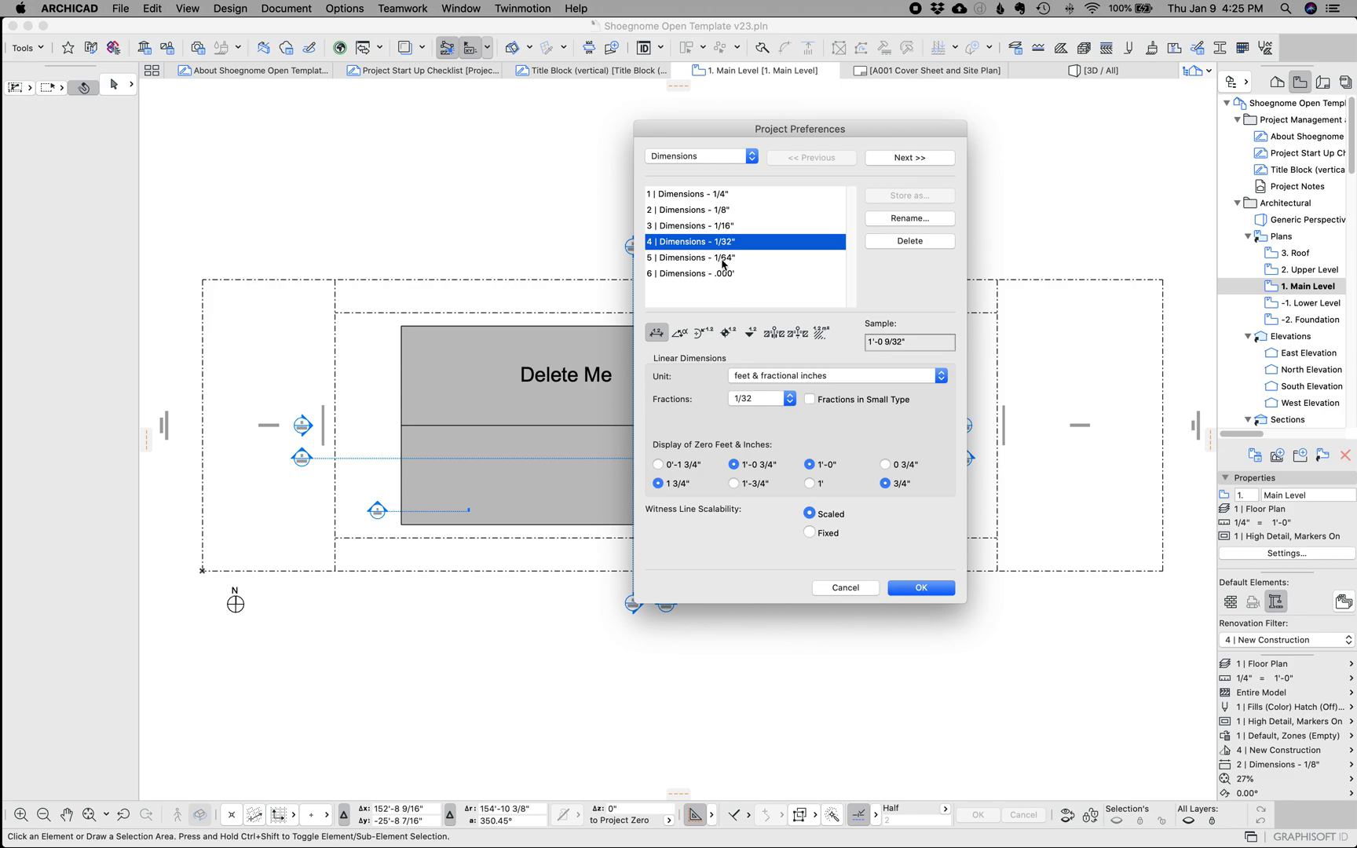
click(725, 261)
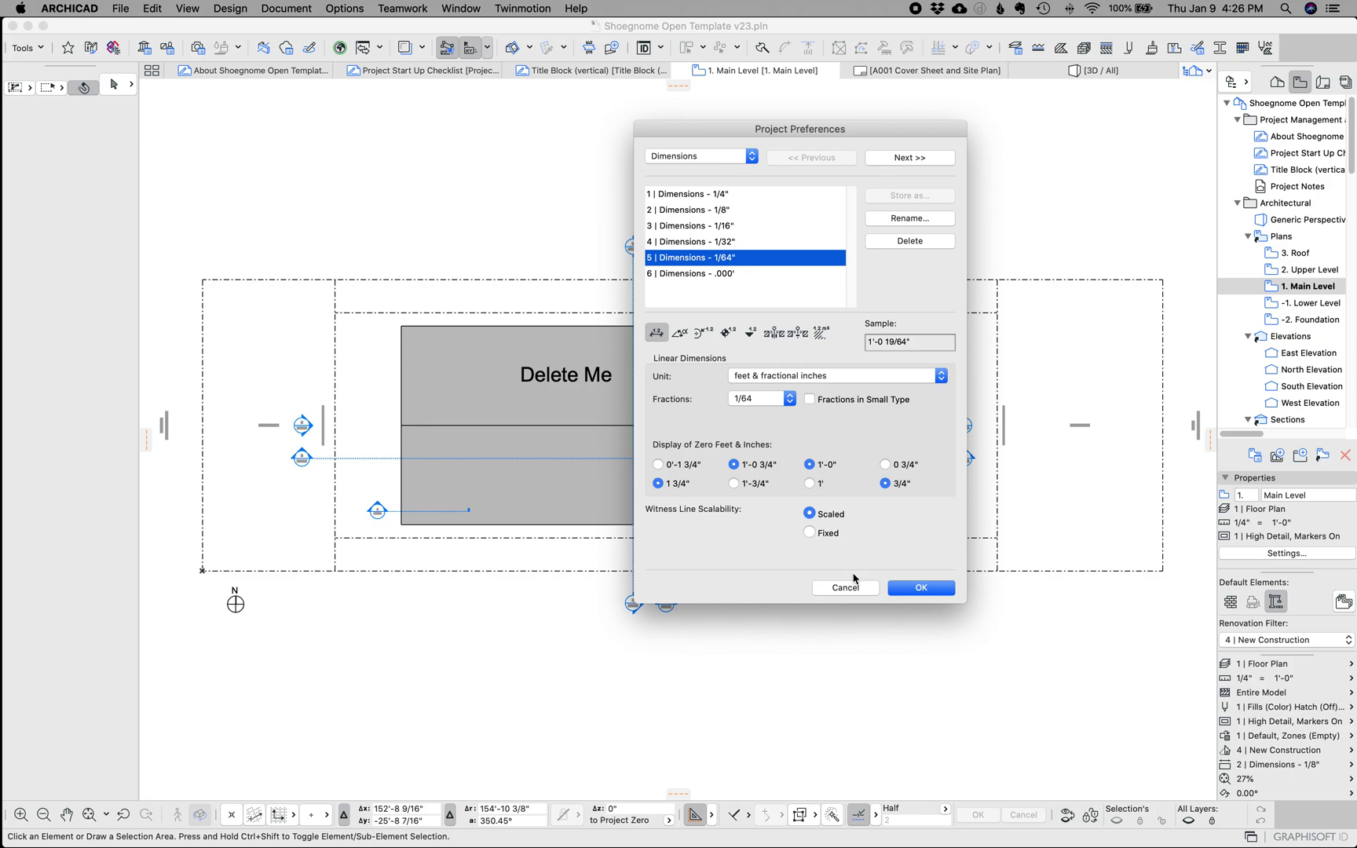
click(866, 588)
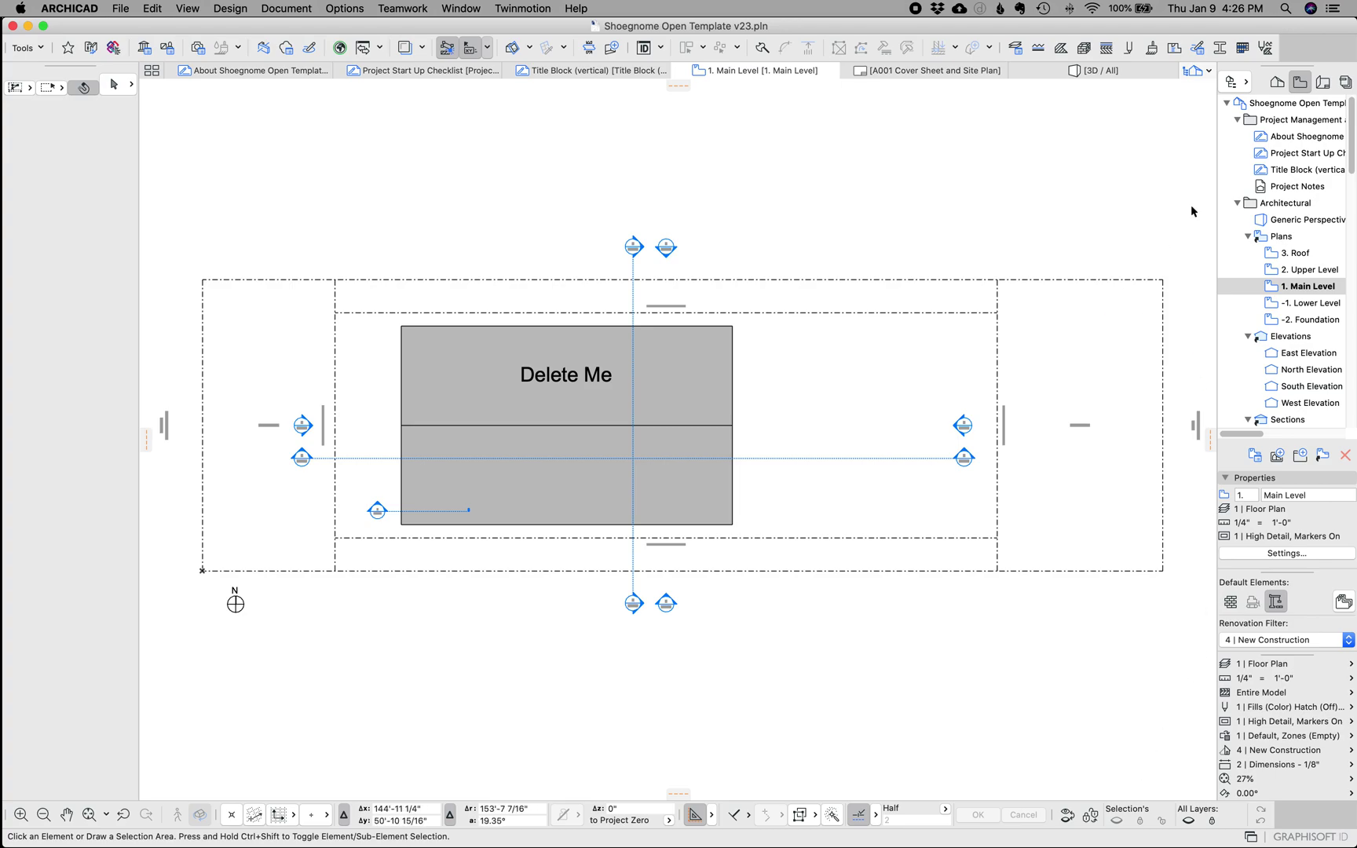
scroll(1352, 219, down, 5)
scroll(1352, 219, down, 10)
scroll(1349, 274, up, 15)
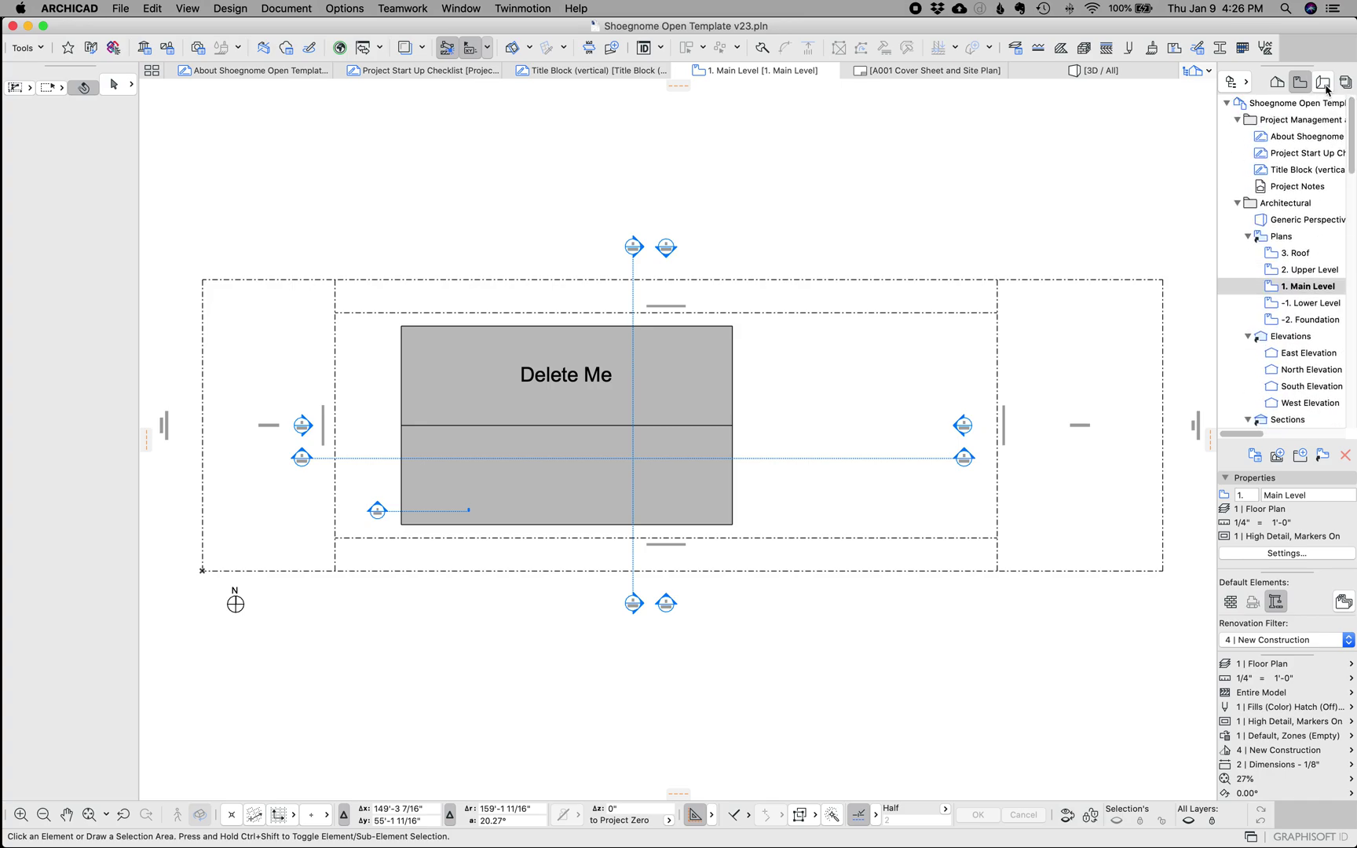
click(1325, 84)
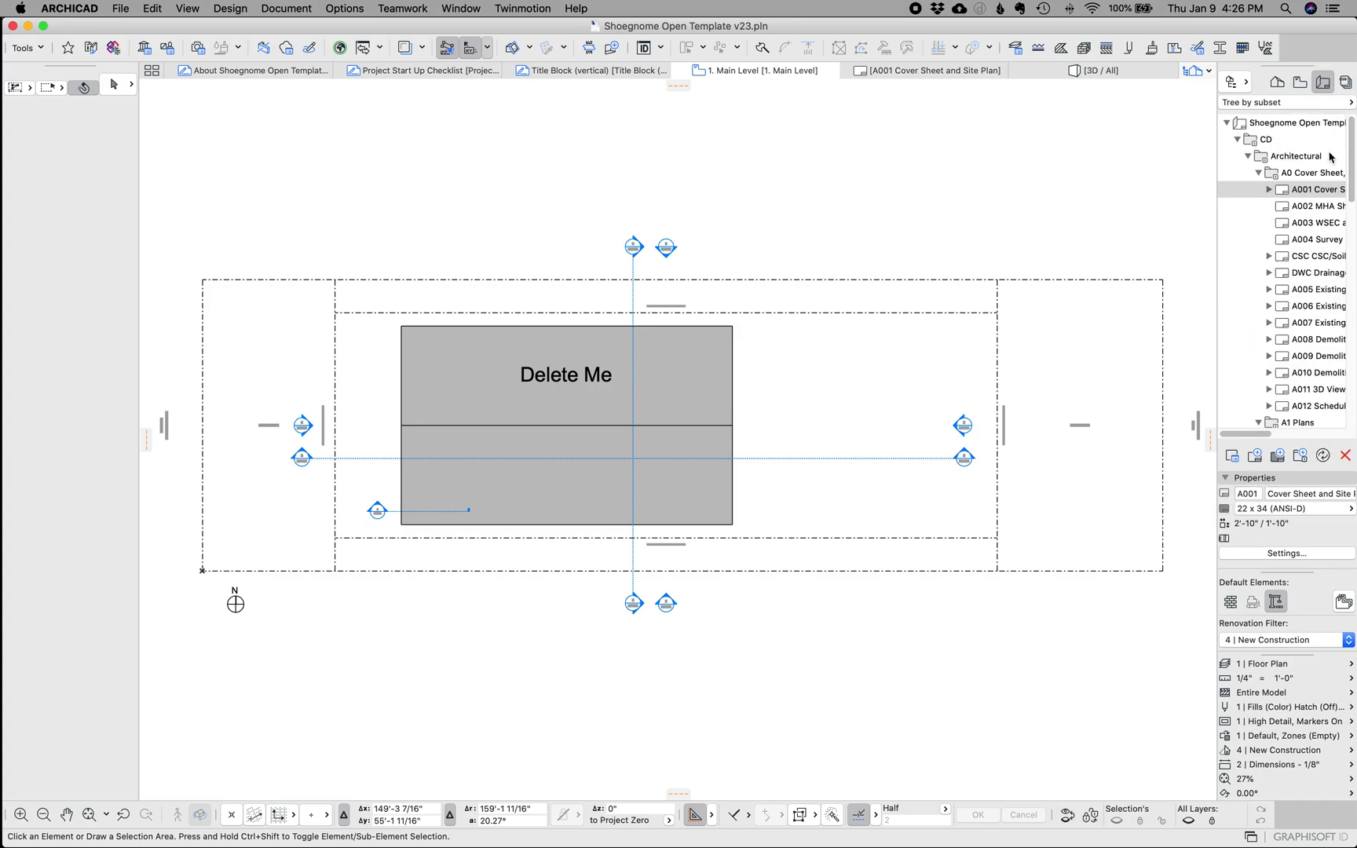
scroll(1339, 245, down, 5)
scroll(1339, 245, down, 10)
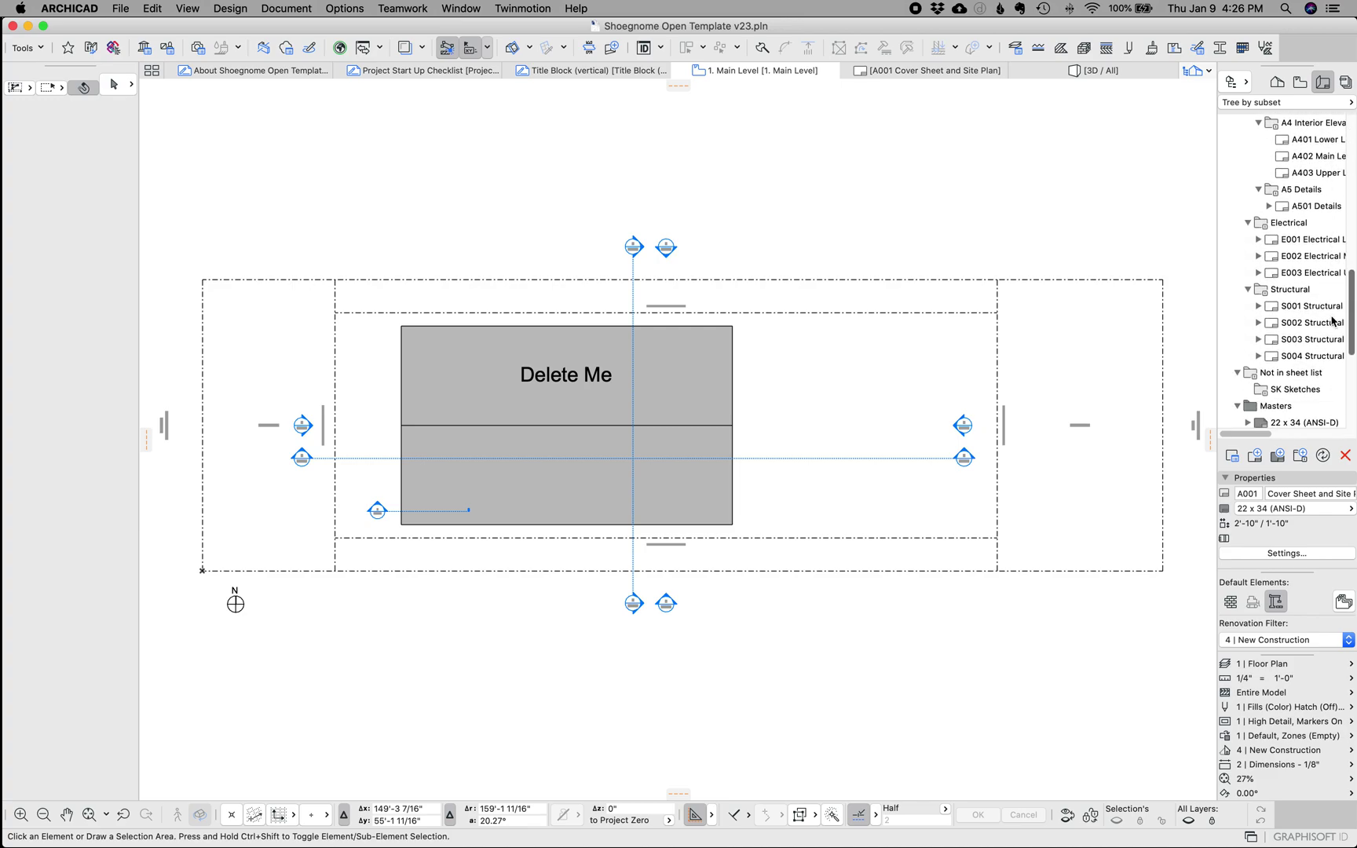
scroll(1329, 254, up, 4)
scroll(1330, 253, up, 10)
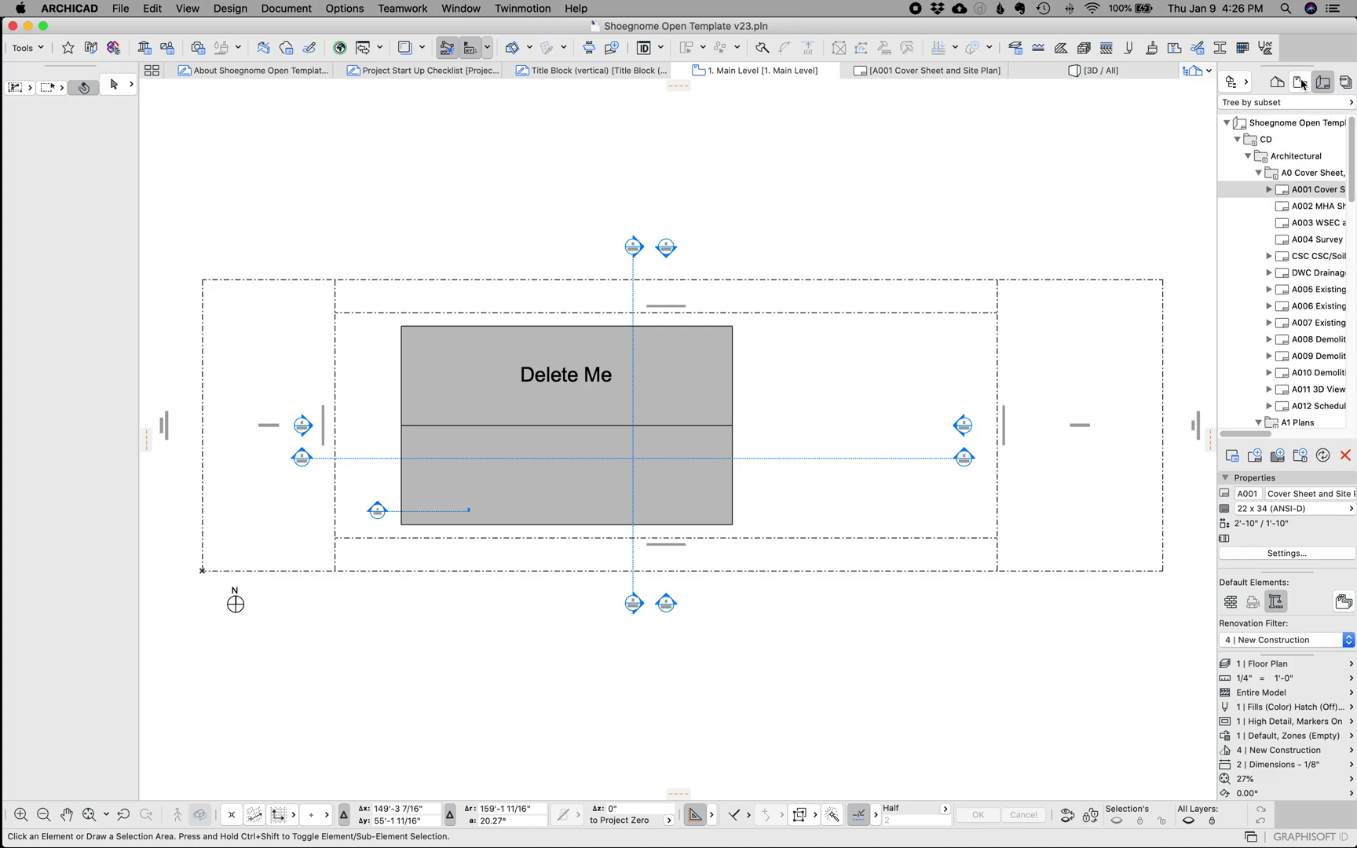
click(1299, 82)
click(345, 8)
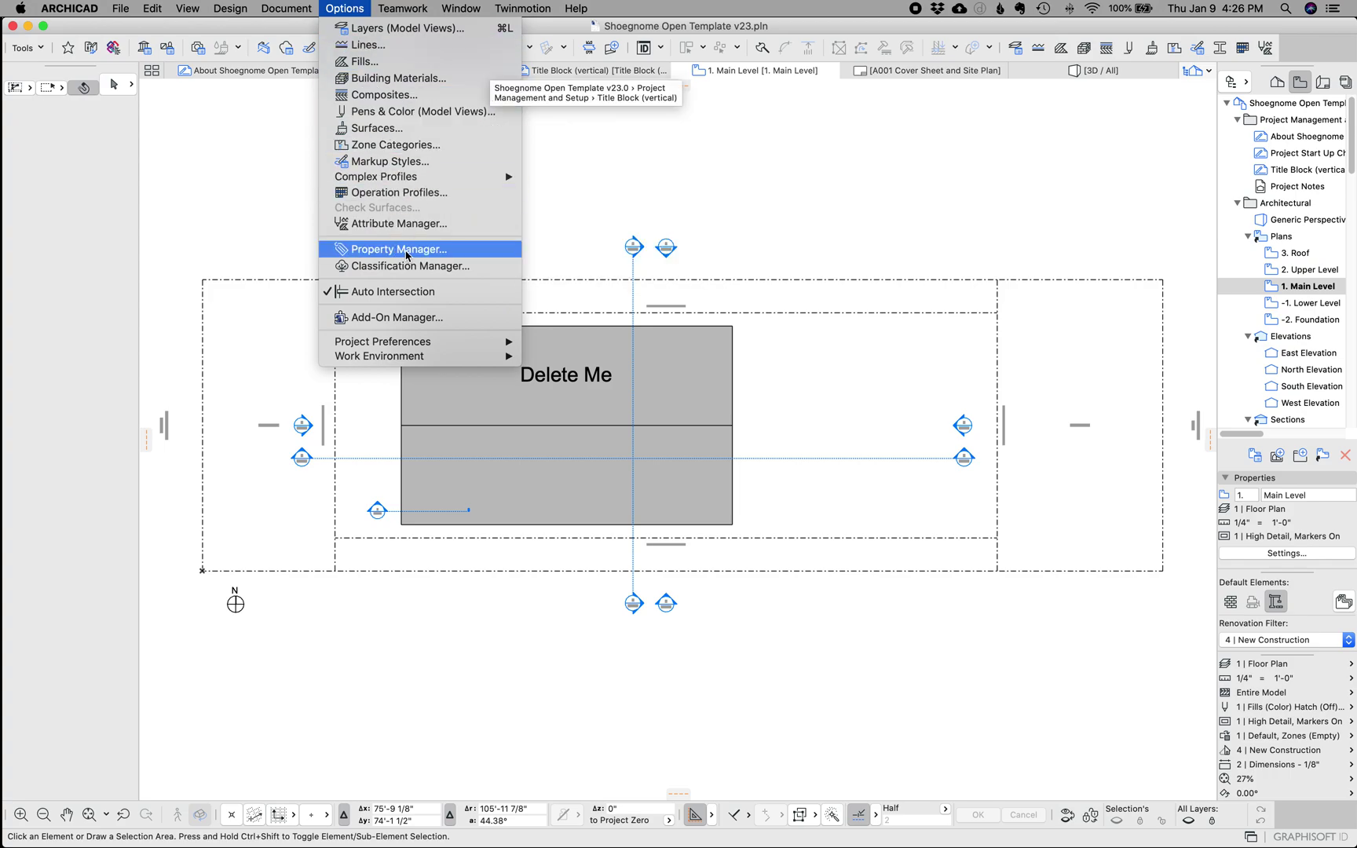
click(406, 249)
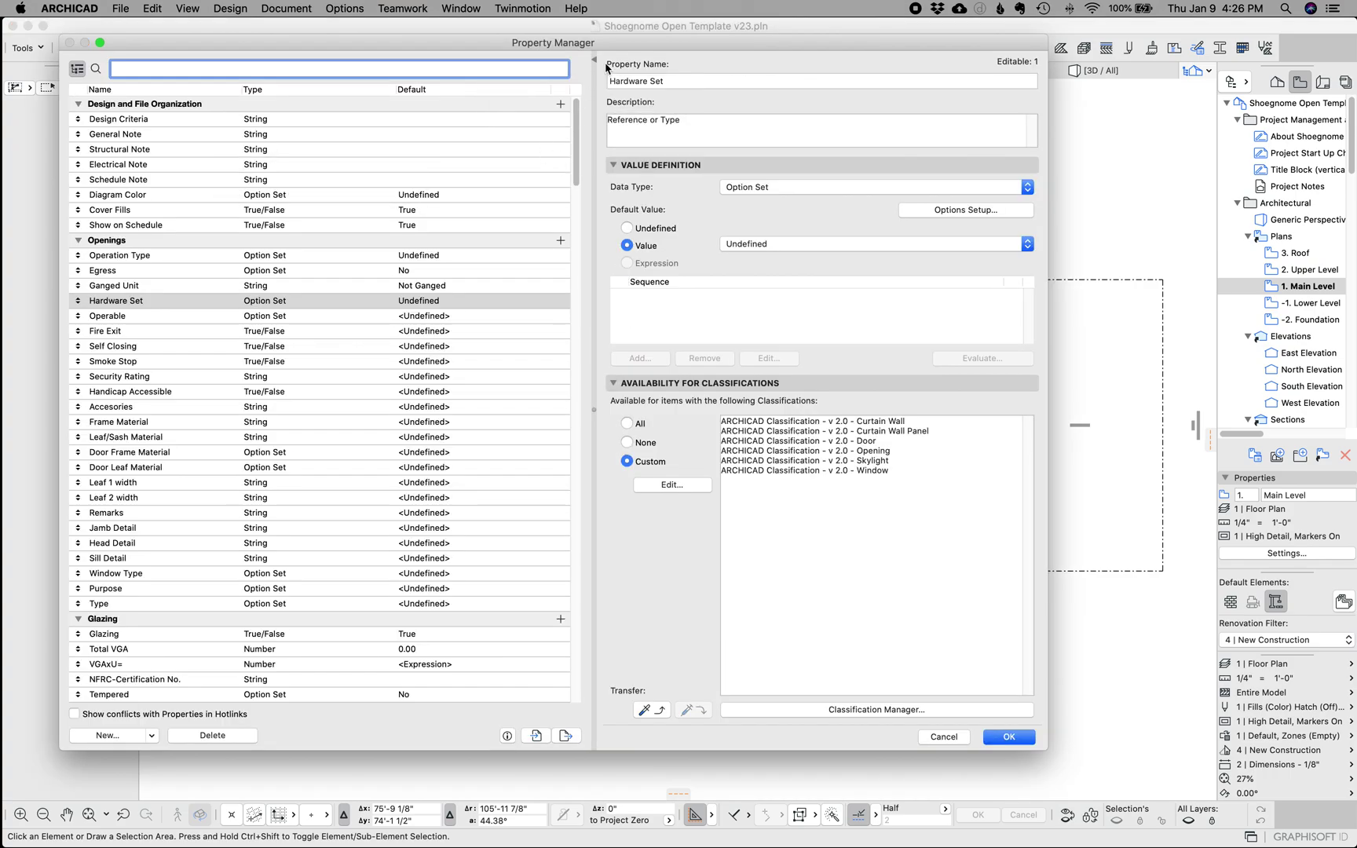
drag(613, 47, 725, 91)
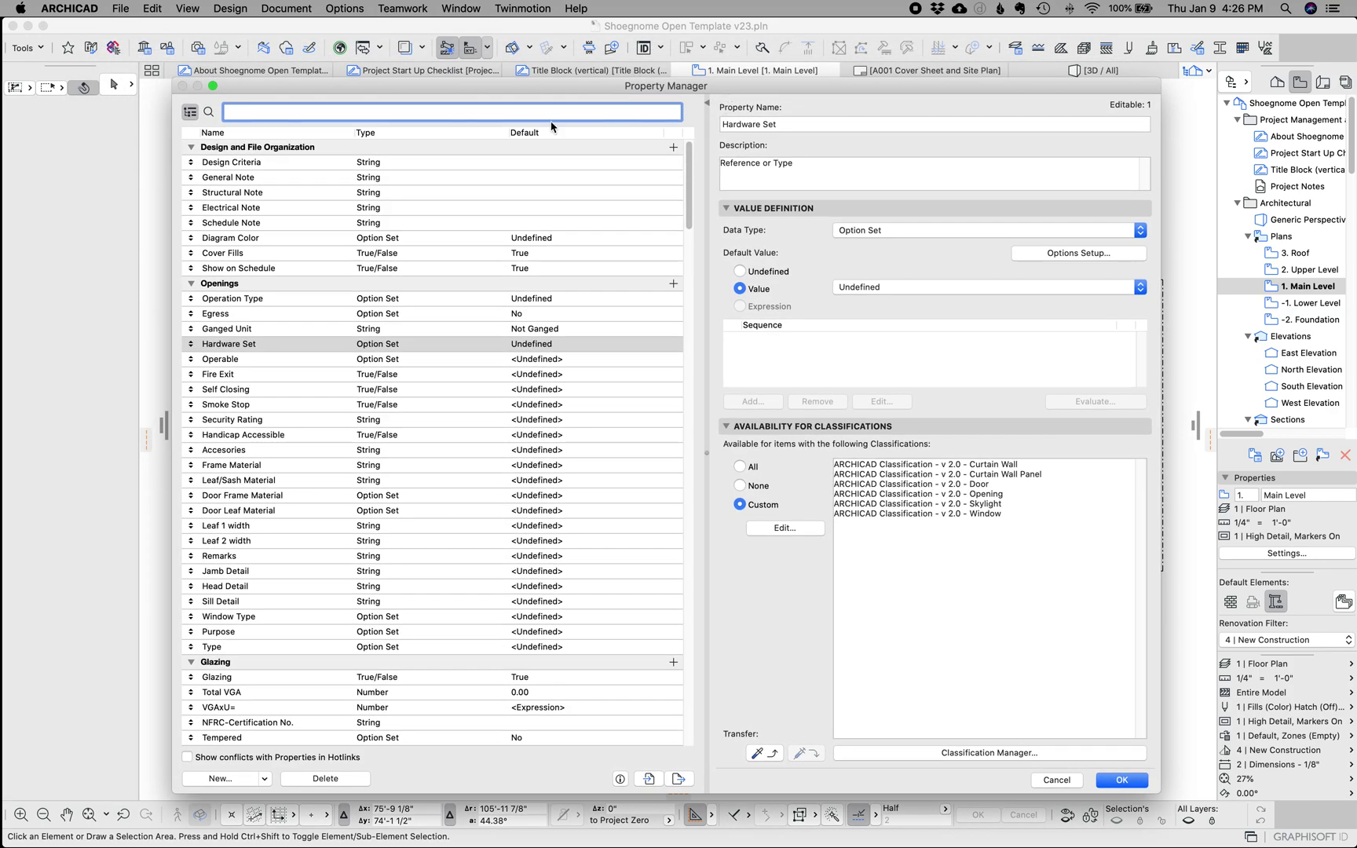
click(437, 165)
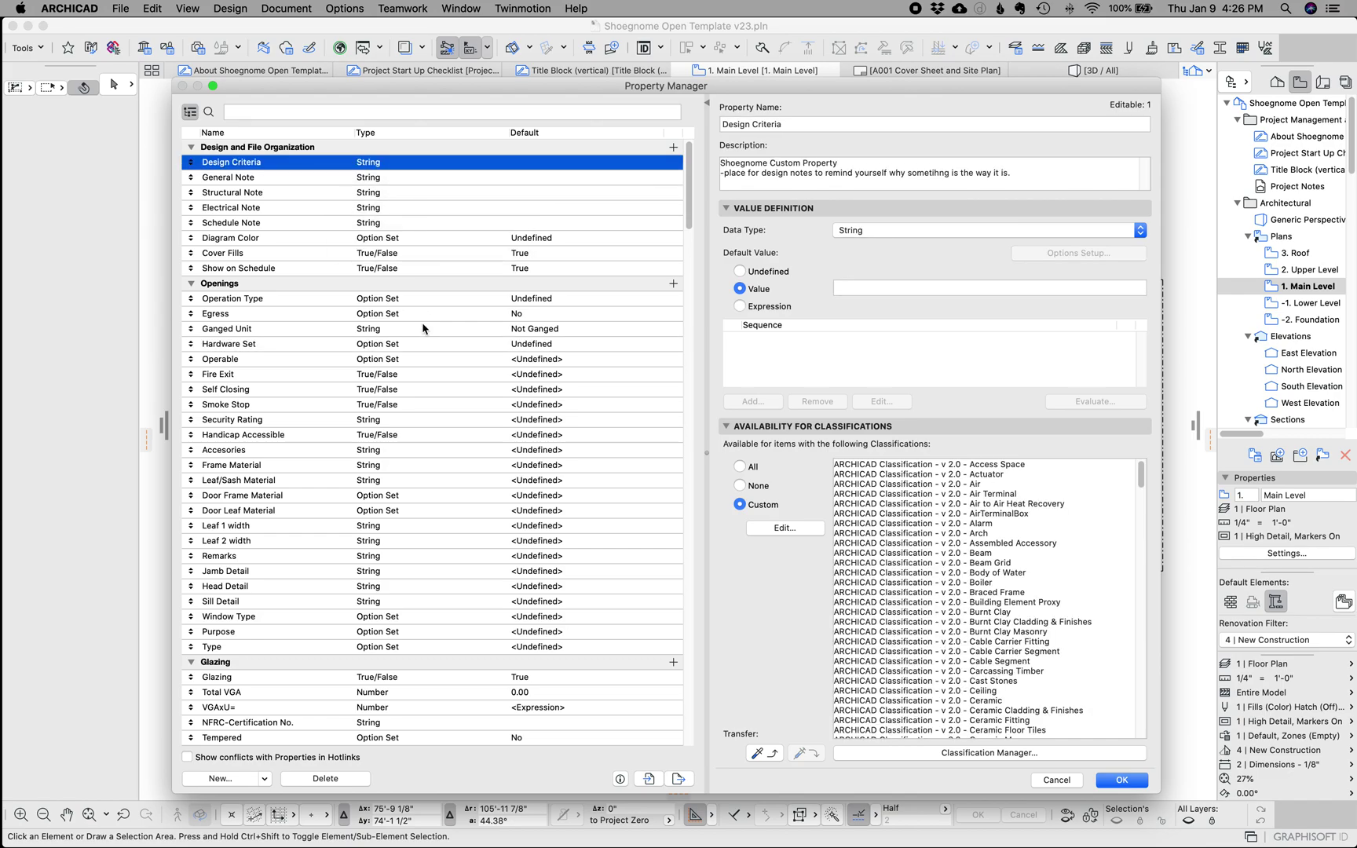
scroll(671, 384, down, 15)
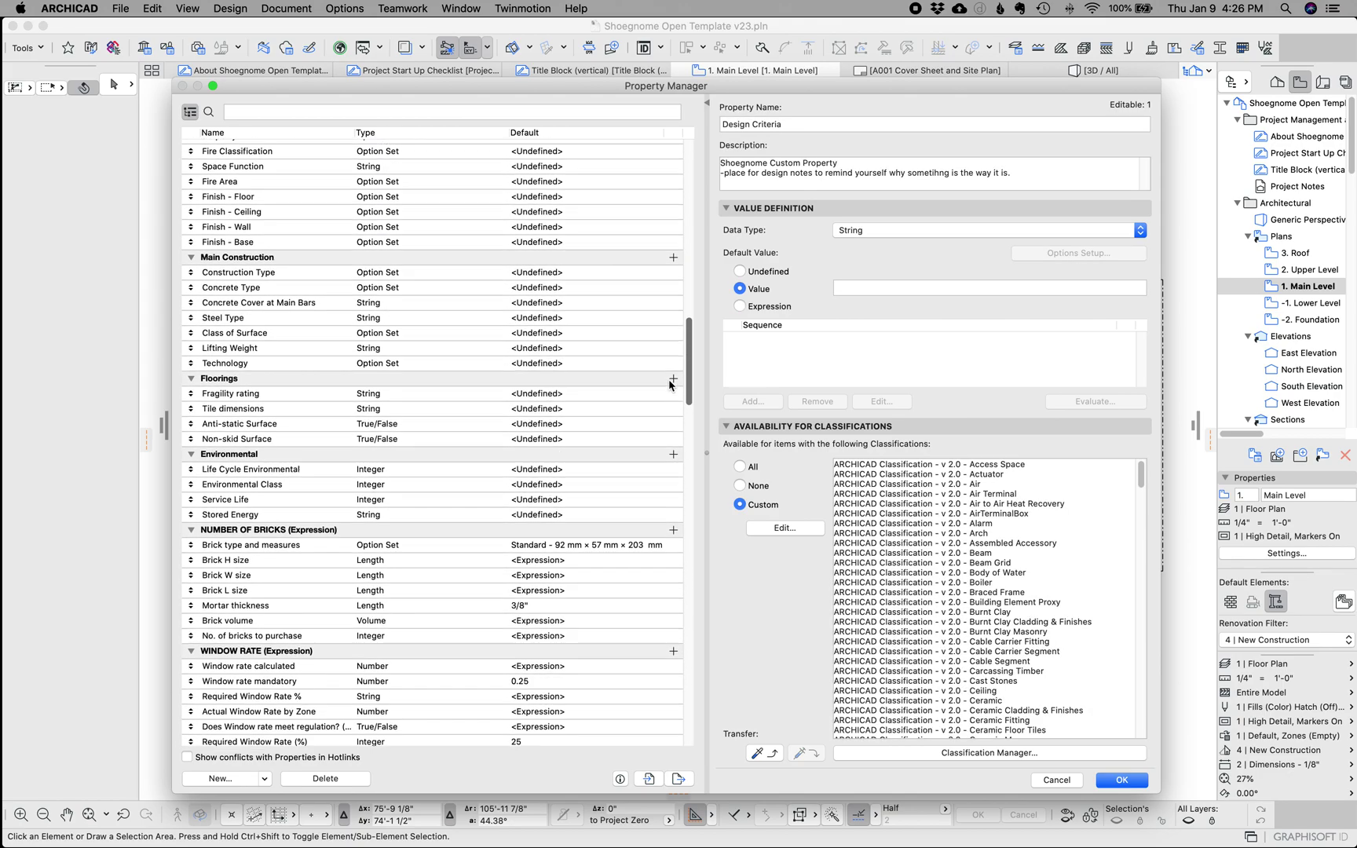
drag(688, 336, 686, 160)
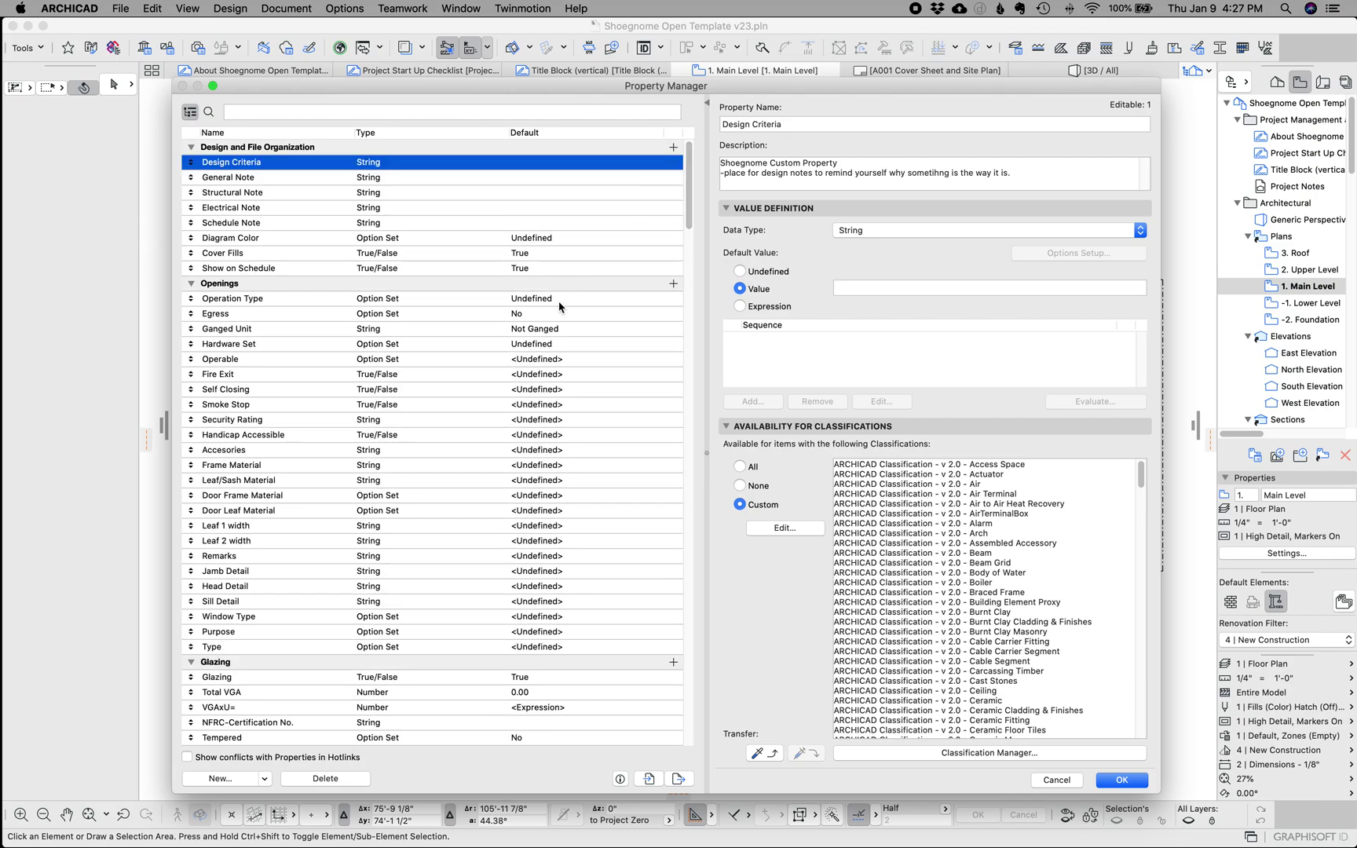
click(552, 361)
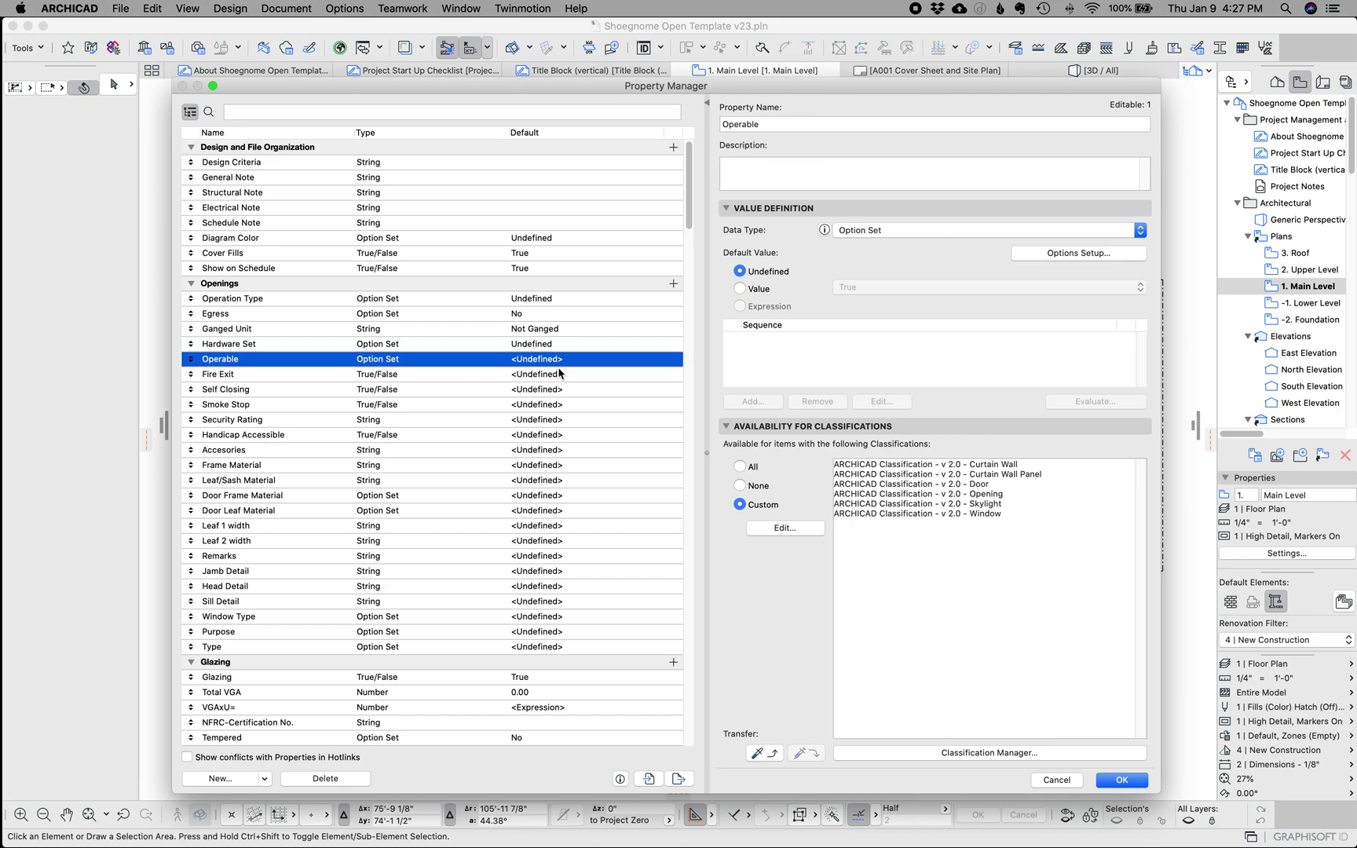
click(549, 376)
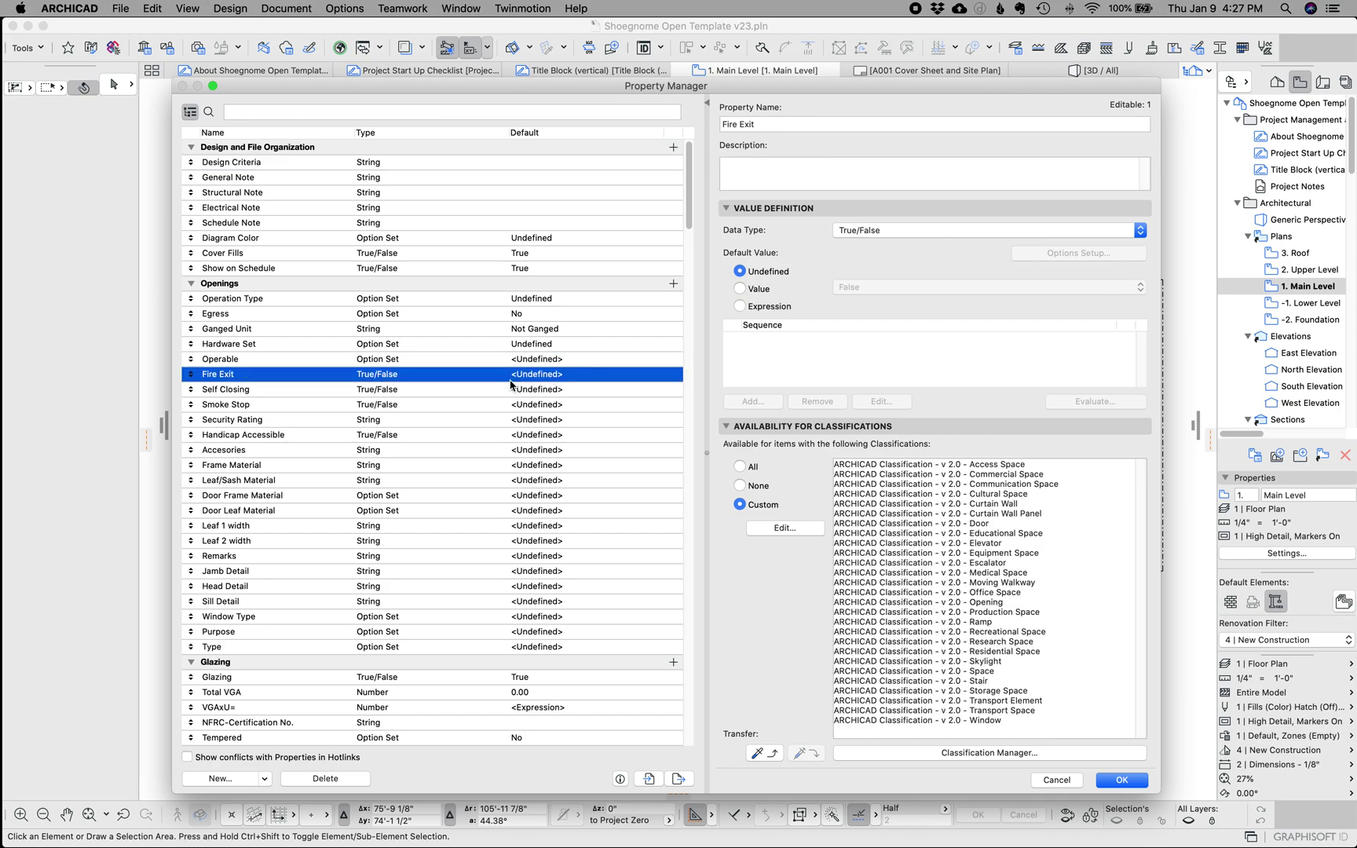
click(563, 389)
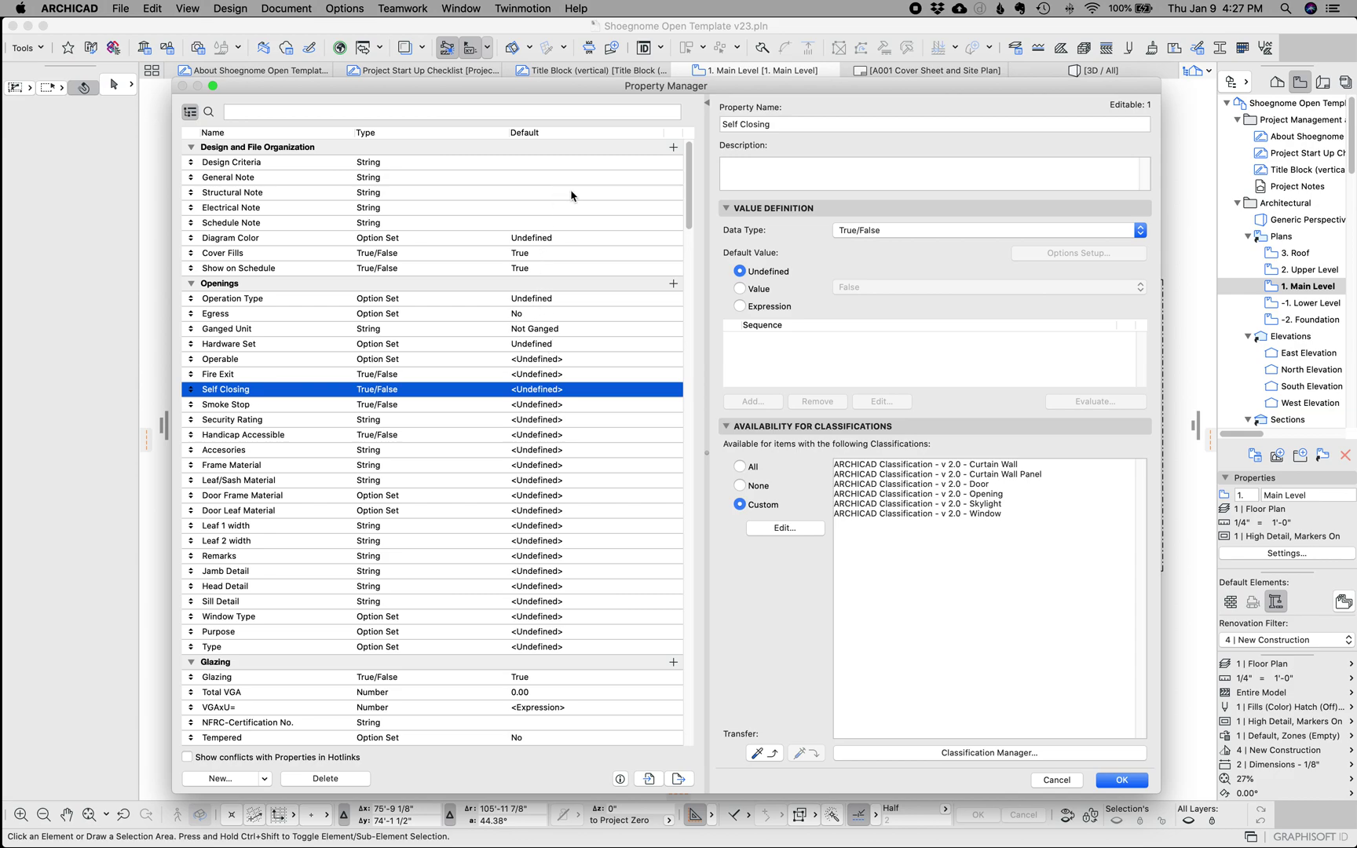
click(552, 363)
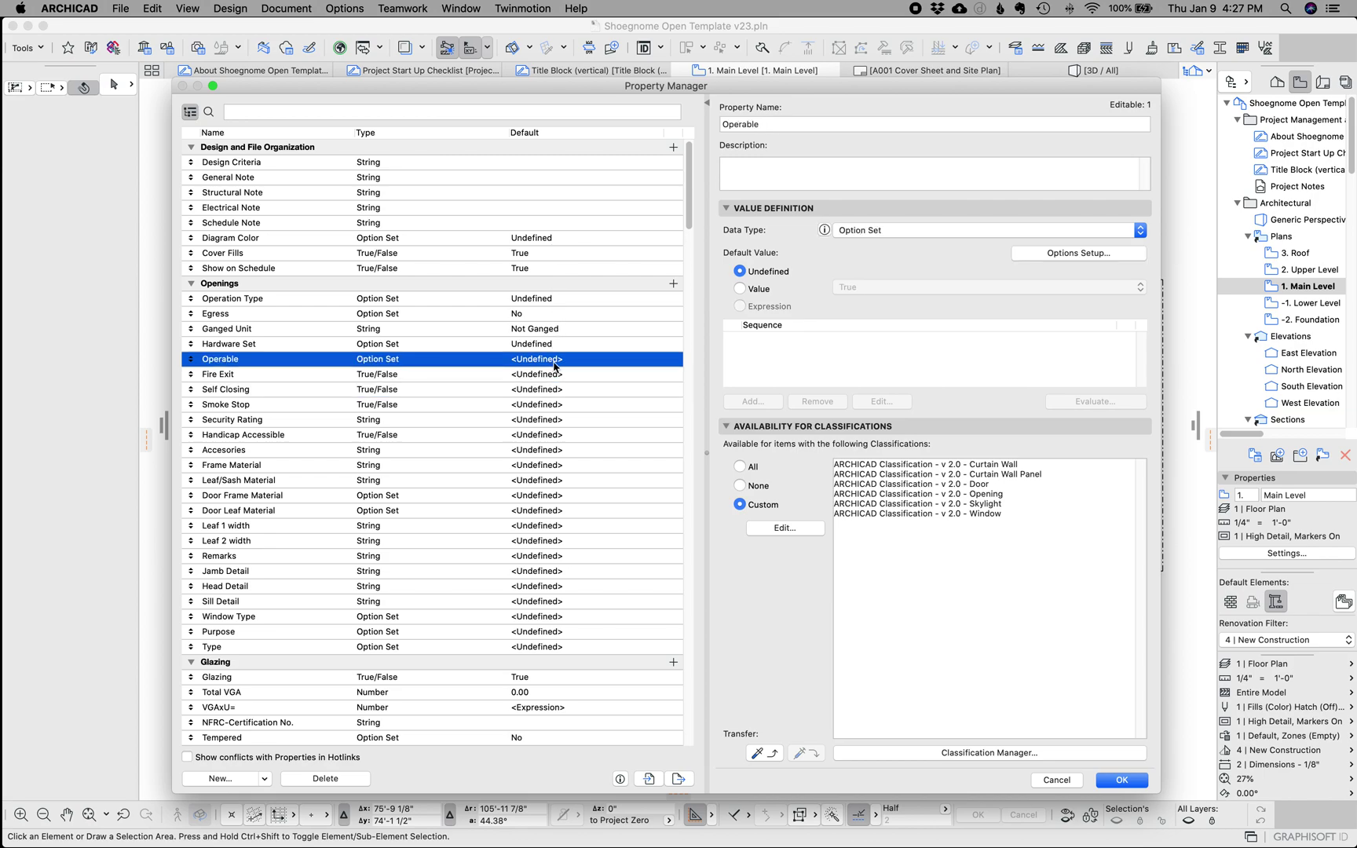
click(543, 301)
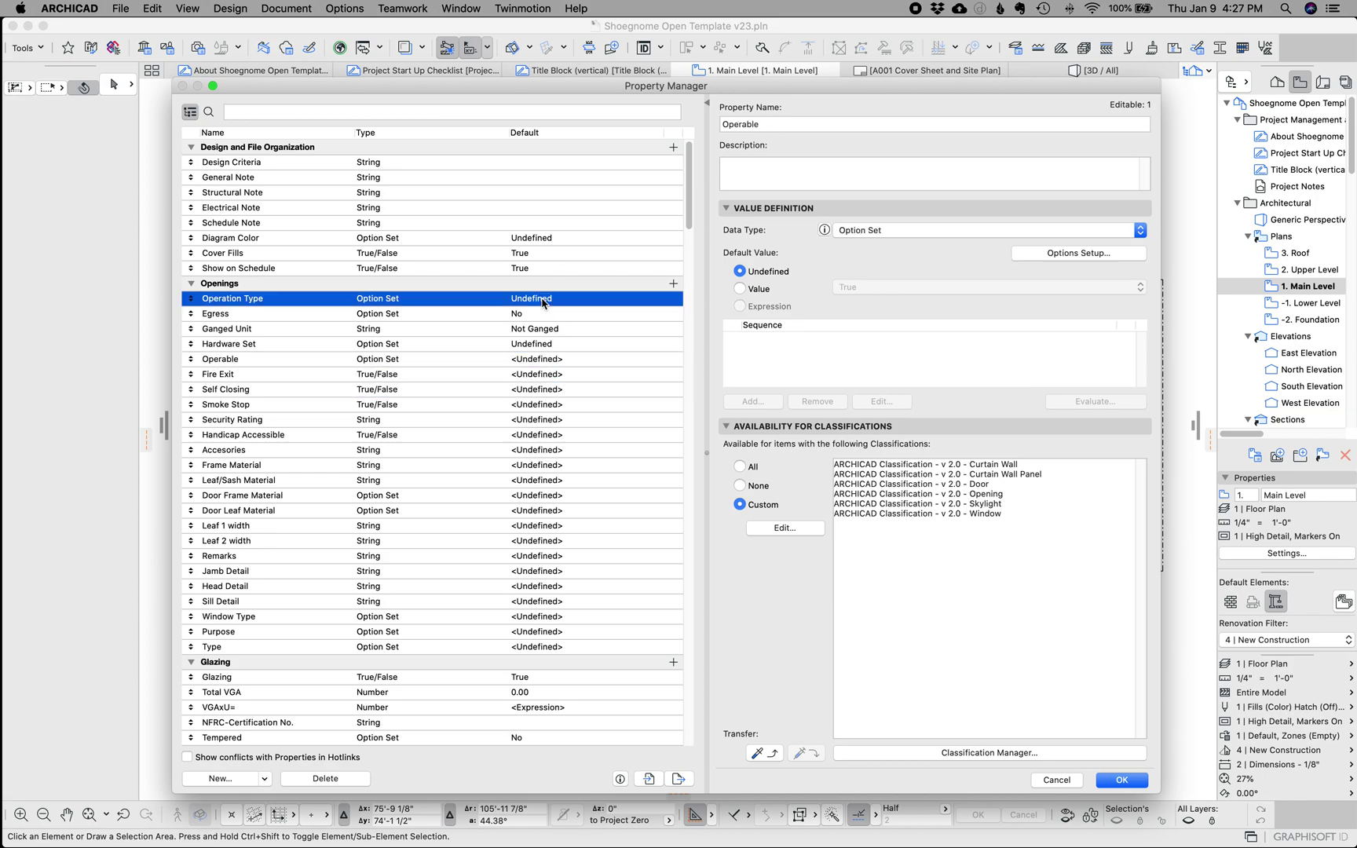
click(934, 288)
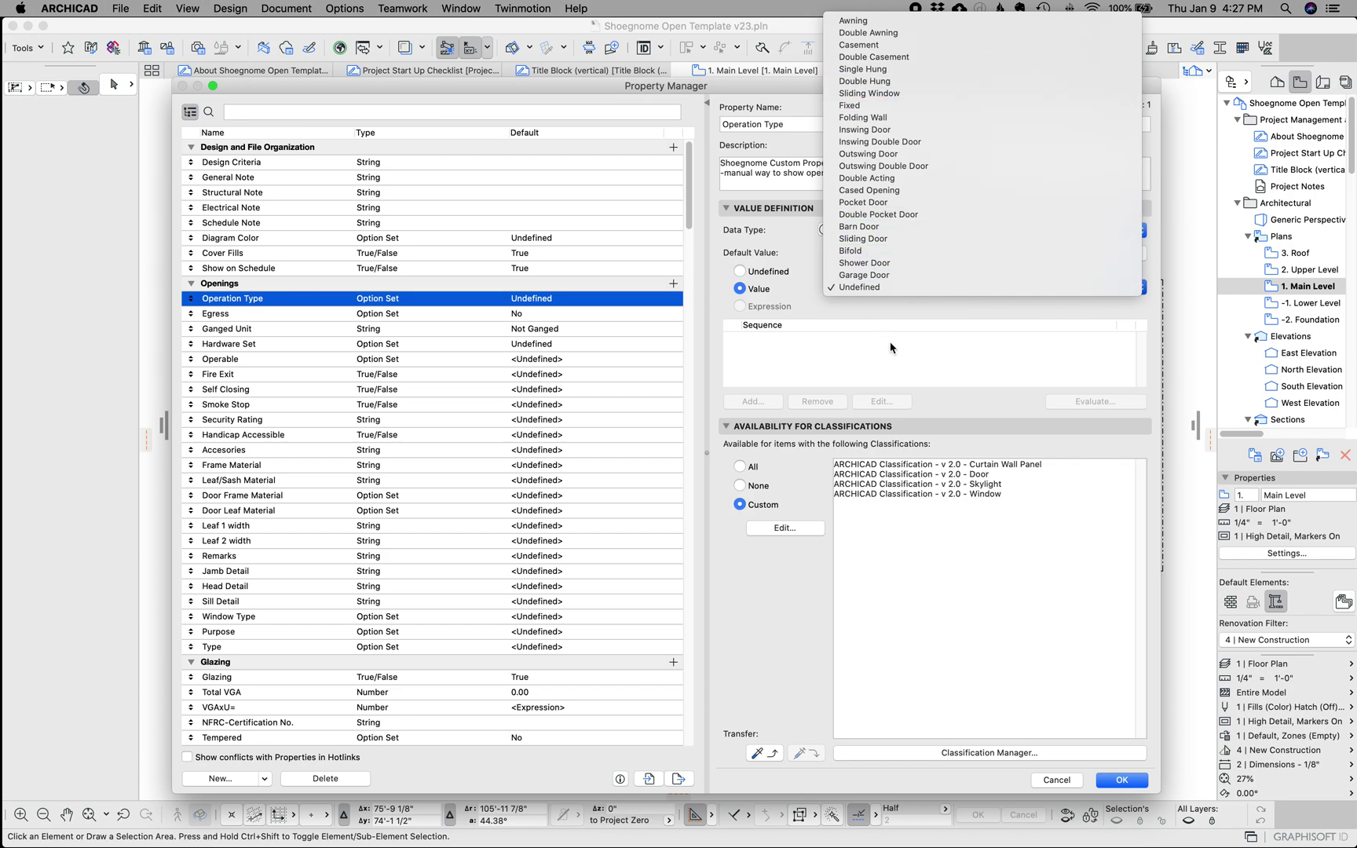
click(871, 369)
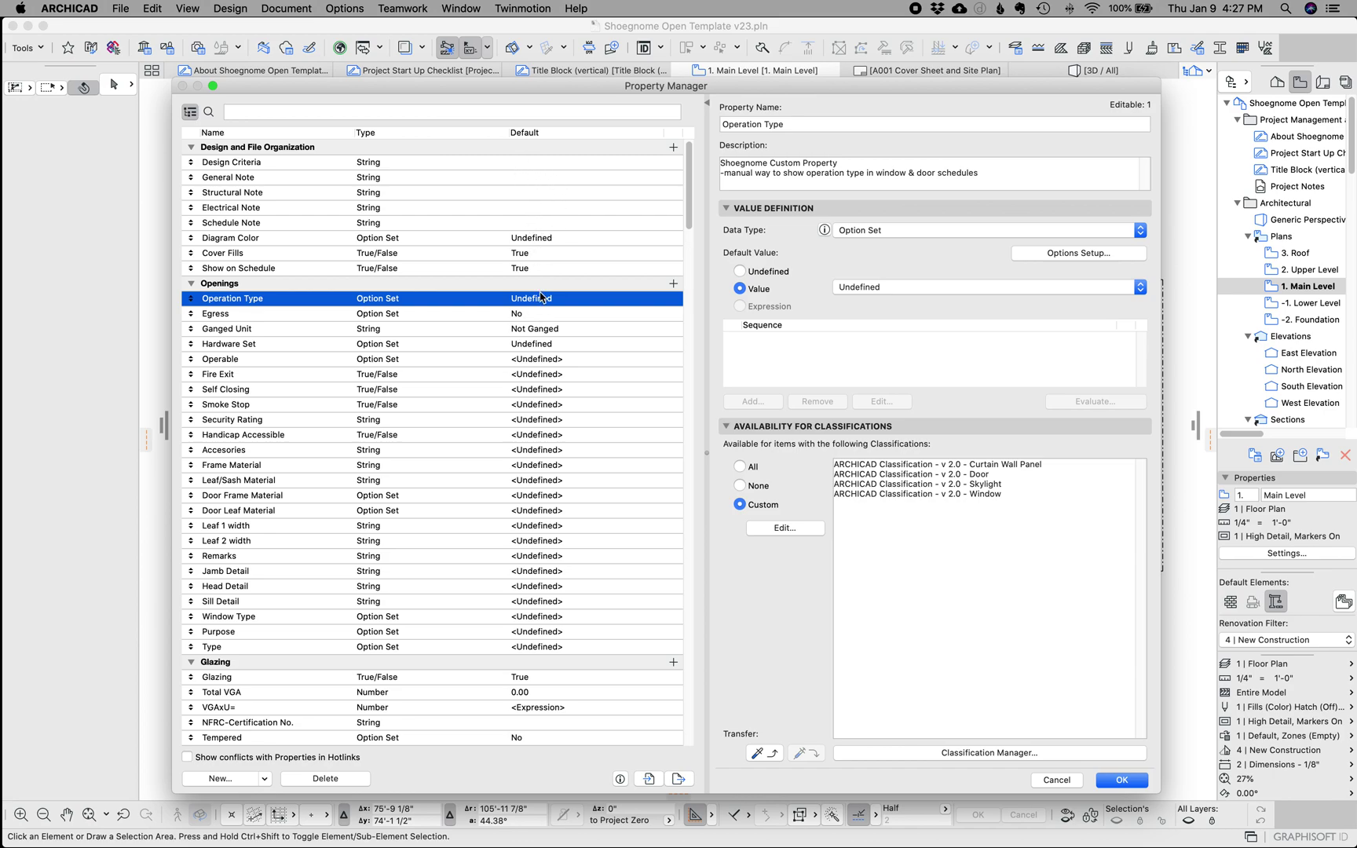
click(528, 362)
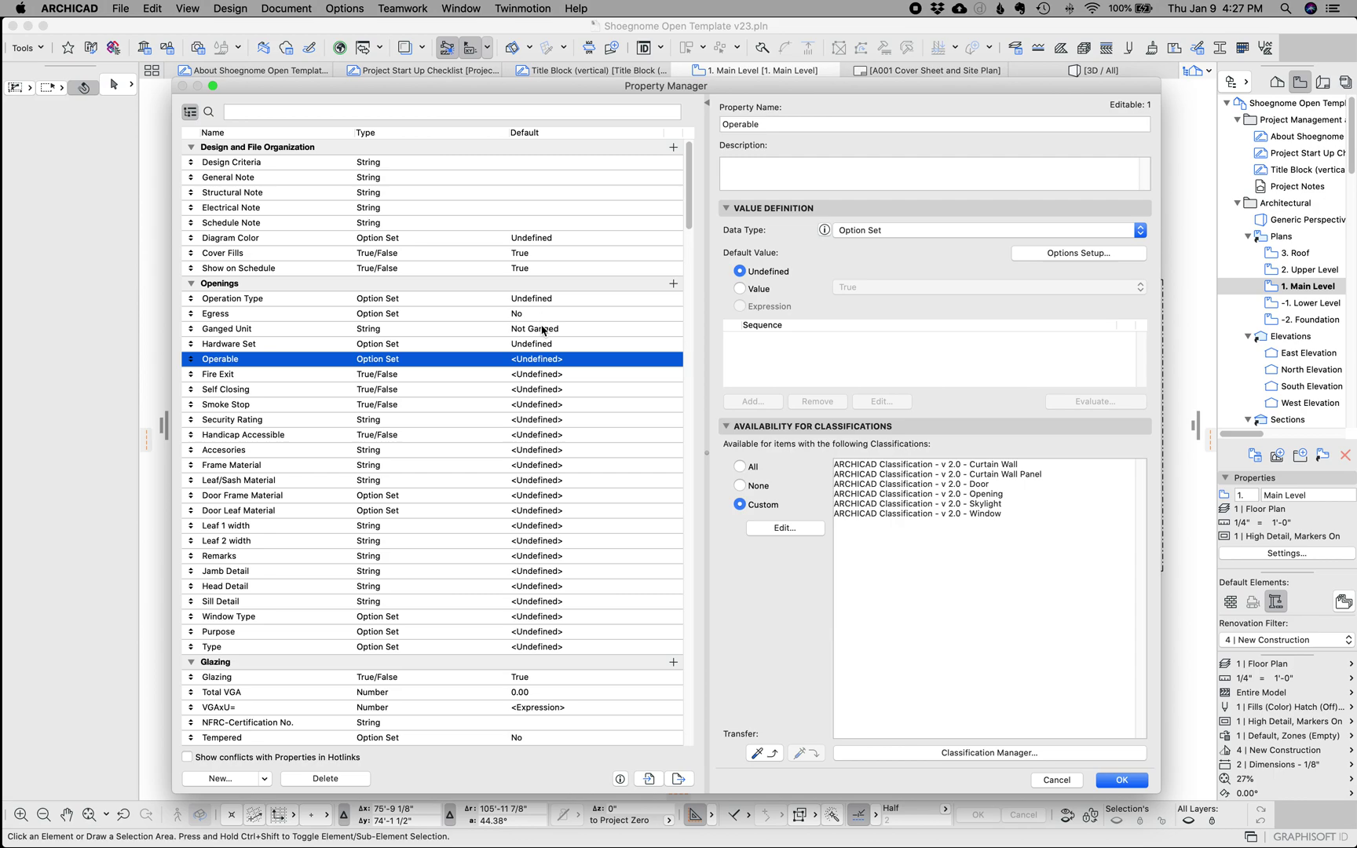
scroll(543, 361, down, 5)
scroll(545, 468, down, 3)
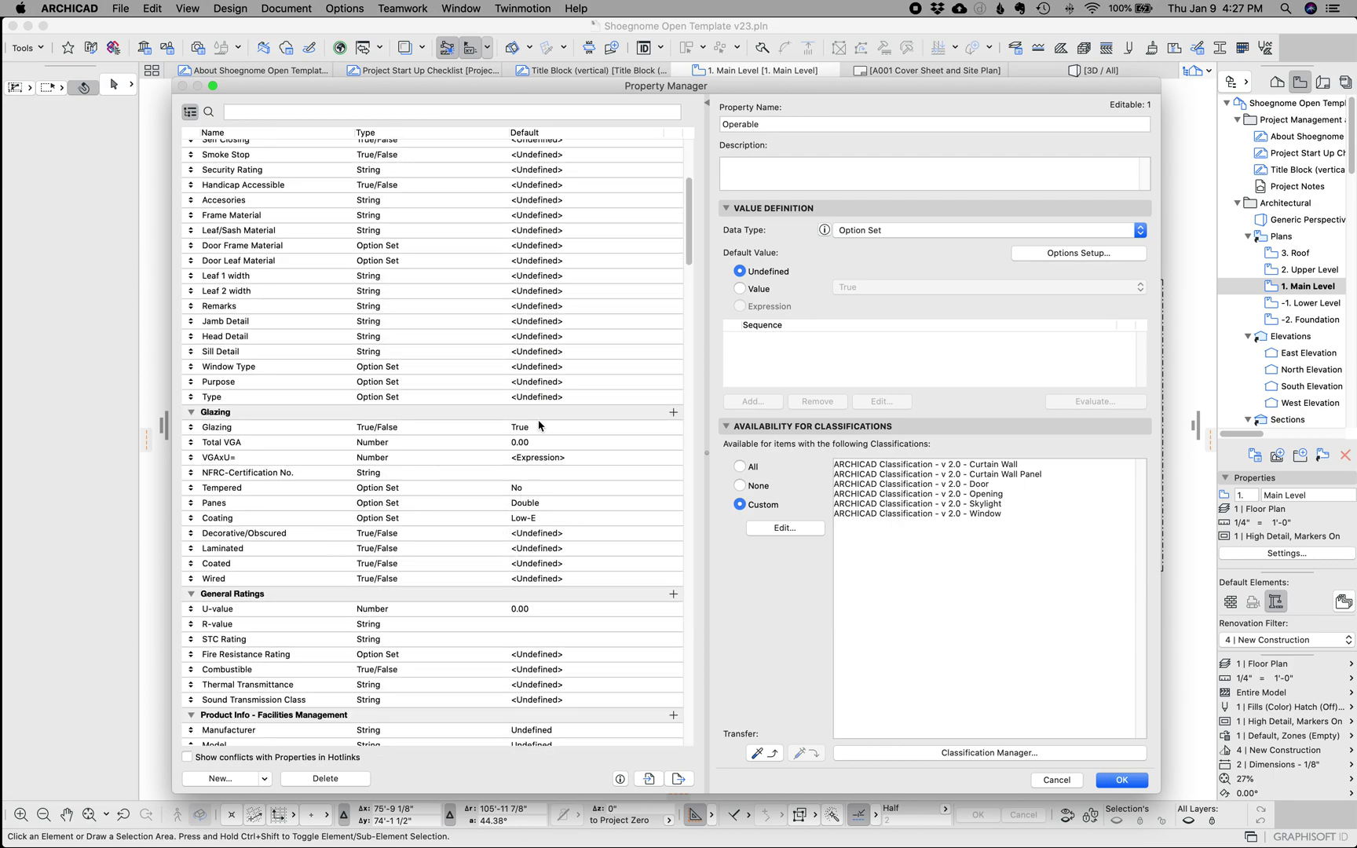
scroll(522, 389, up, 5)
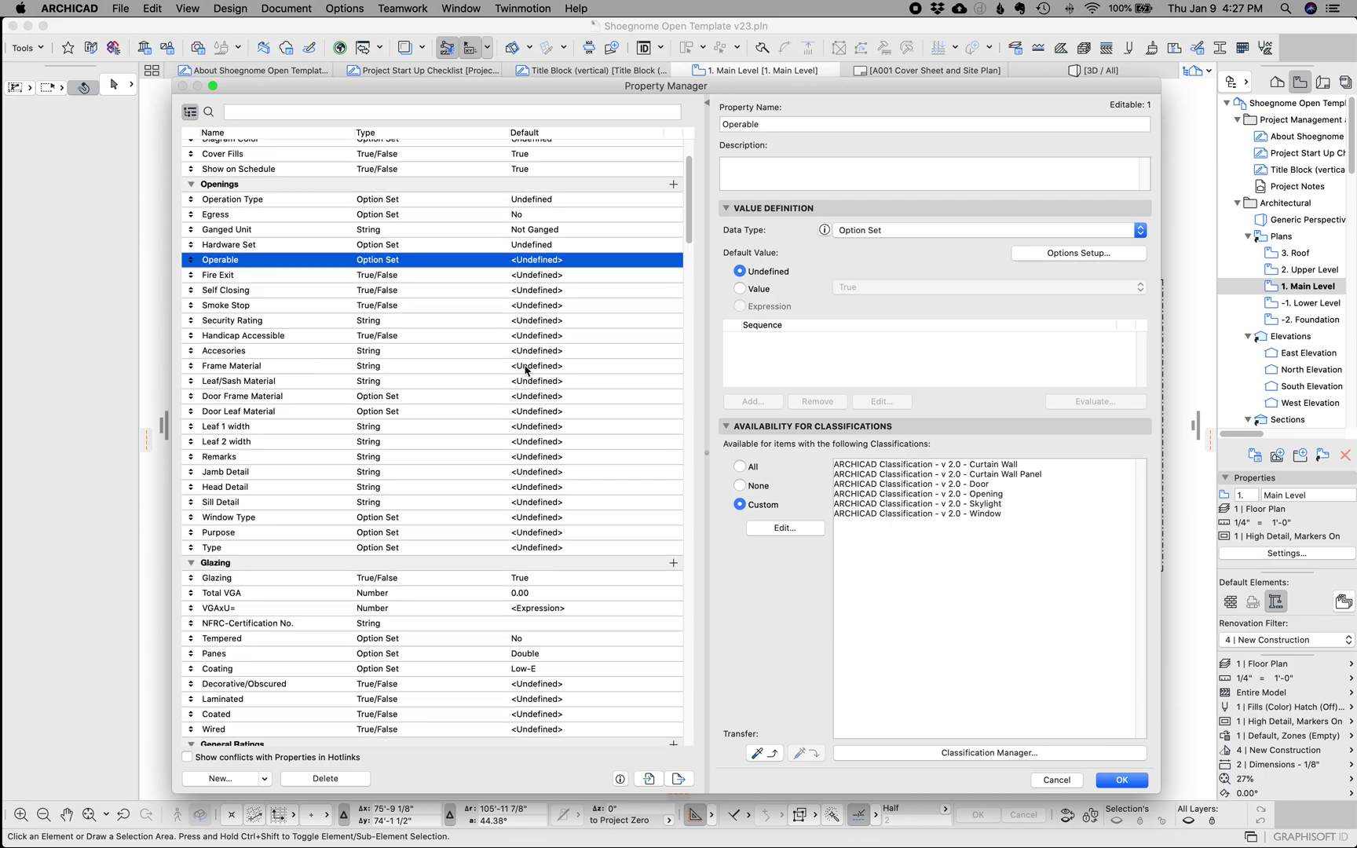
click(539, 244)
click(546, 200)
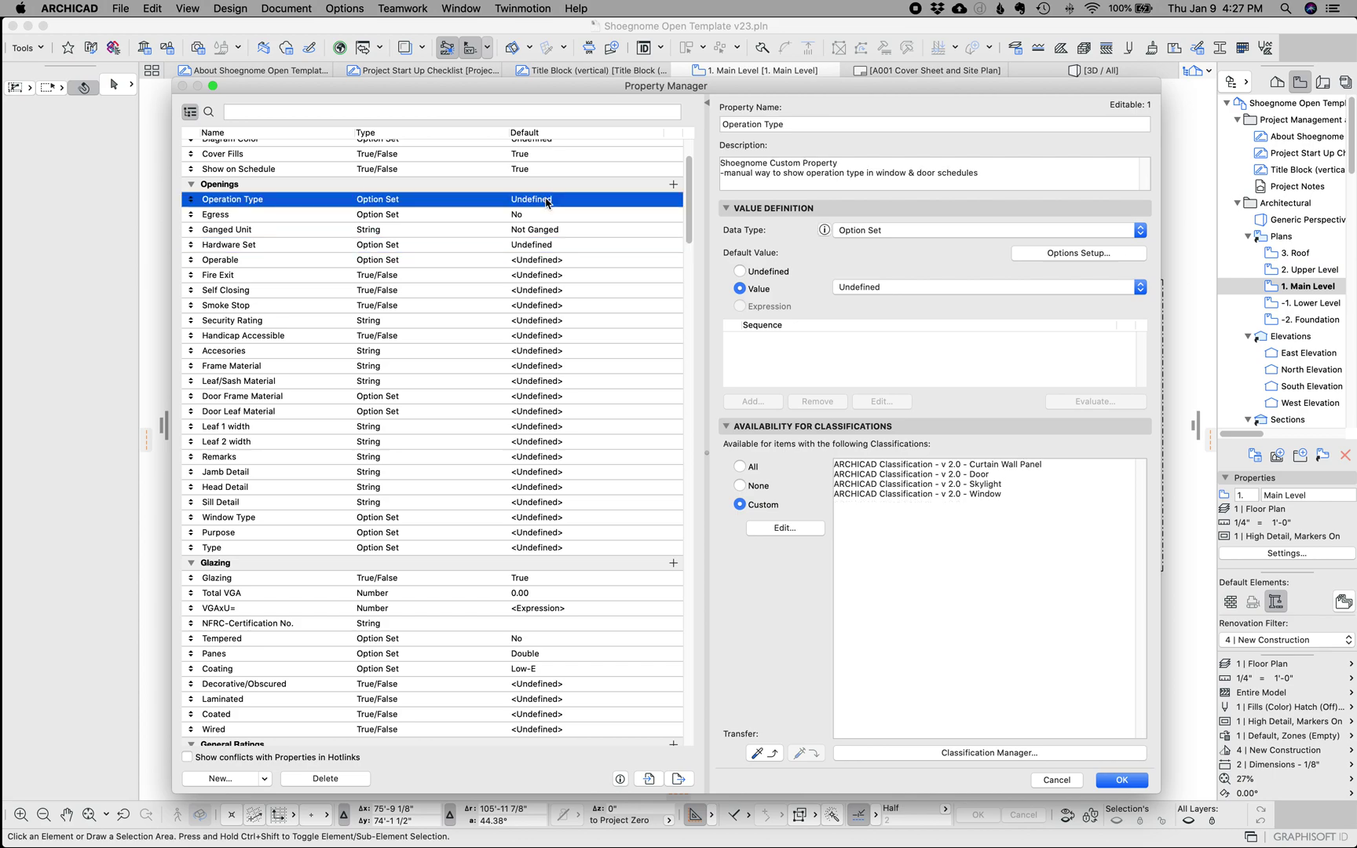
triple_click(845, 166)
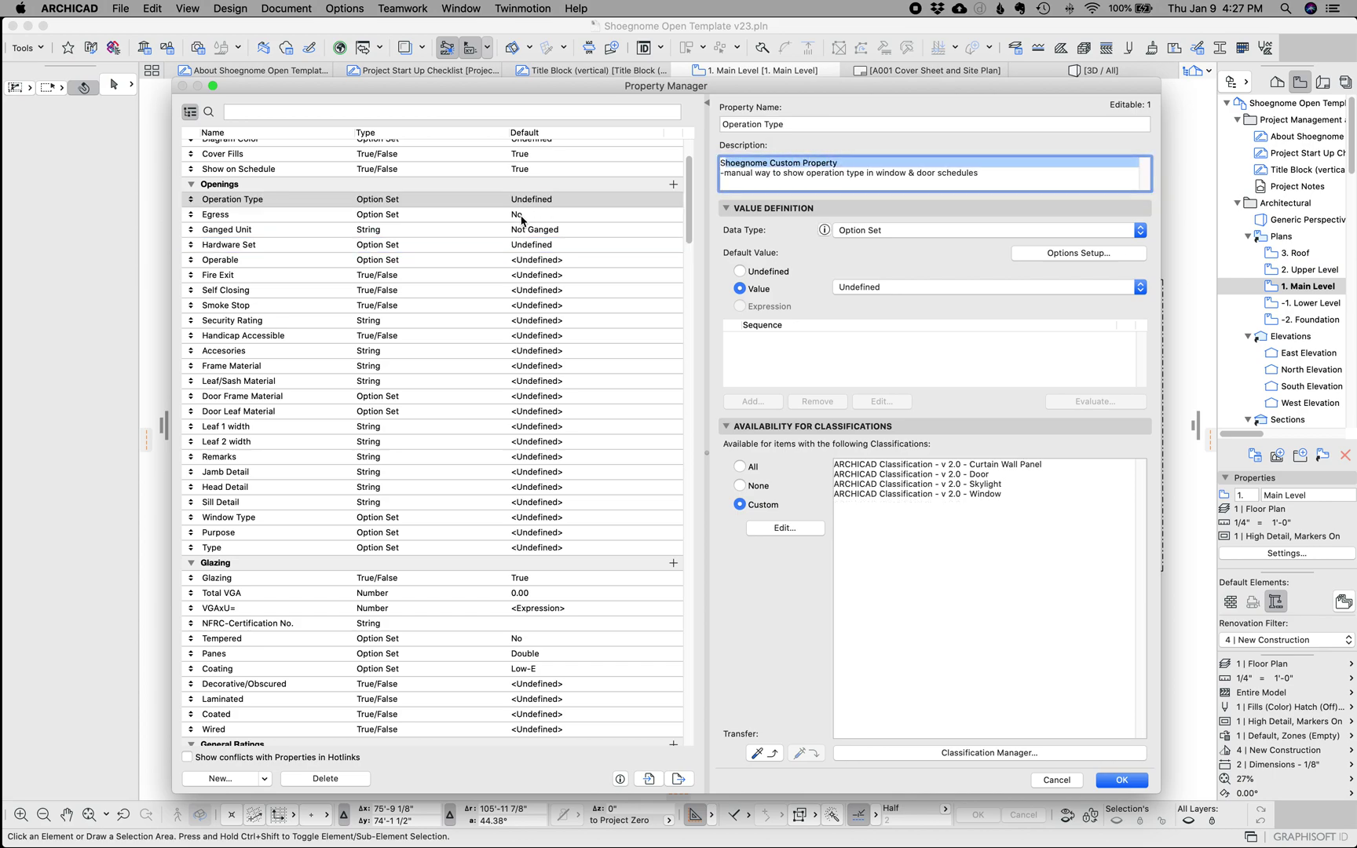
click(523, 216)
click(537, 245)
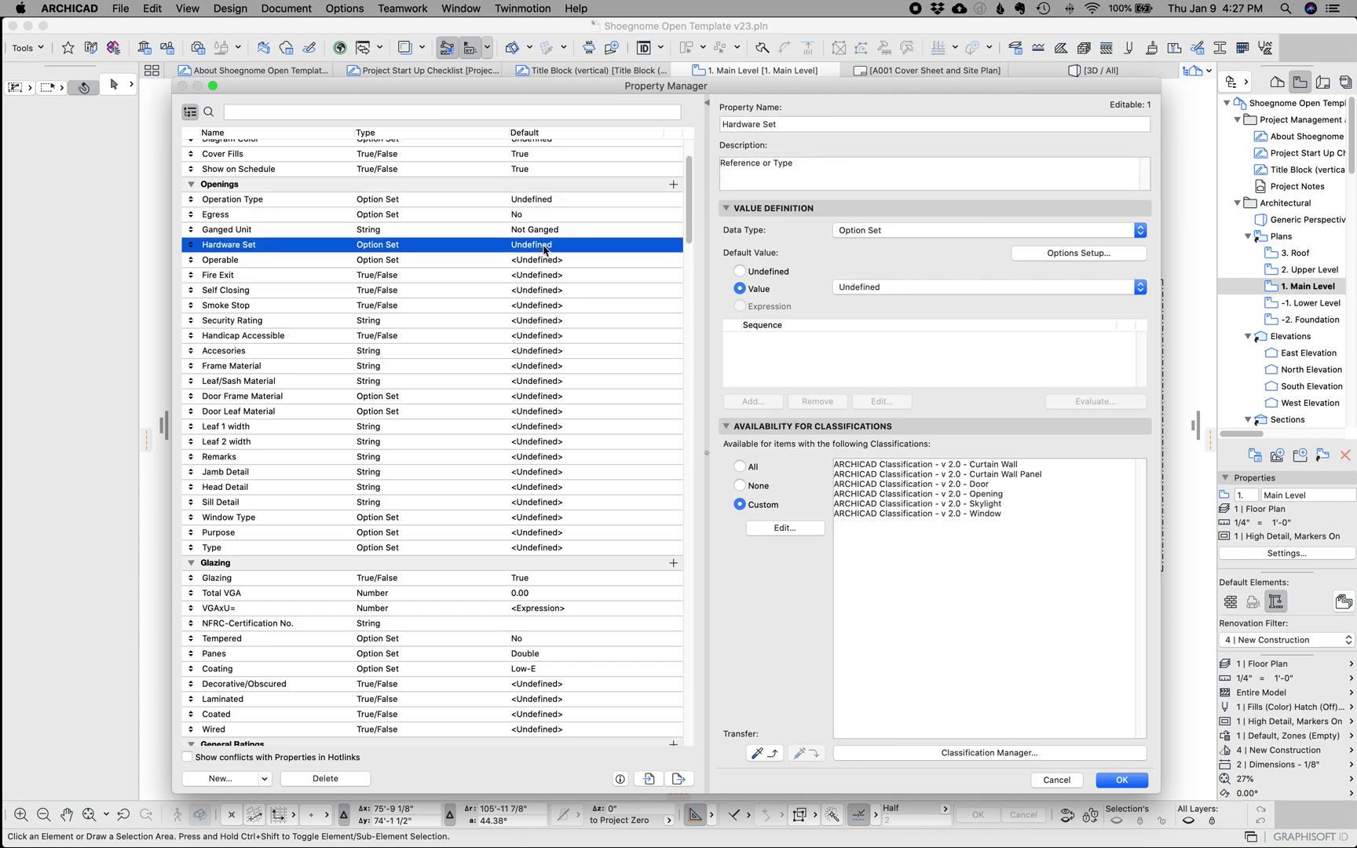
click(546, 234)
click(548, 248)
scroll(551, 497, down, 5)
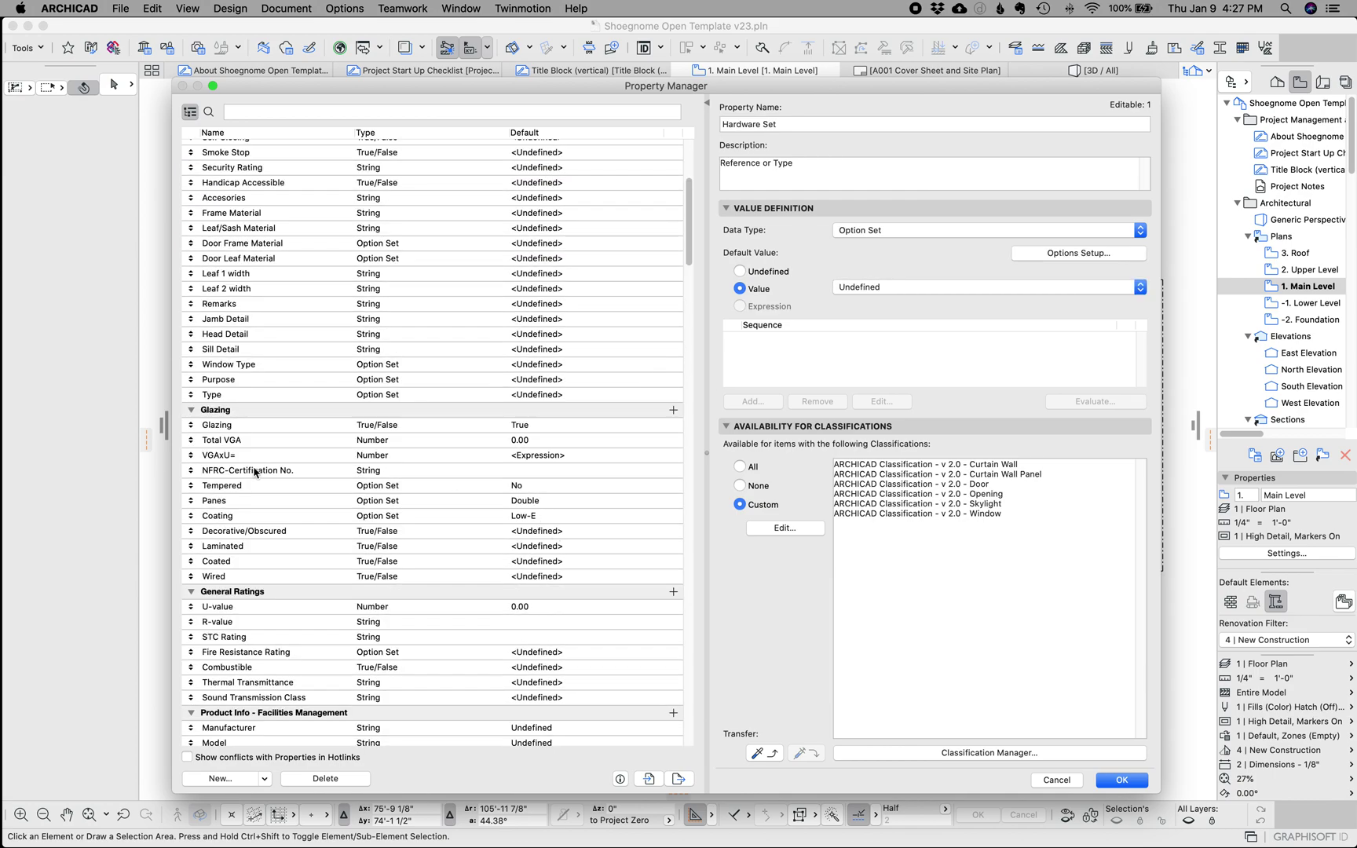
mouse_move(187, 471)
mouse_down()
mouse_move(192, 493)
mouse_move(193, 473)
mouse_up()
scroll(549, 534, down, 5)
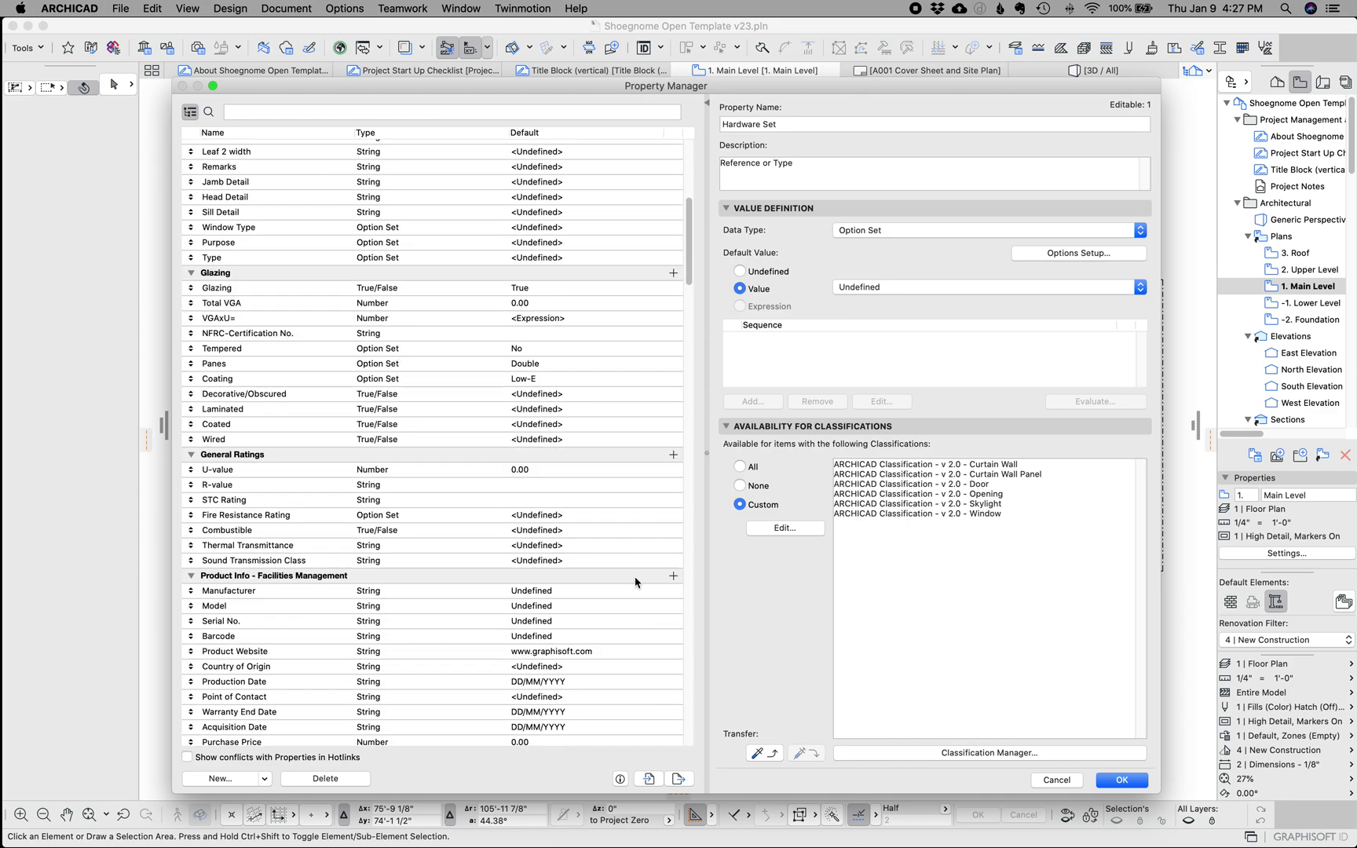
Cancel the Property Manager, zoom out the plan, and start the File menu toward Project Info.
click(1057, 780)
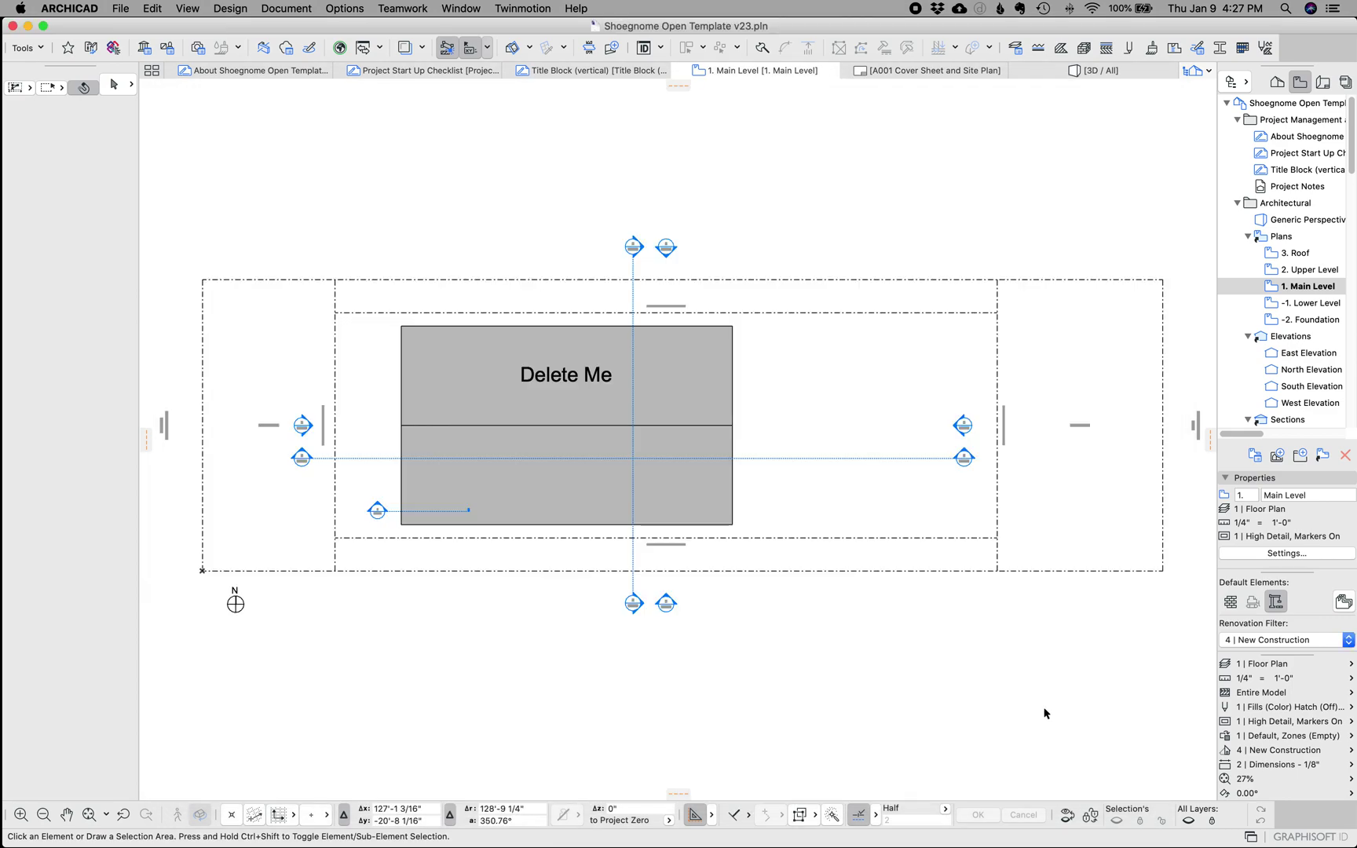
scroll(1044, 713, down, 2)
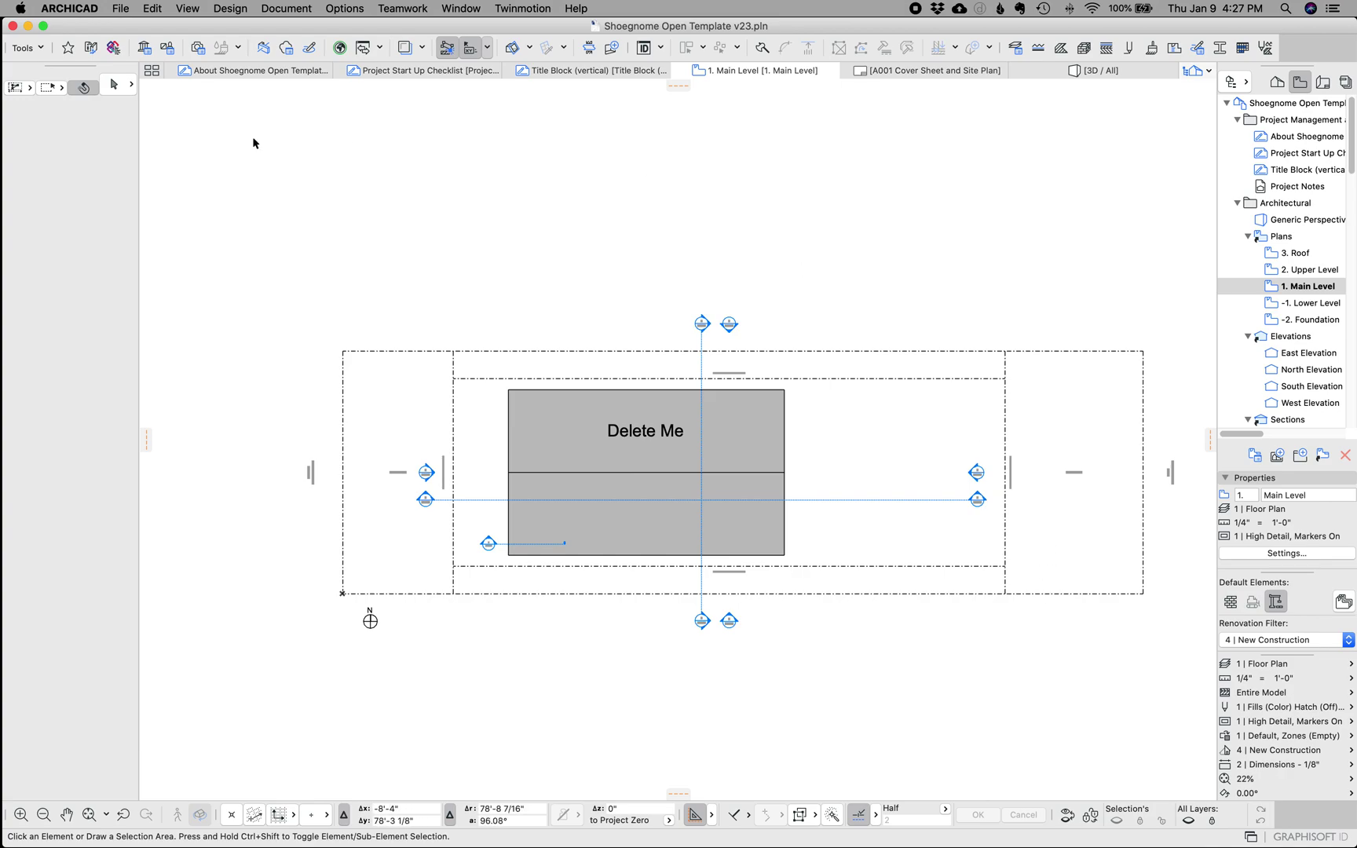
click(122, 10)
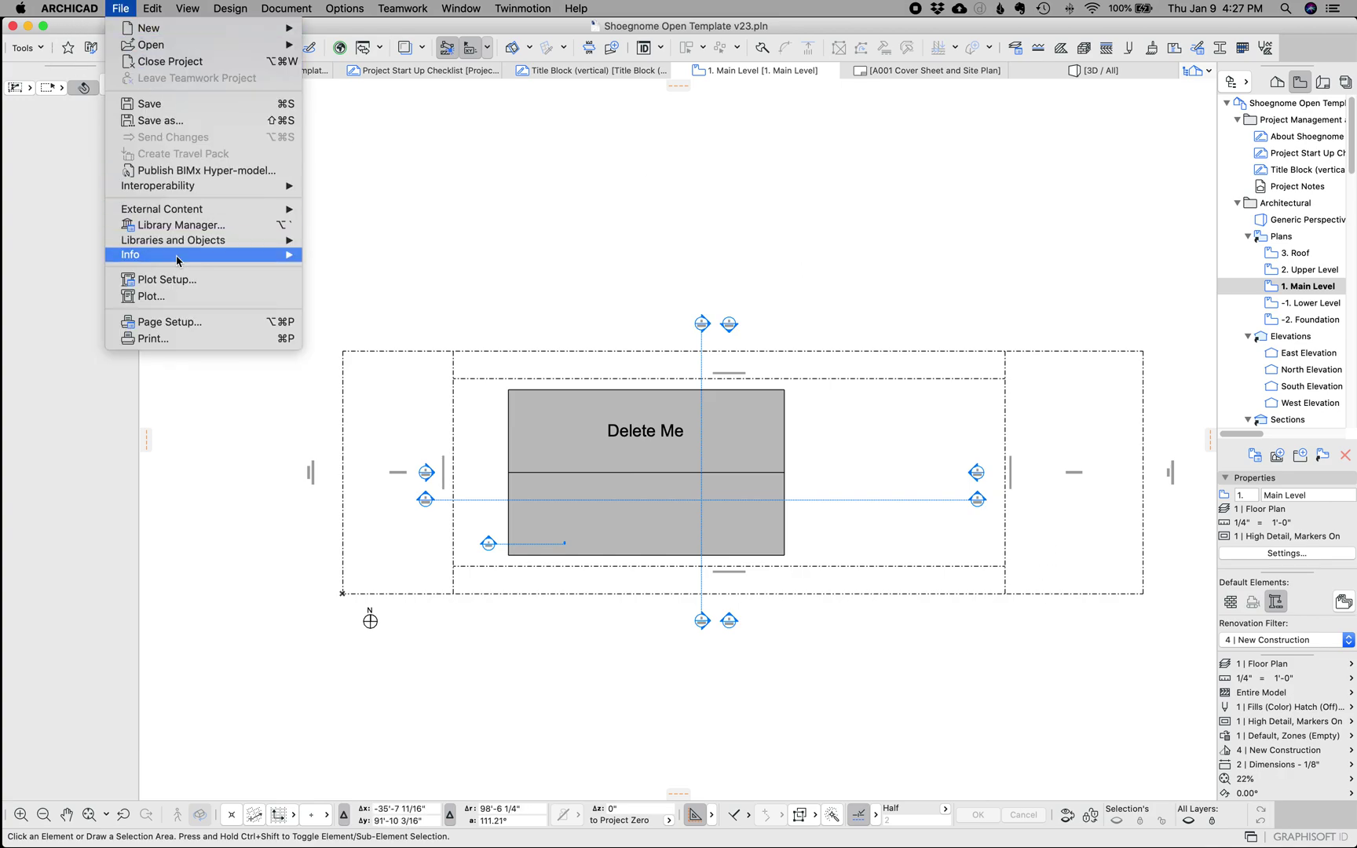
Open Project Info from File > Info, centre the dialog, and review the project fields.
mouse_move(187, 256)
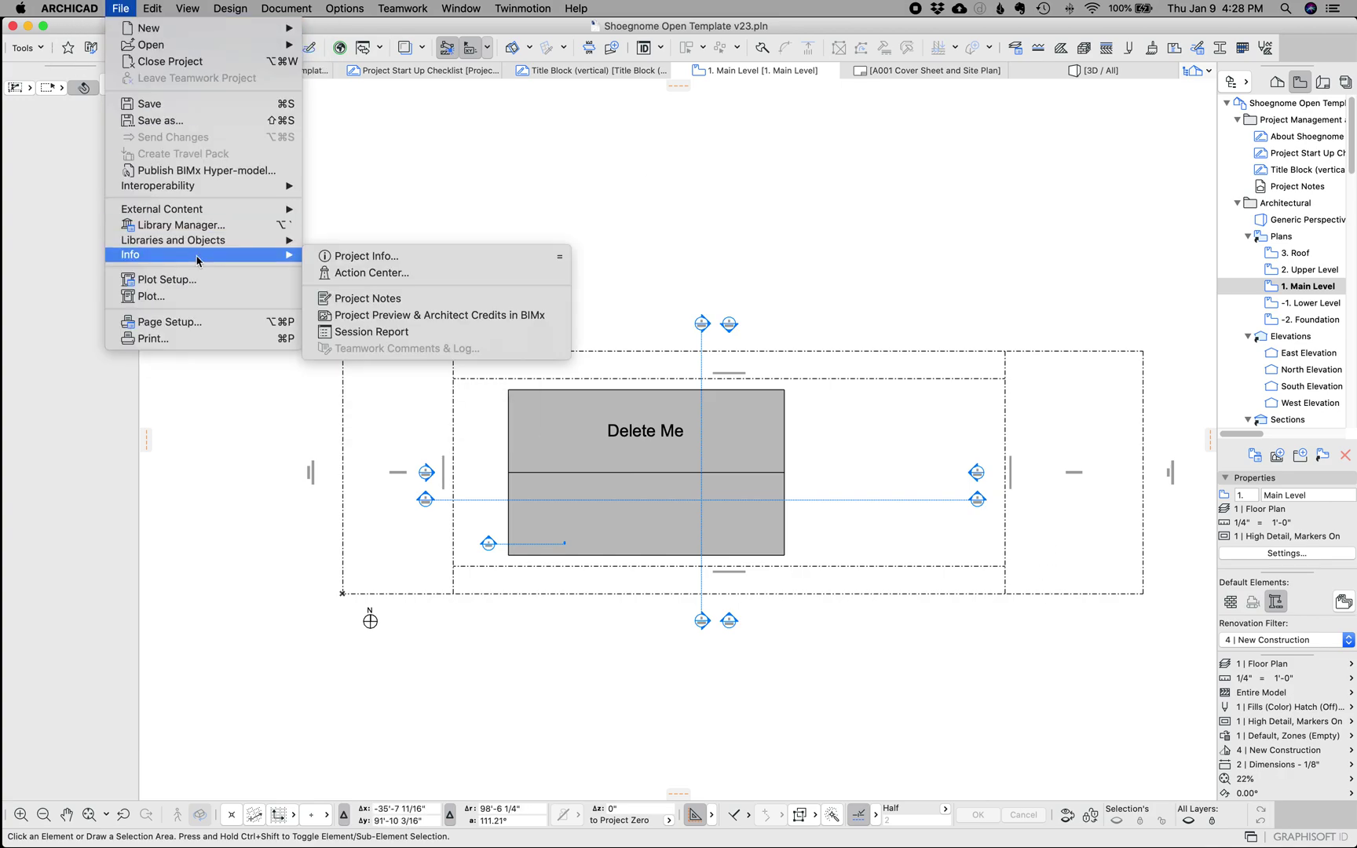
click(390, 264)
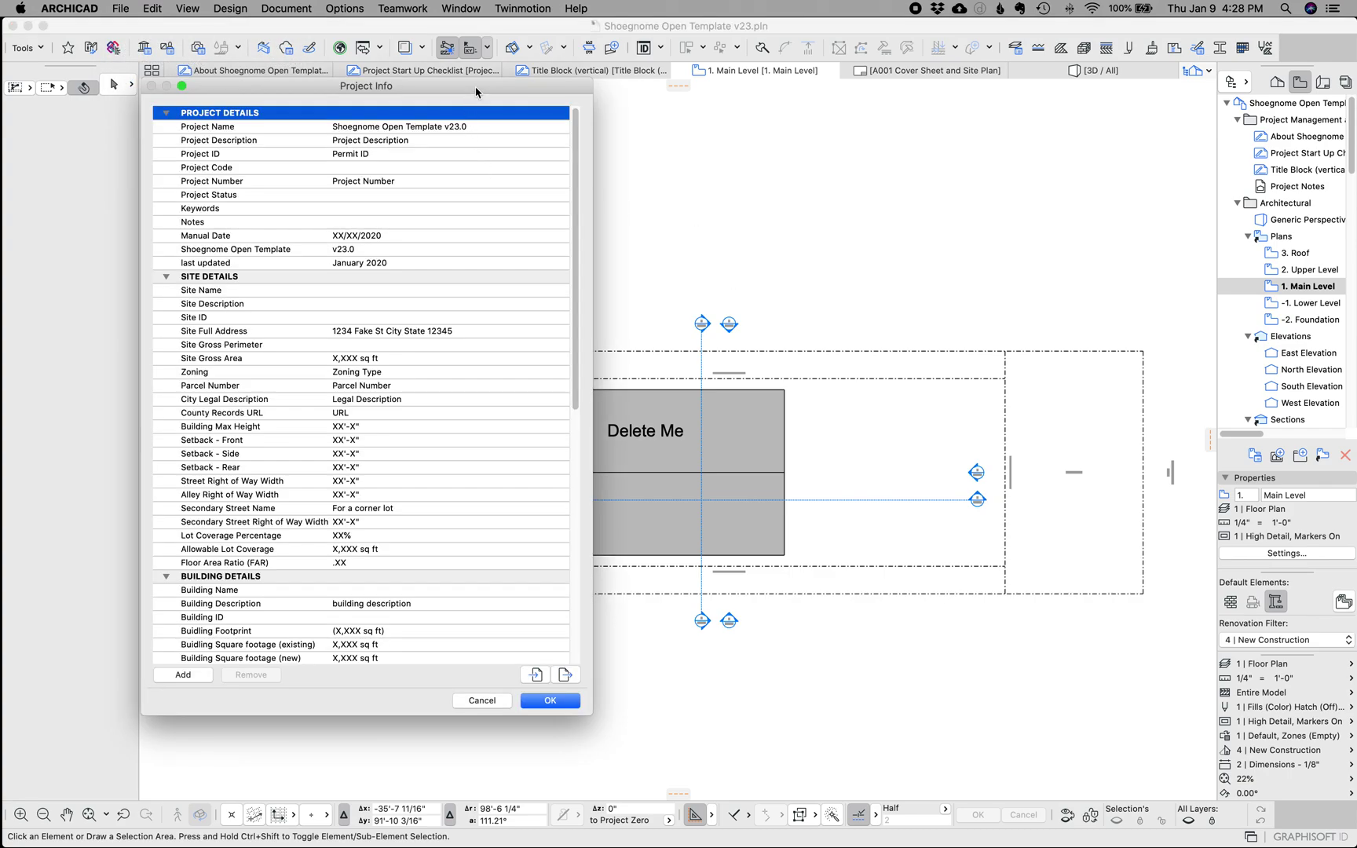
drag(476, 92, 734, 127)
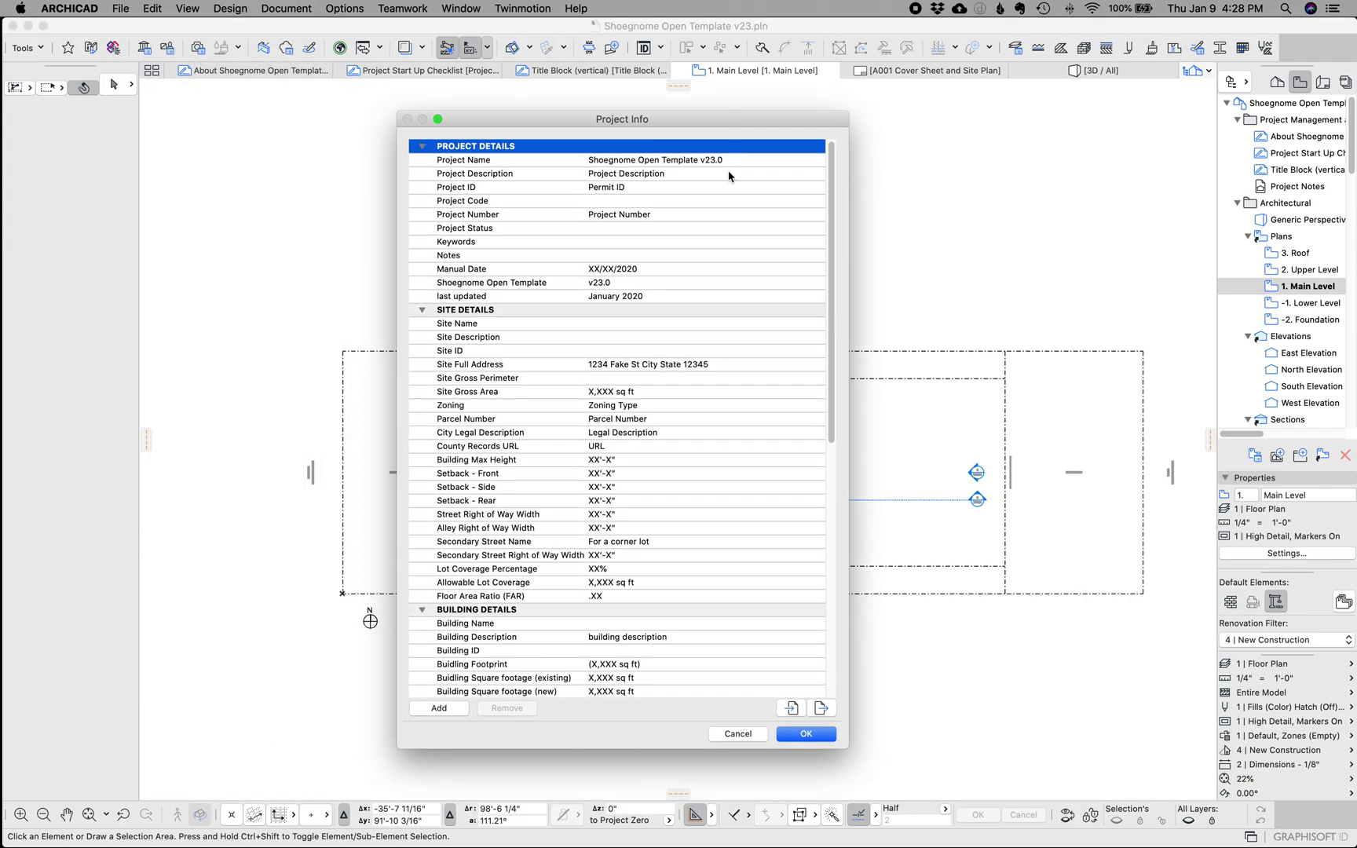
scroll(833, 227, down, 1)
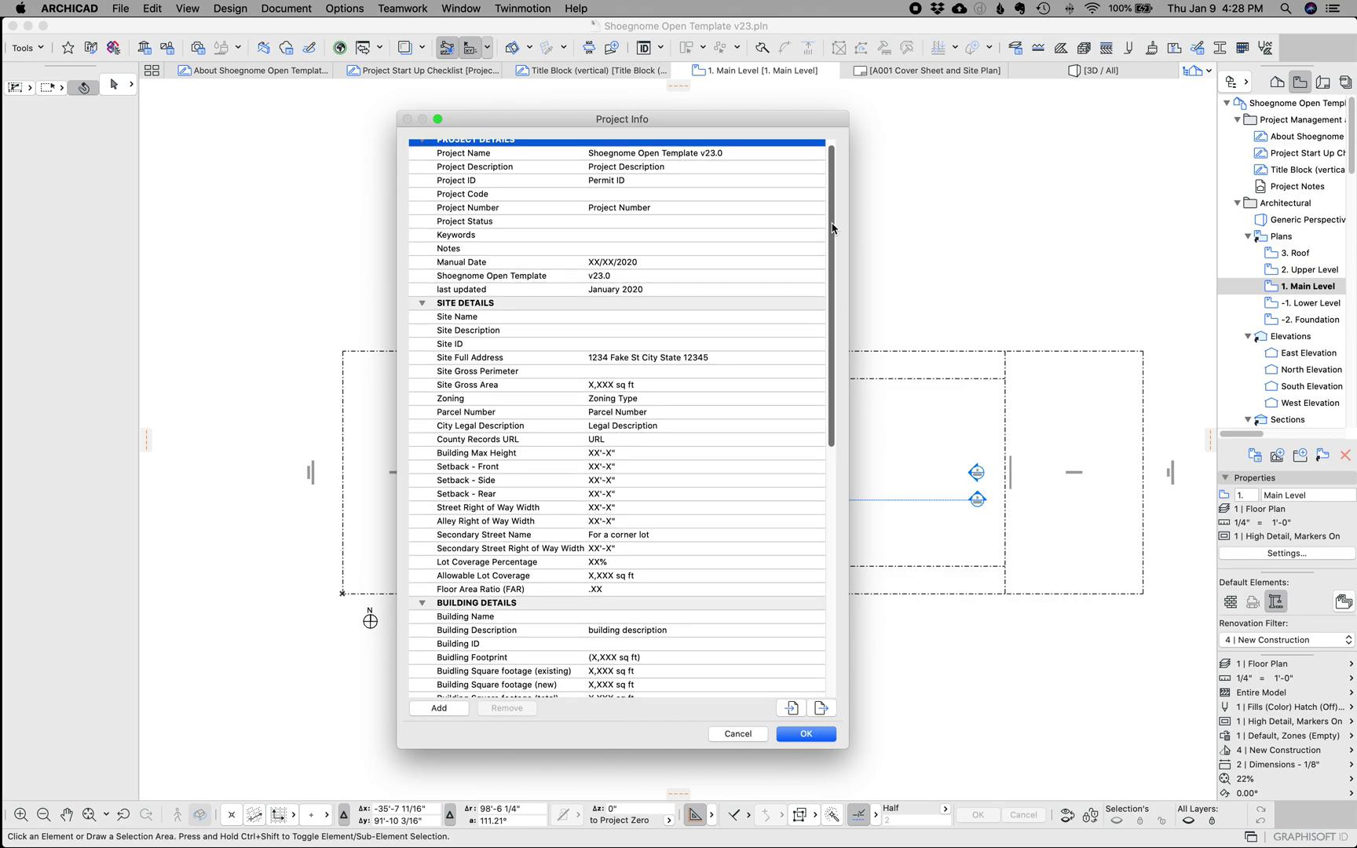
scroll(832, 219, up, 1)
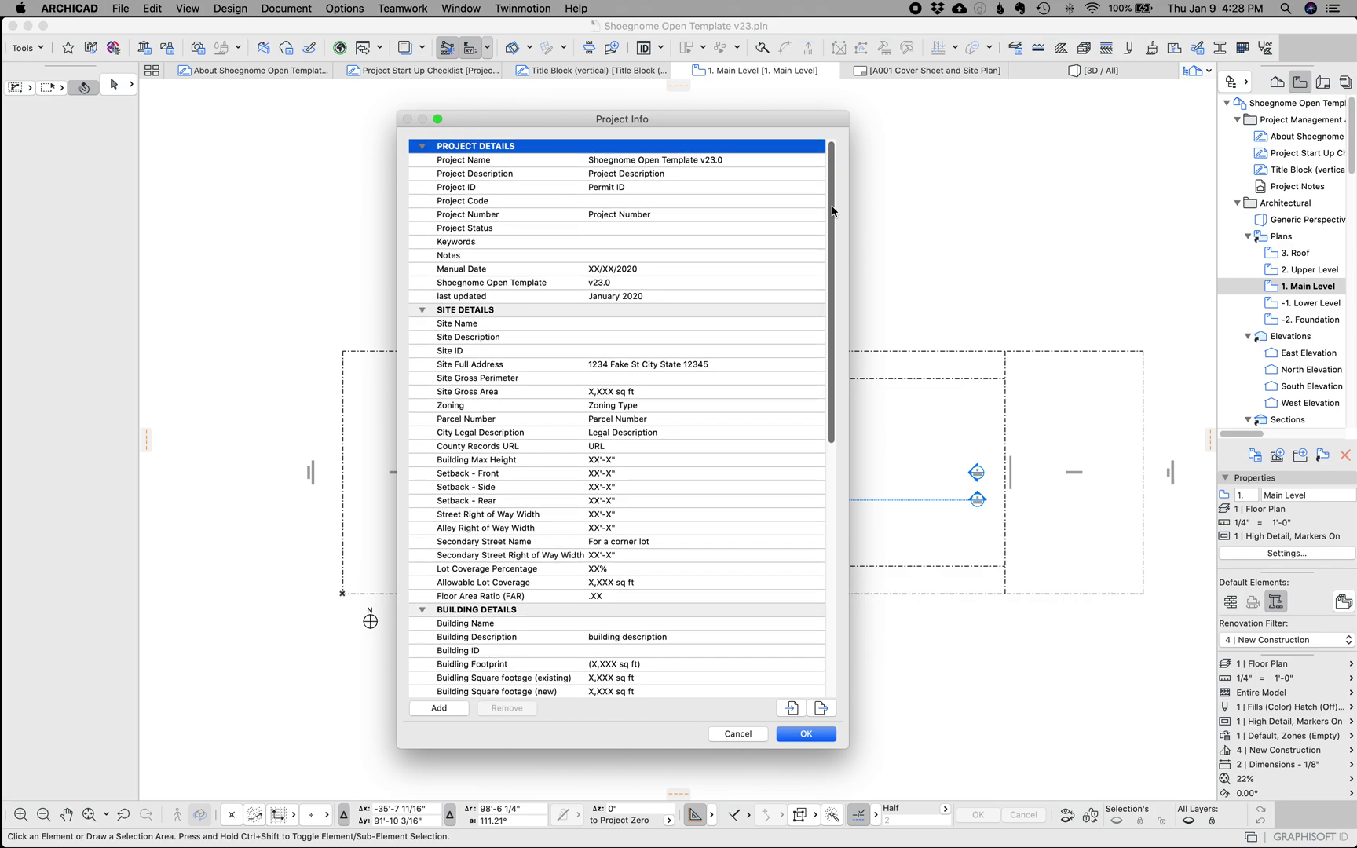
scroll(834, 210, down, 10)
scroll(834, 210, up, 10)
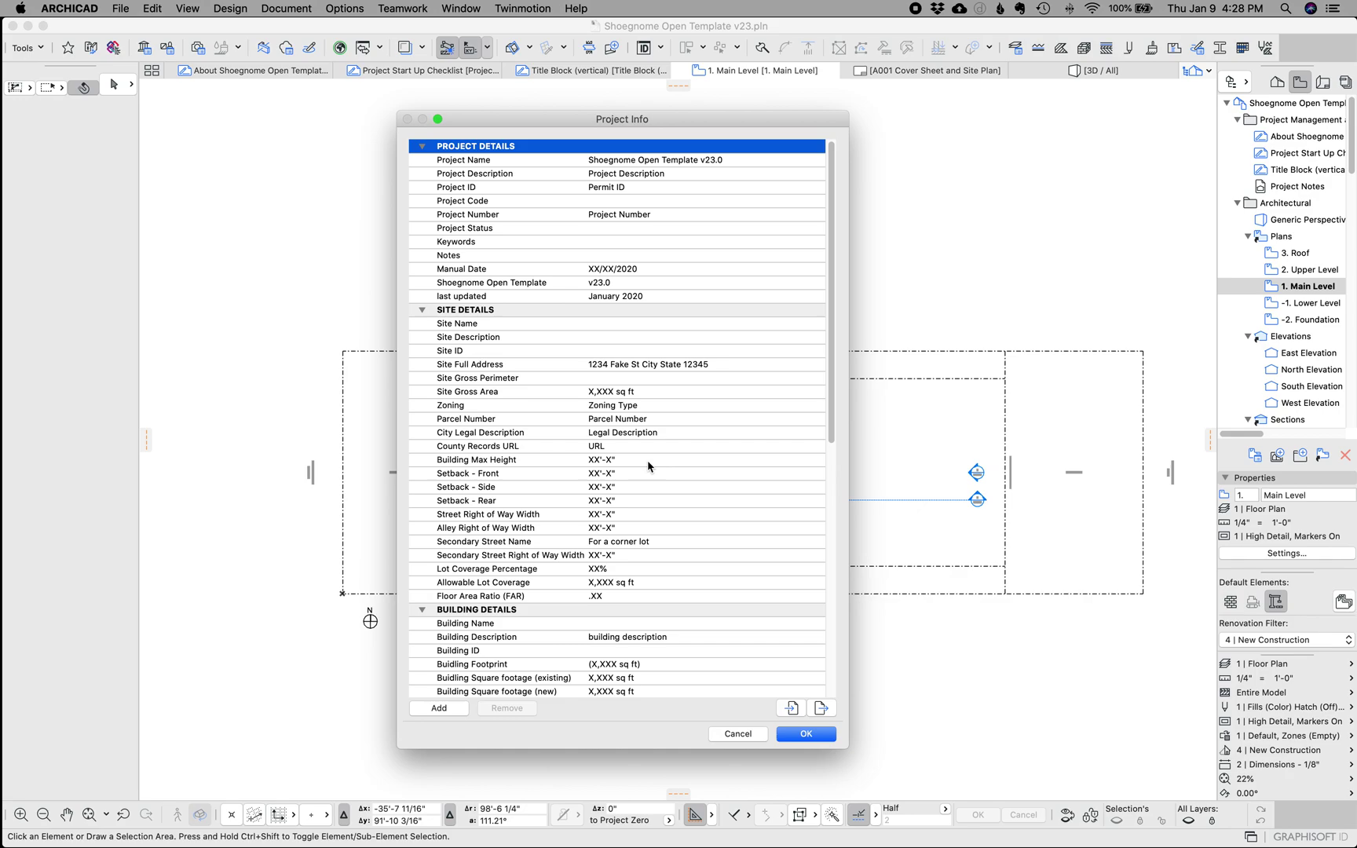
Review Site Gross Area, County Records URL, setback, height and contact fields, then cancel unchanged.
click(622, 393)
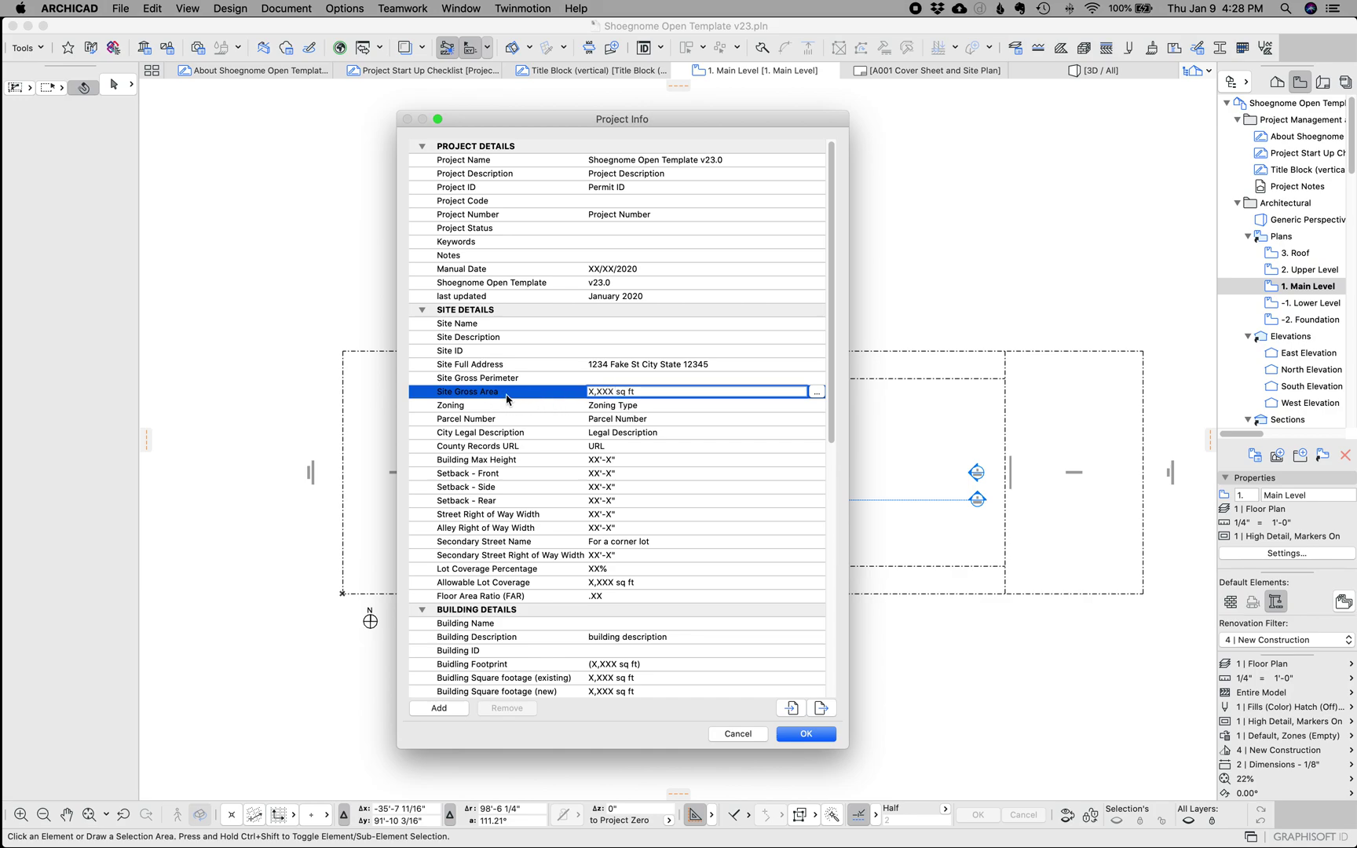
click(610, 446)
click(537, 473)
click(554, 463)
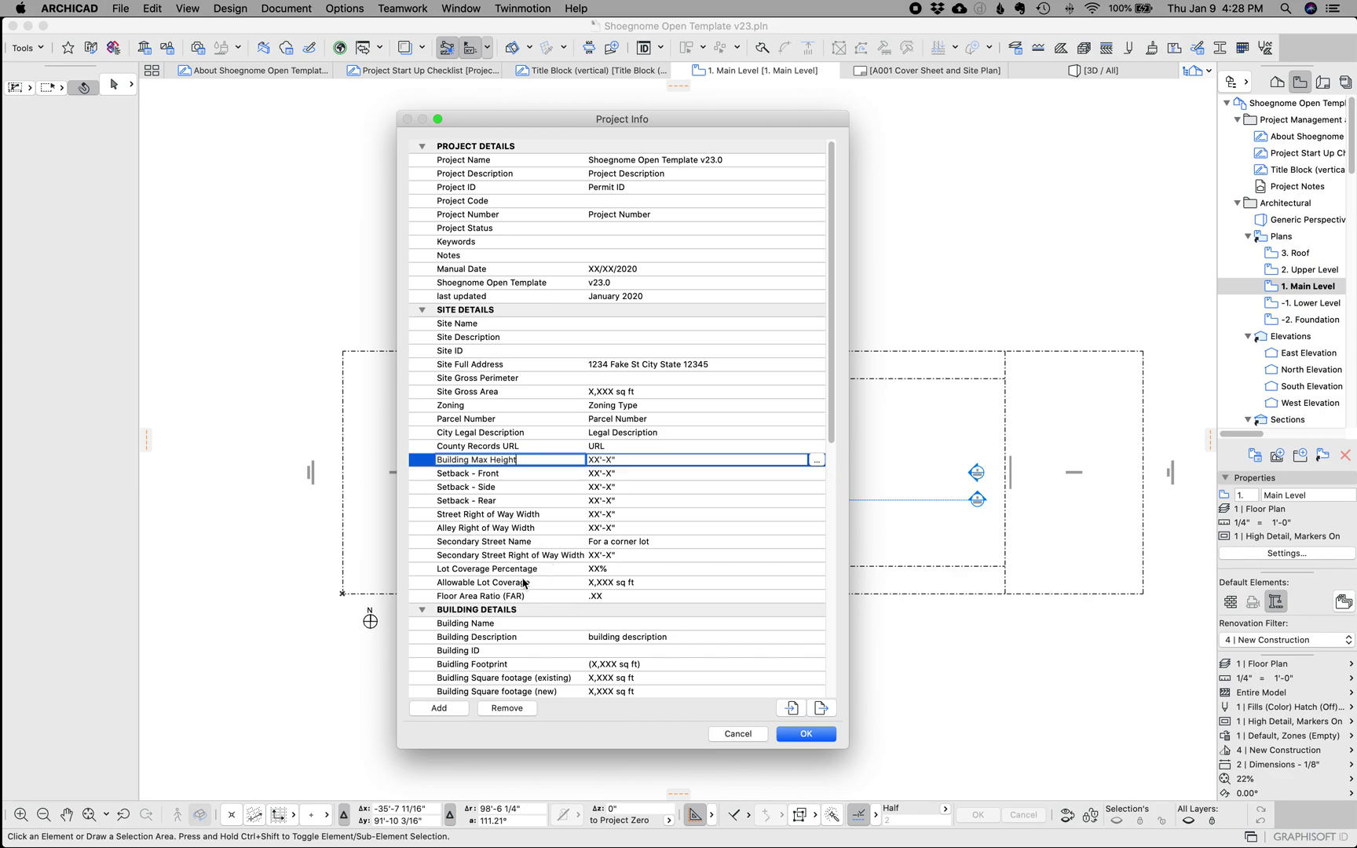
scroll(539, 587, down, 5)
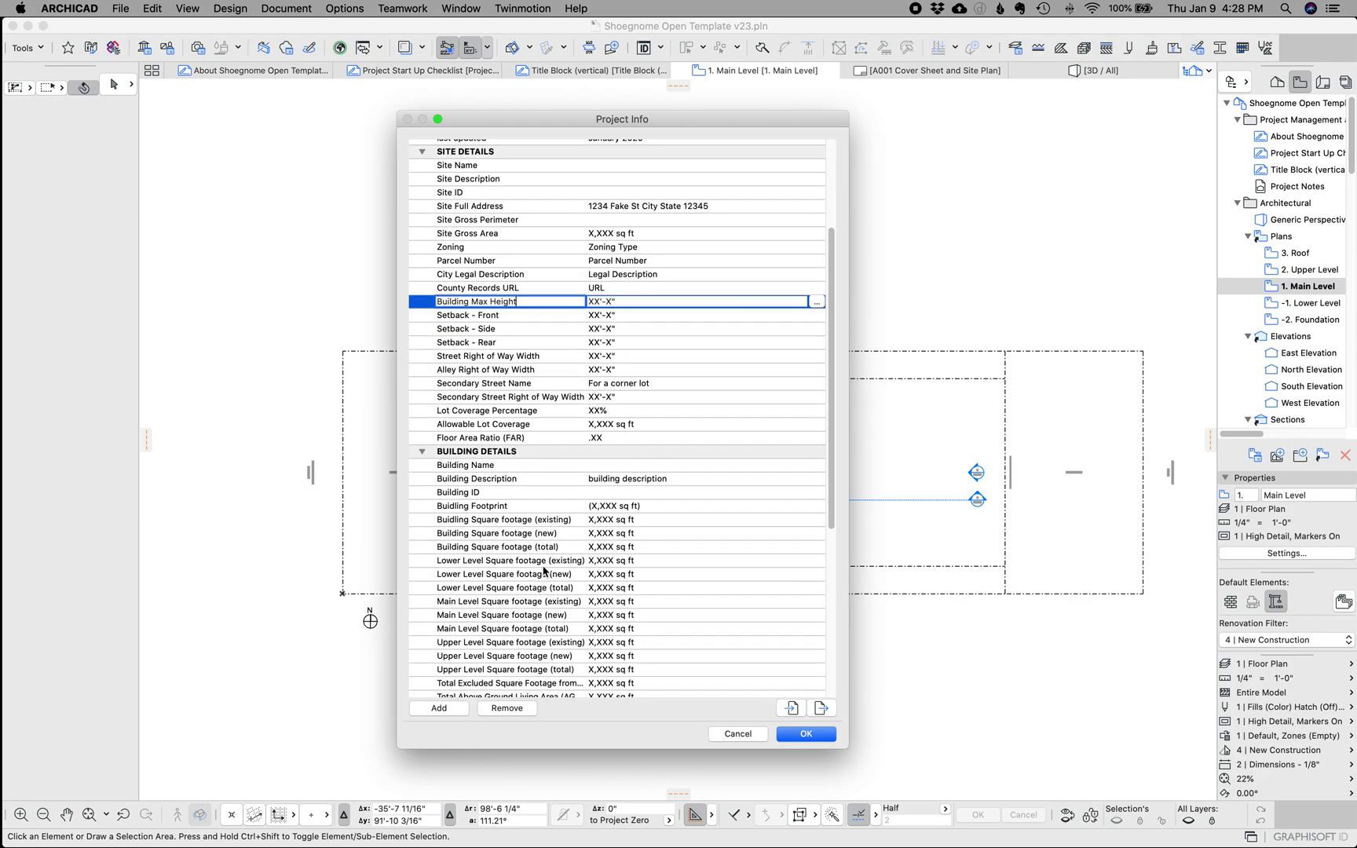
scroll(533, 439, down, 1)
scroll(533, 440, down, 3)
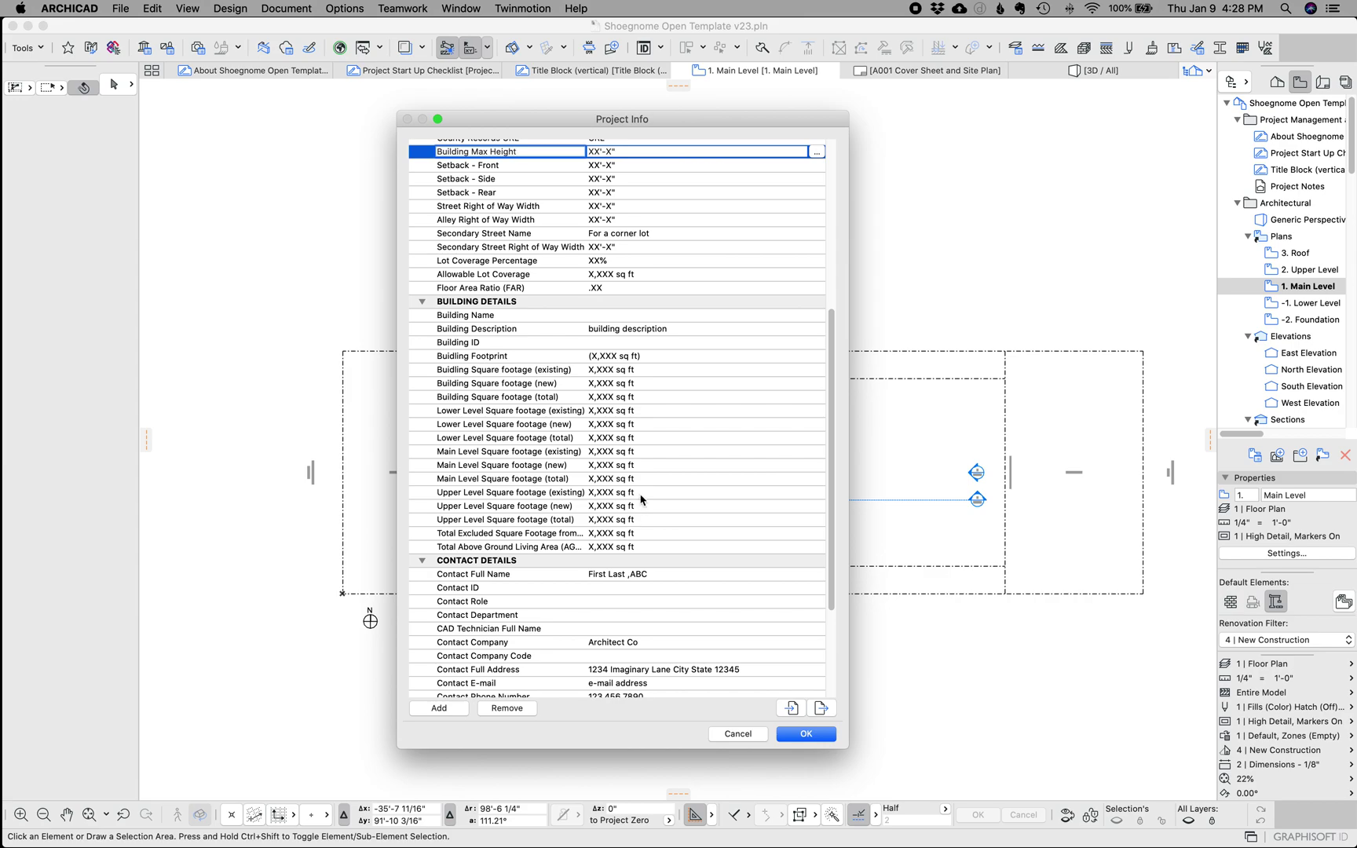
scroll(663, 612, down, 3)
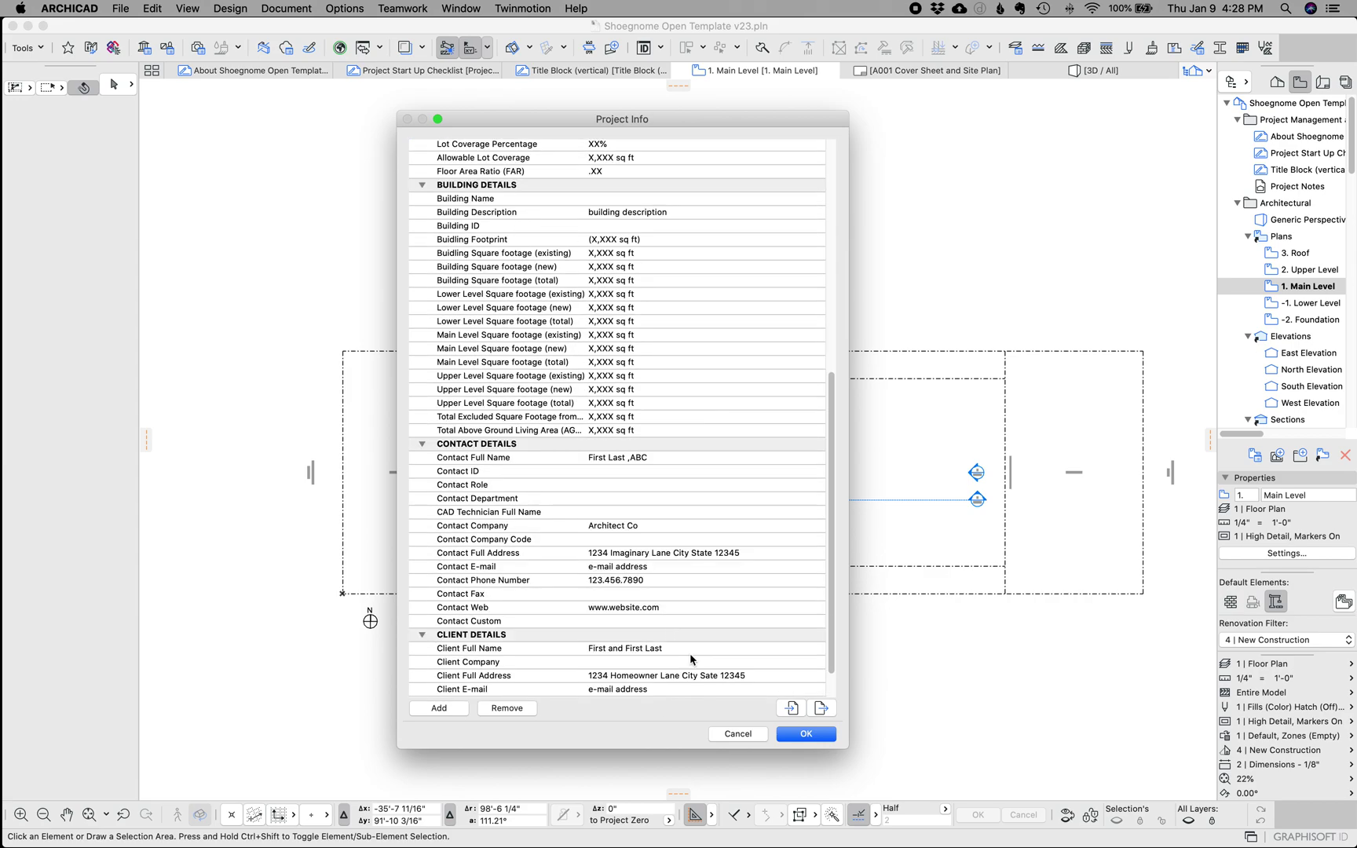
click(736, 734)
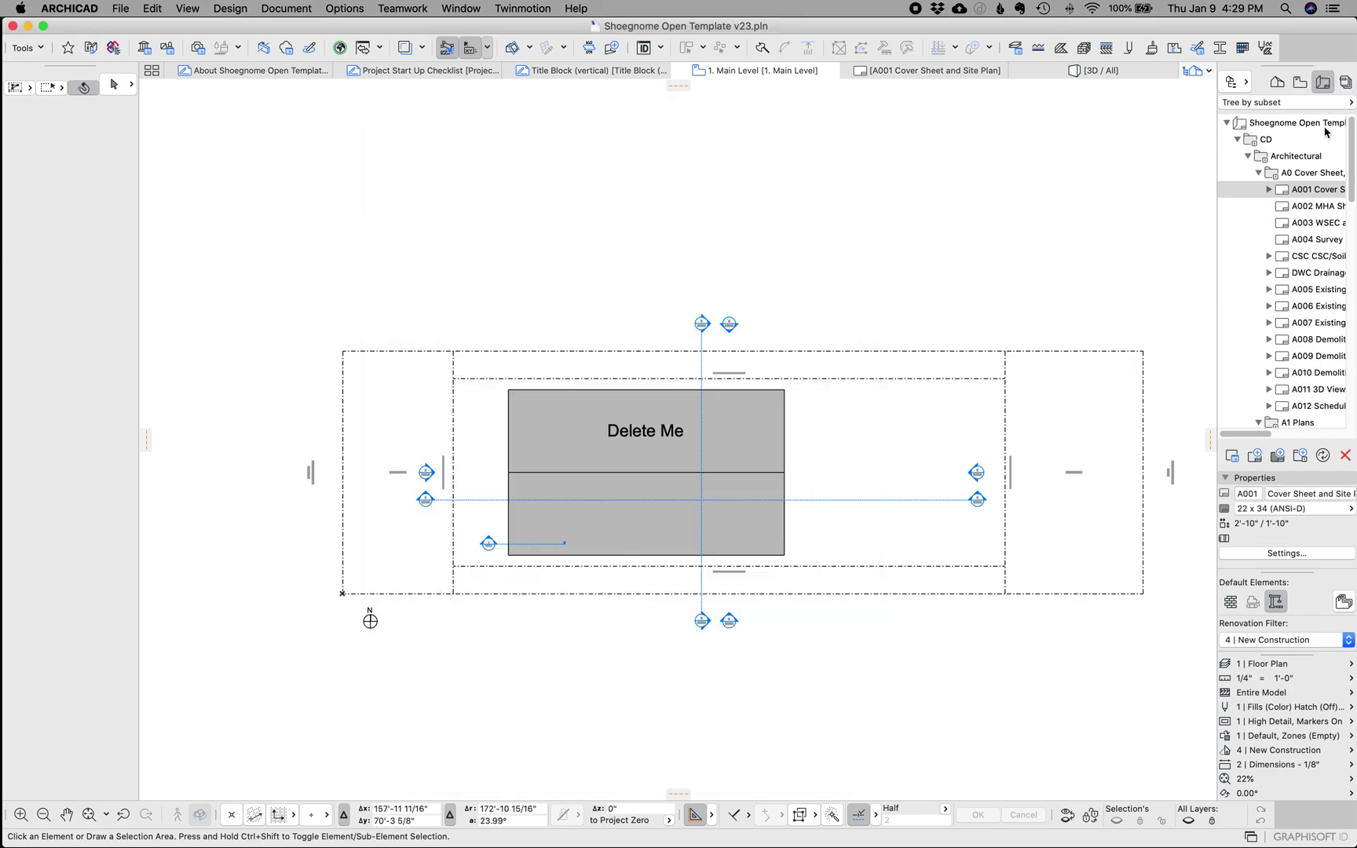
Open the A001 Cover Sheet and Site Plan layout and inspect its Gross Floor Area text.
double_click(1317, 194)
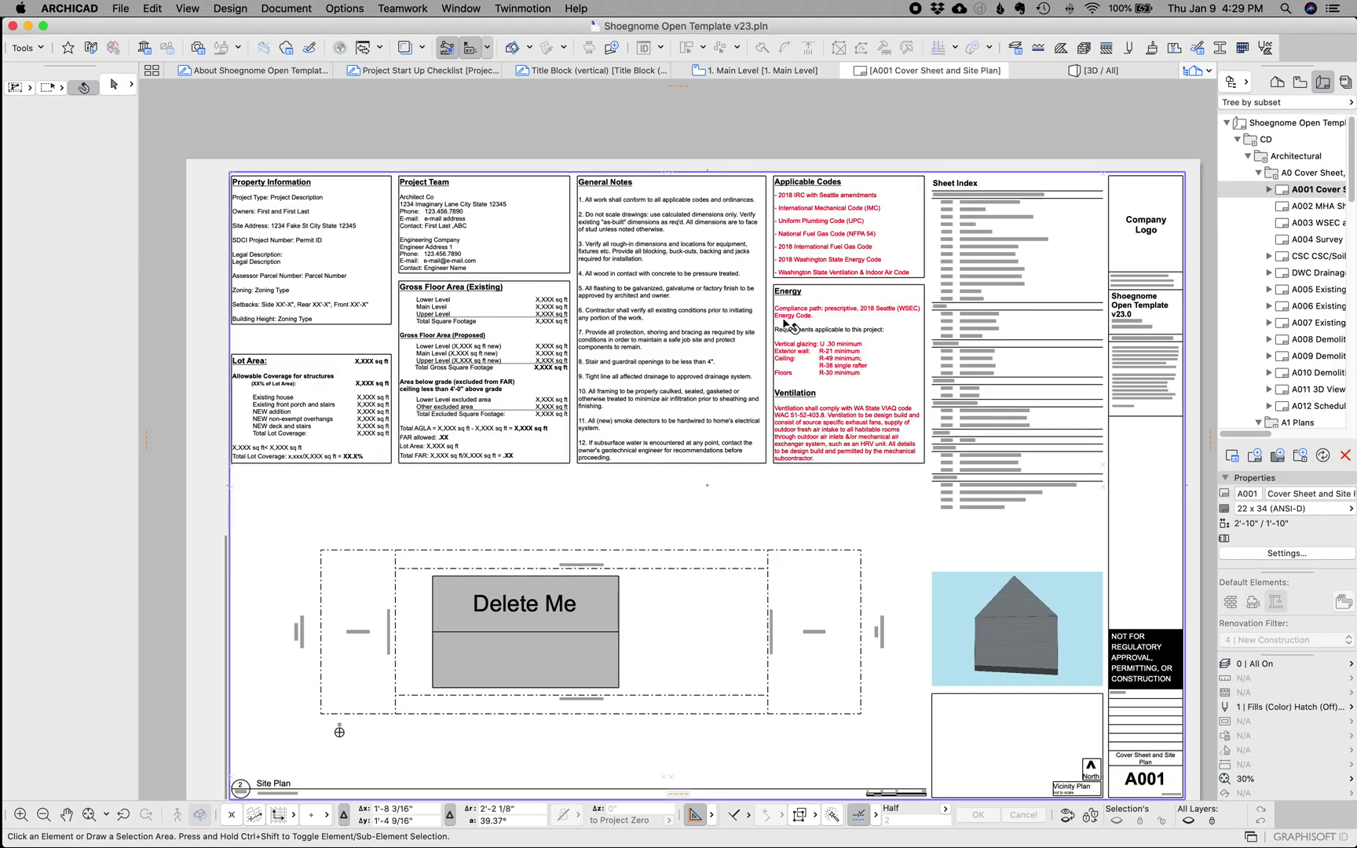
scroll(393, 274, up, 3)
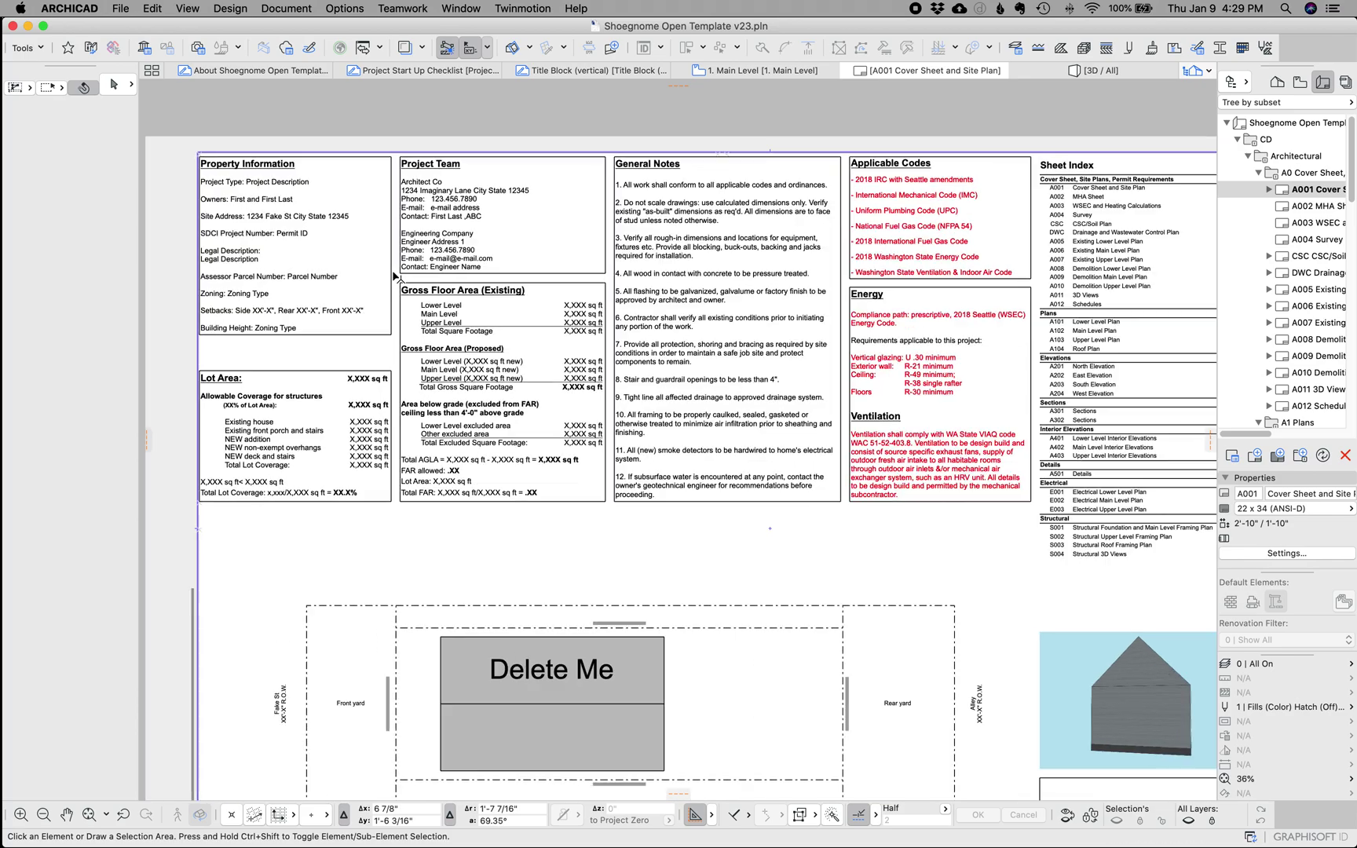
scroll(396, 276, up, 2)
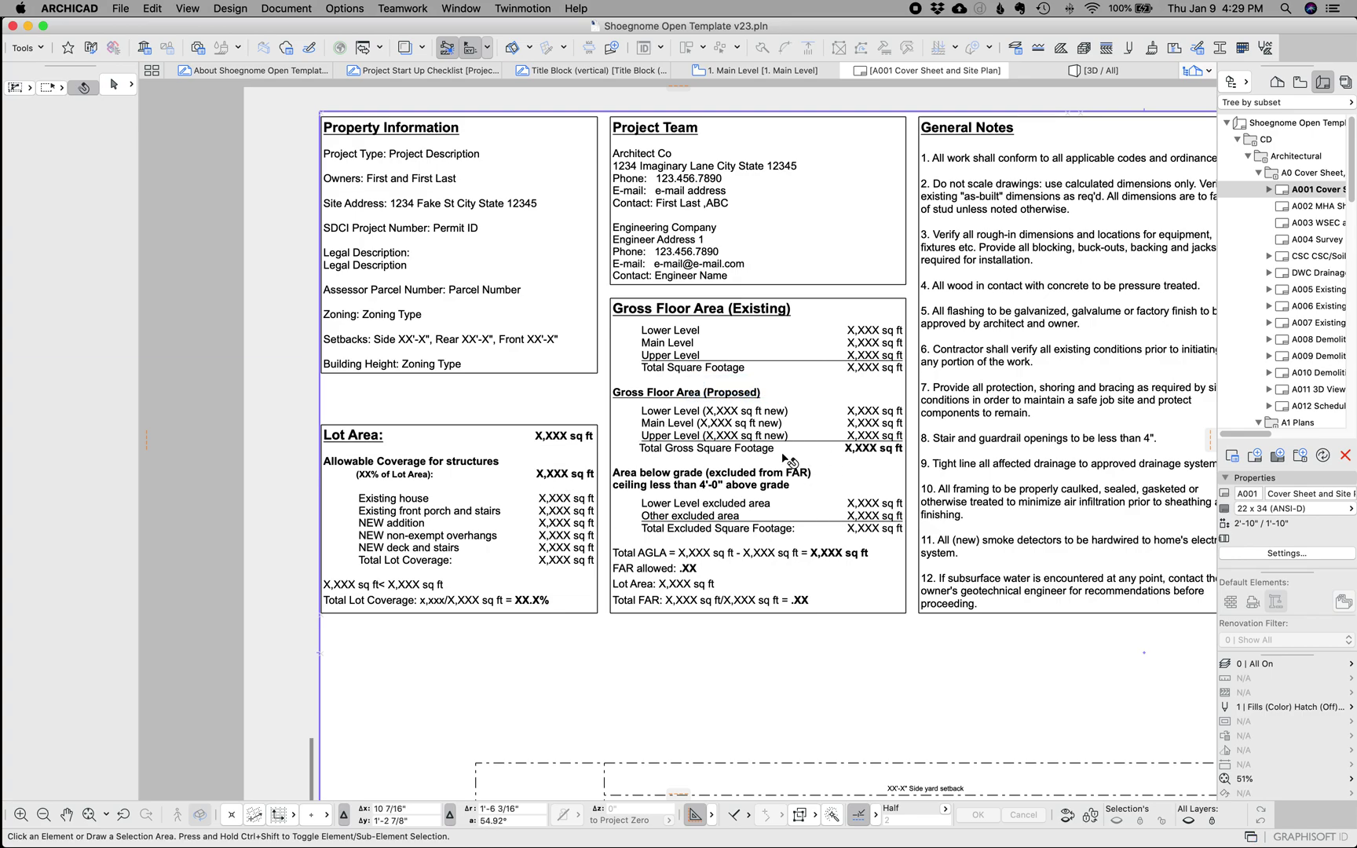
double_click(768, 428)
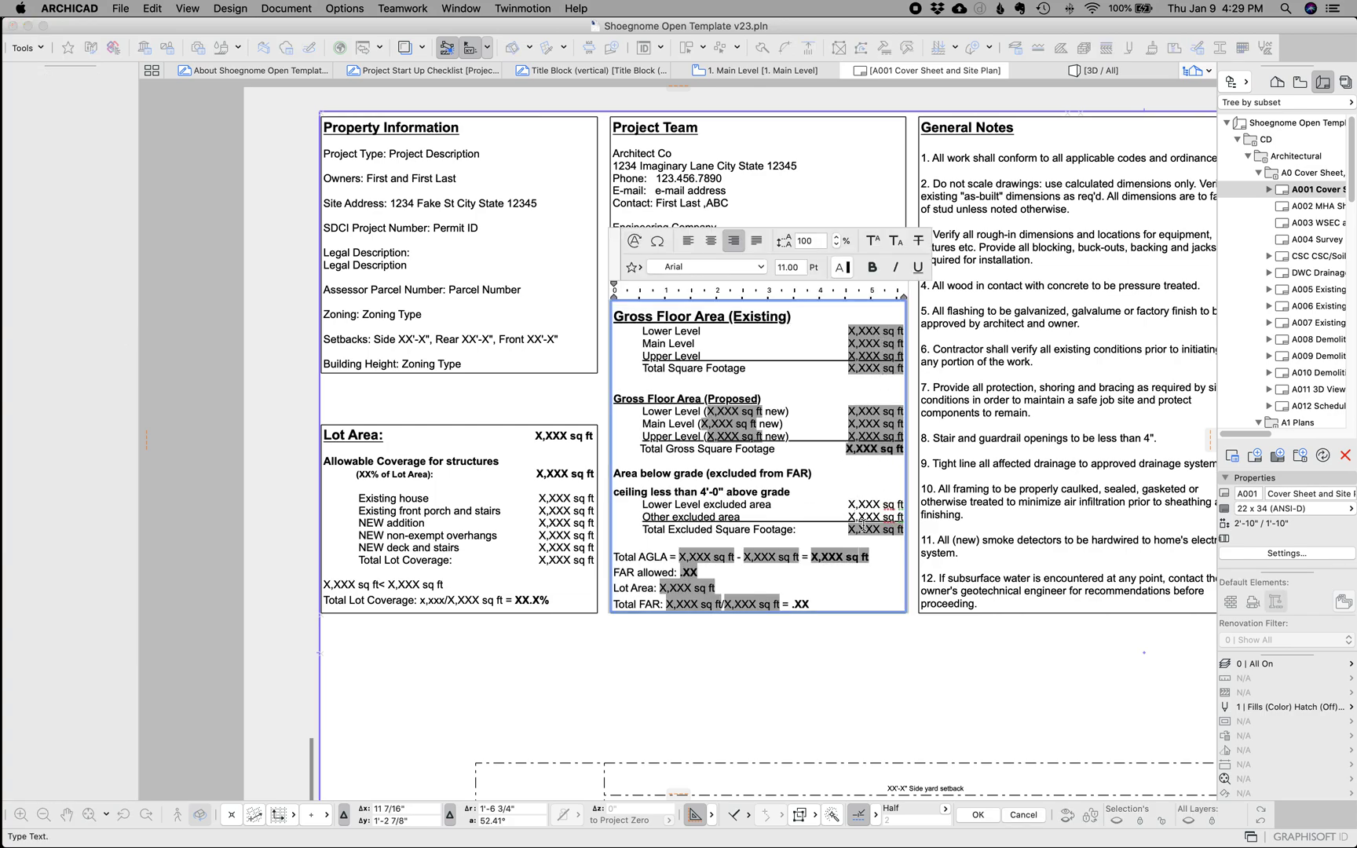
click(764, 651)
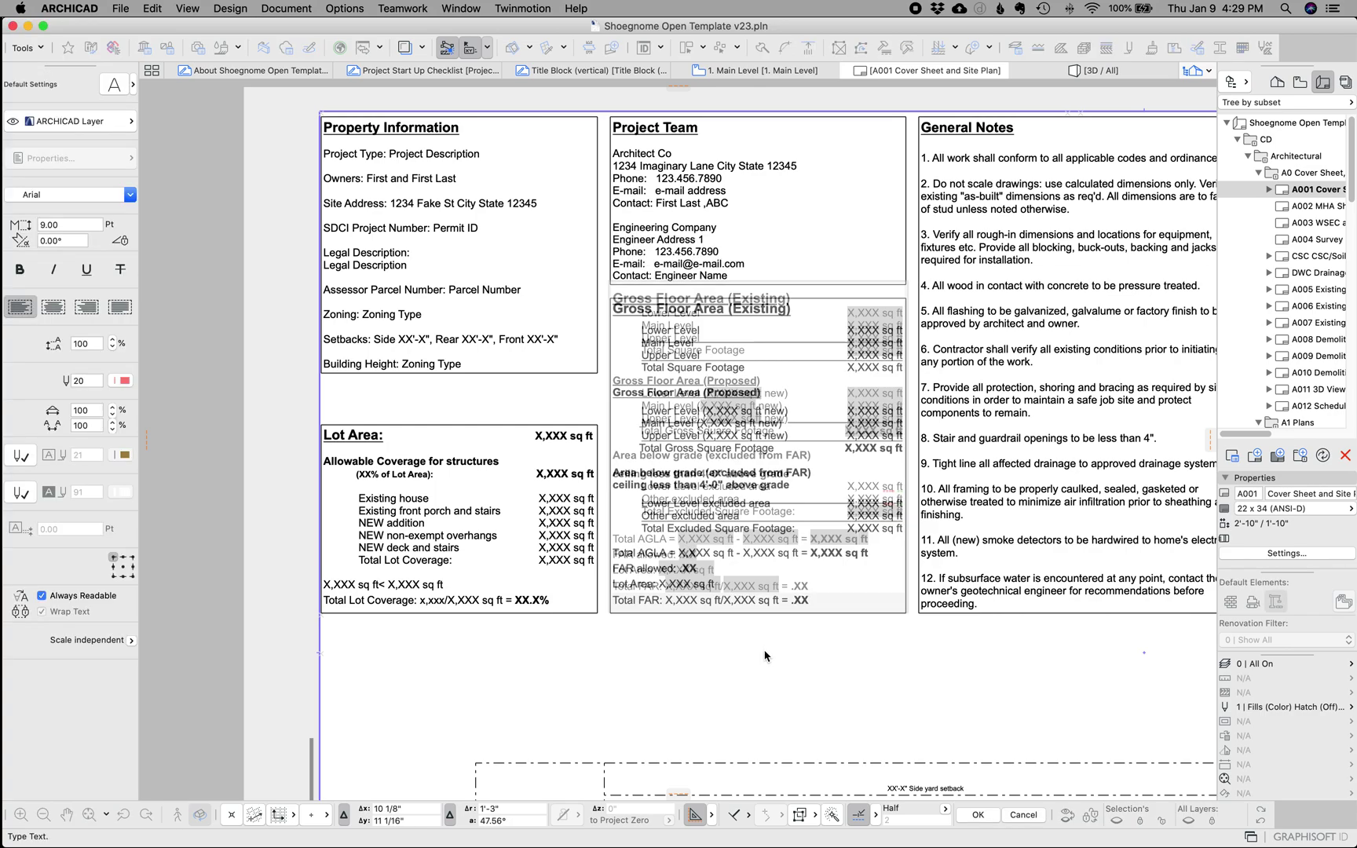
click(773, 654)
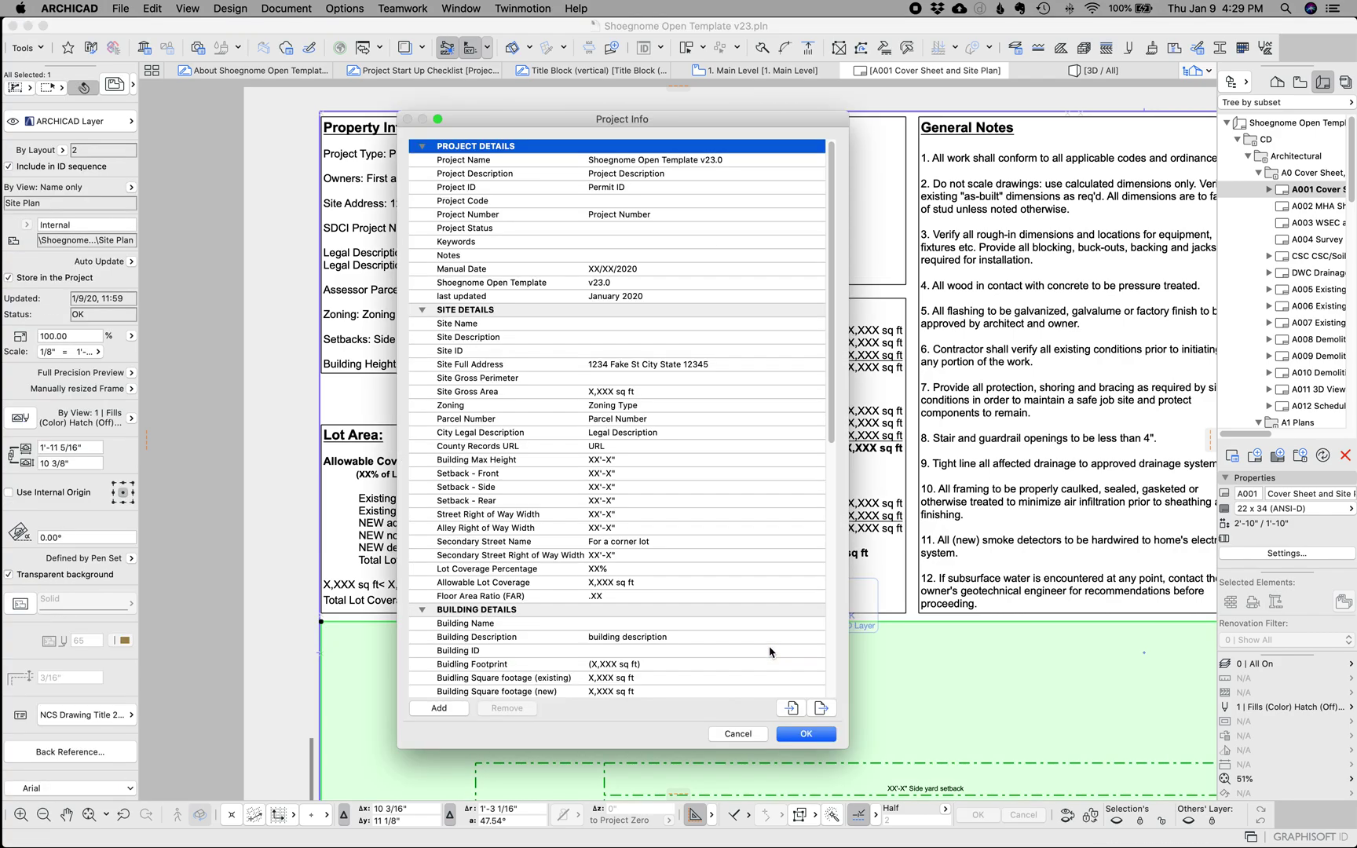
Briefly show Project Info, dismiss it, pan around the cover sheet, and return to 1. Main Level.
key(super+shift+i)
scroll(558, 524, down, 8)
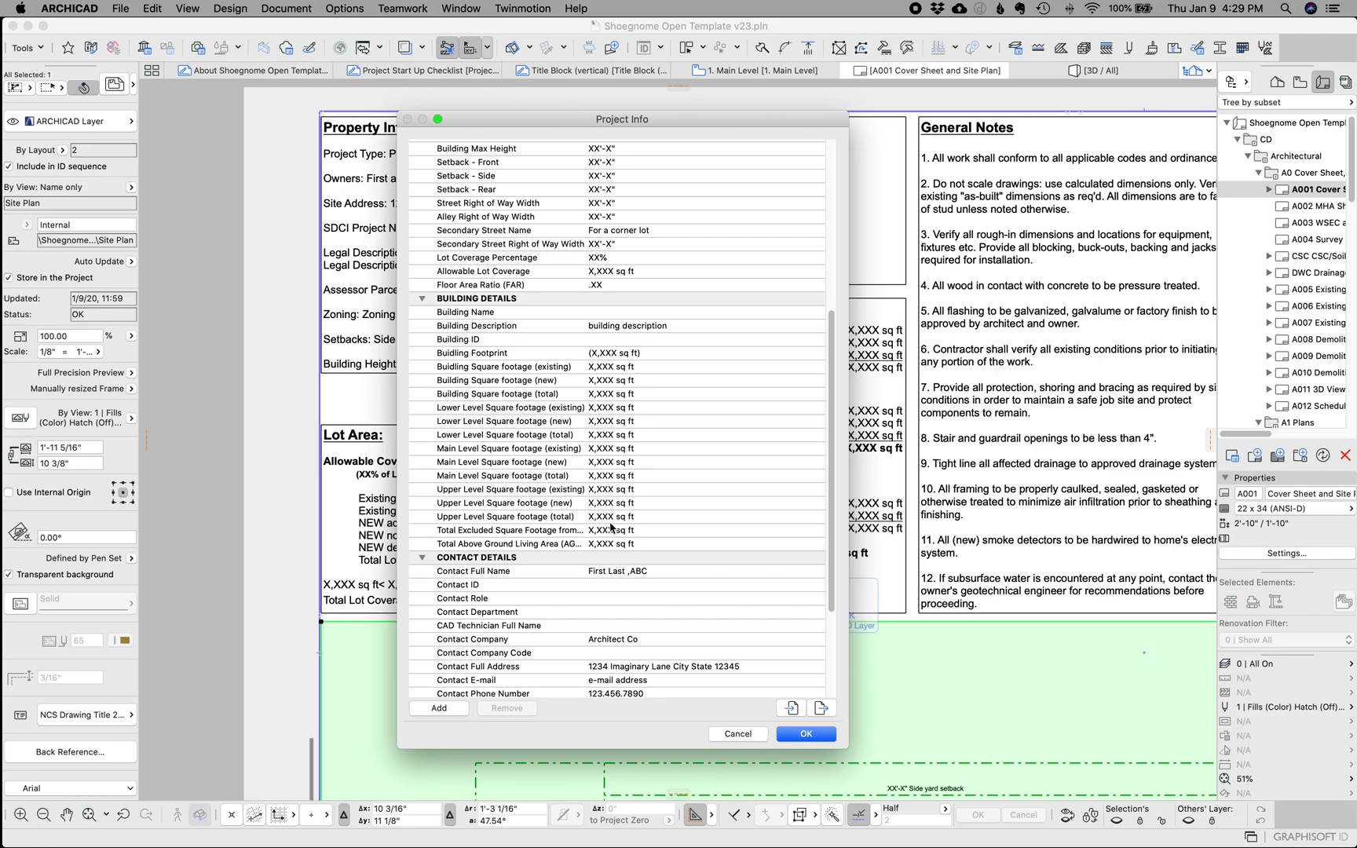
key(Escape)
key(Escape)
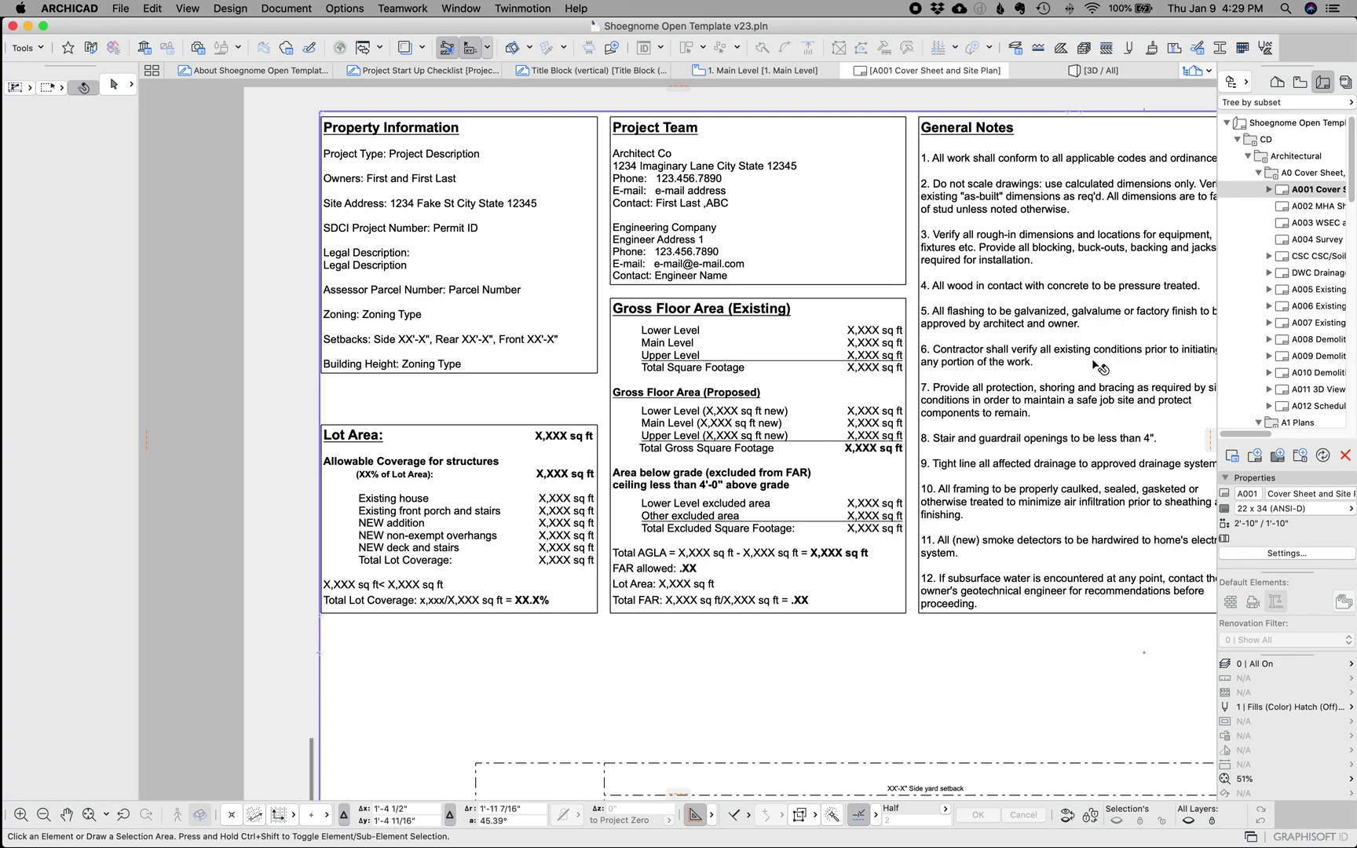
scroll(1097, 366, down, 5)
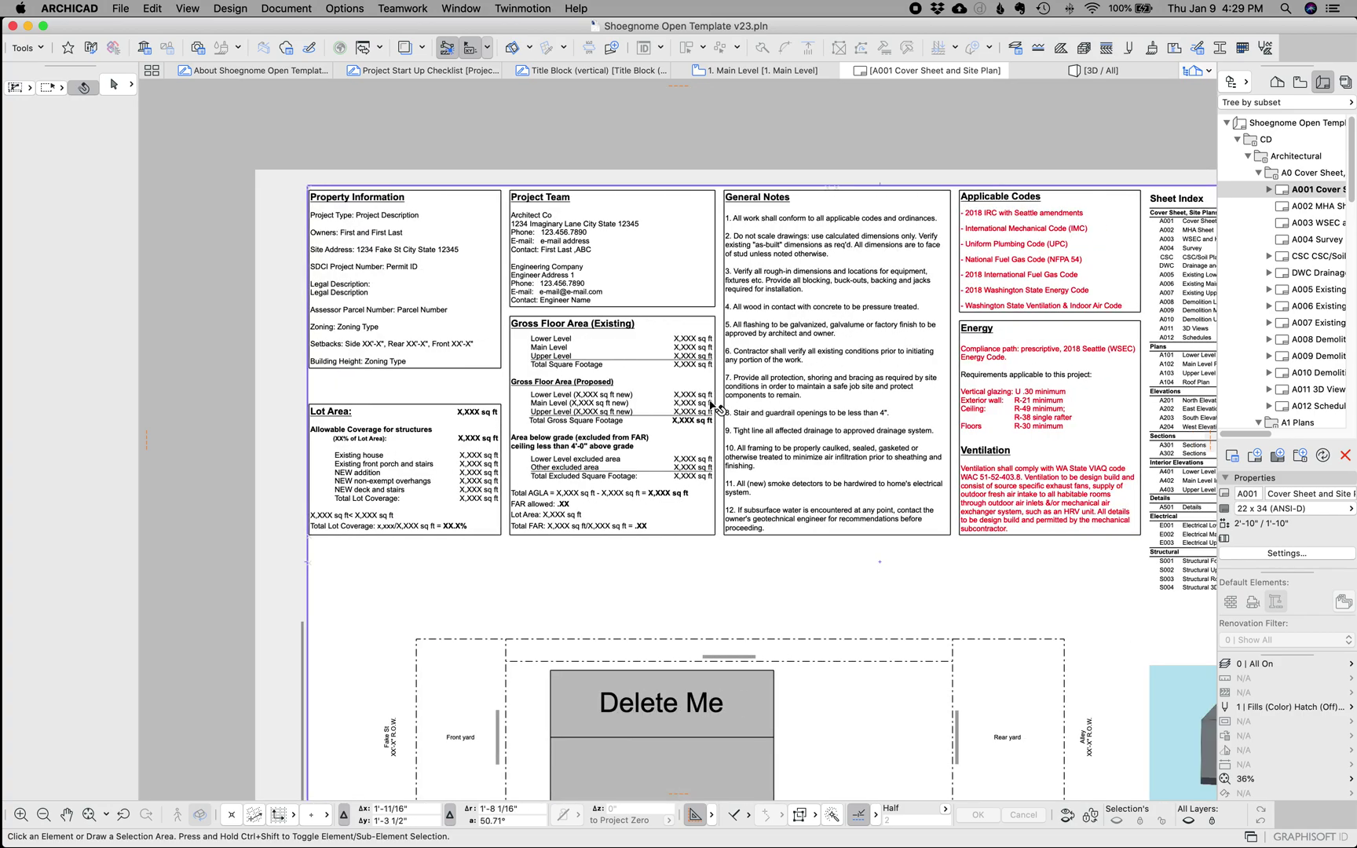
scroll(755, 408, up, 3)
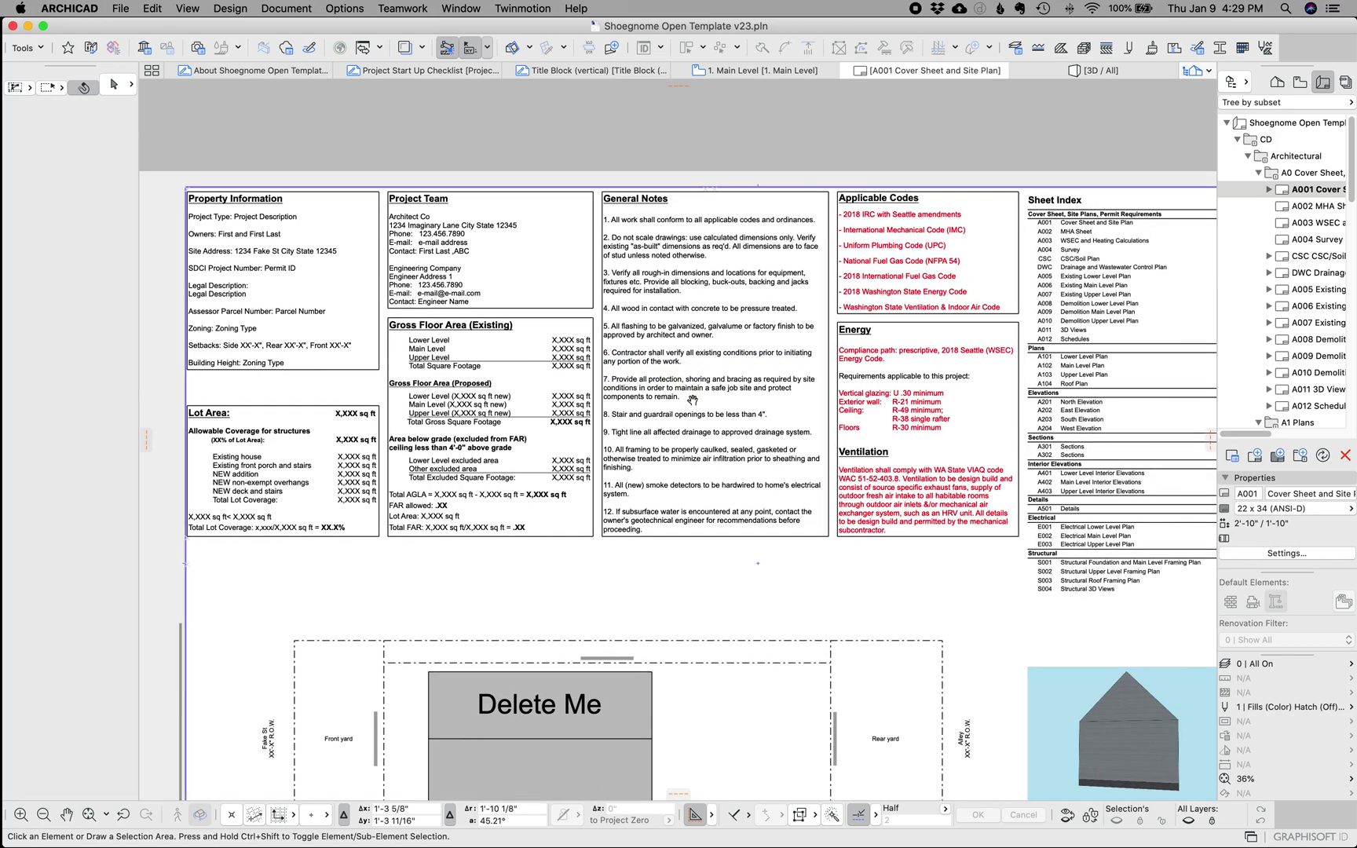
scroll(888, 322, right, 5)
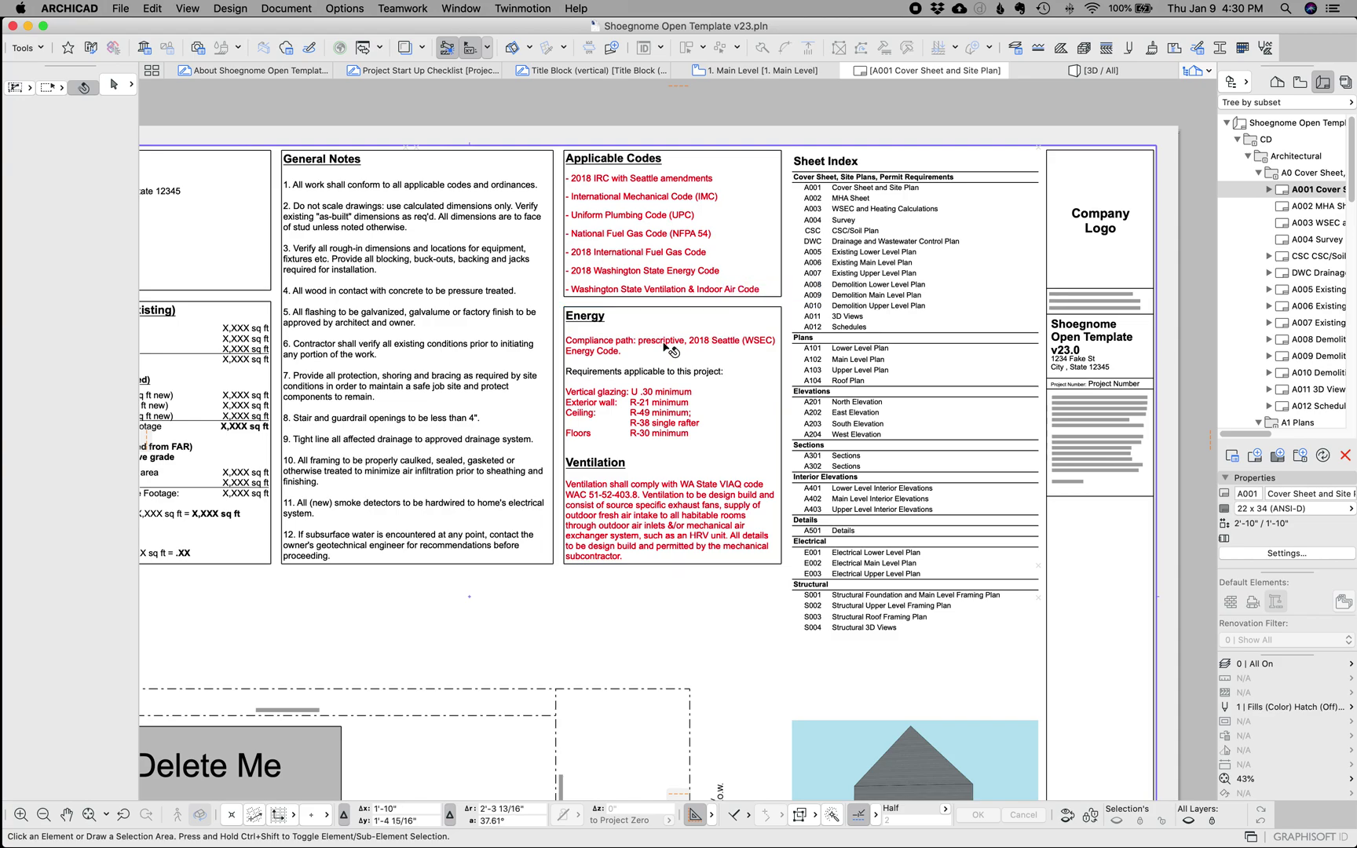
scroll(714, 334, down, 3)
scroll(720, 343, down, 1)
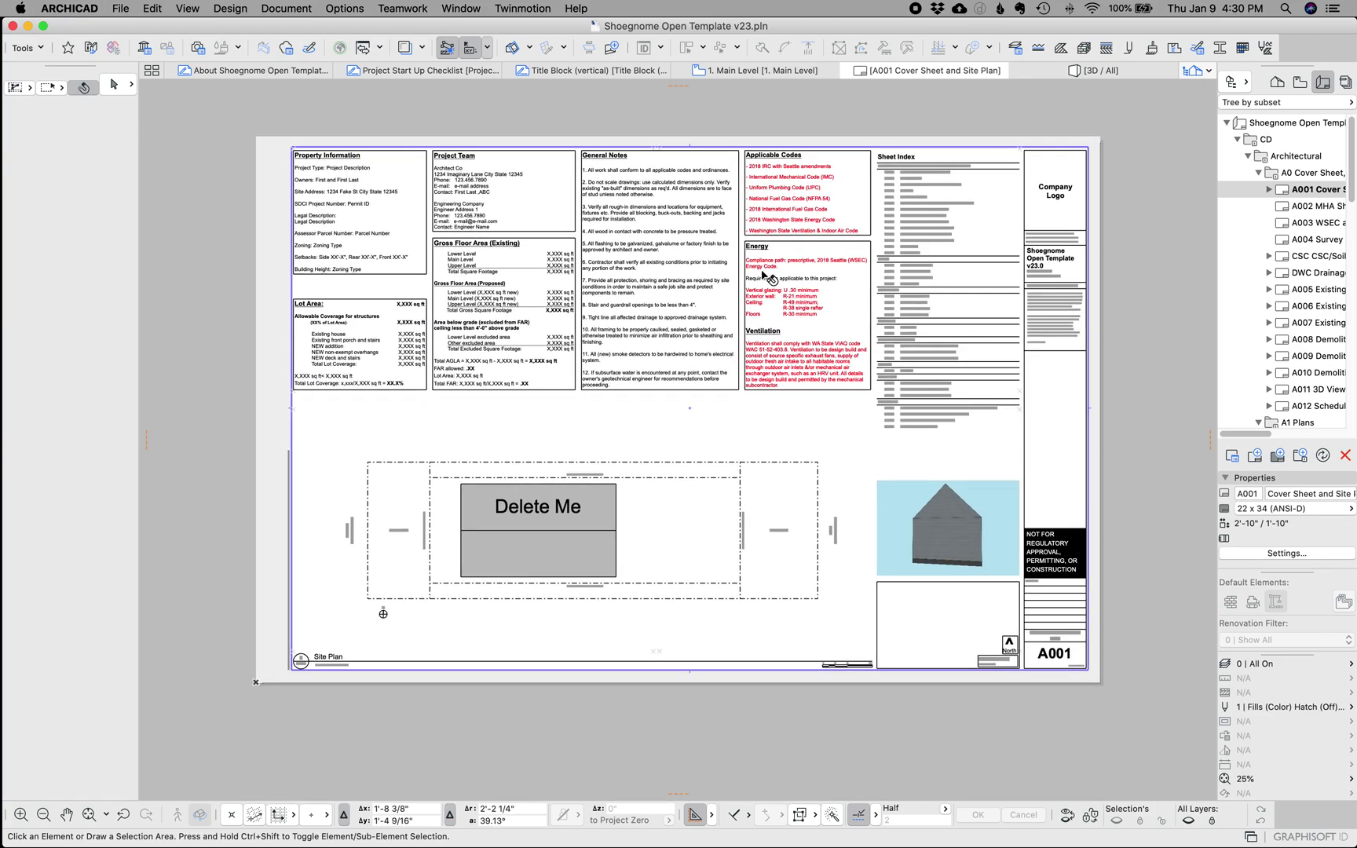
click(760, 70)
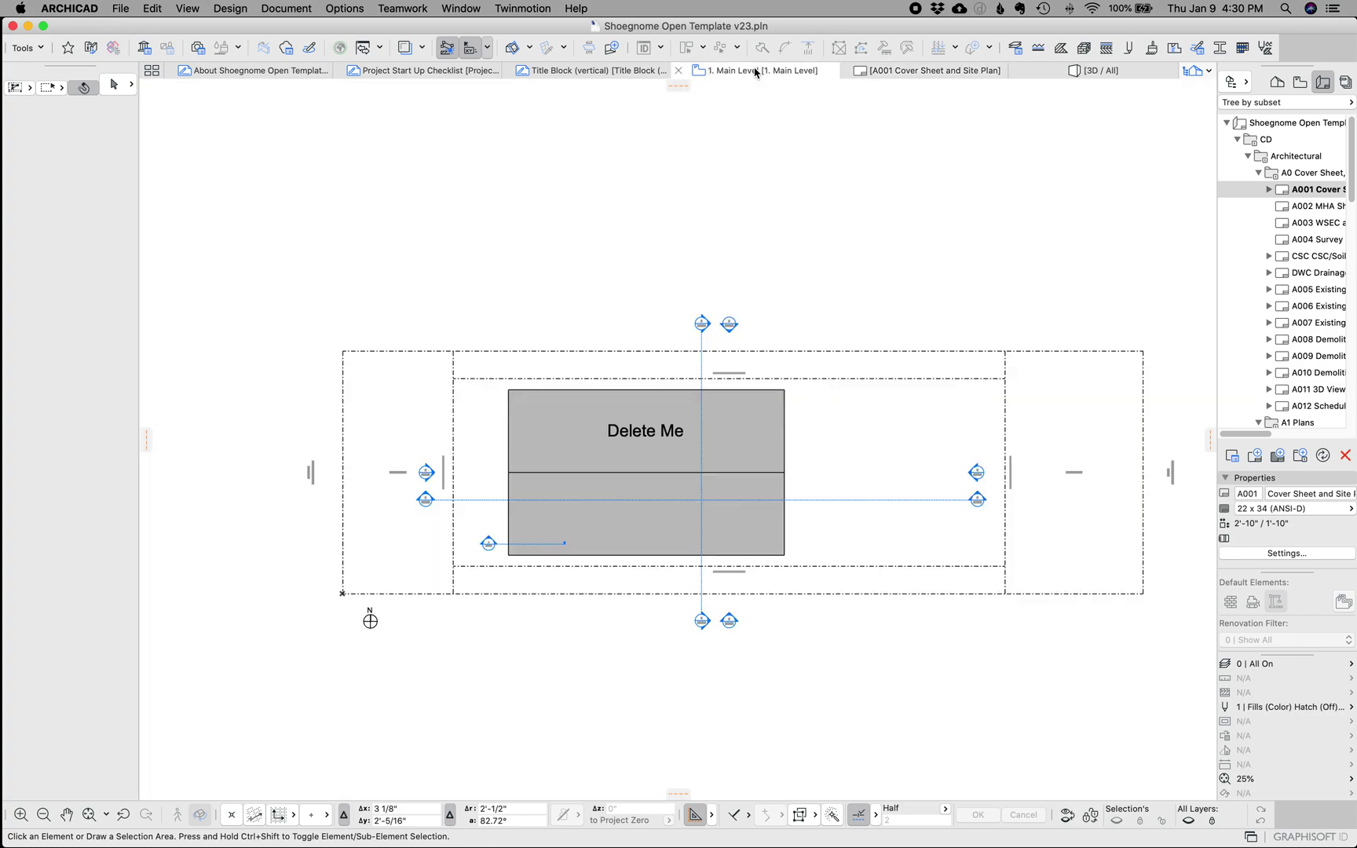
Apply the 1 | Floor Plan layer combination, check the Delete Me object's settings, then show the Layout Book.
click(1275, 664)
click(1272, 700)
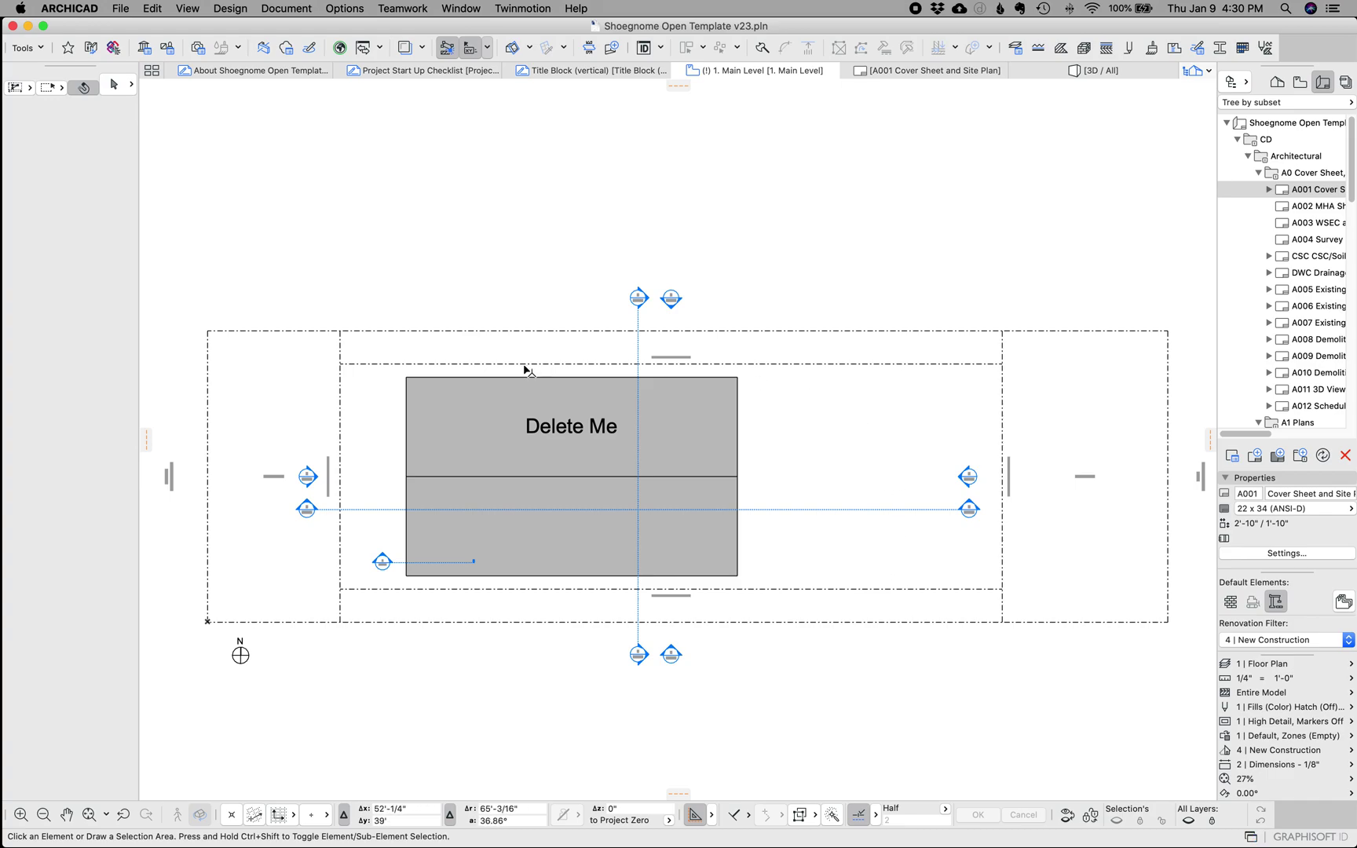
click(738, 387)
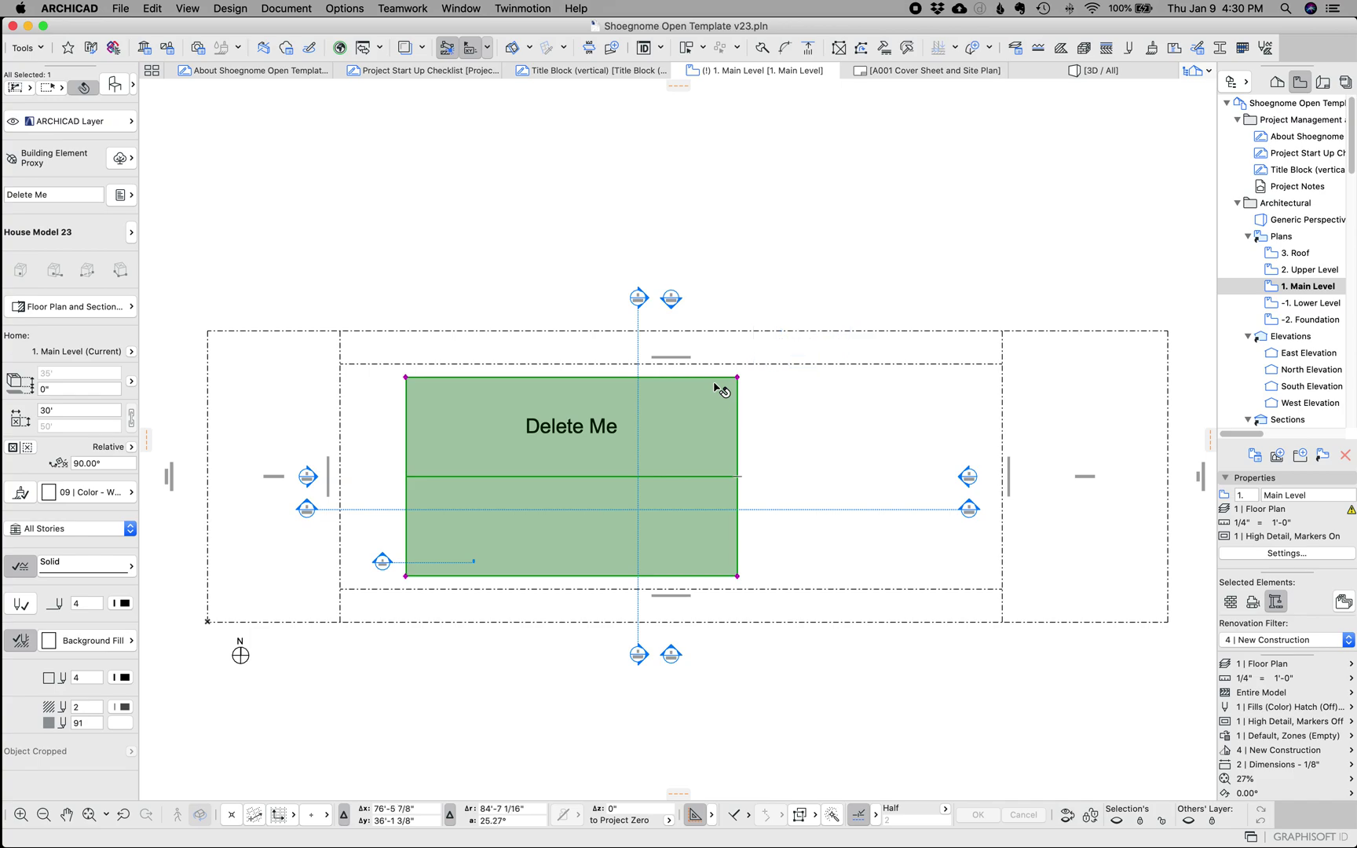
click(115, 85)
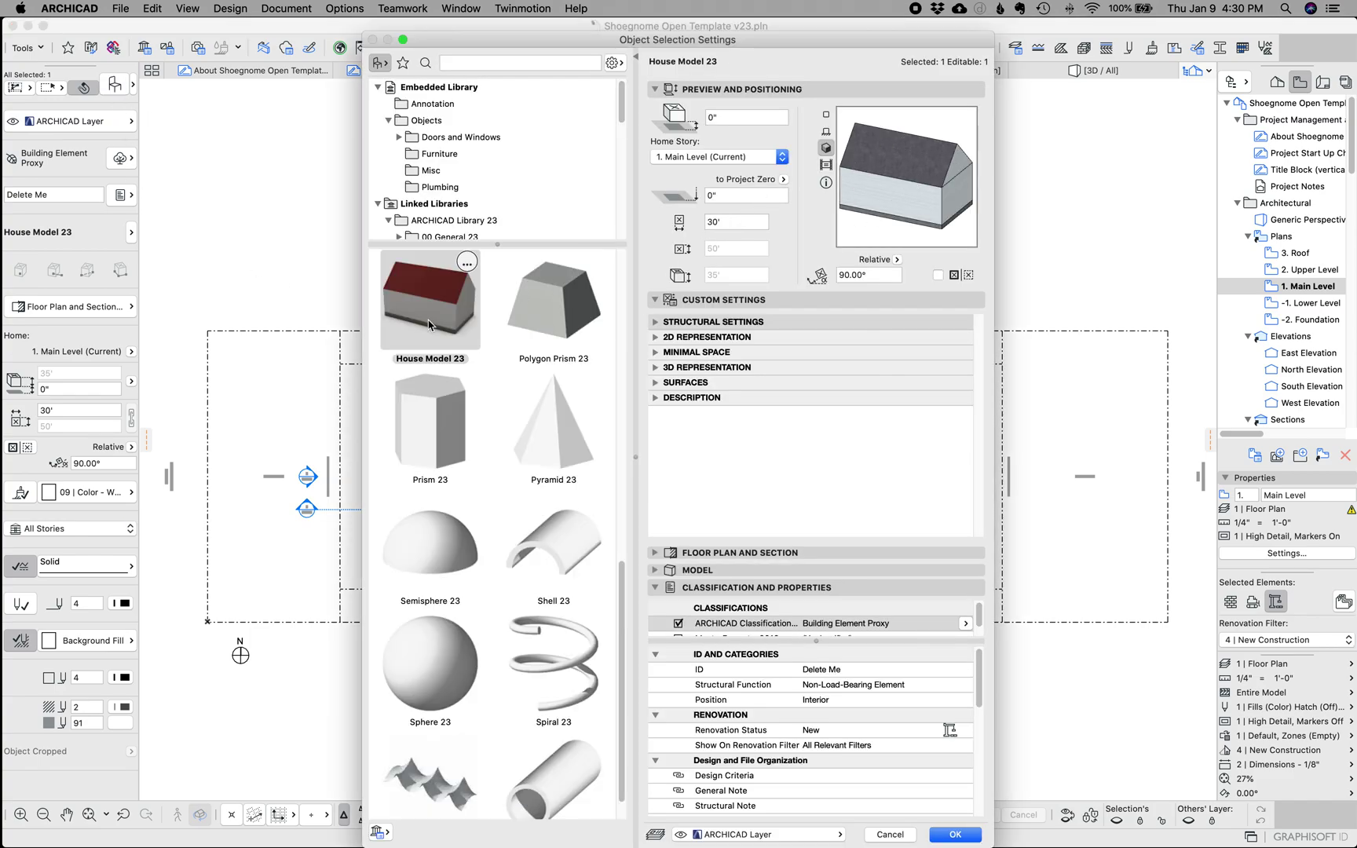
key(Escape)
click(950, 298)
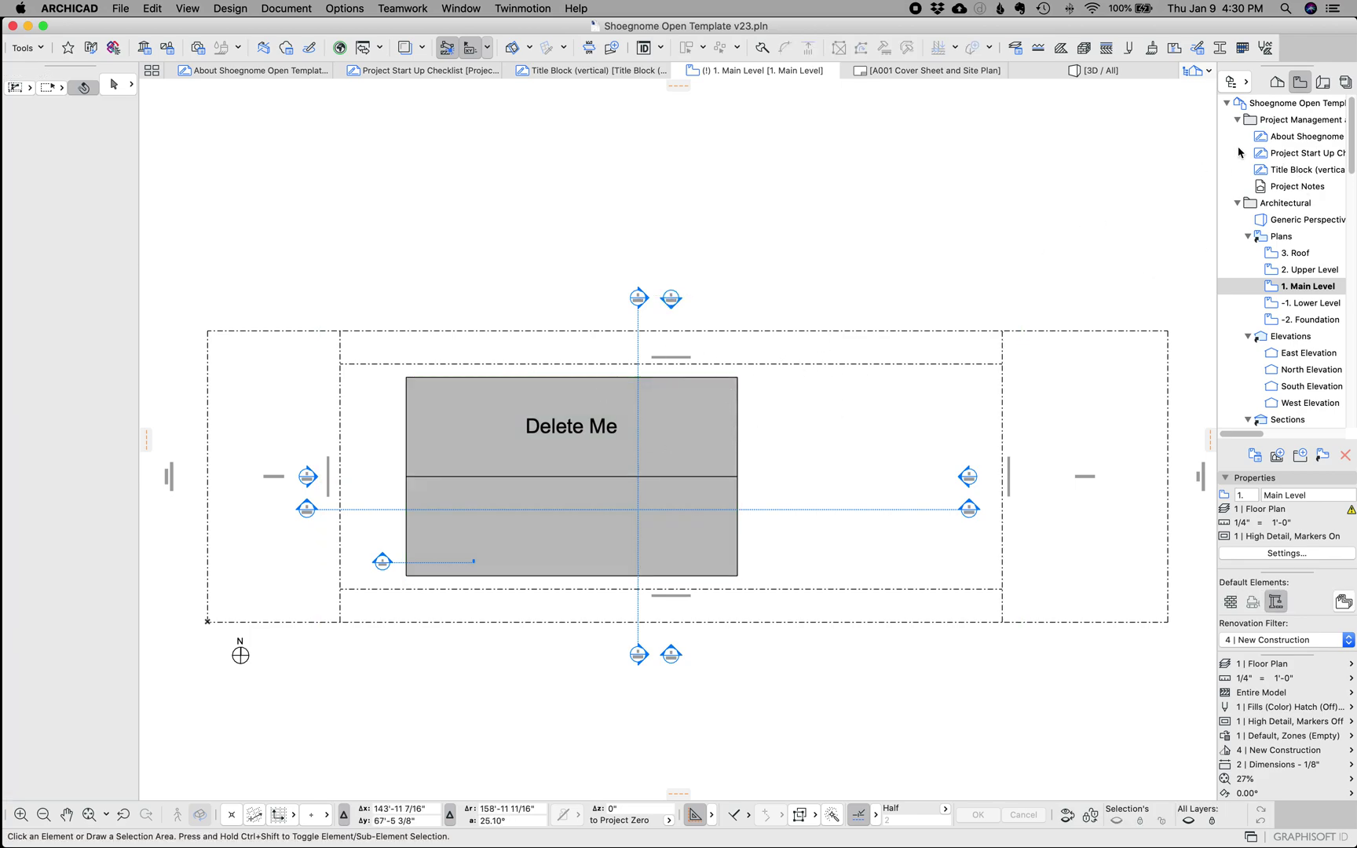
click(1324, 81)
scroll(1315, 330, down, 5)
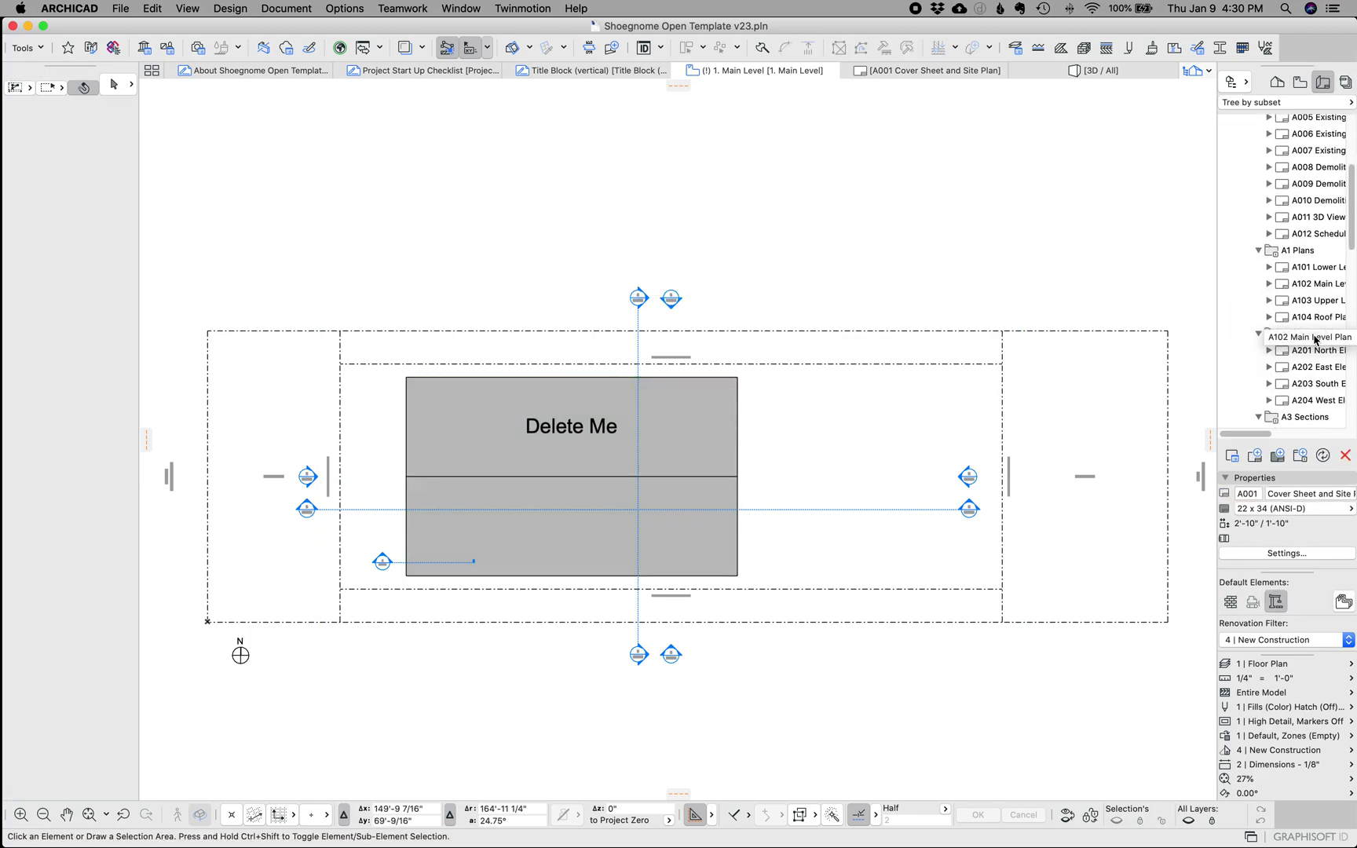
Open the A202, A201, A203 and A204 elevation layouts in turn, then close their layout tab.
double_click(1316, 366)
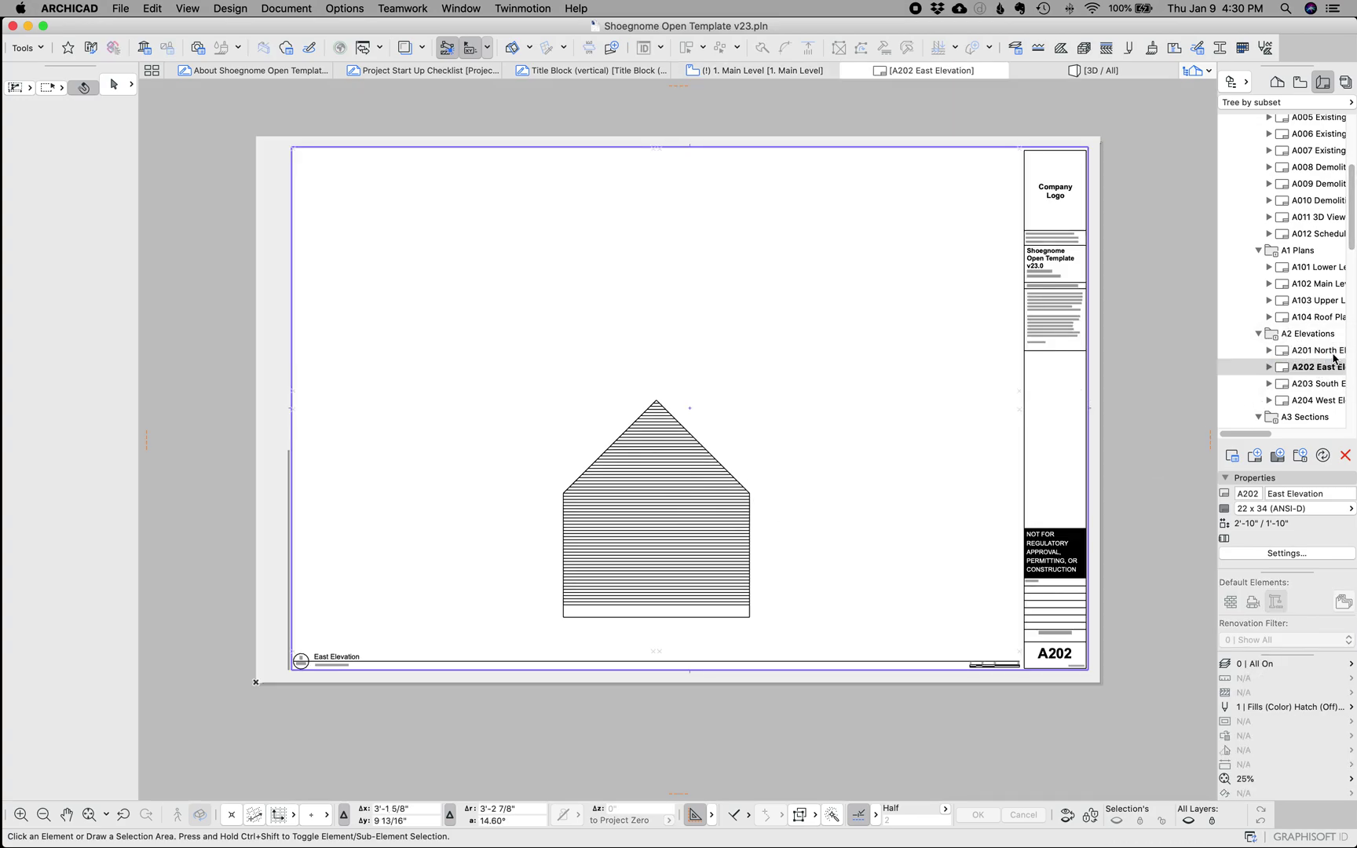
double_click(1332, 351)
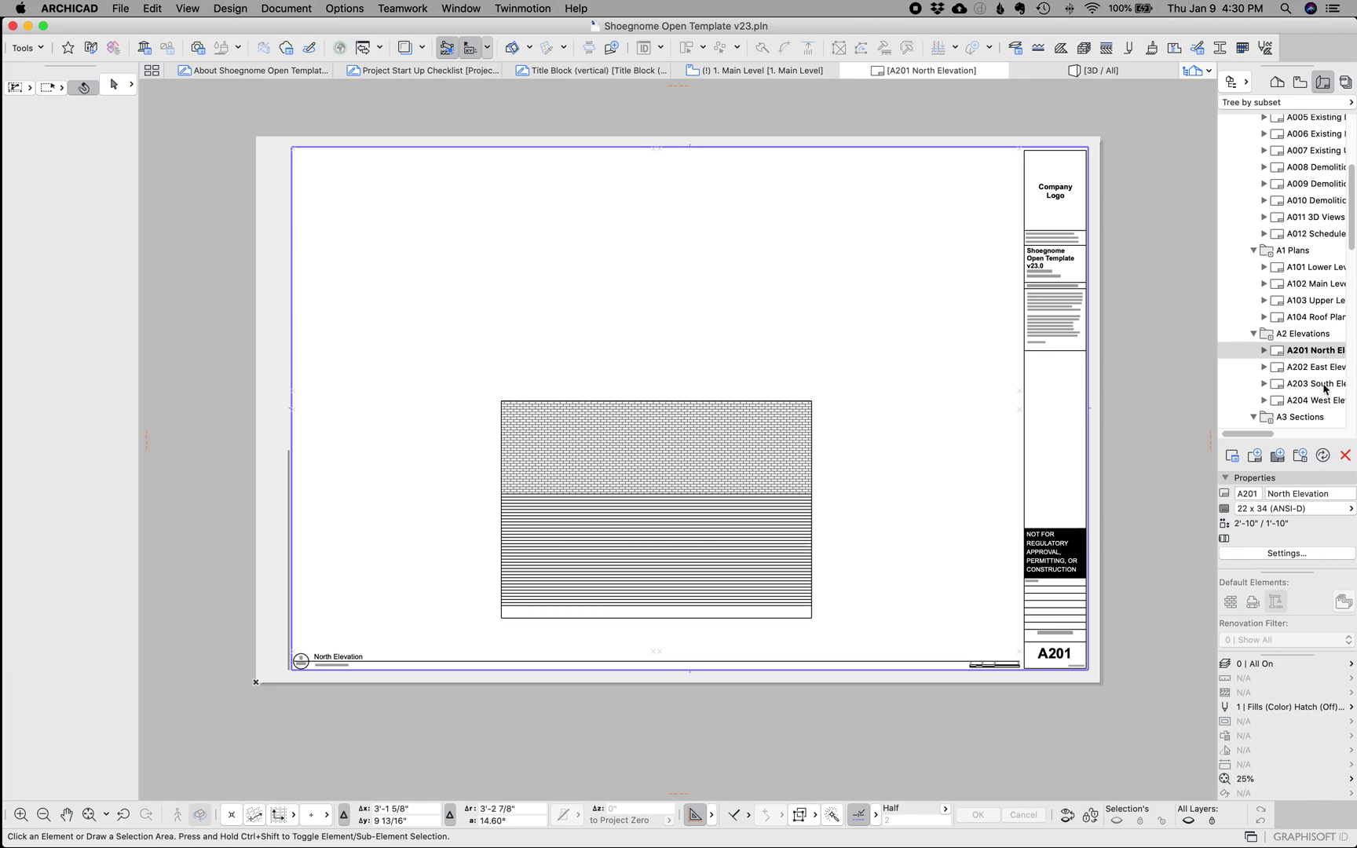
double_click(1325, 386)
click(1319, 401)
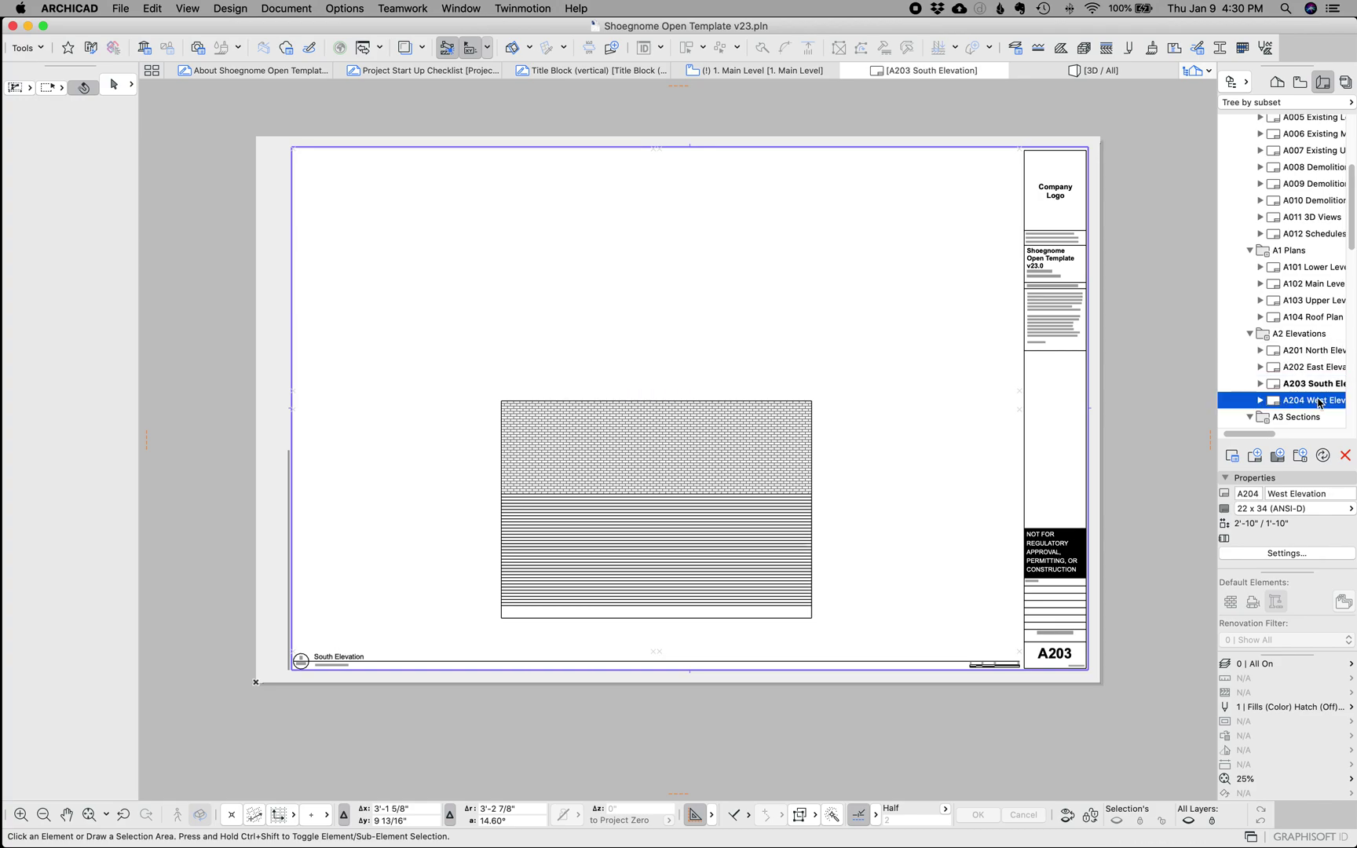
double_click(1319, 401)
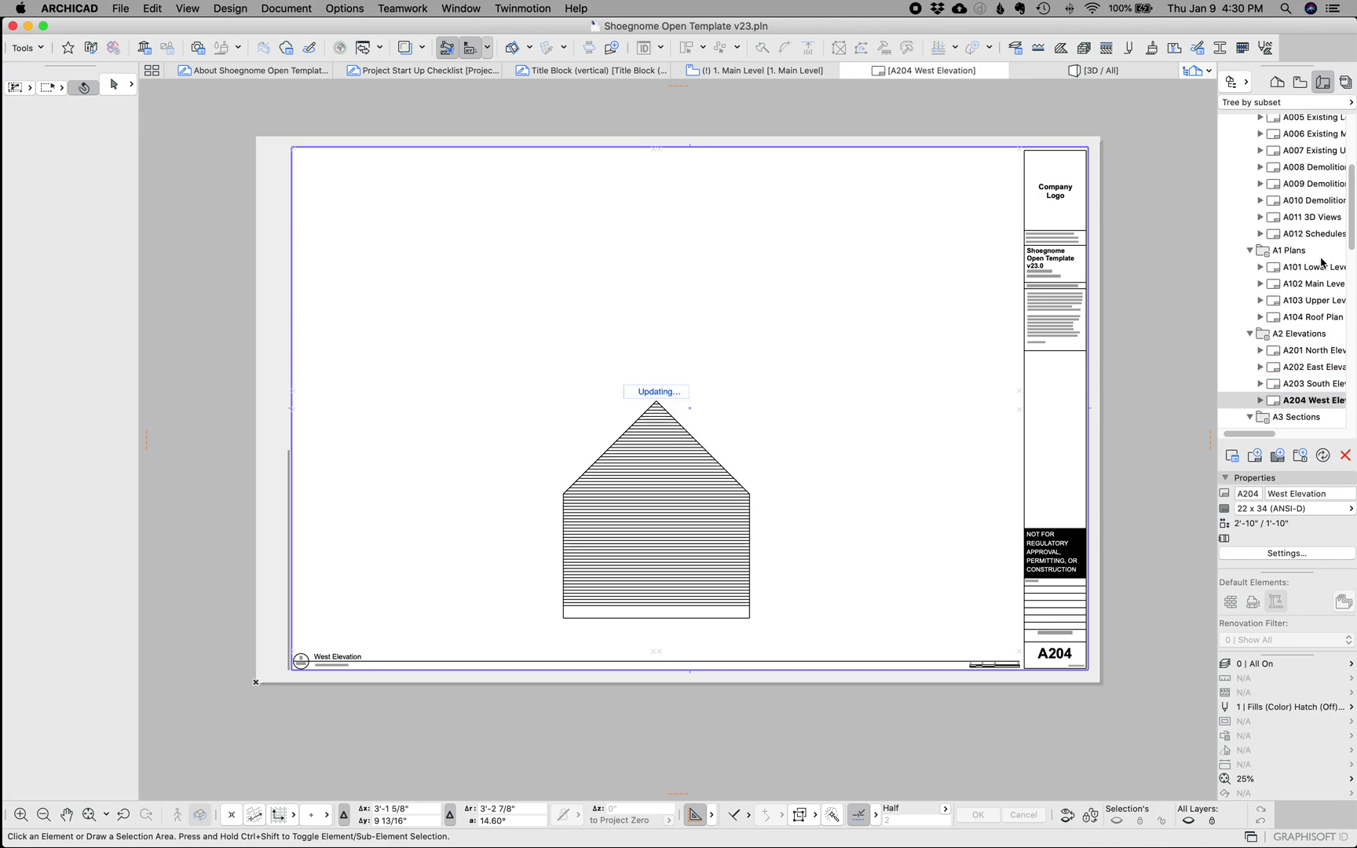
click(848, 71)
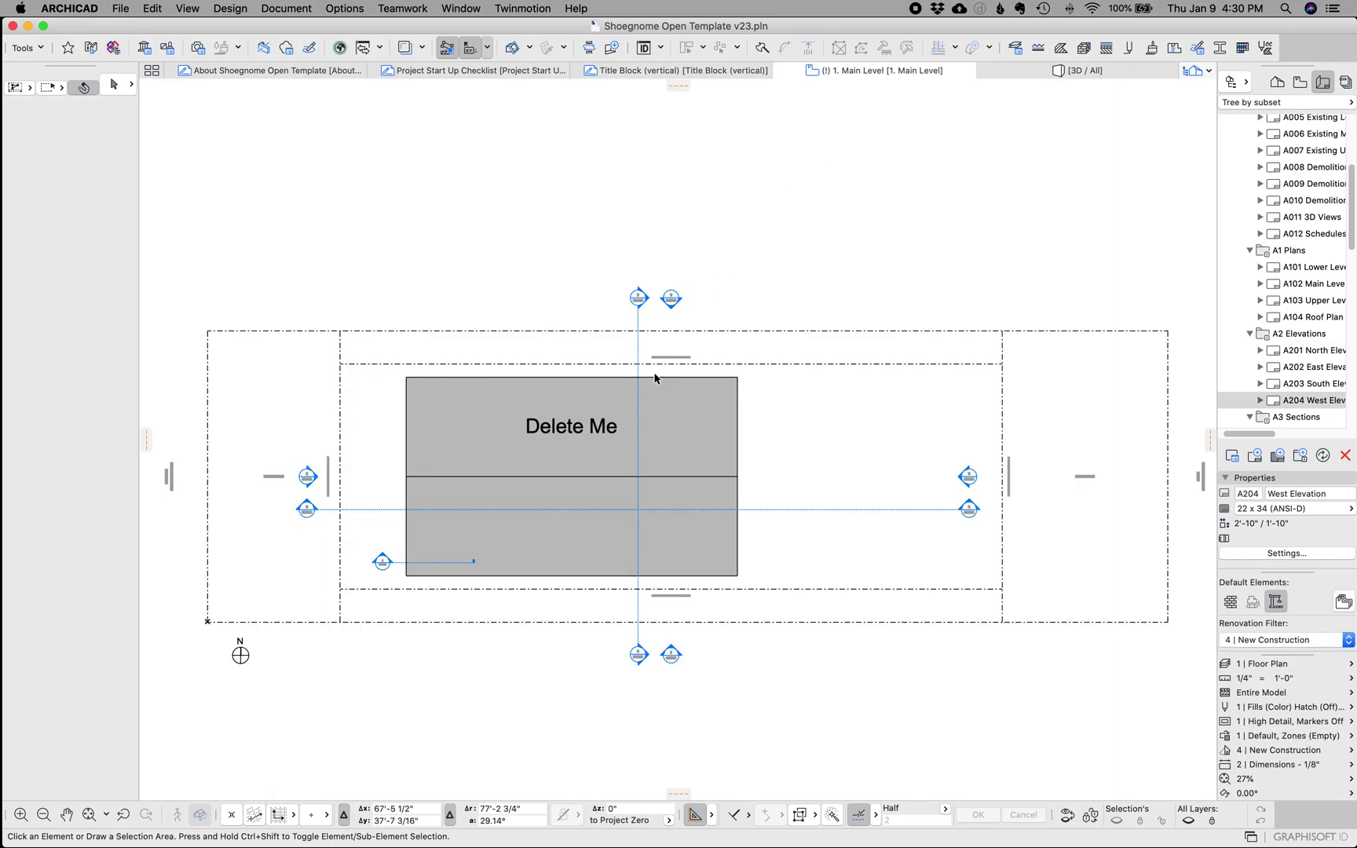
click(683, 403)
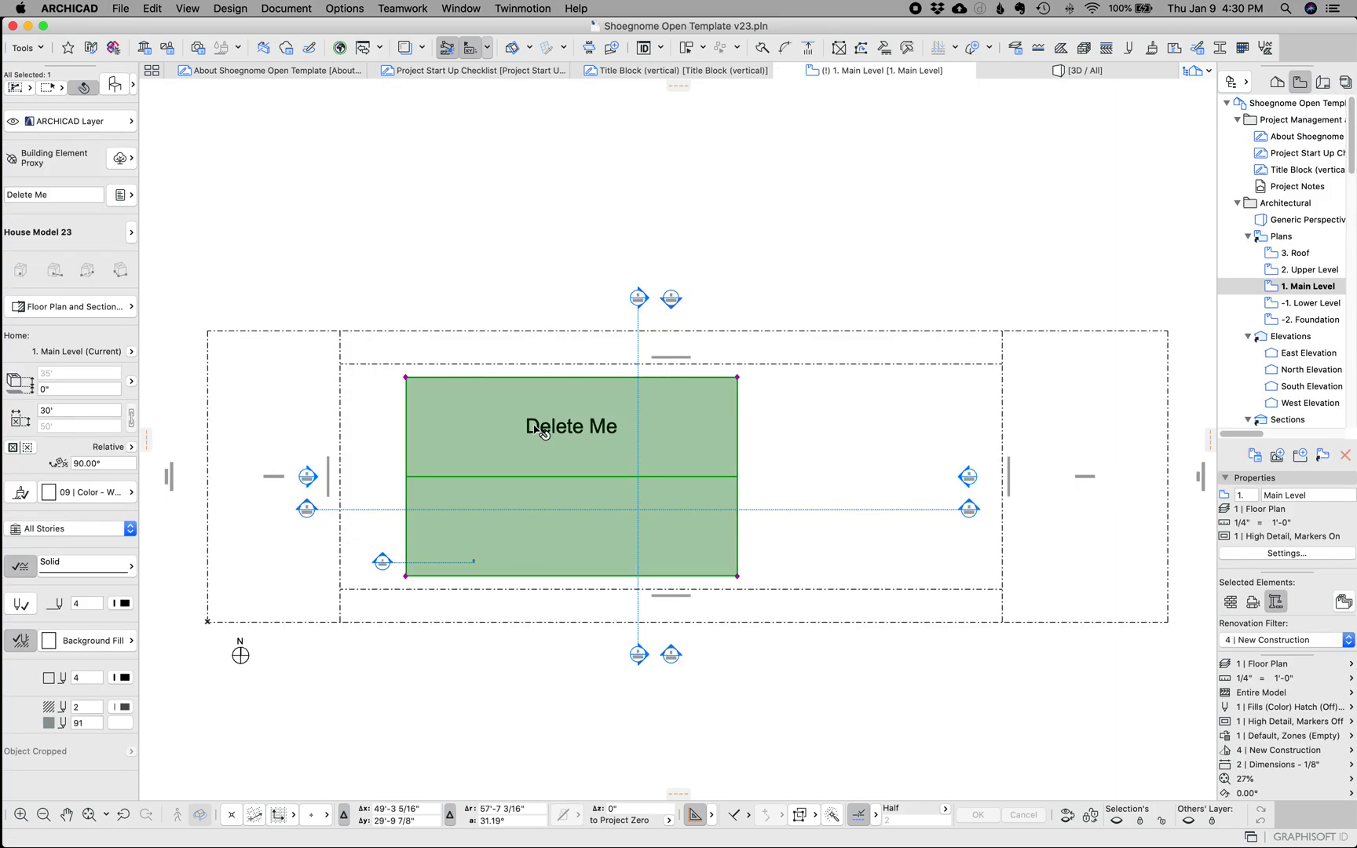
key(Delete)
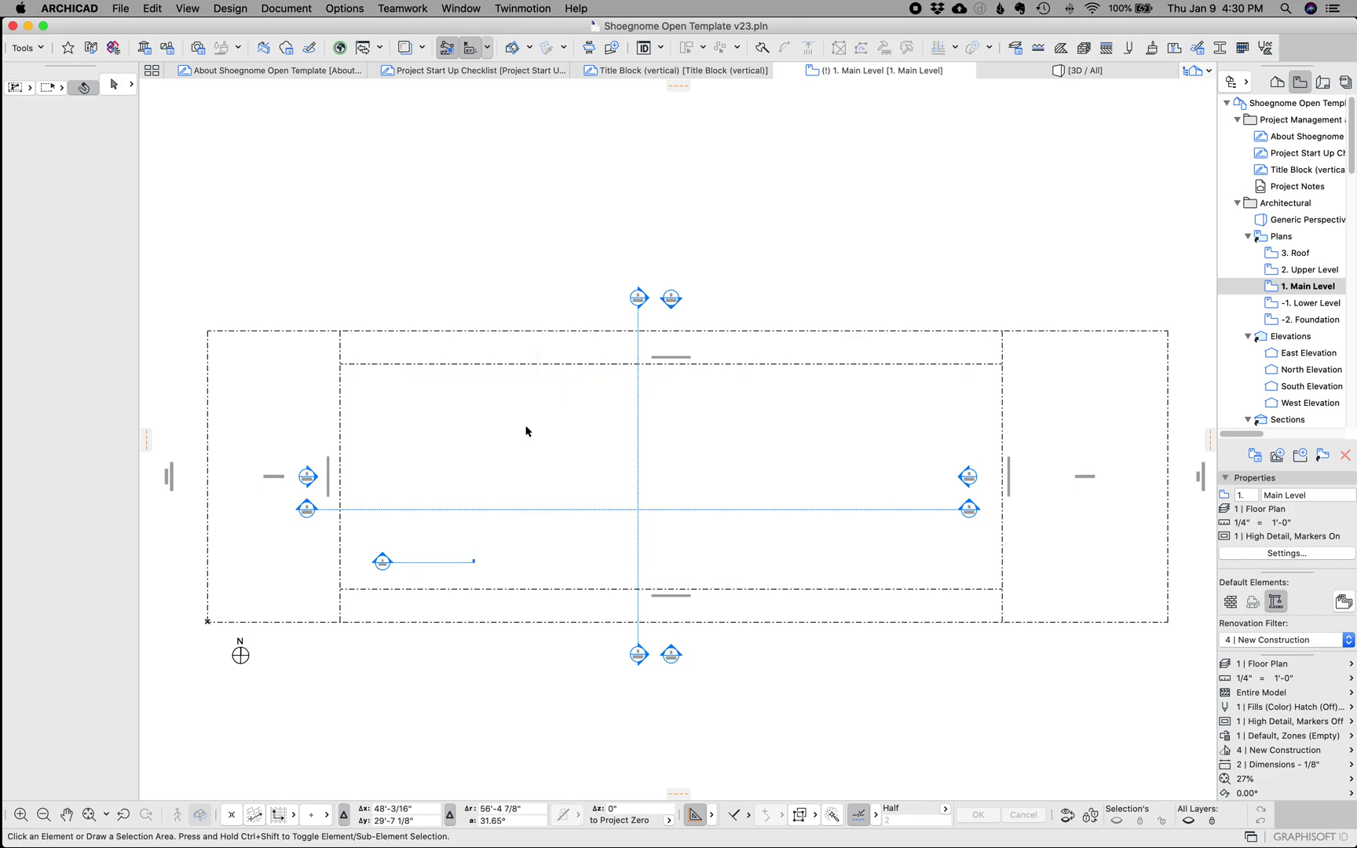
key(super+z)
click(549, 428)
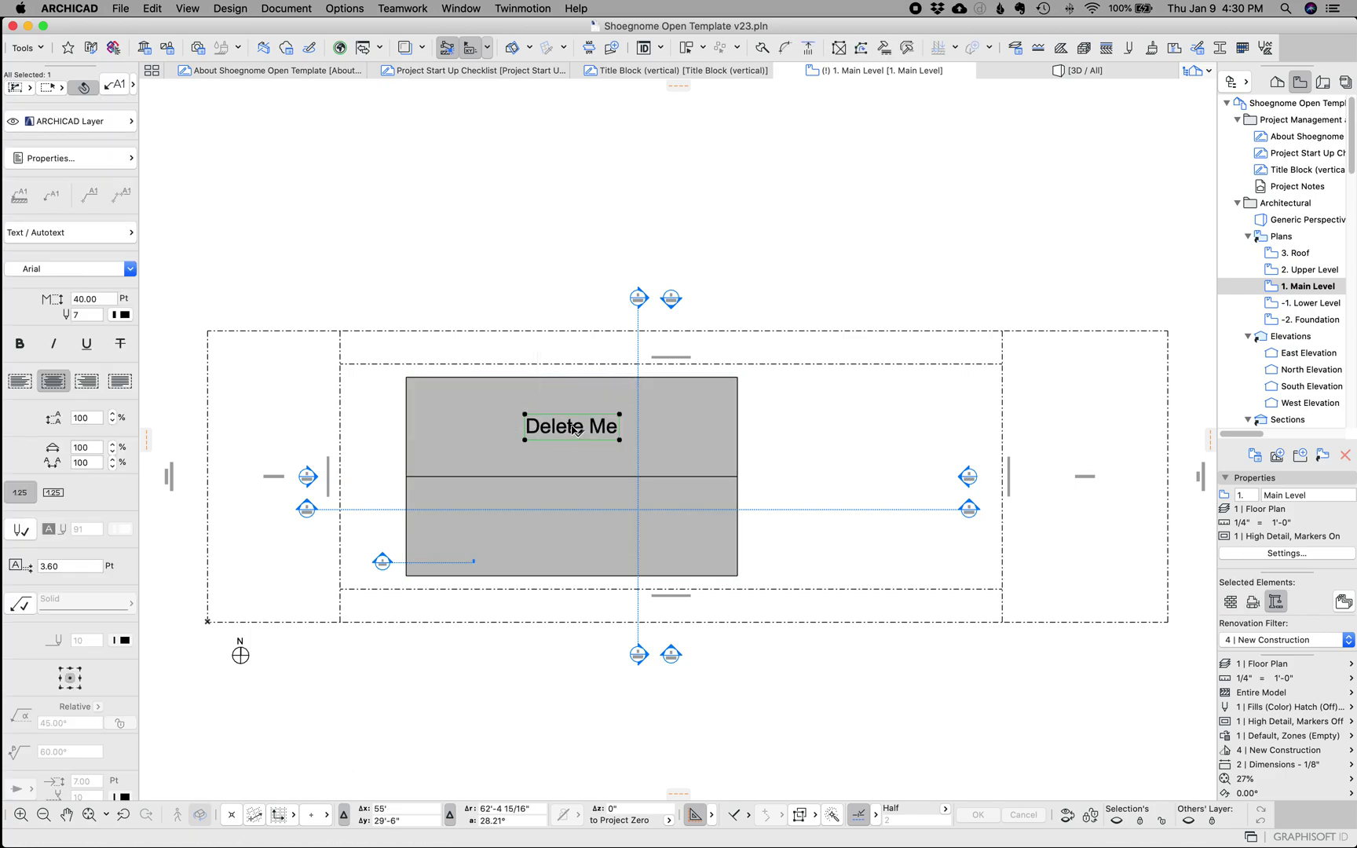
click(491, 388)
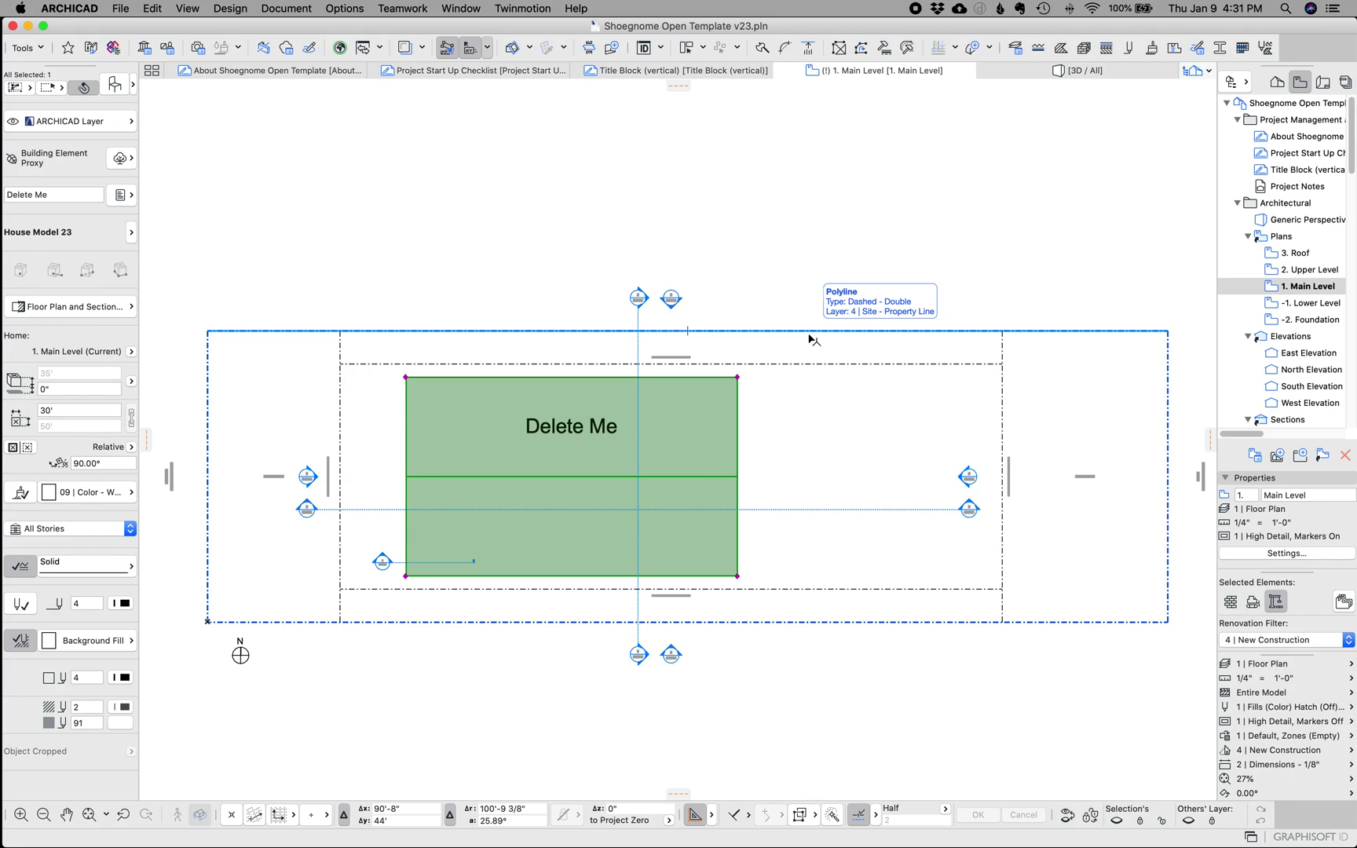
click(898, 207)
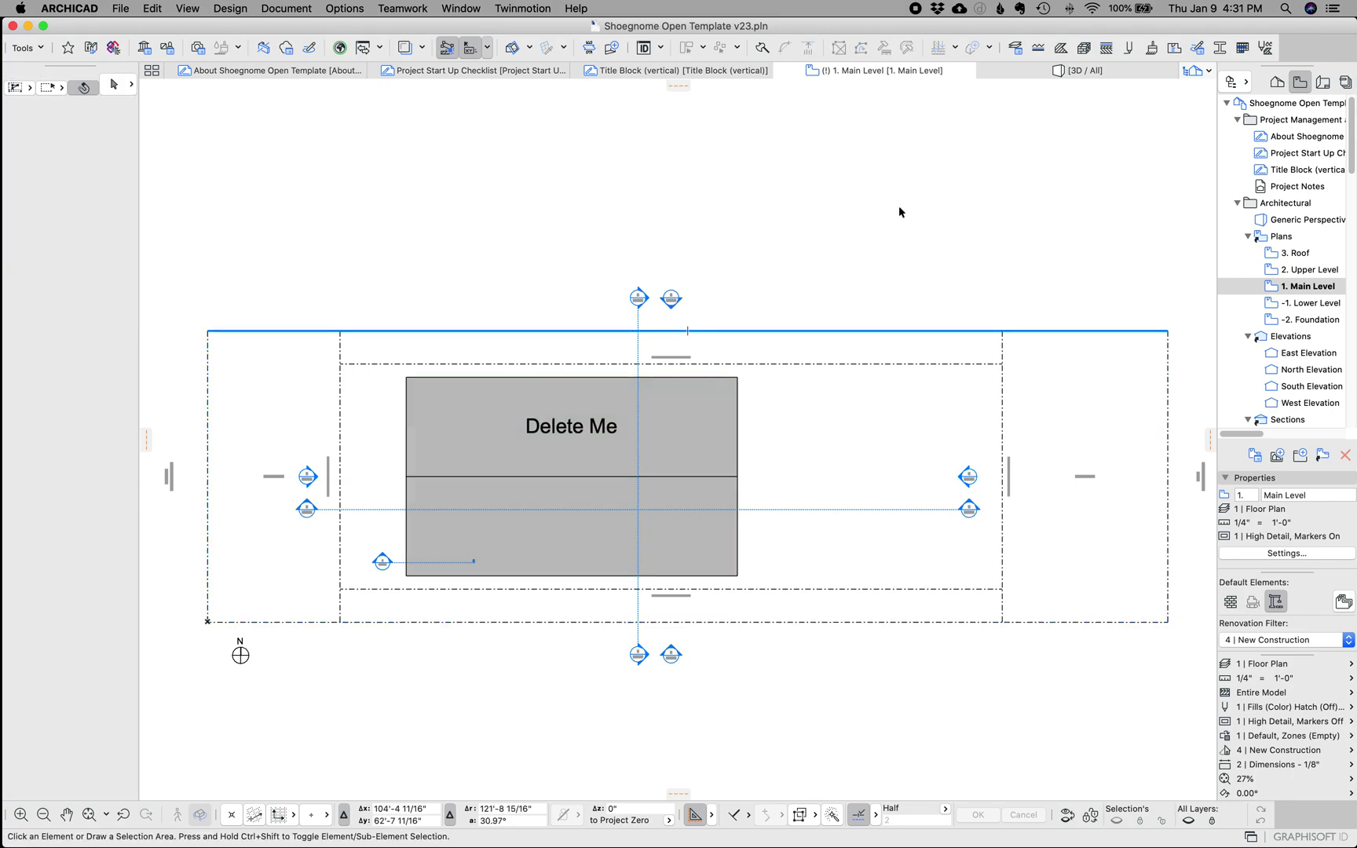
Open Favorites and browse the Stairs AC23 OOTB starting-point presets.
middle_drag(976, 221, 889, 222)
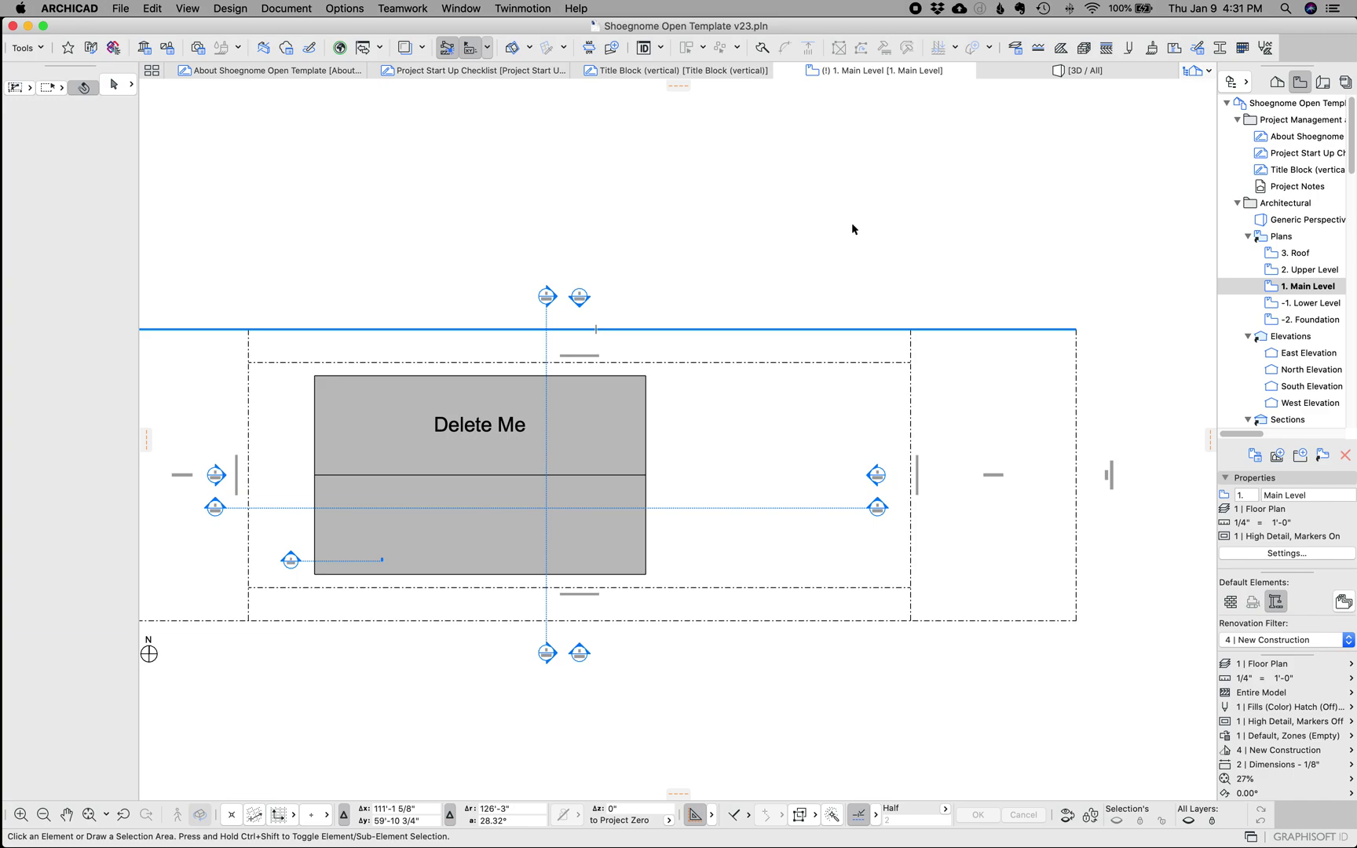
click(68, 47)
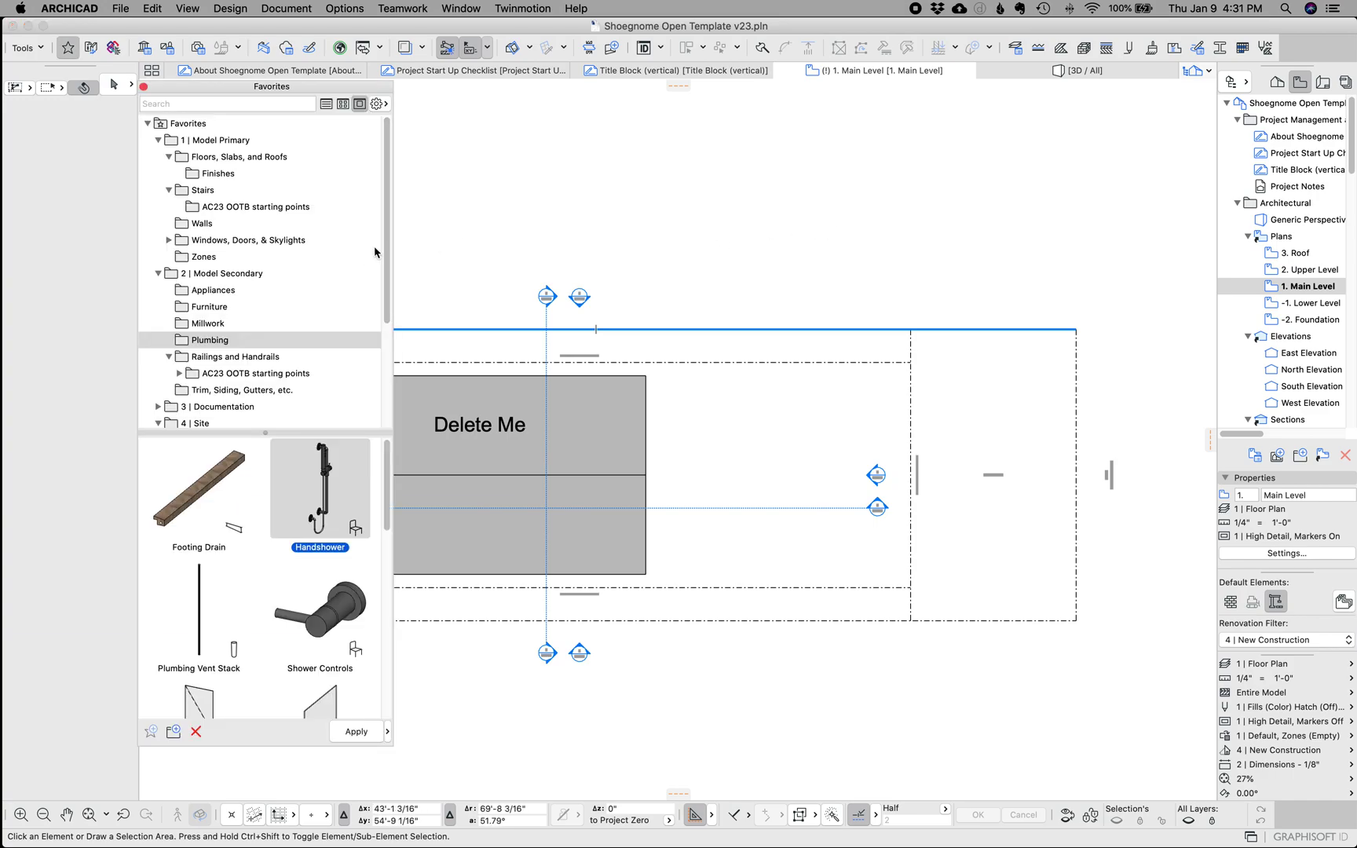
scroll(381, 298, down, 5)
scroll(383, 306, up, 5)
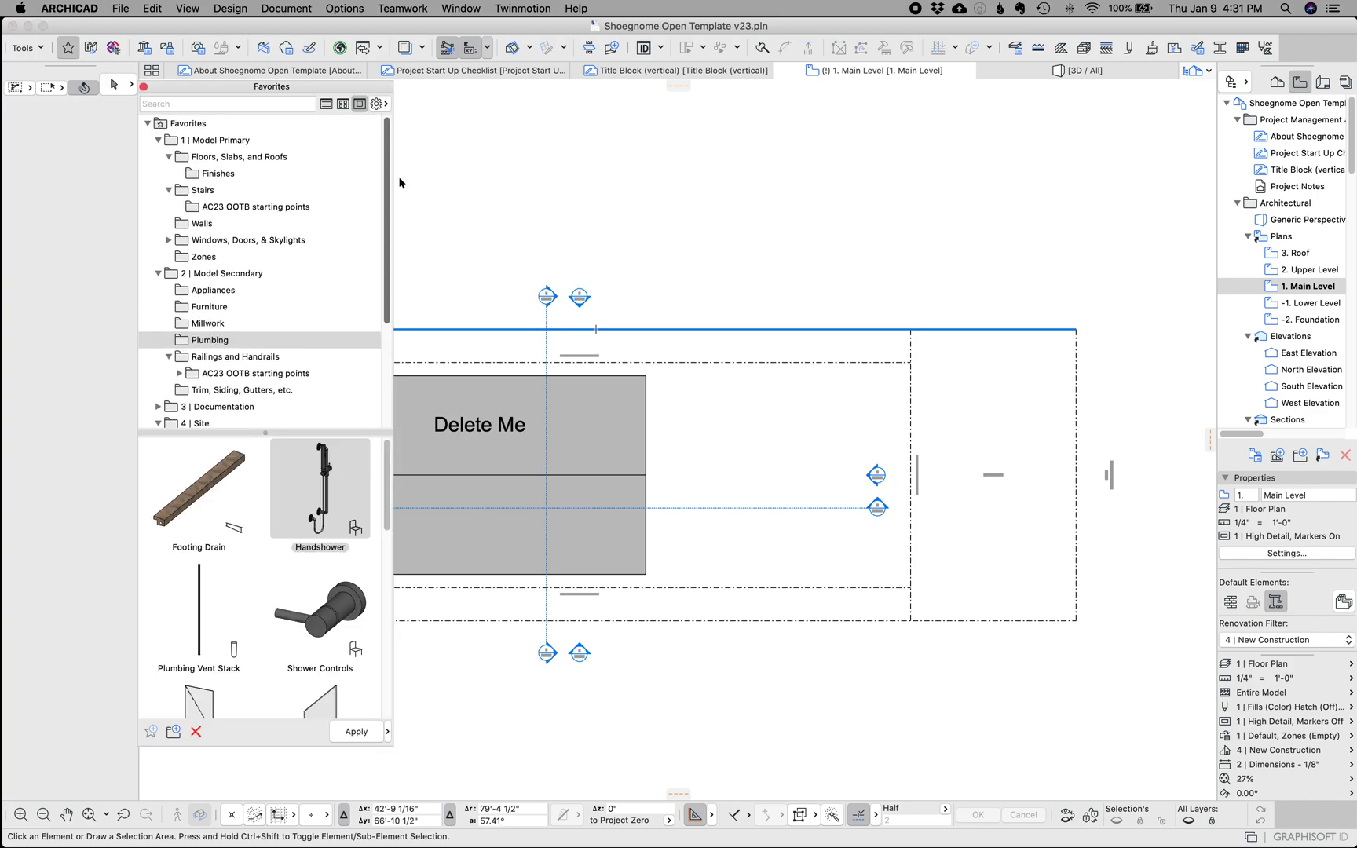
click(256, 207)
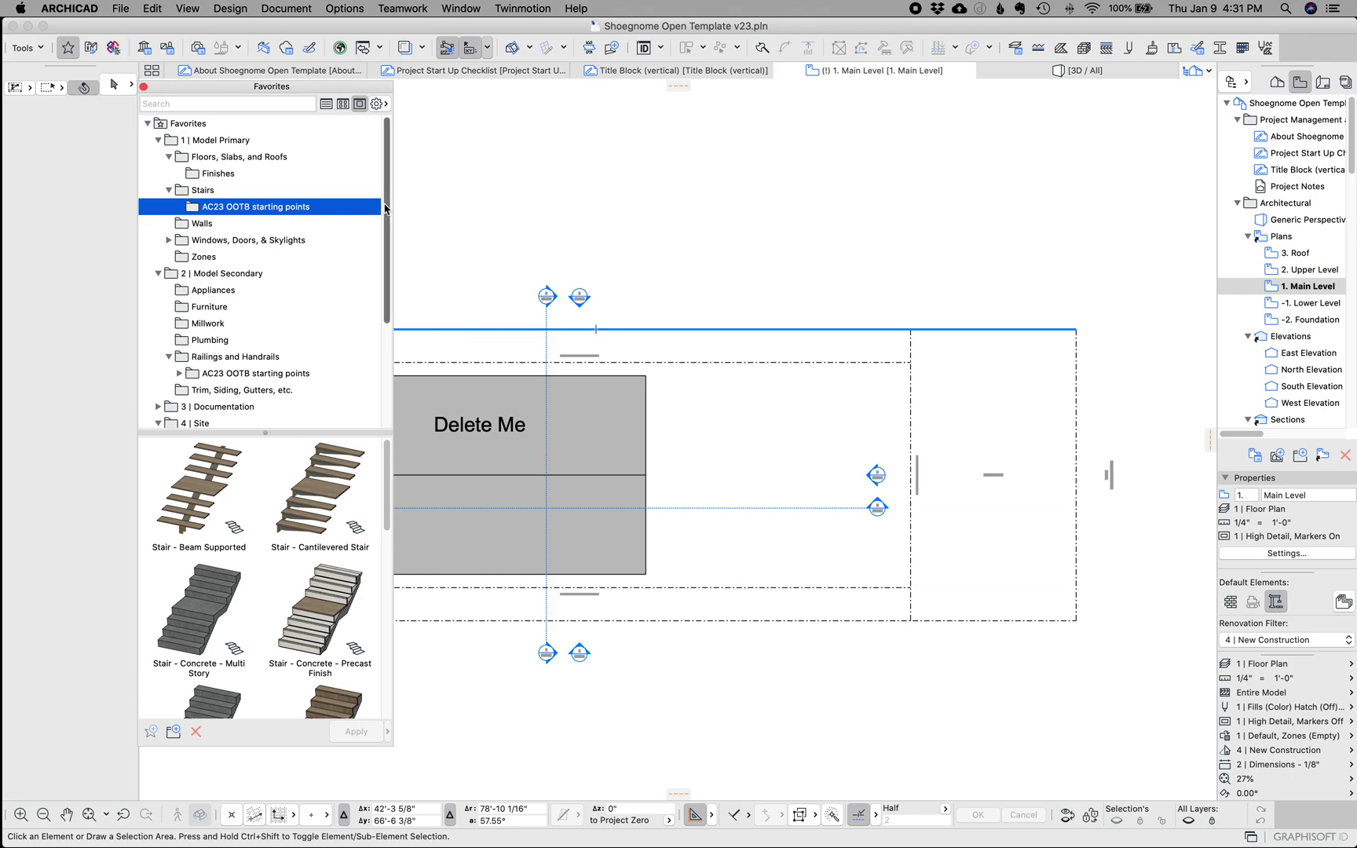
scroll(383, 207, down, 4)
scroll(286, 536, down, 8)
scroll(286, 536, down, 5)
Look into the Railings favorites folder, then go back to the stair starting-point presets.
click(273, 266)
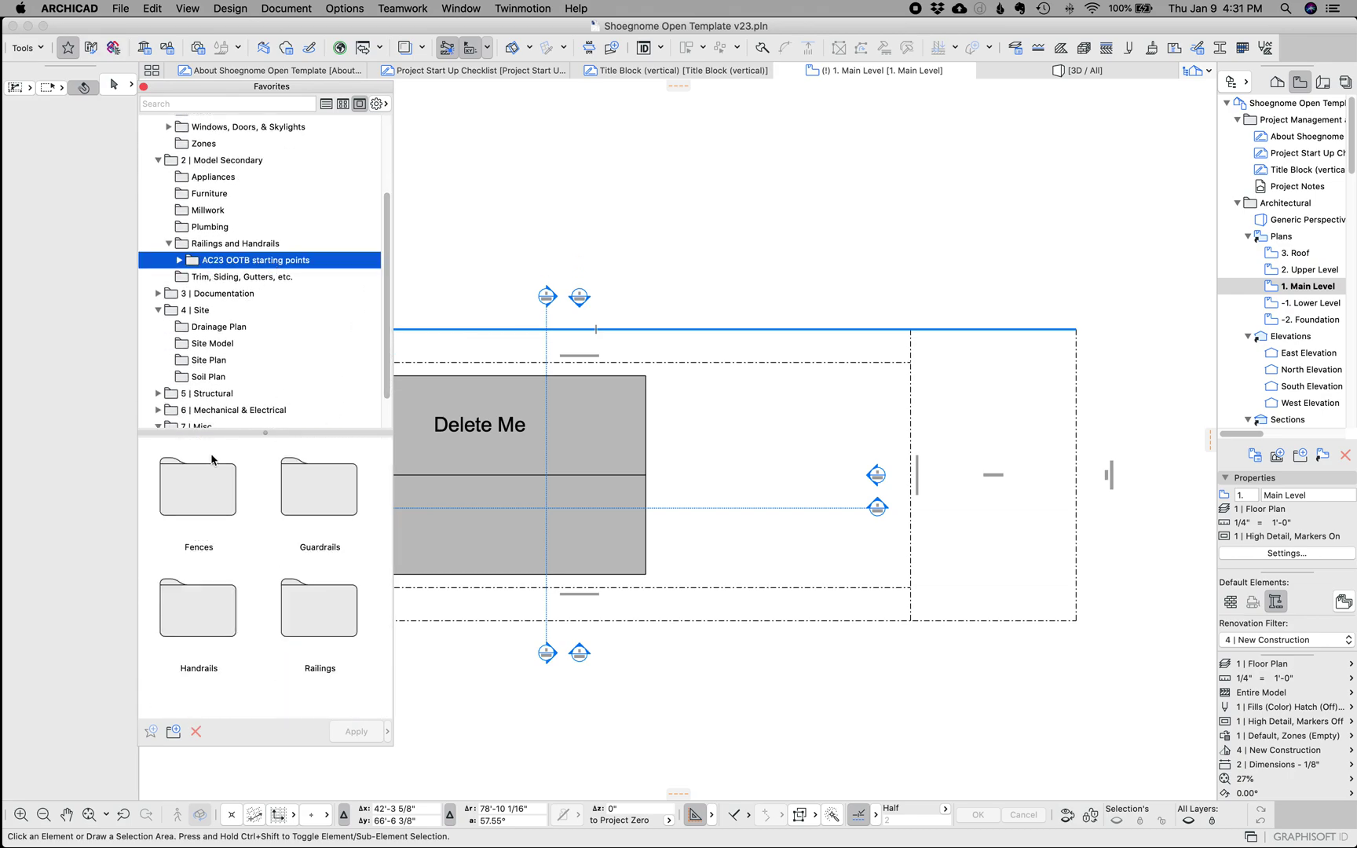
double_click(314, 611)
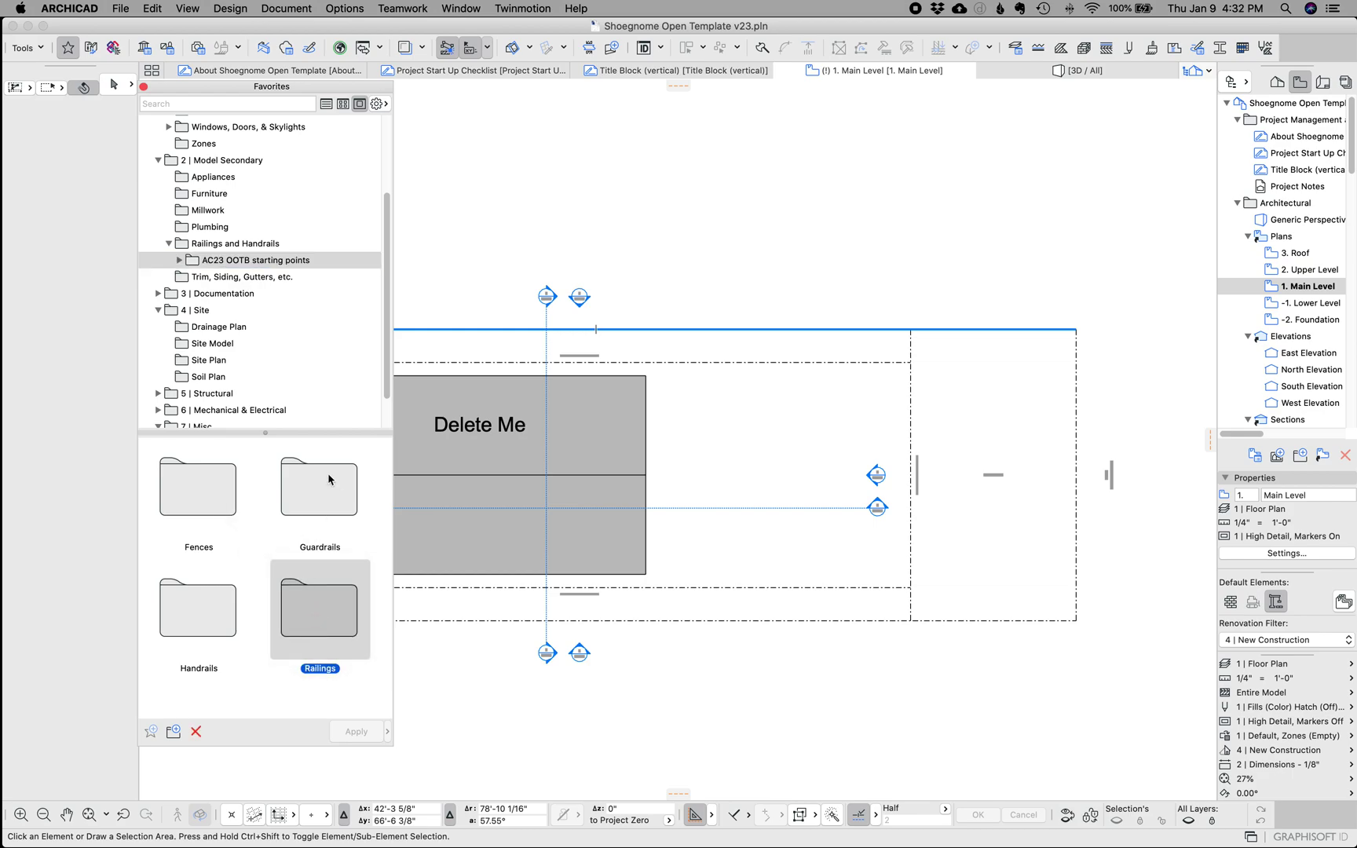
scroll(328, 514, down, 3)
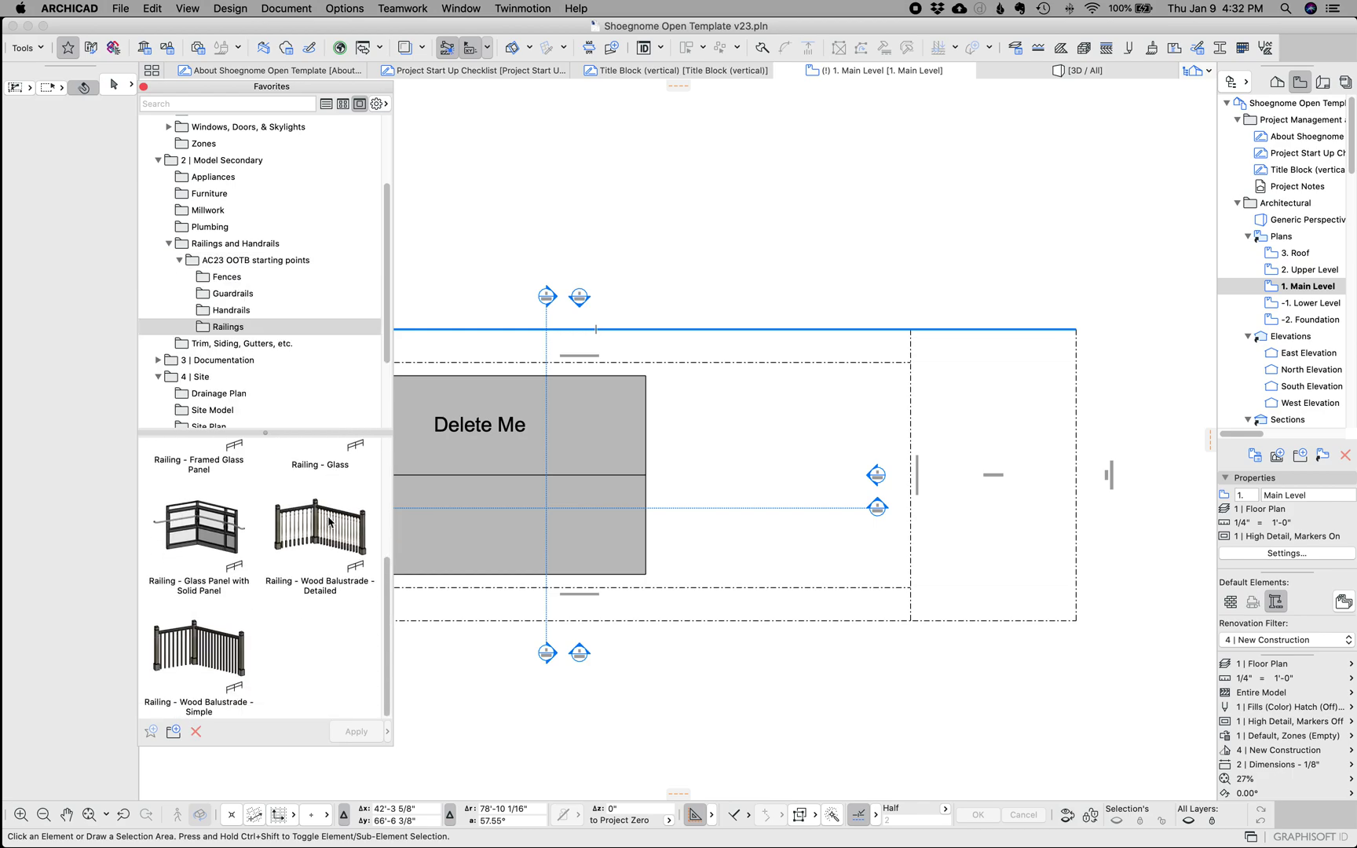
scroll(340, 516, up, 3)
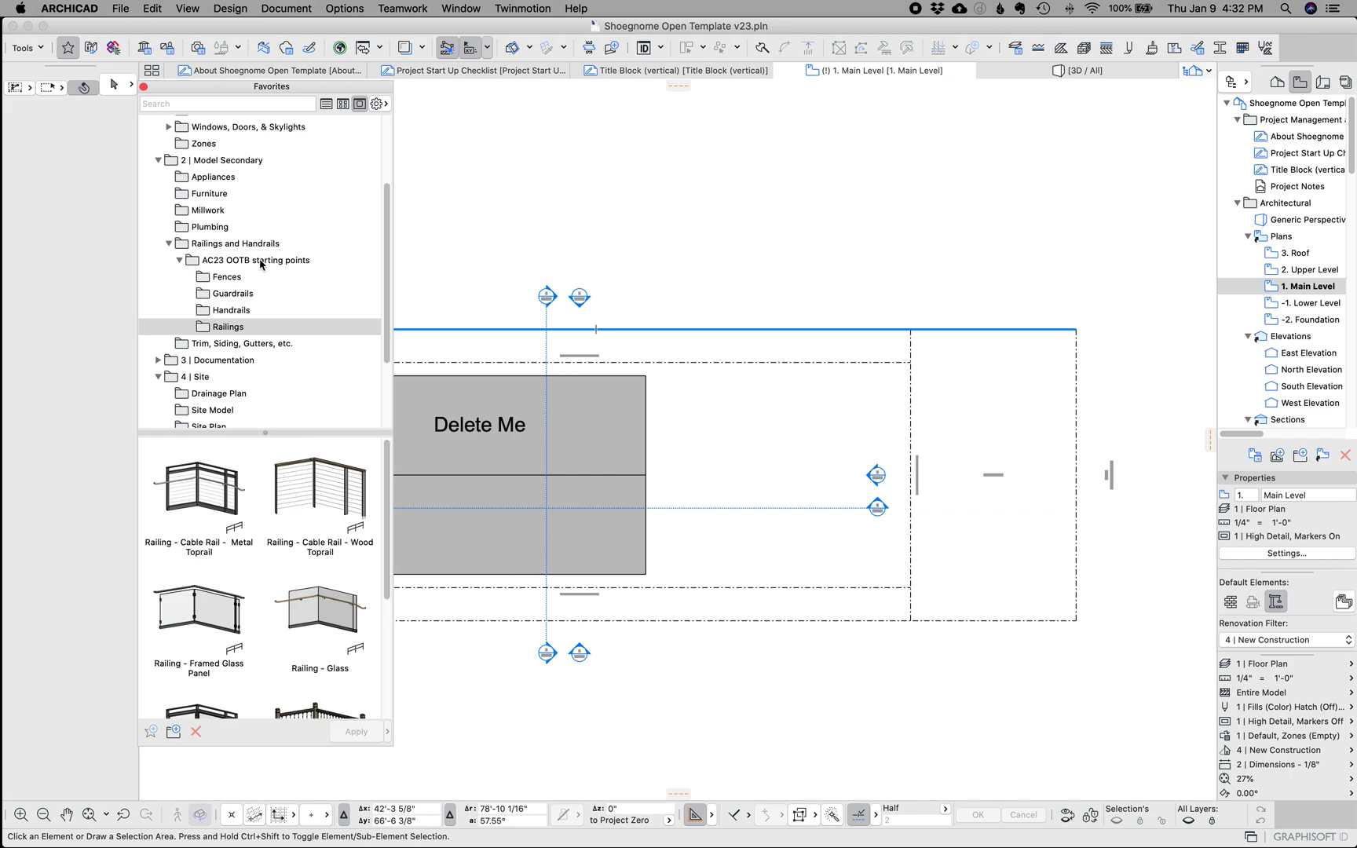
scroll(255, 250, up, 3)
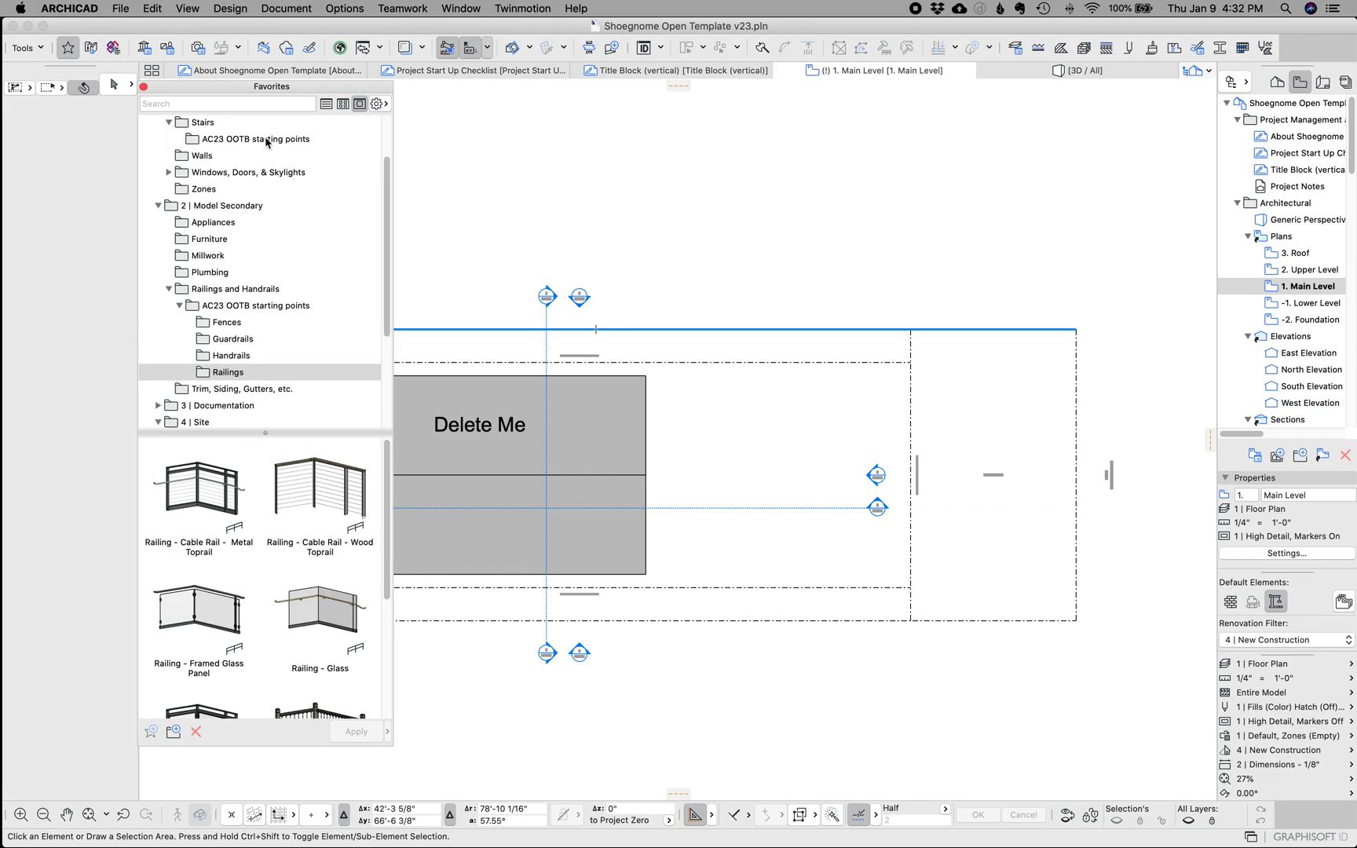
click(267, 140)
scroll(341, 534, down, 5)
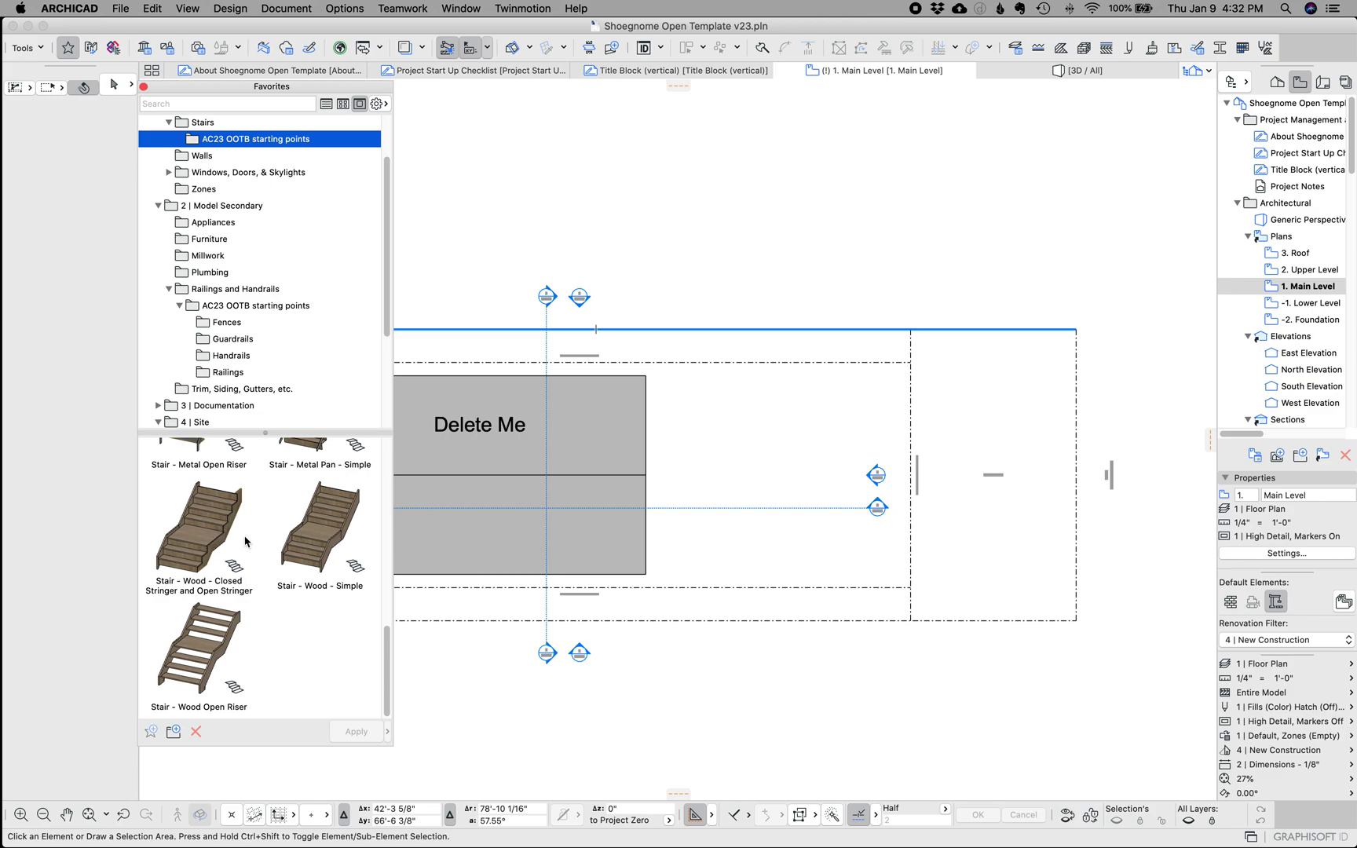
scroll(243, 534, up, 5)
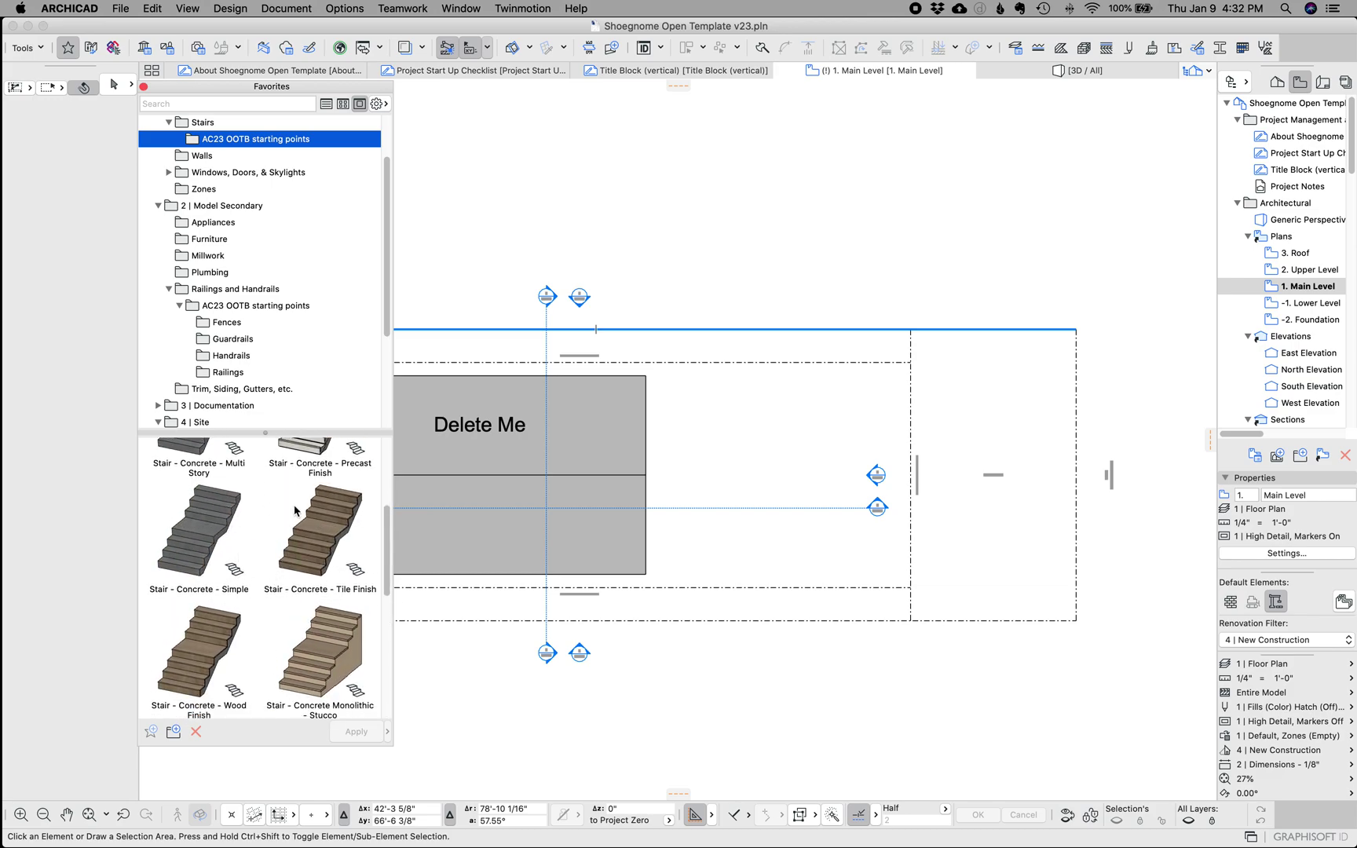
Show the Stairs folder favorites and pick the Schematic Stair favorite.
scroll(311, 350, up, 4)
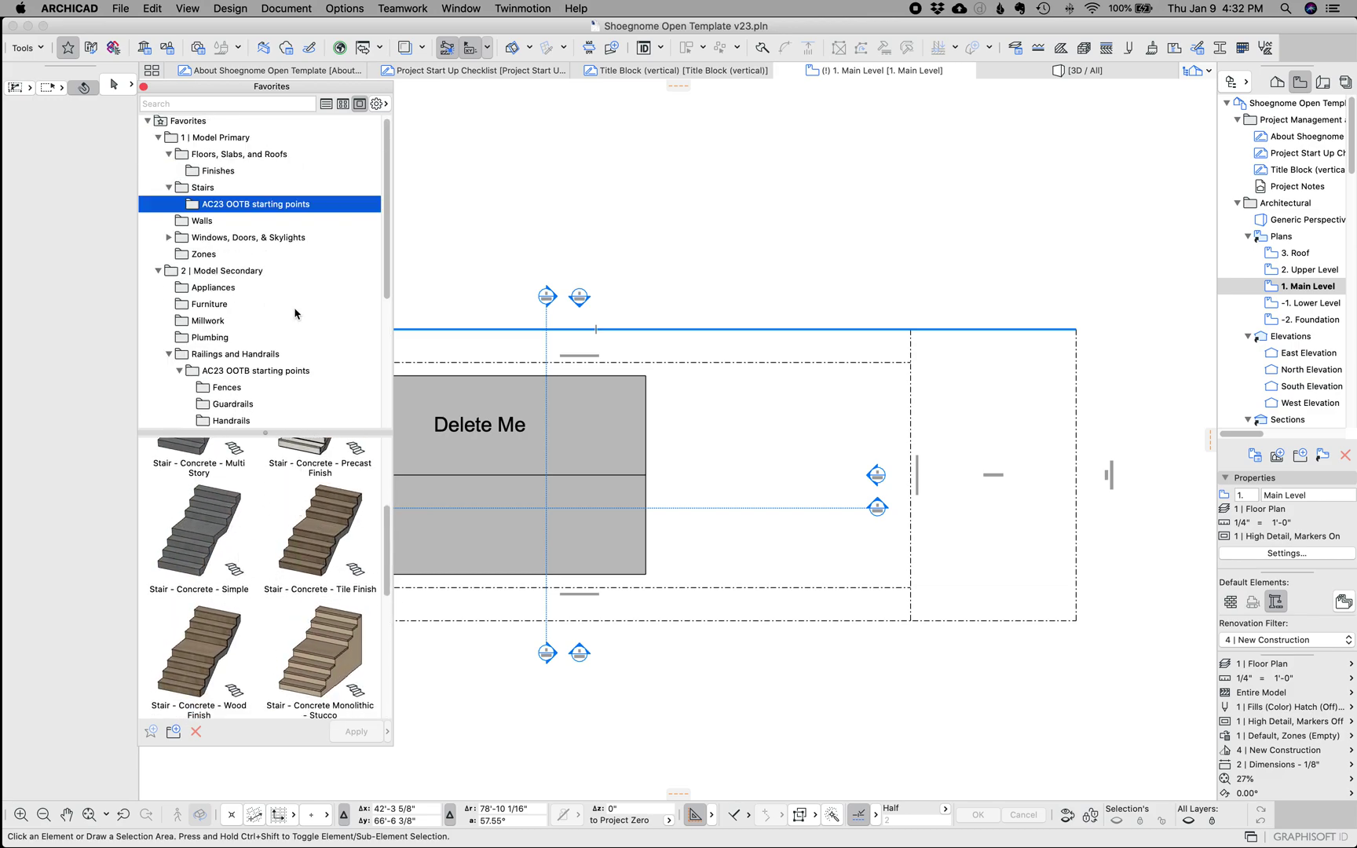
click(259, 187)
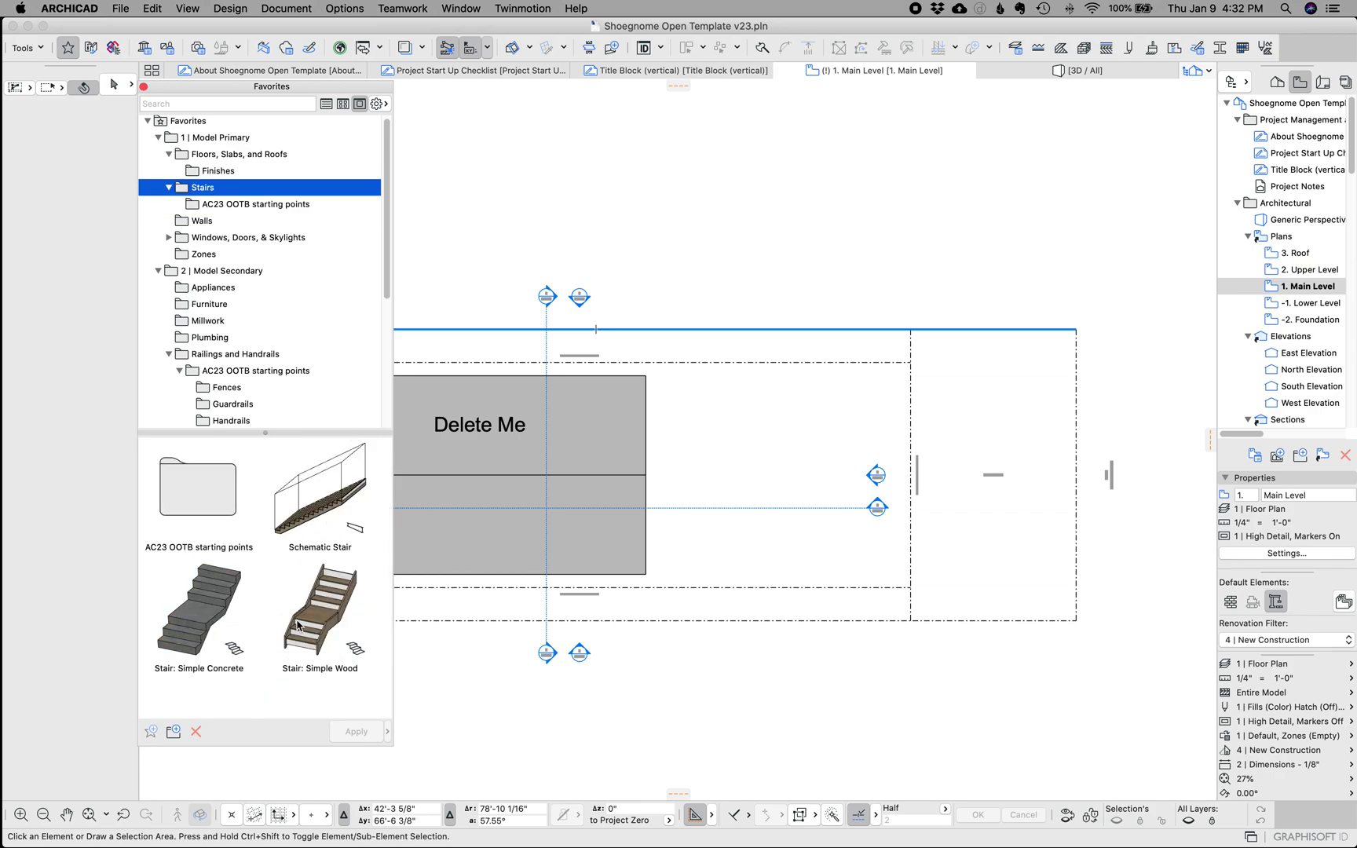
mouse_move(336, 627)
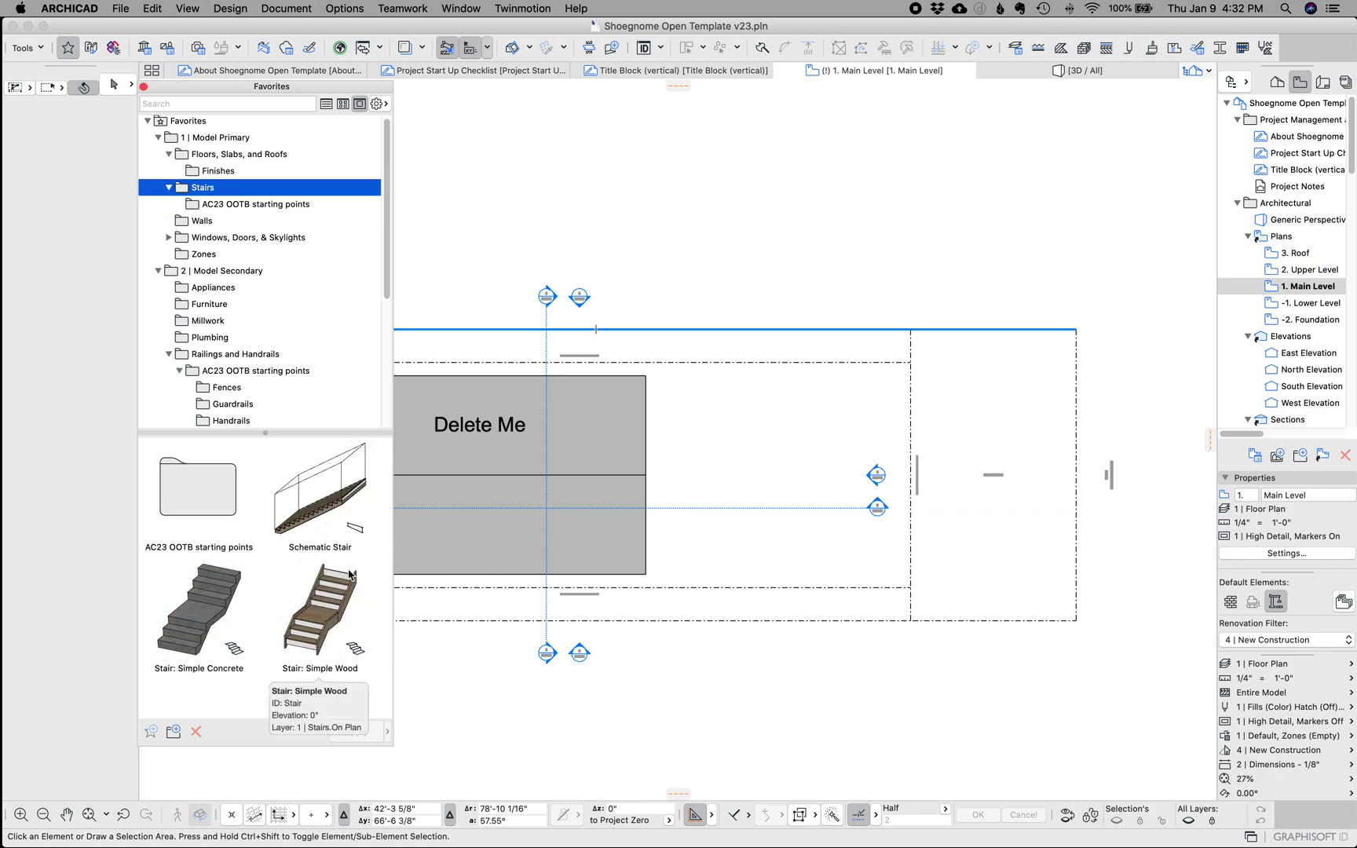
click(322, 525)
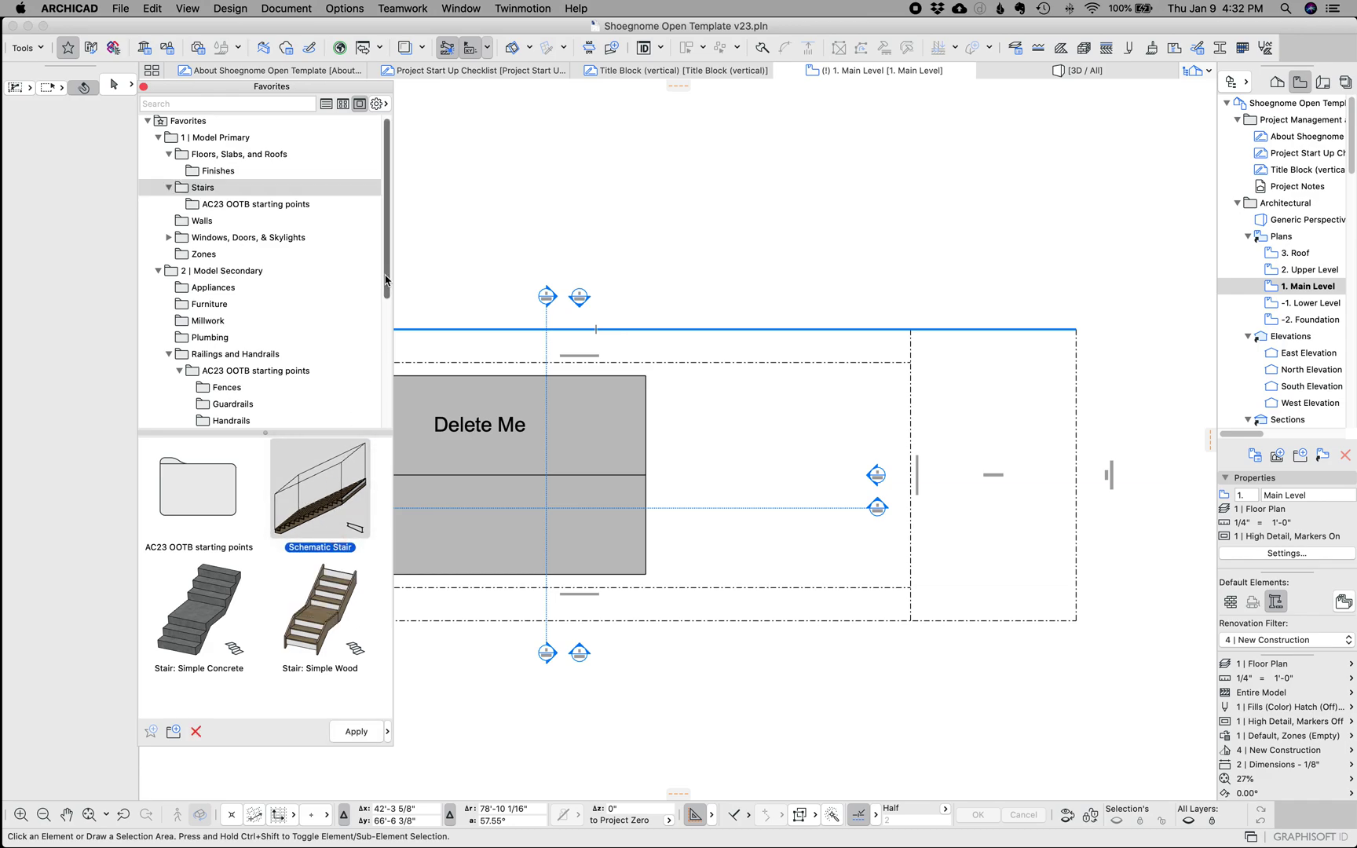
drag(386, 280, 386, 412)
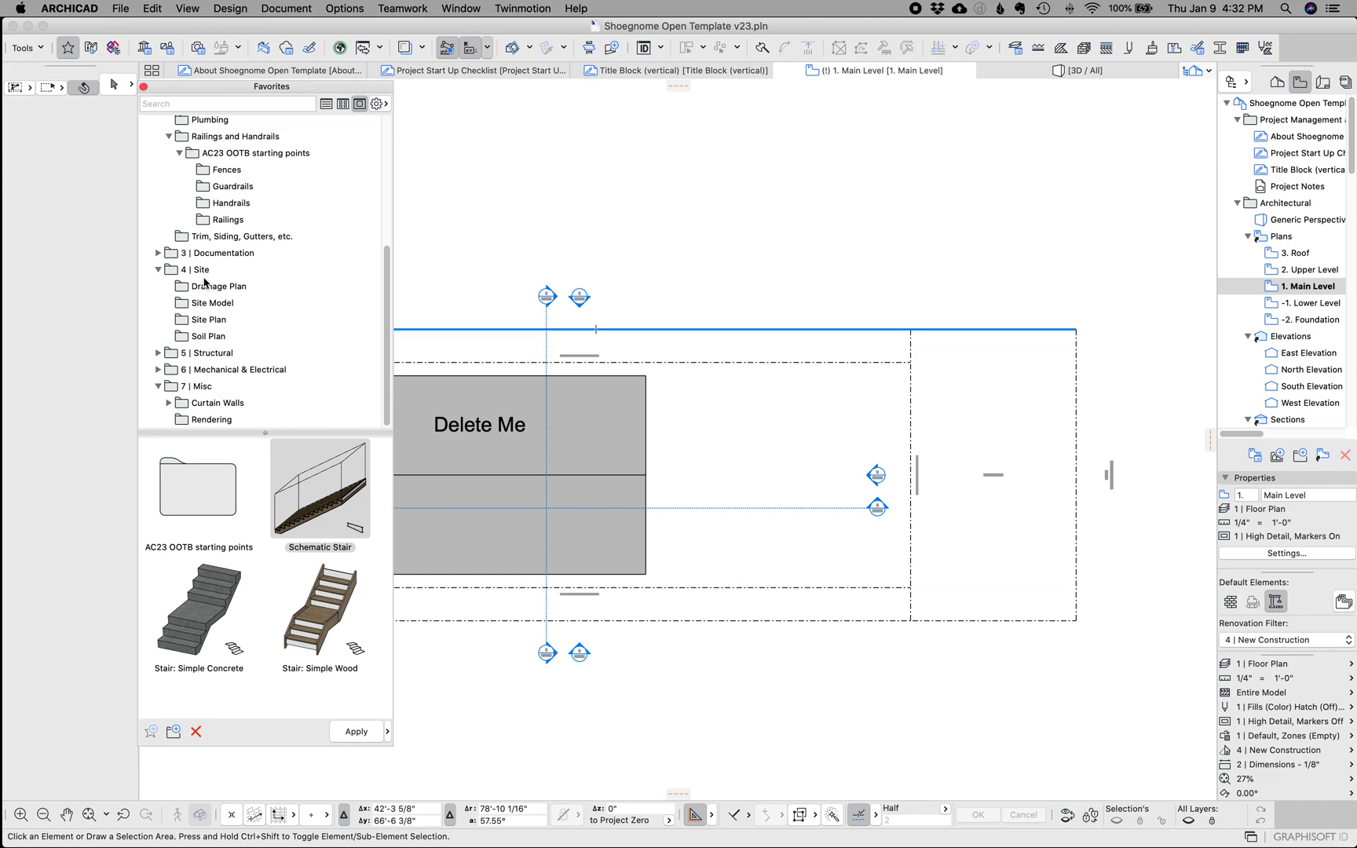
Open the Site Model favorites, pick Fence - Wood then Fence - Chain link, and deselect everything.
click(213, 308)
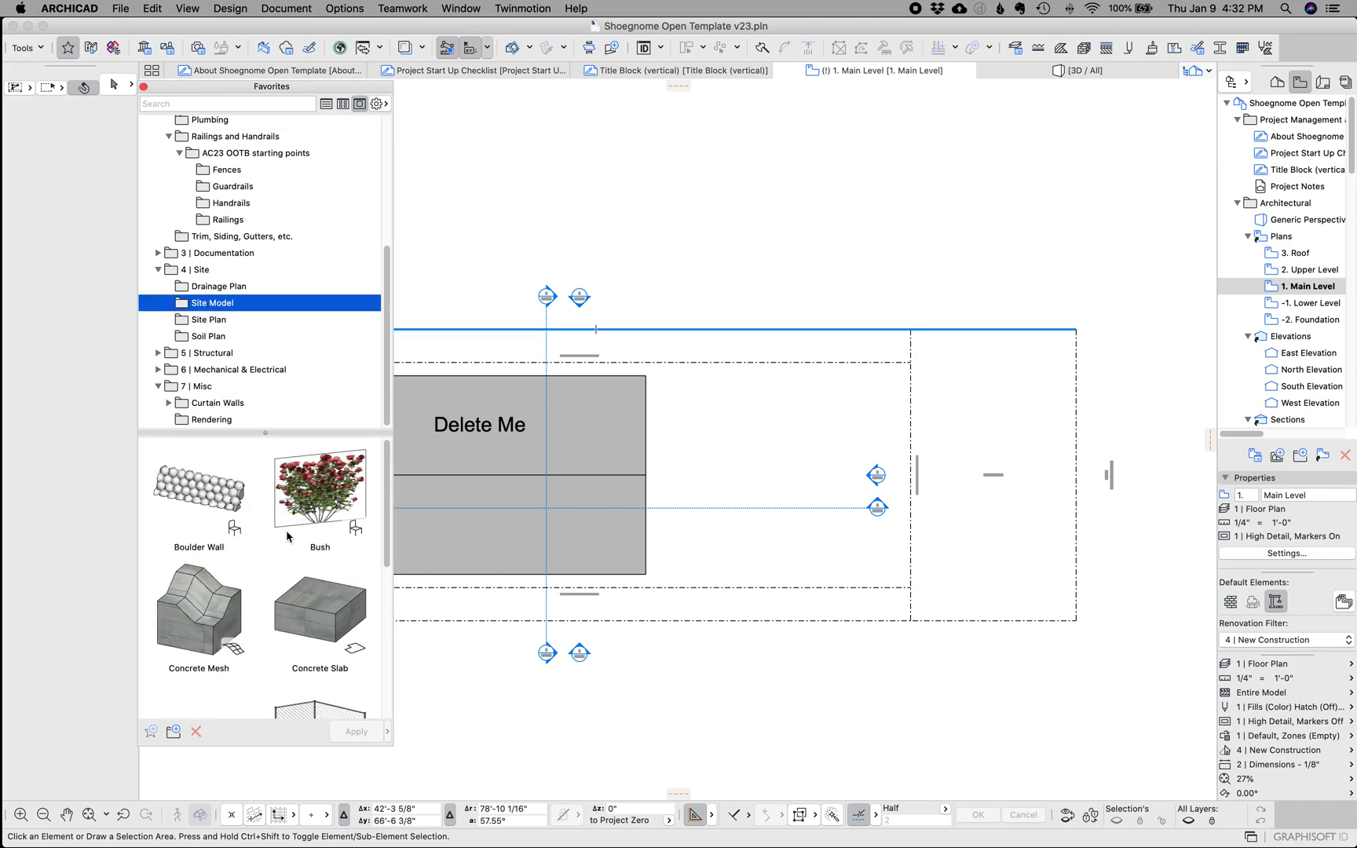
scroll(288, 537, down, 5)
scroll(306, 528, up, 2)
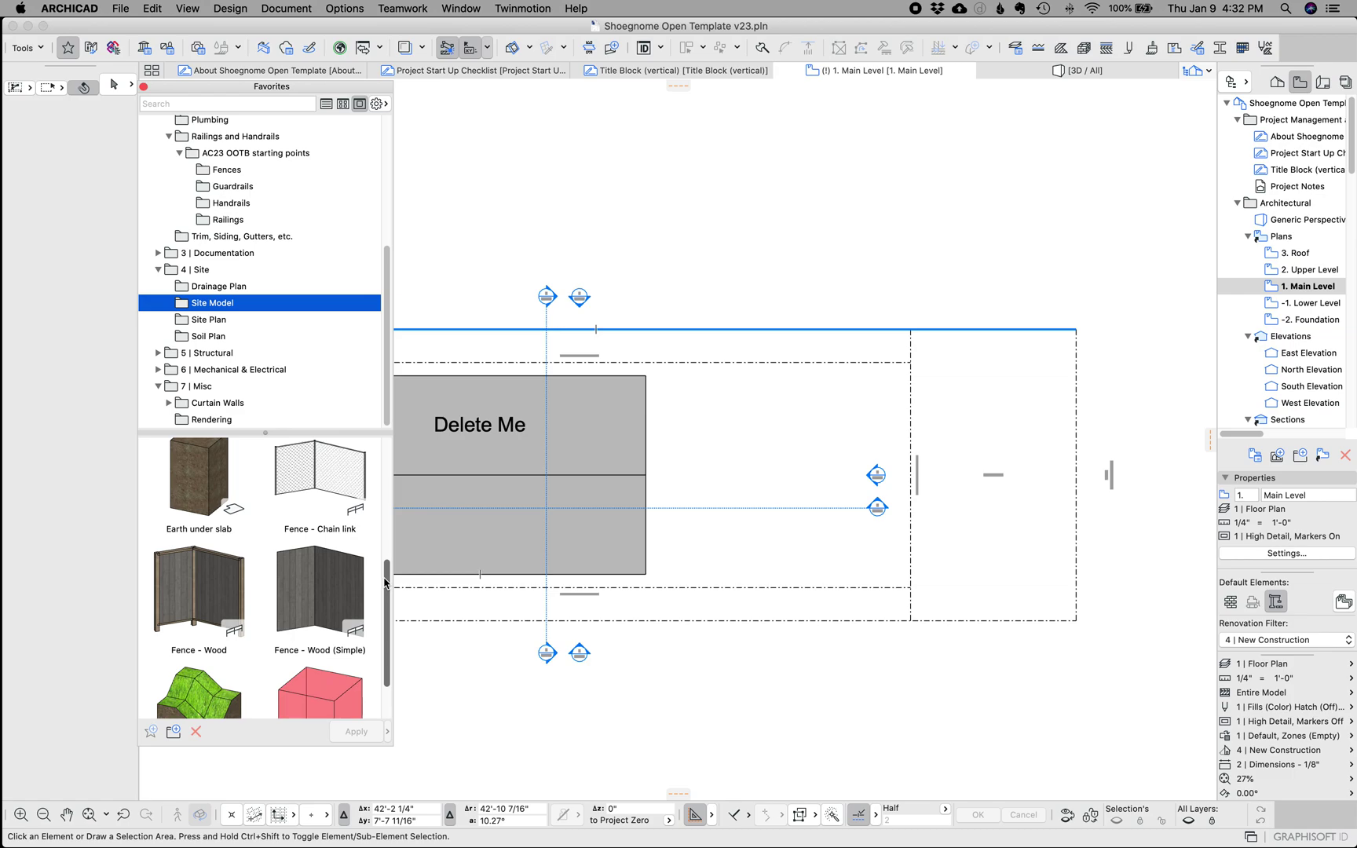
drag(385, 582, 384, 579)
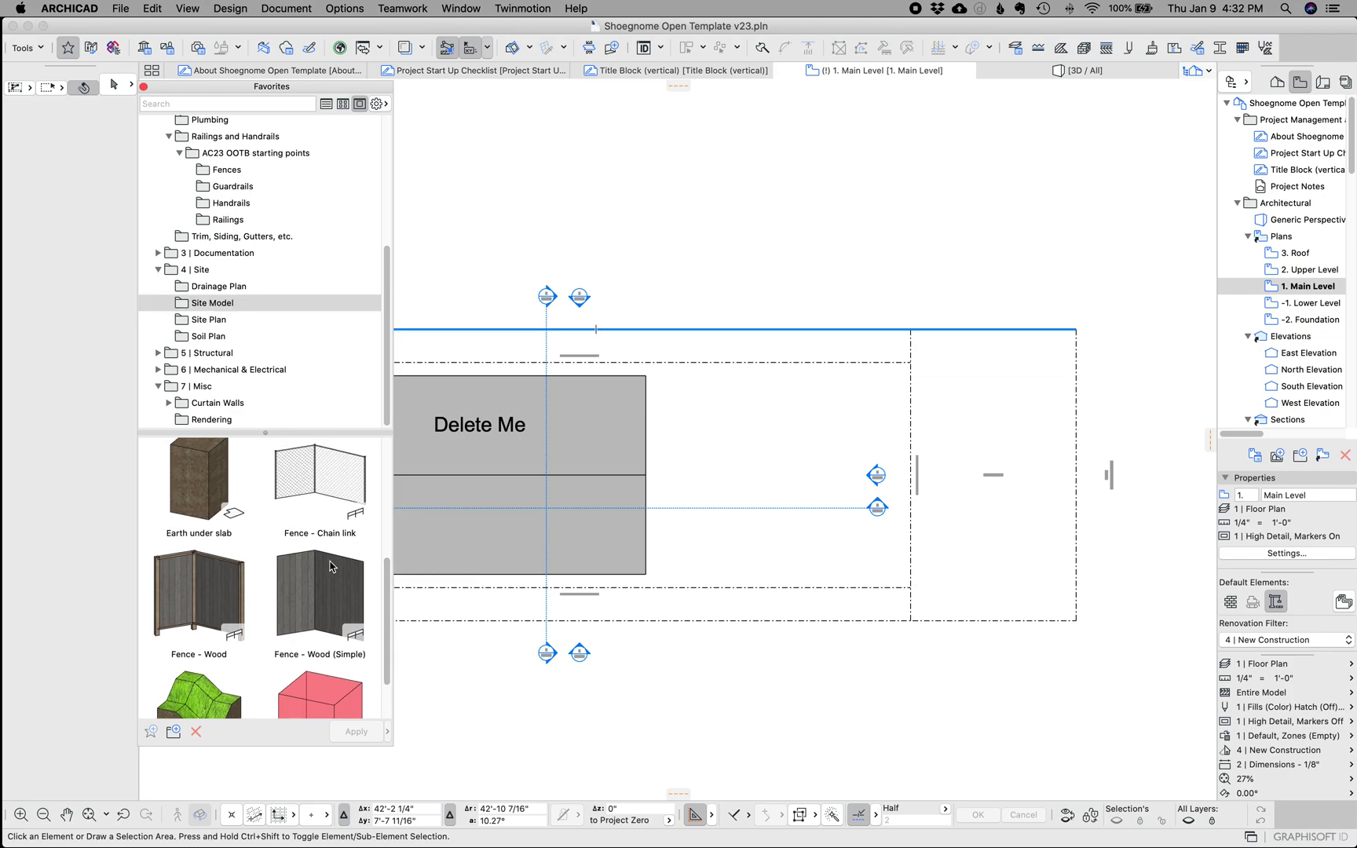
click(189, 599)
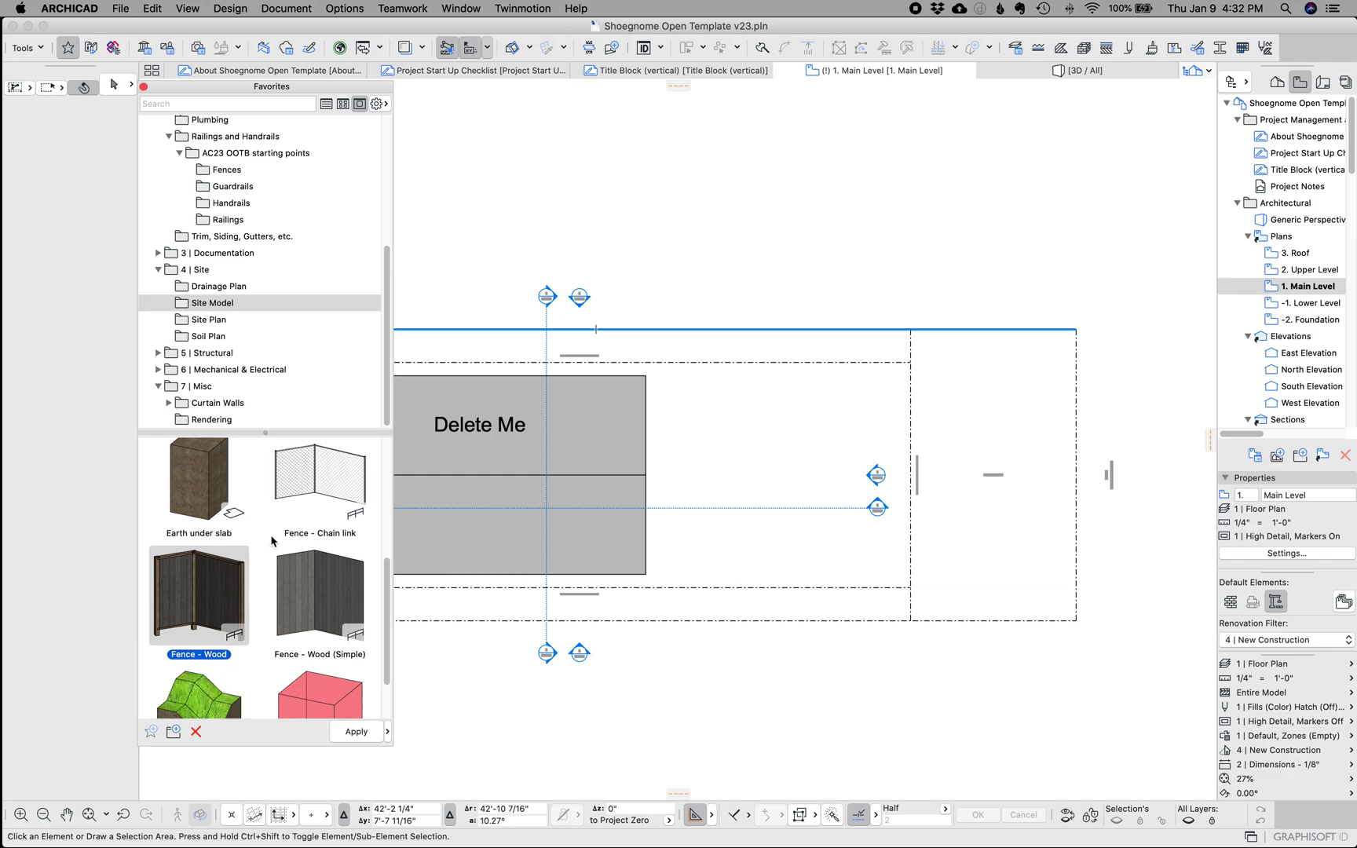
click(303, 488)
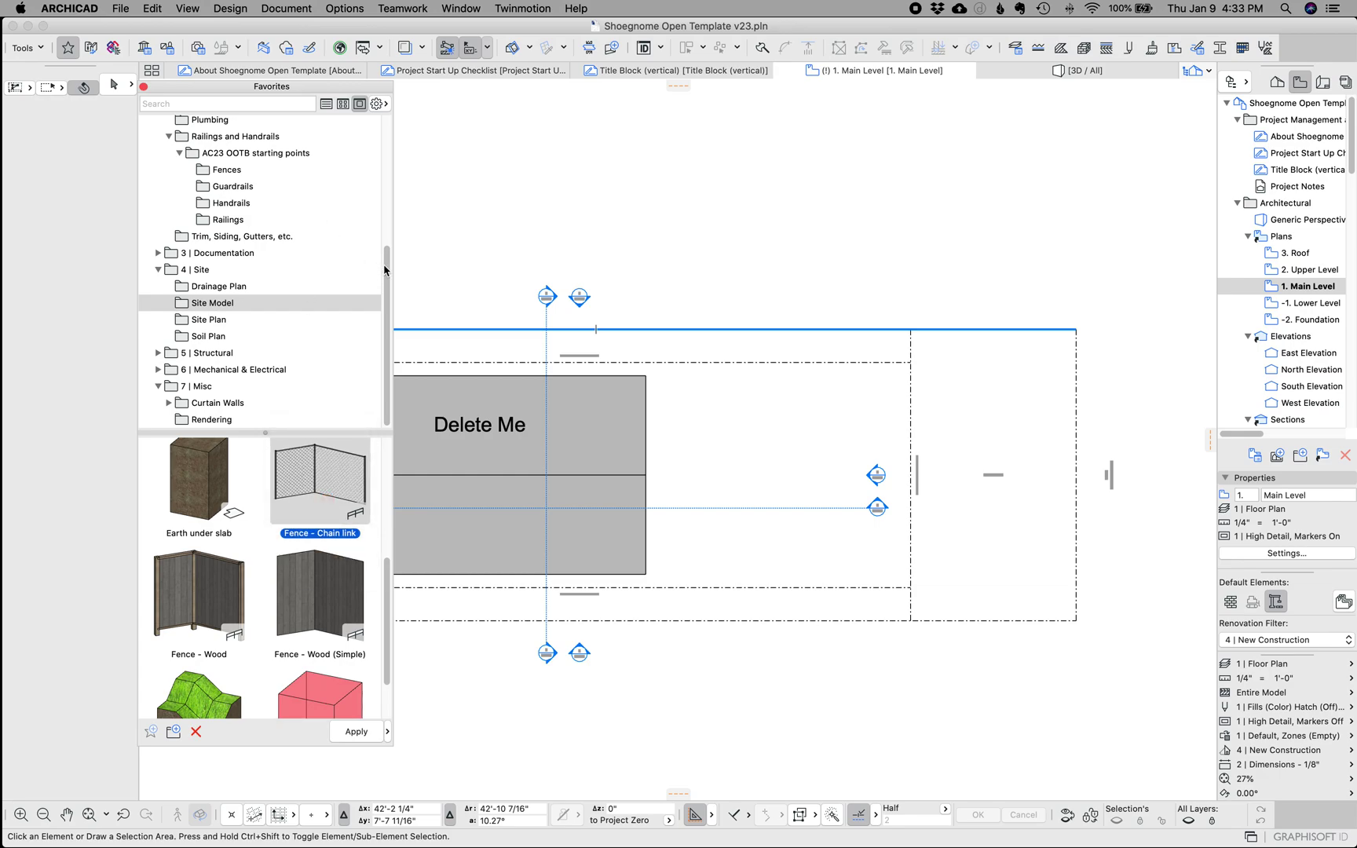
drag(560, 235, 642, 237)
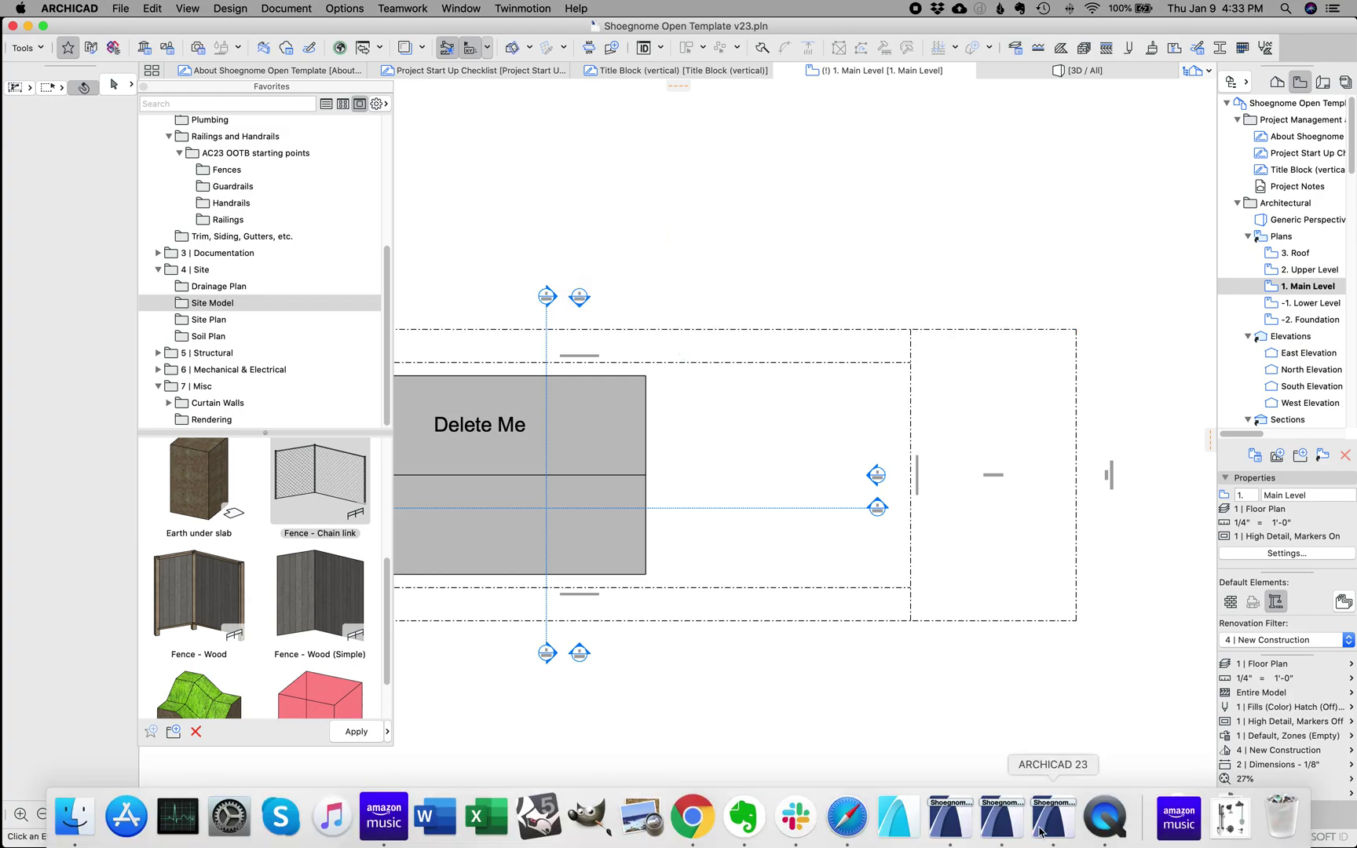
Switch to the v22 to 23 template project and open its Generic Perspective 3D view.
click(1002, 816)
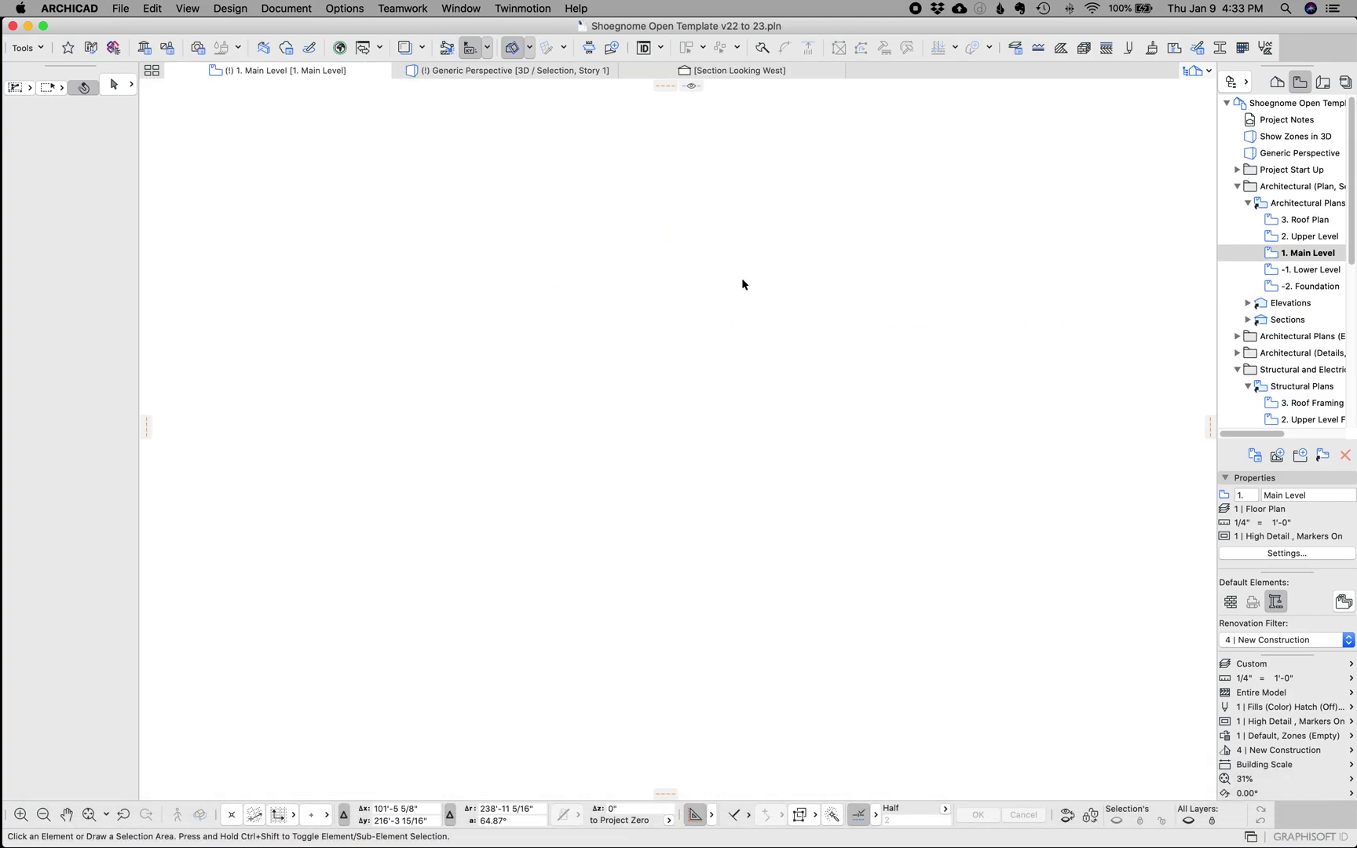
scroll(789, 420, down, 5)
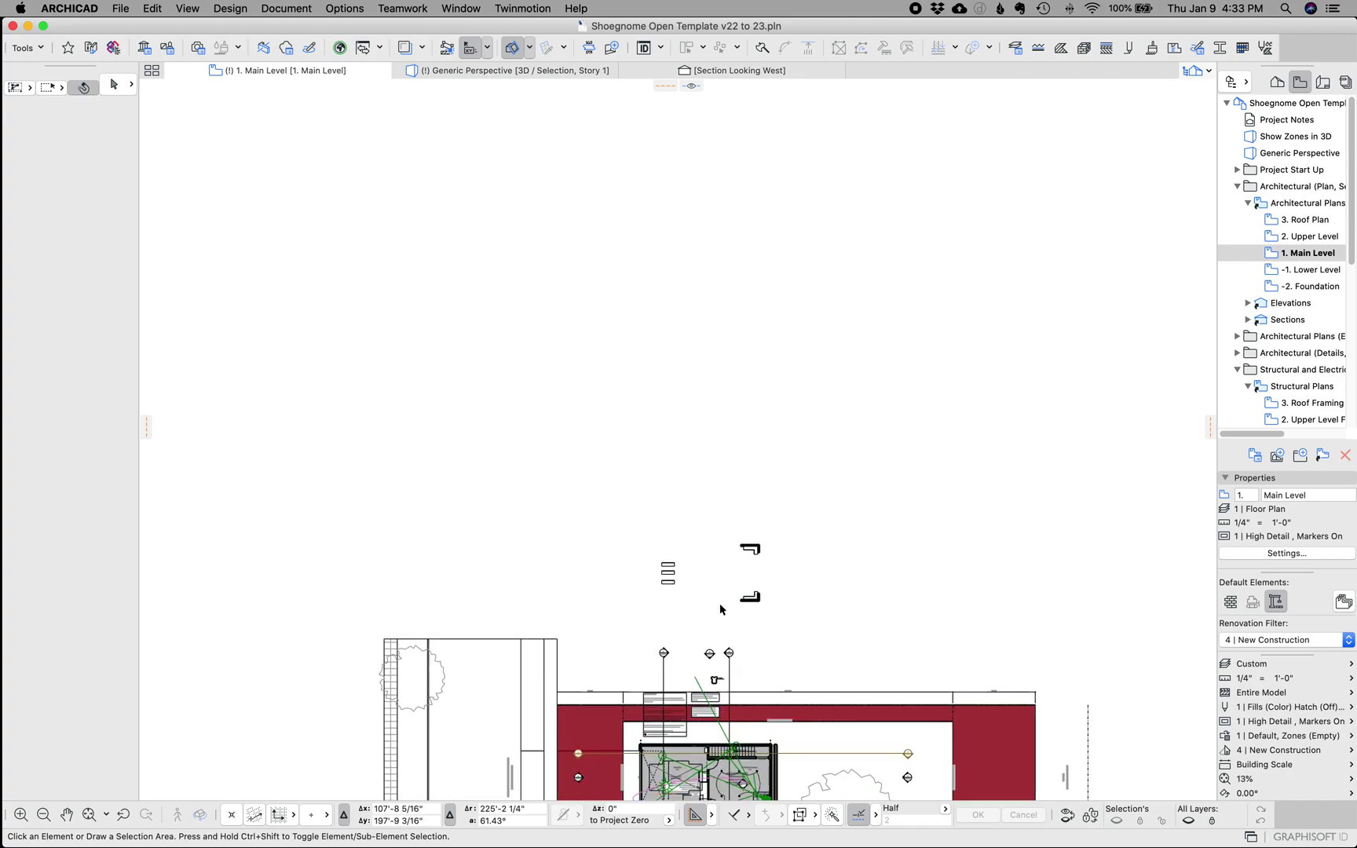
scroll(720, 610, up, 6)
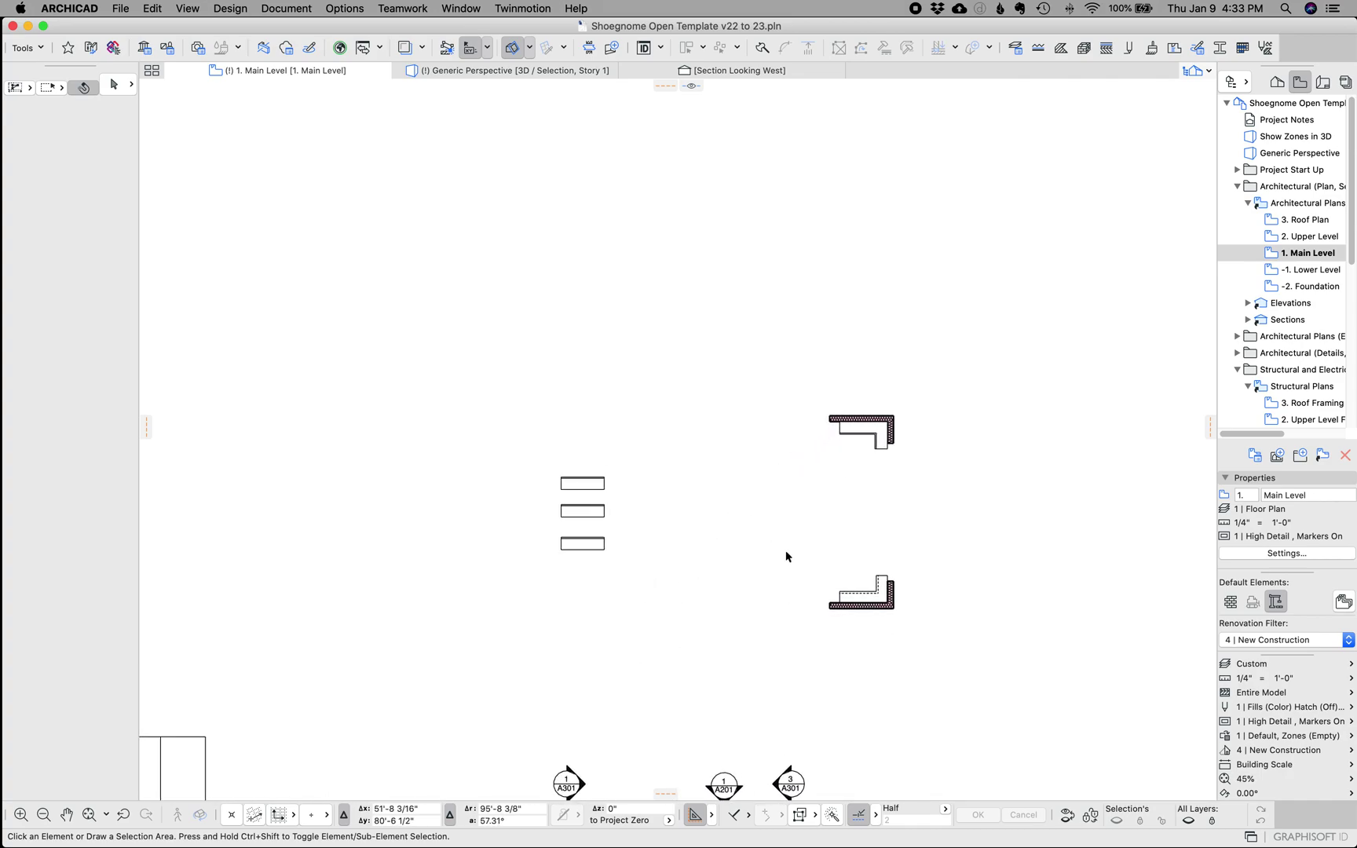
scroll(786, 556, up, 3)
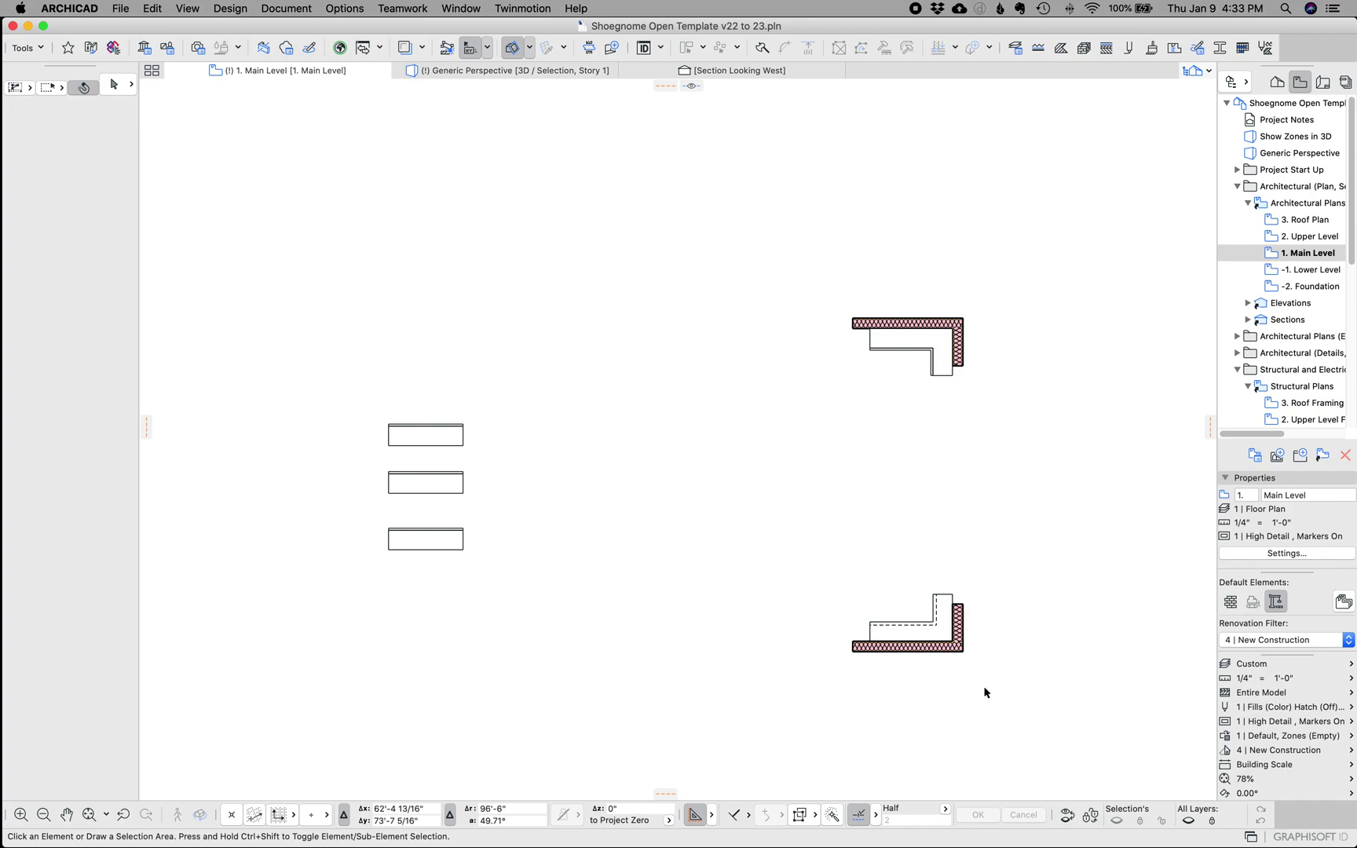
click(541, 72)
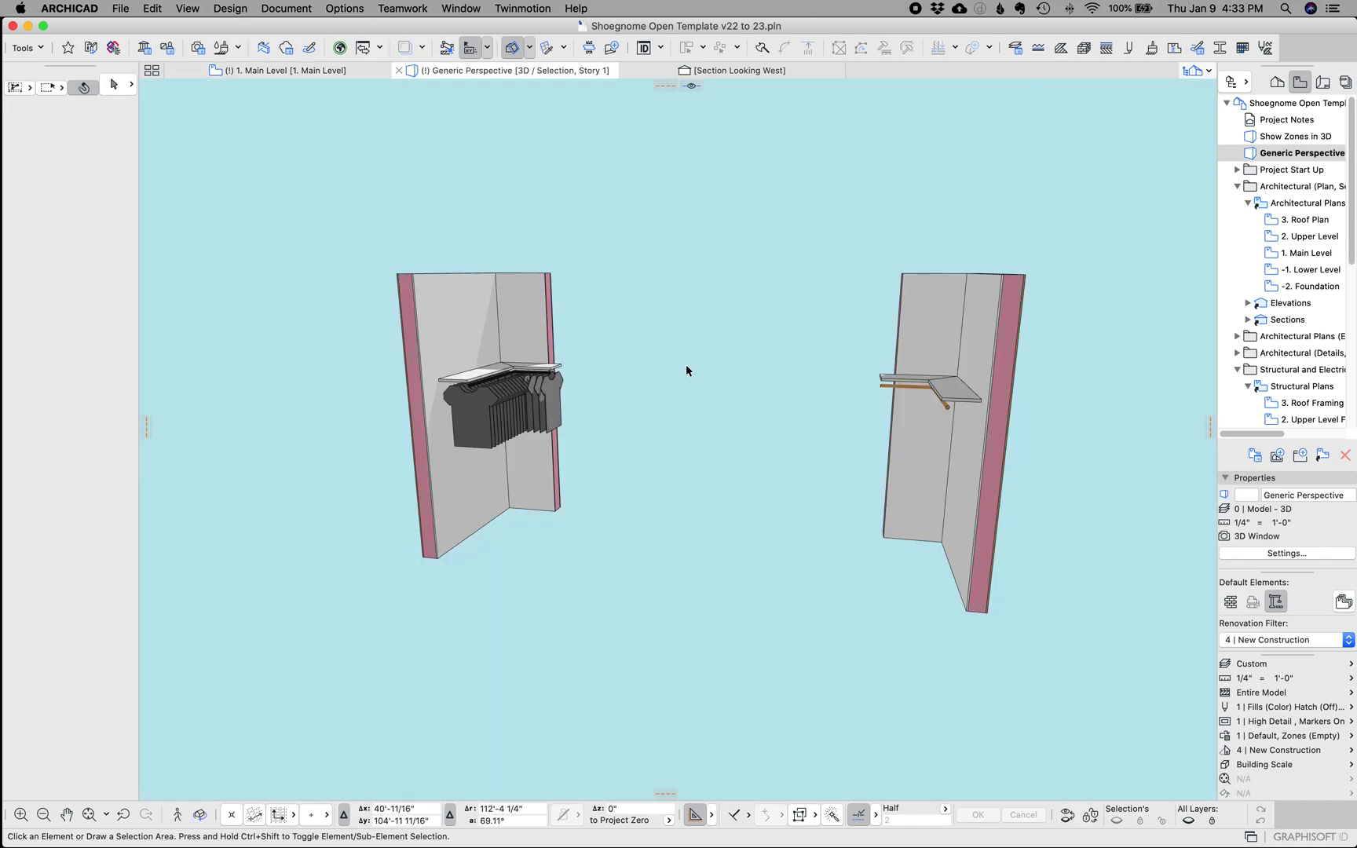
scroll(730, 383, up, 2)
Select the right-wall shelf railing and the hanger railing, orbiting around the closet.
click(1004, 404)
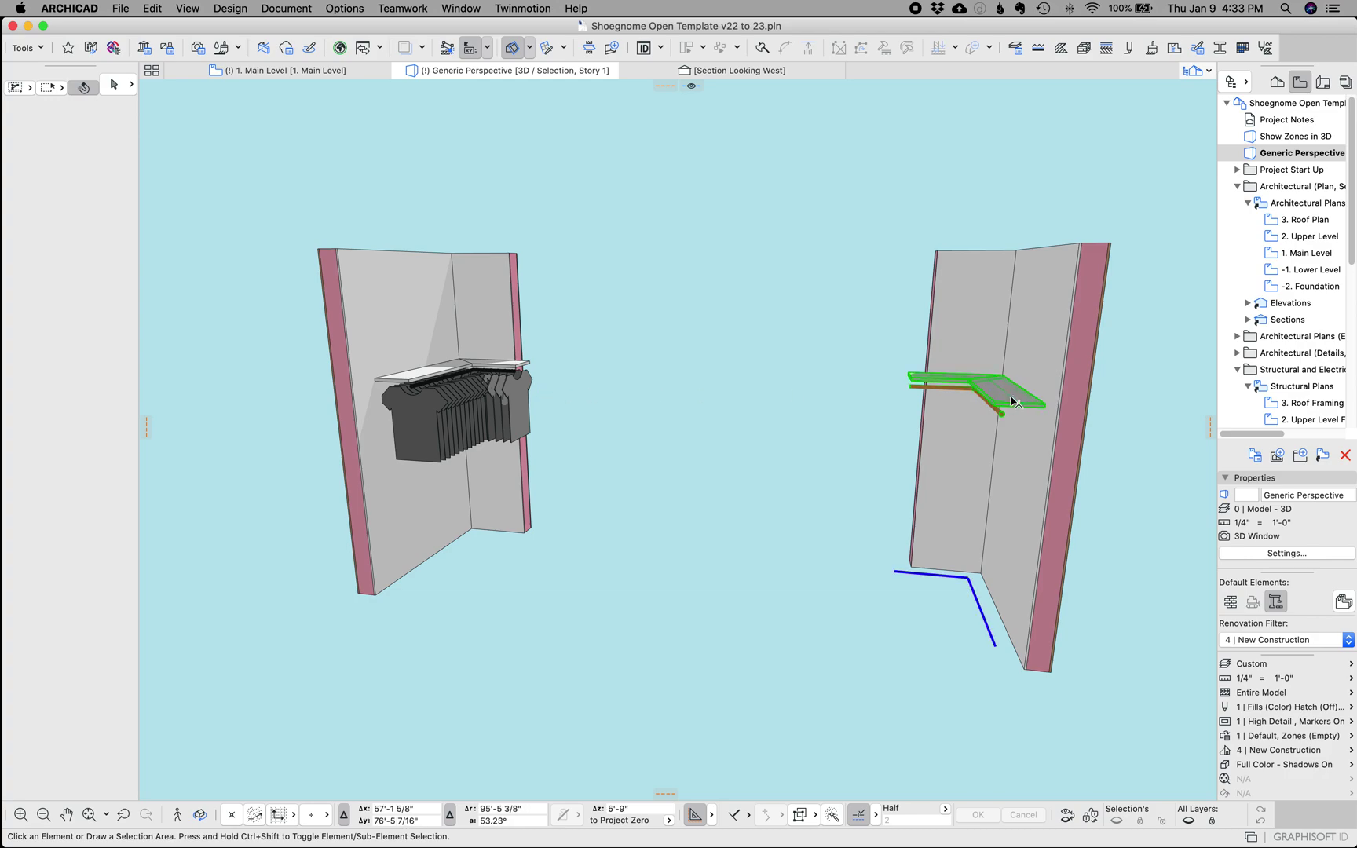
click(456, 378)
scroll(457, 381, up, 6)
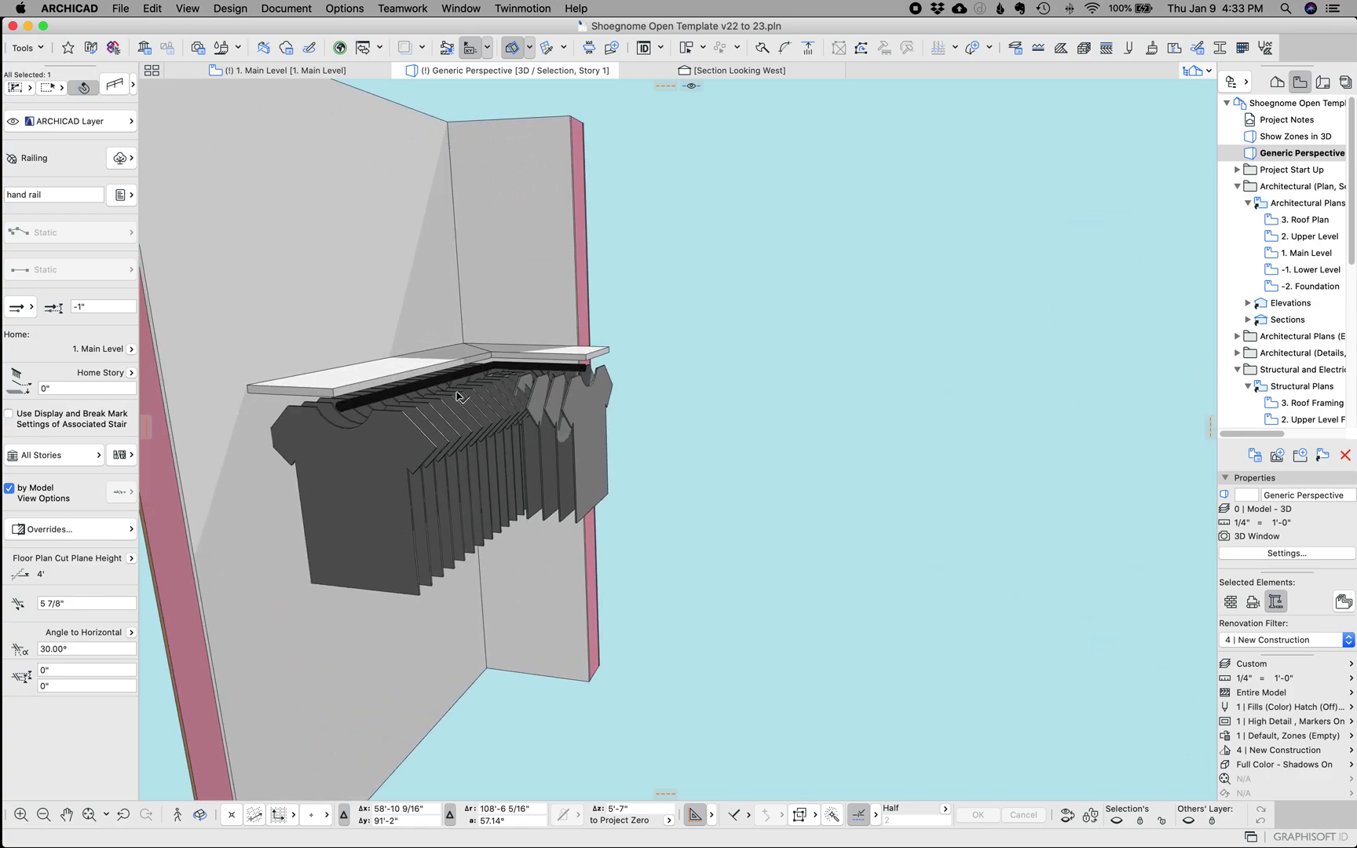
shift+middle_drag(629, 455, 494, 434)
shift+middle_drag(554, 511, 547, 408)
scroll(779, 458, down, 10)
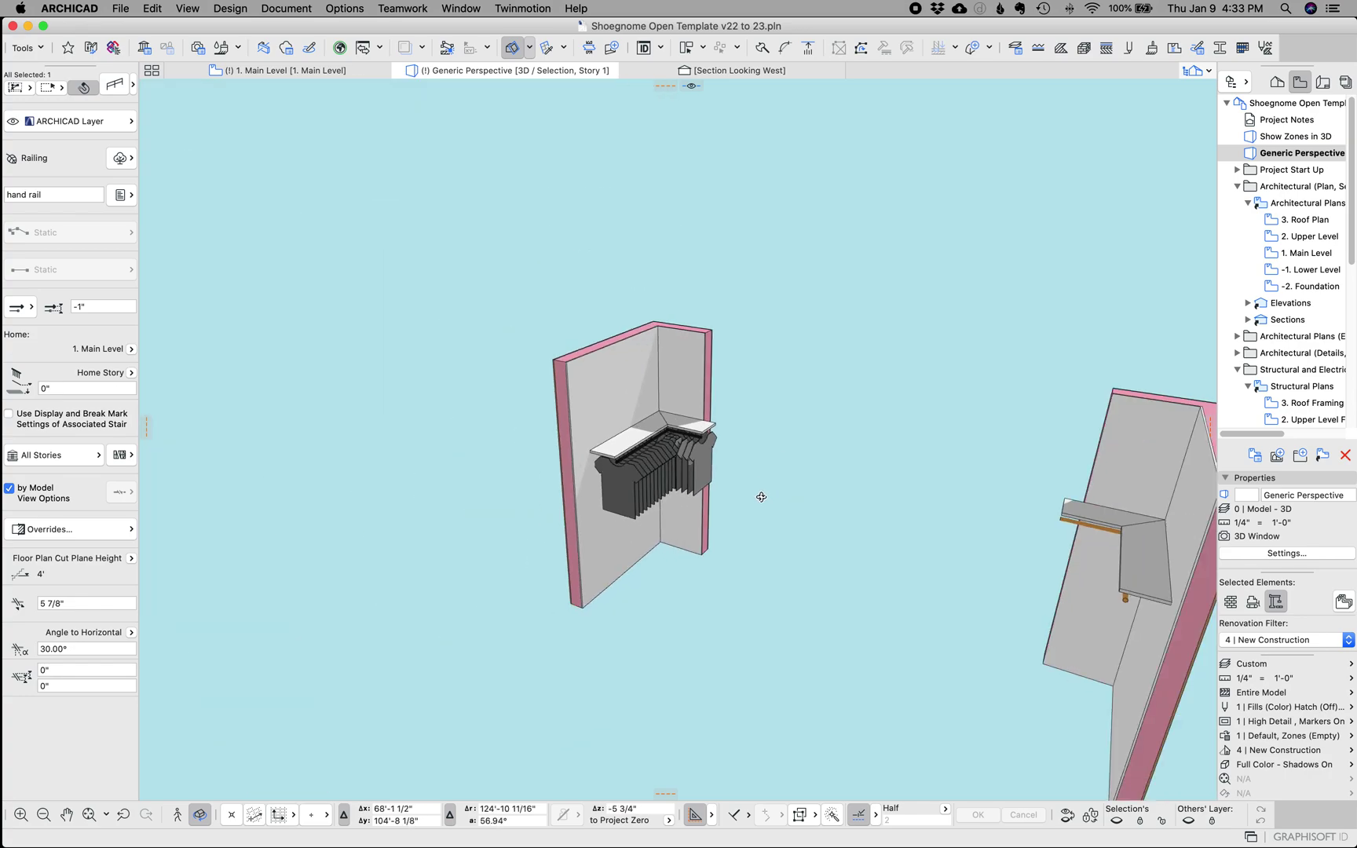
Orbit the model further to look down on the closet shelves and rods.
shift+middle_drag(760, 494, 711, 412)
scroll(715, 412, up, 6)
shift+middle_drag(756, 334, 704, 278)
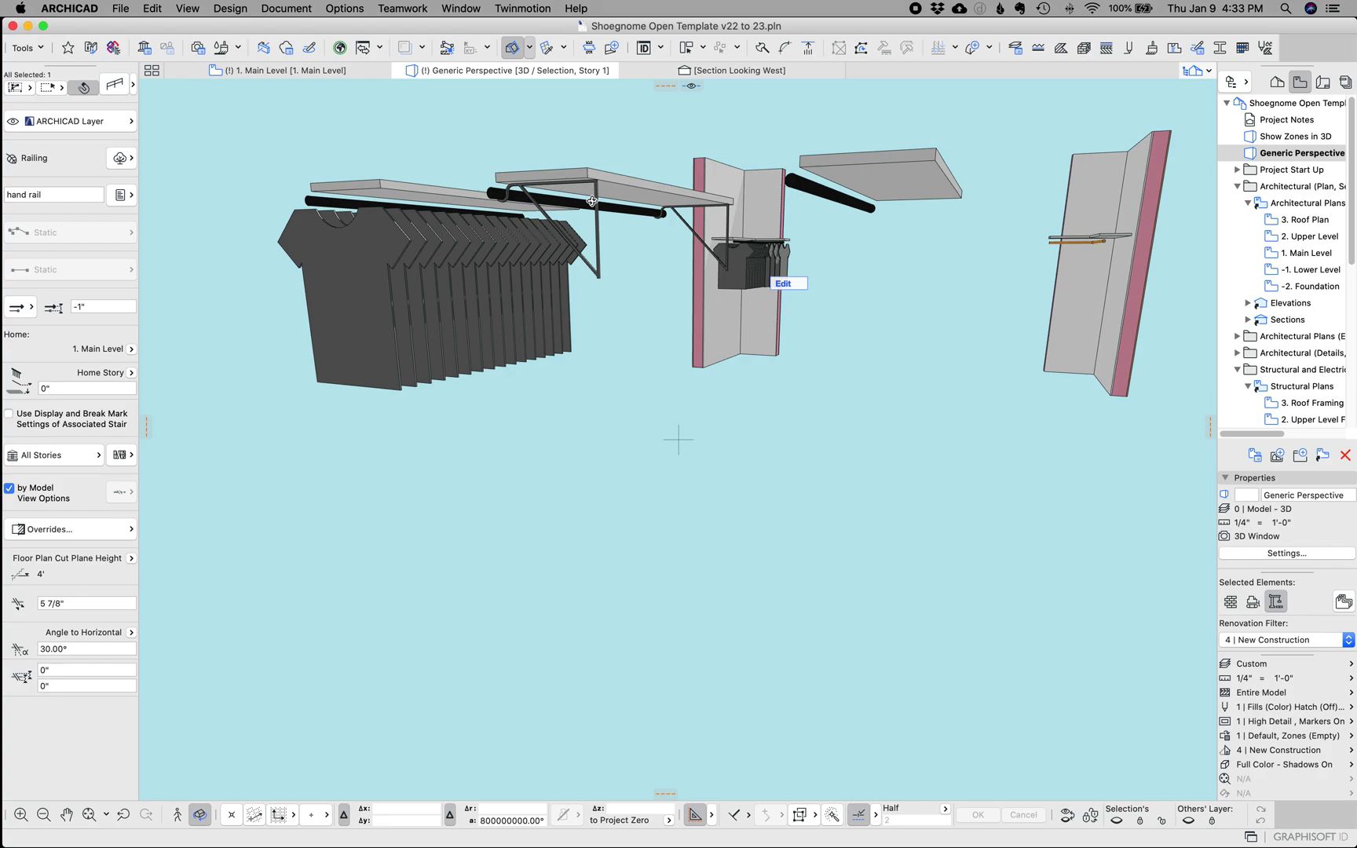
shift+middle_drag(610, 192, 962, 266)
scroll(963, 266, up, 5)
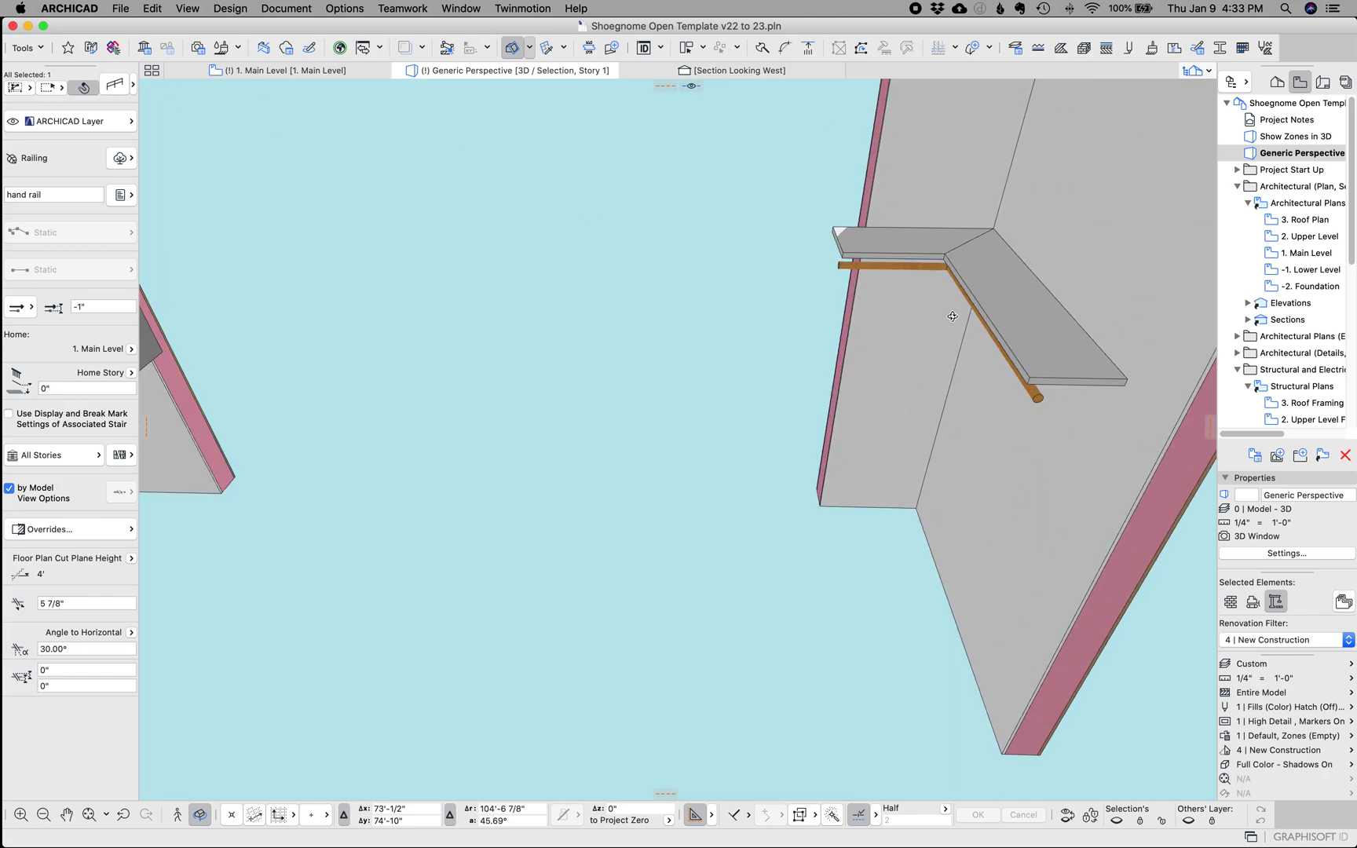
scroll(793, 376, up, 3)
scroll(793, 376, down, 5)
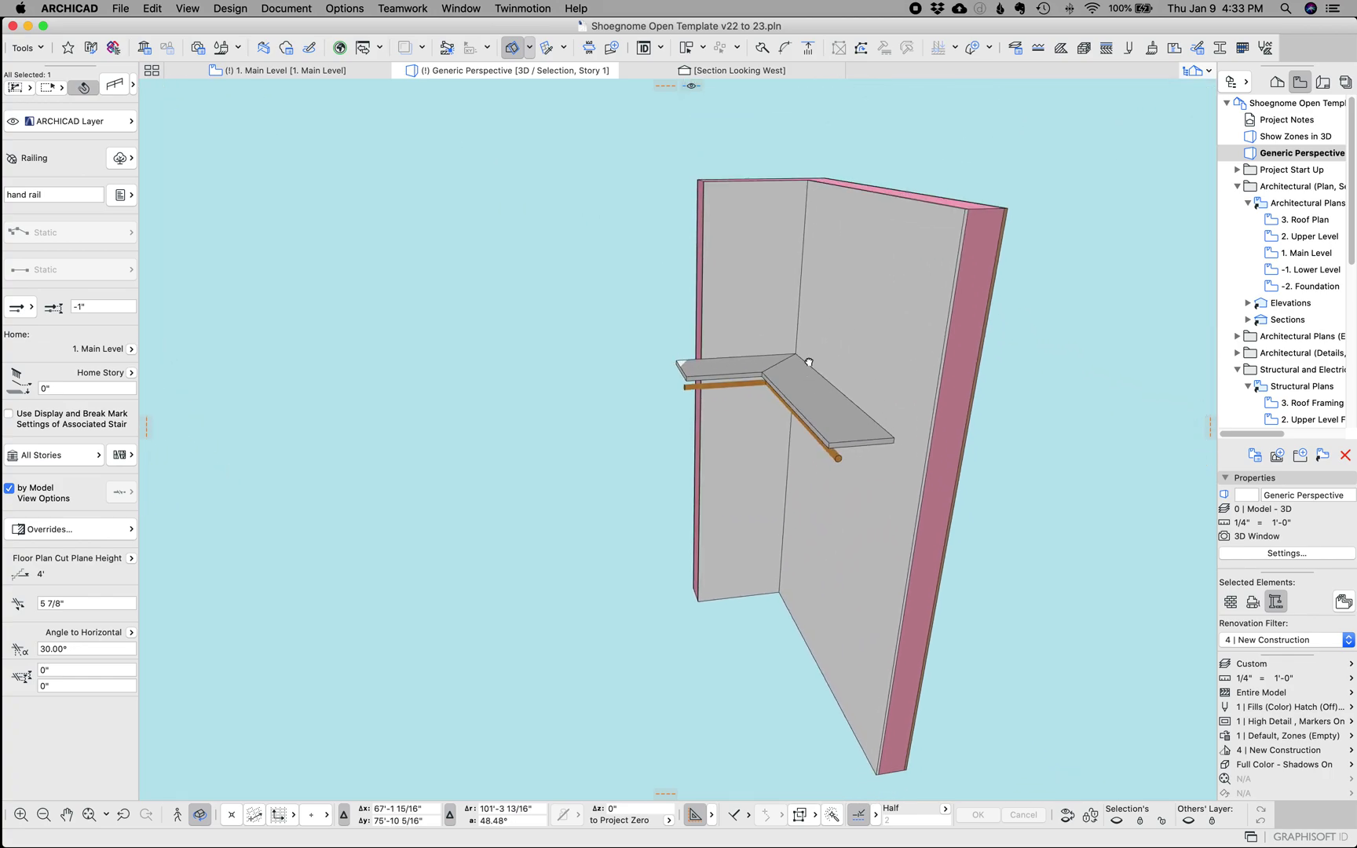
scroll(791, 359, down, 1)
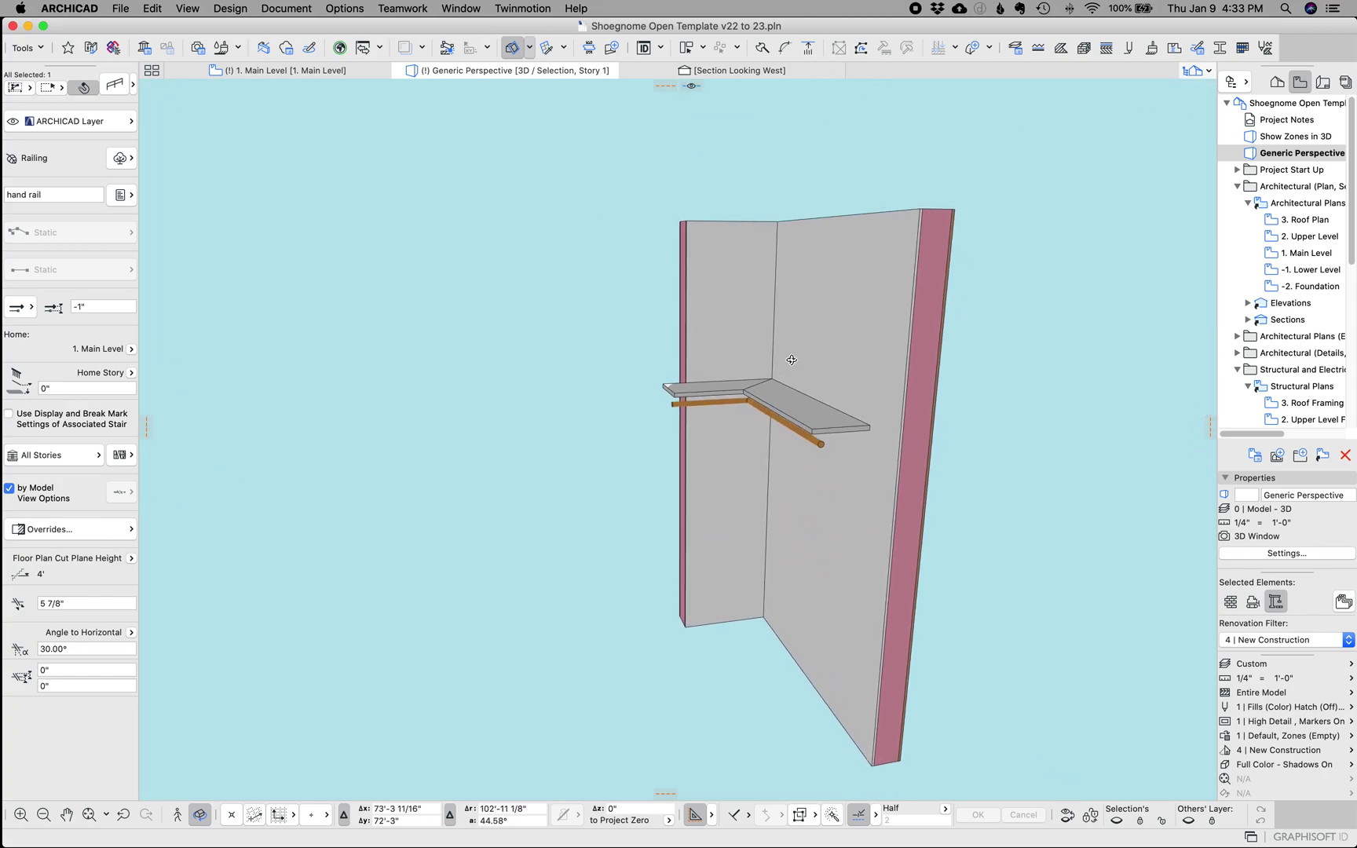
Review the rod-and-shelf railing's Toprail, Handrail and Rail settings, then cancel unchanged.
click(789, 414)
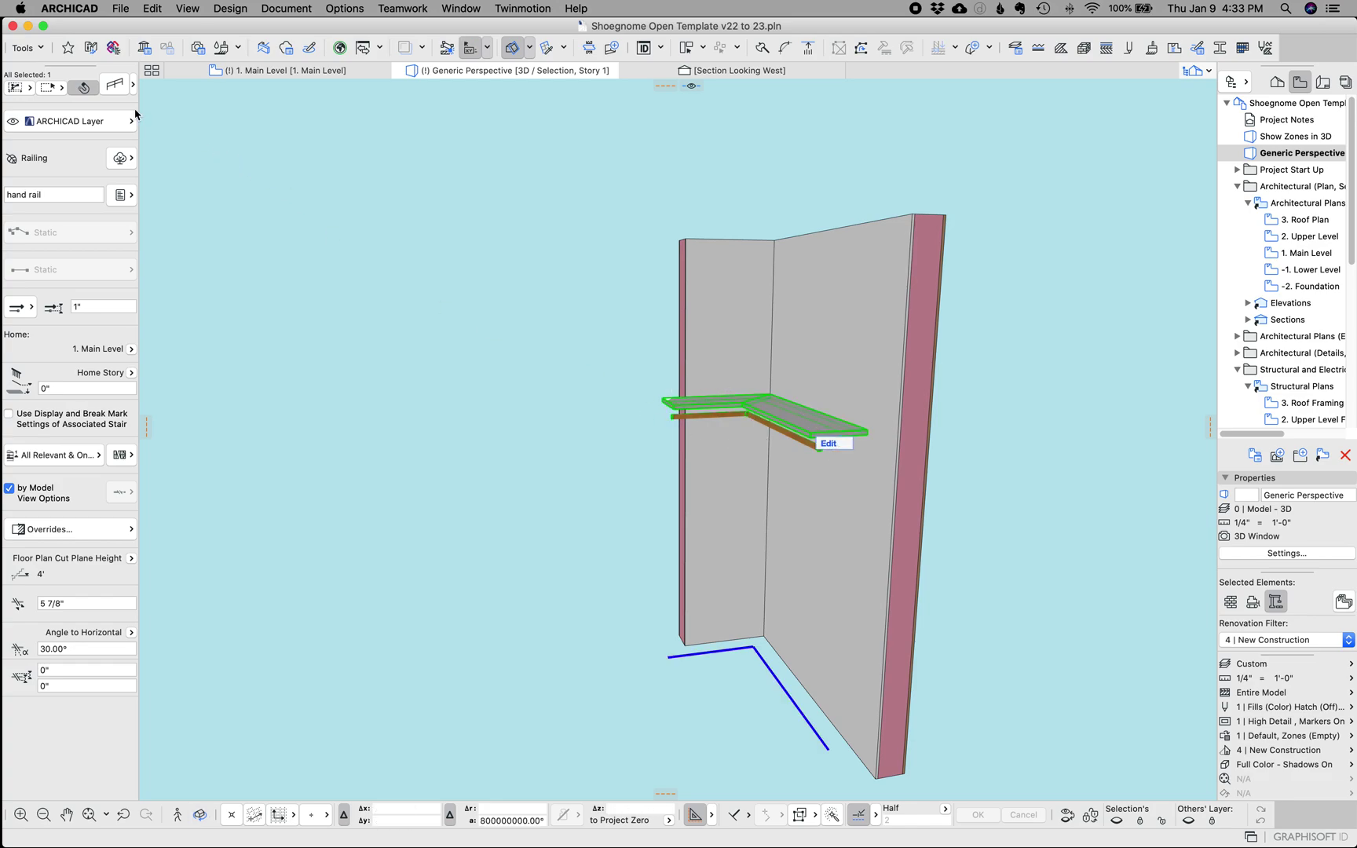
click(114, 84)
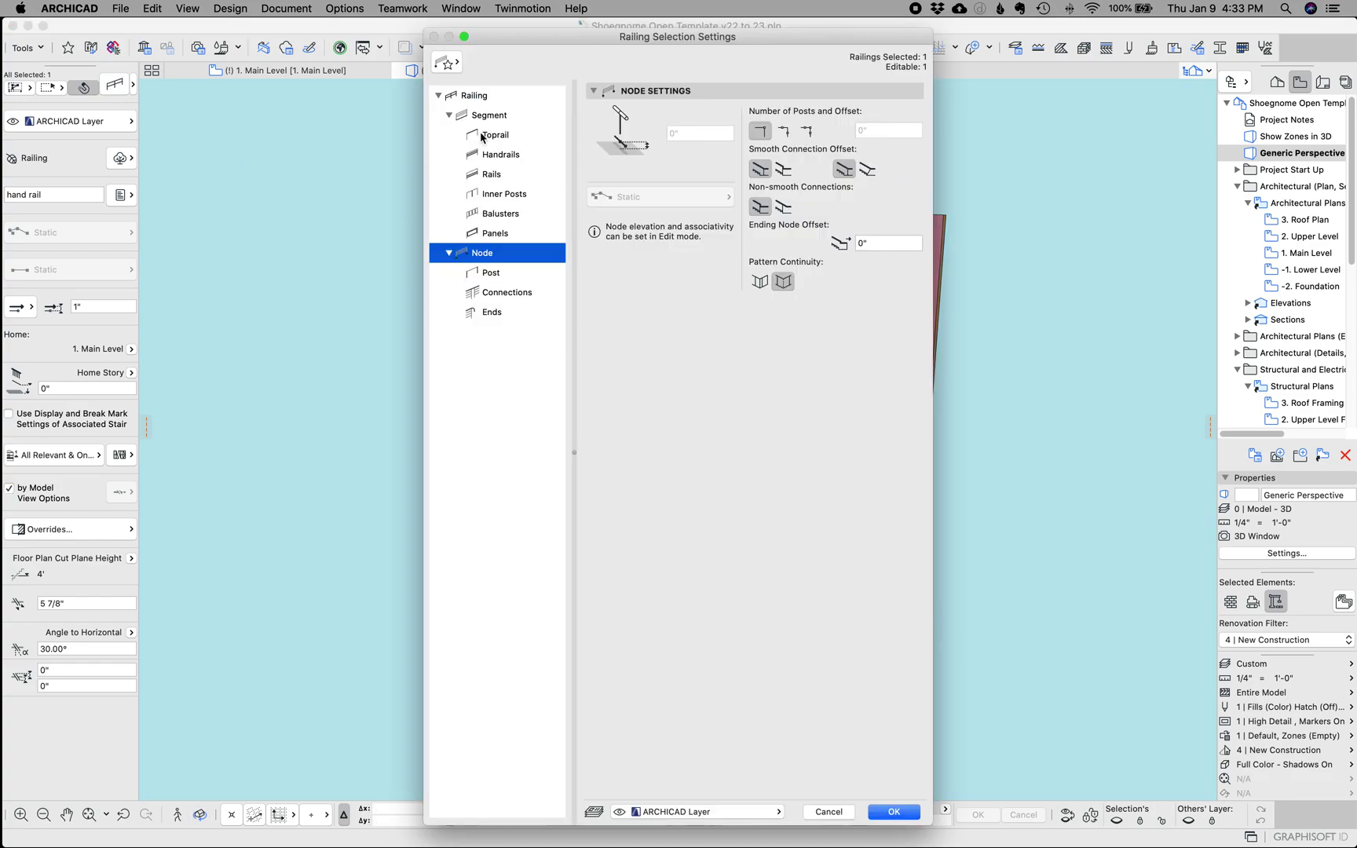
click(482, 137)
click(512, 154)
click(518, 174)
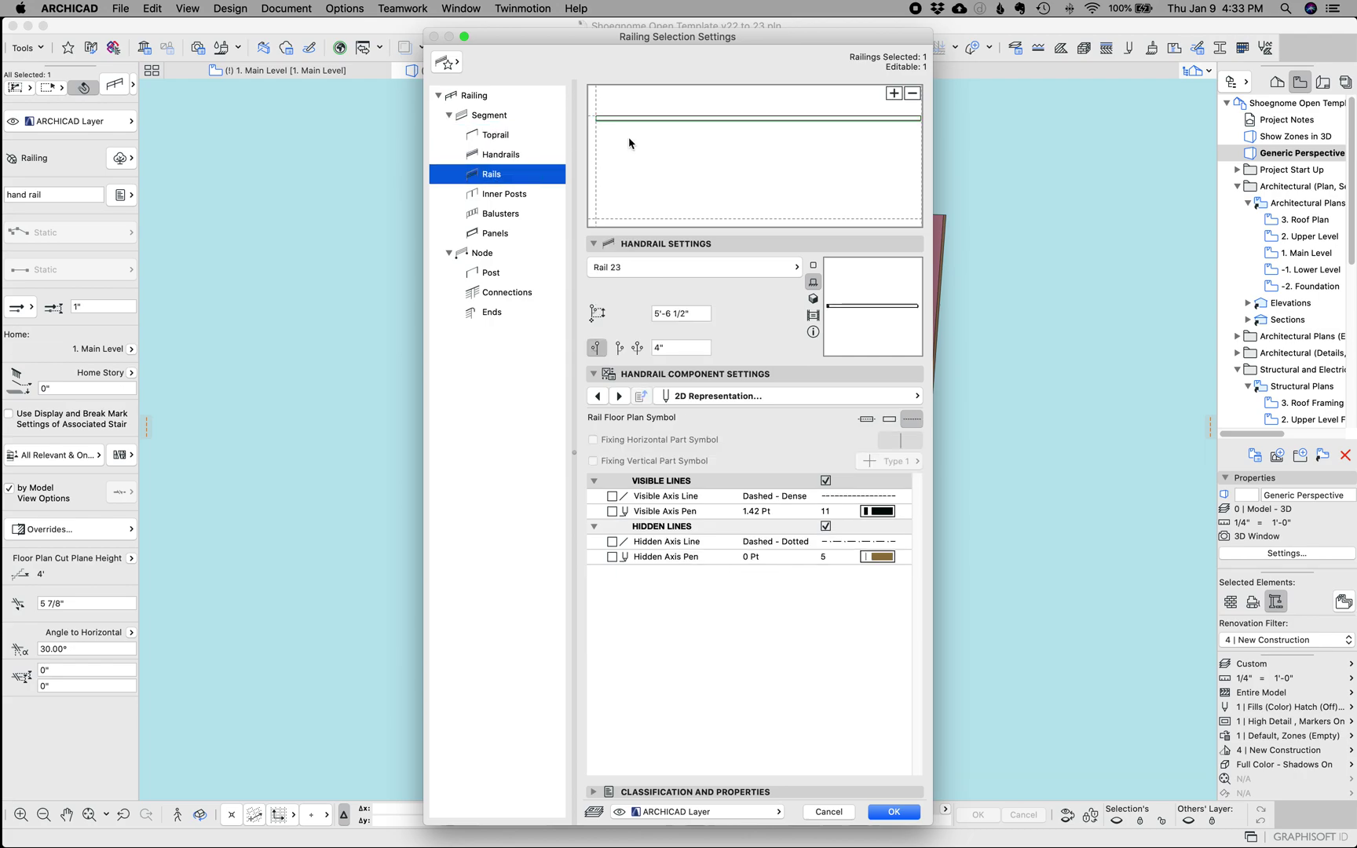
click(504, 140)
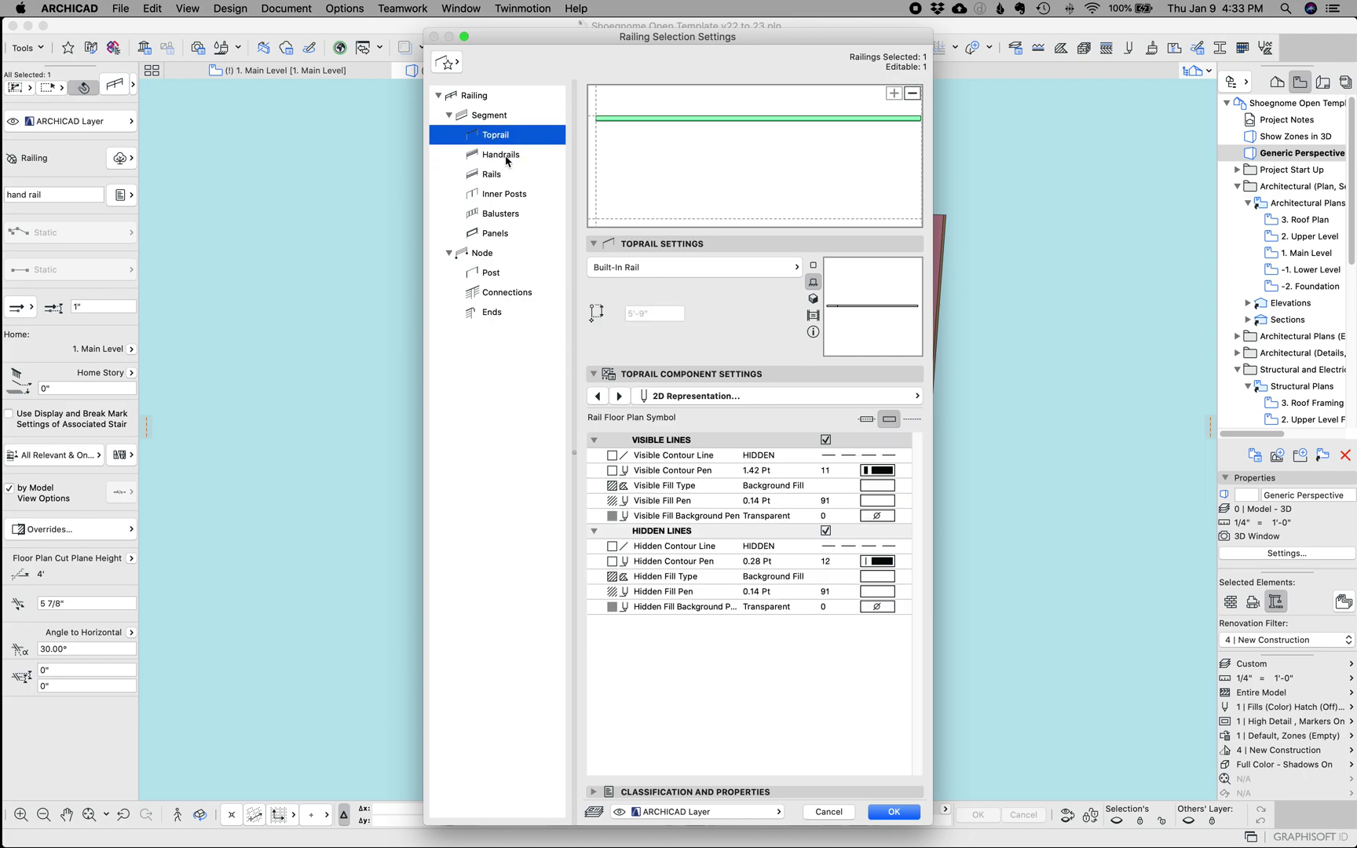
click(506, 156)
click(523, 178)
click(509, 156)
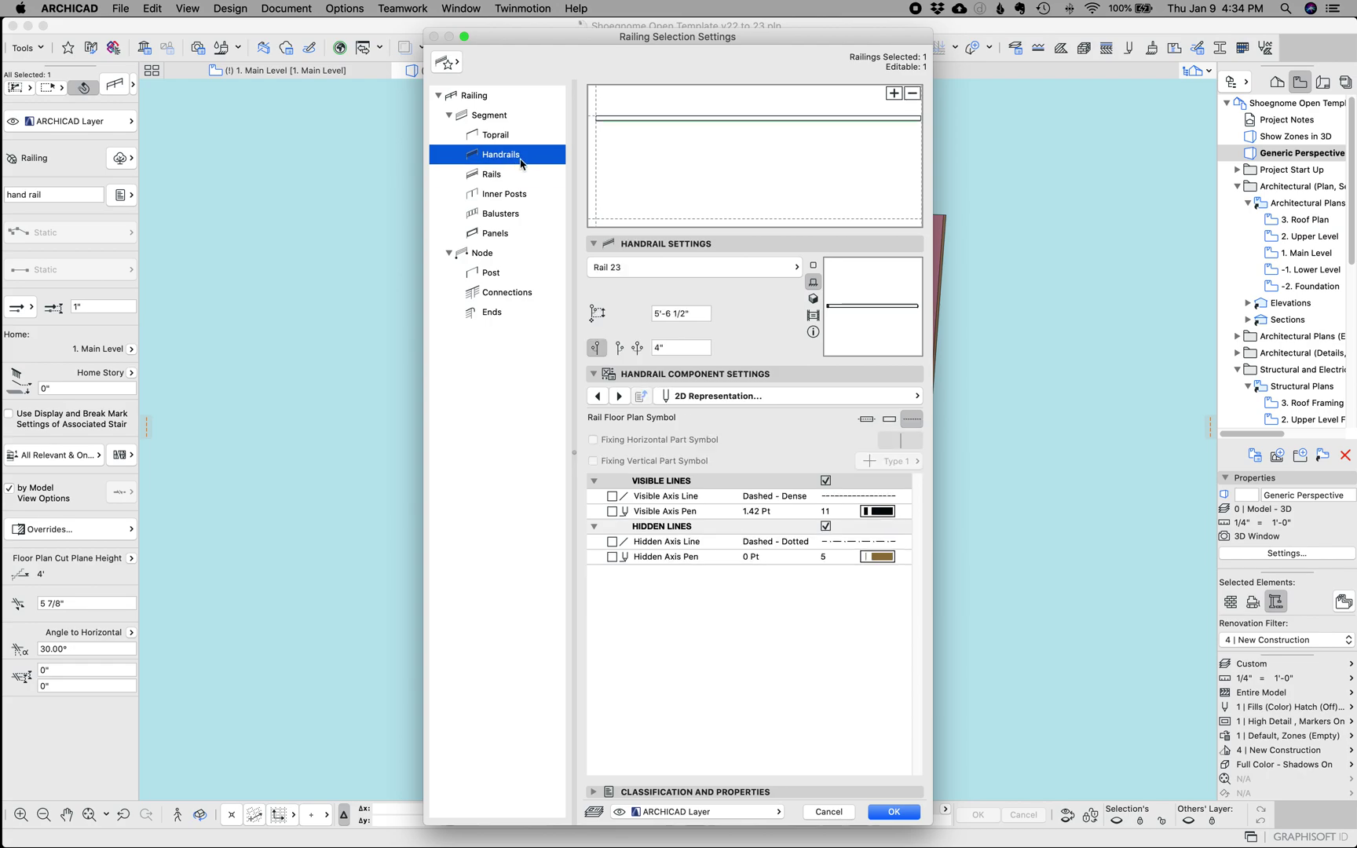
click(514, 176)
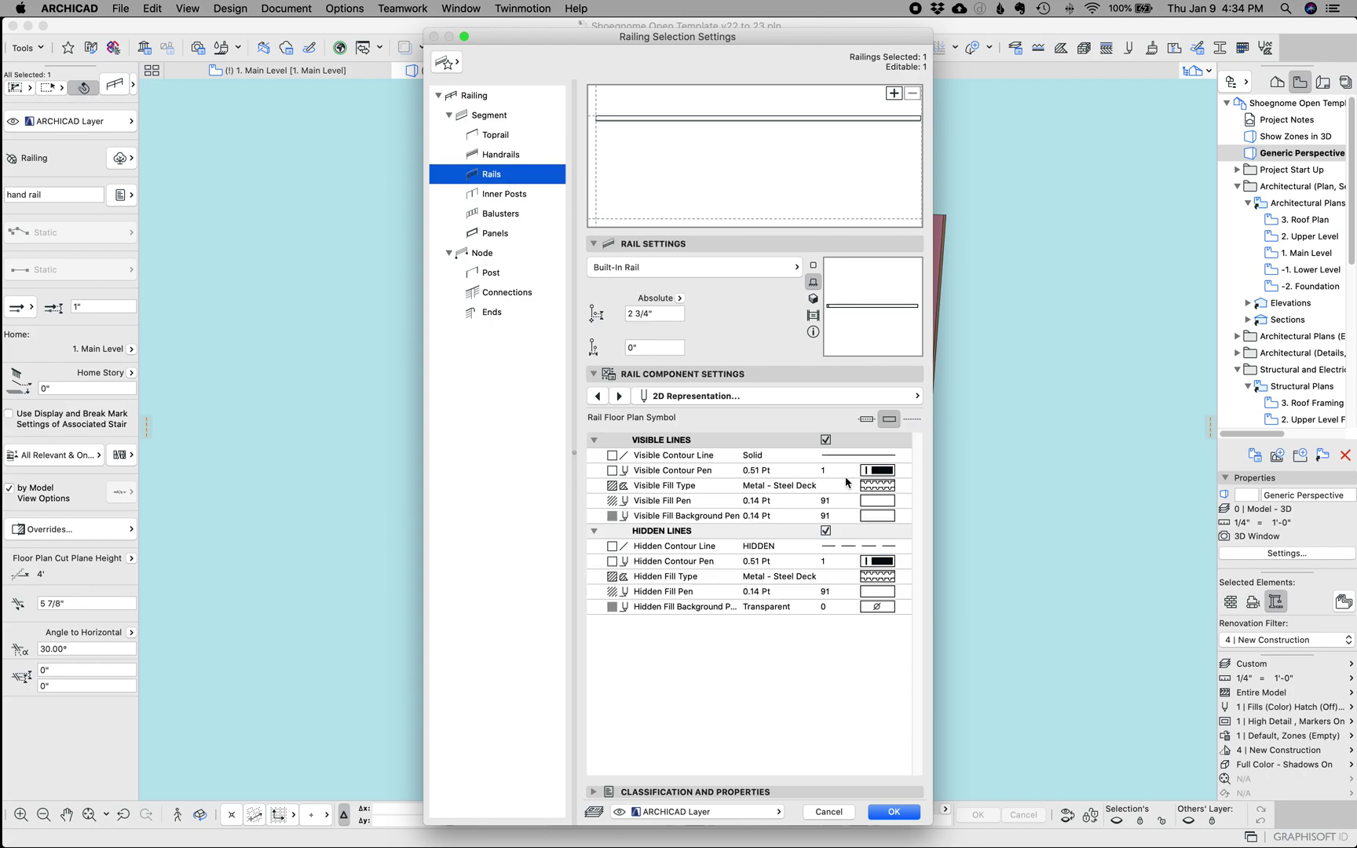
click(837, 816)
Select the shelf slab and rod-and-shelf railing in 3D, then return to 1. Main Level.
click(438, 173)
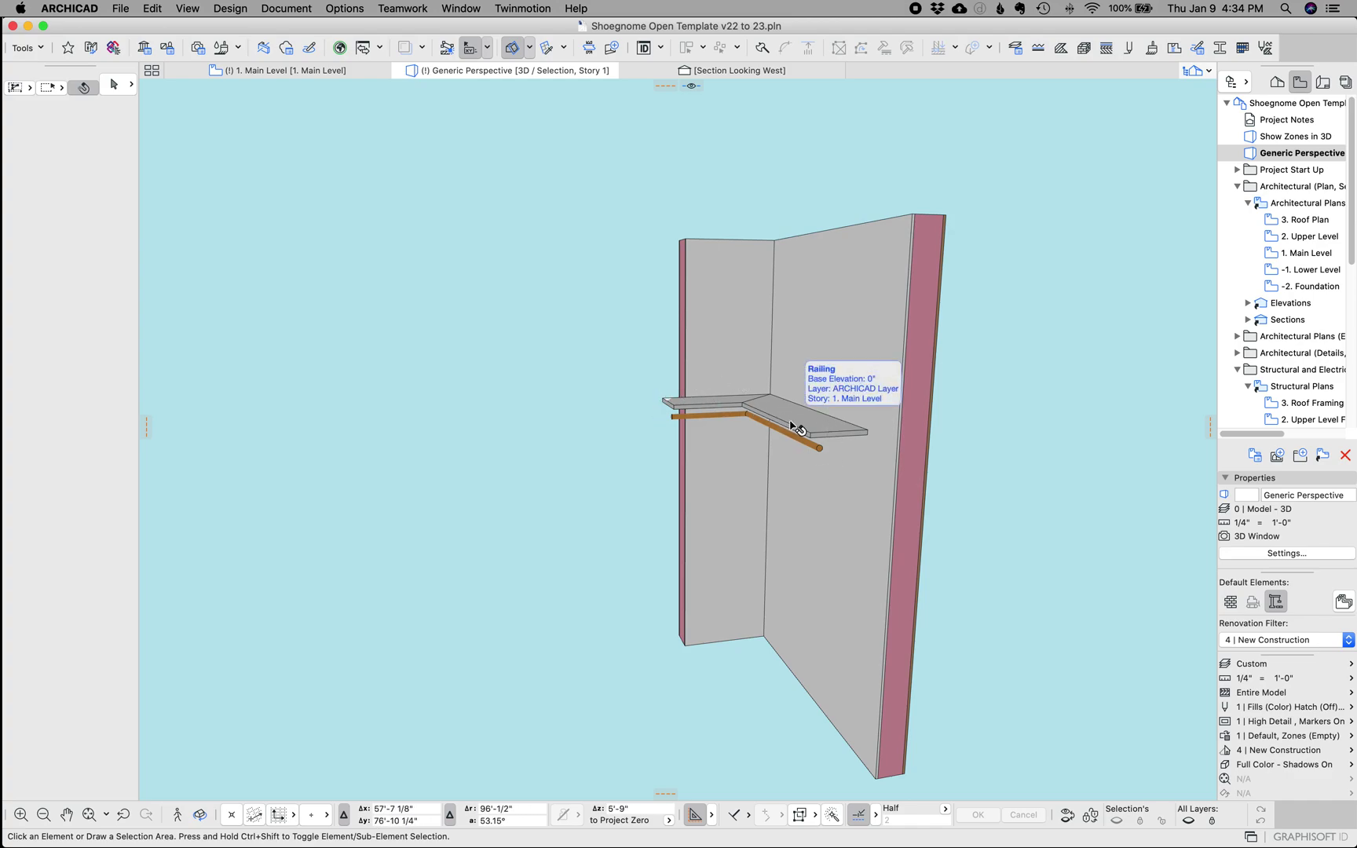
click(793, 428)
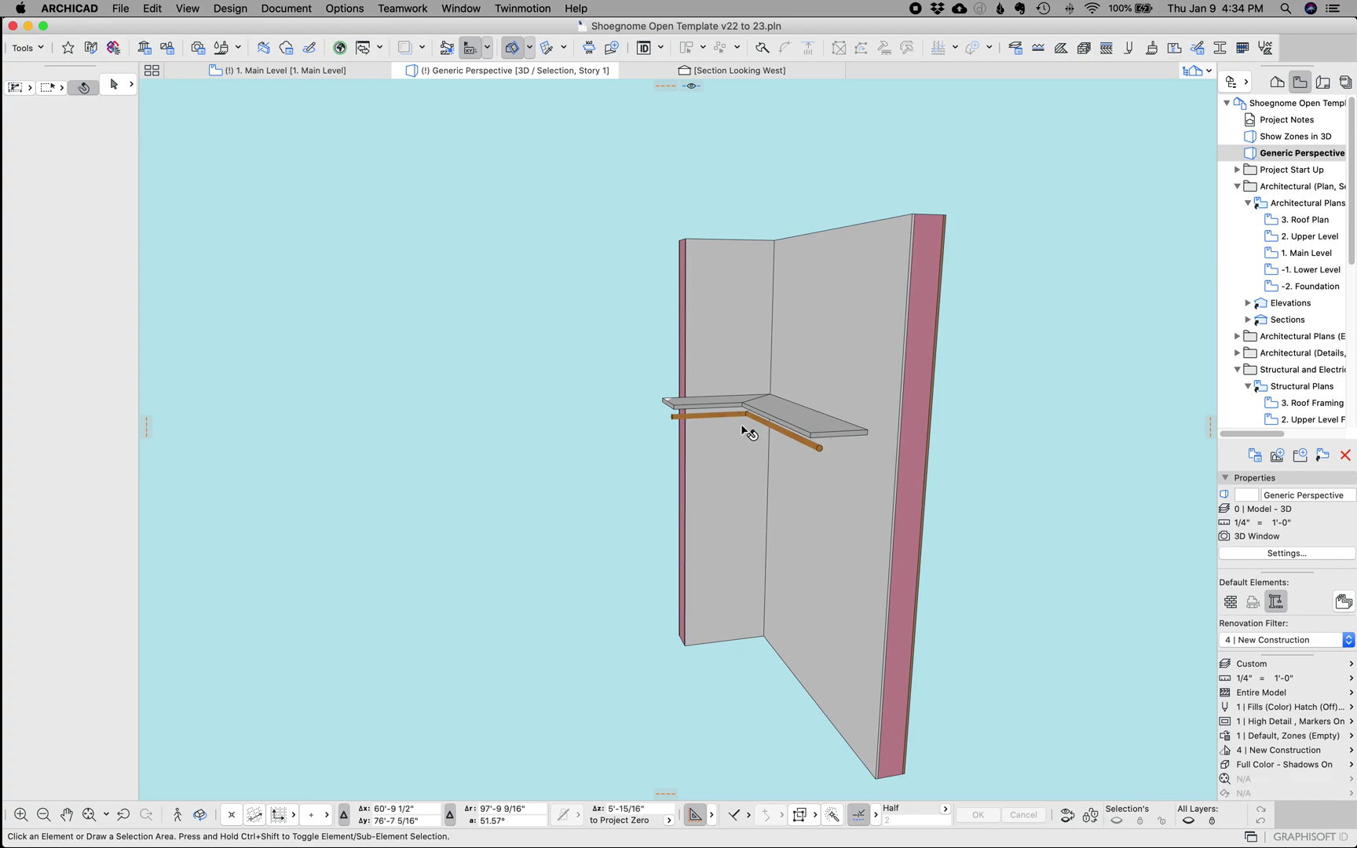
click(765, 419)
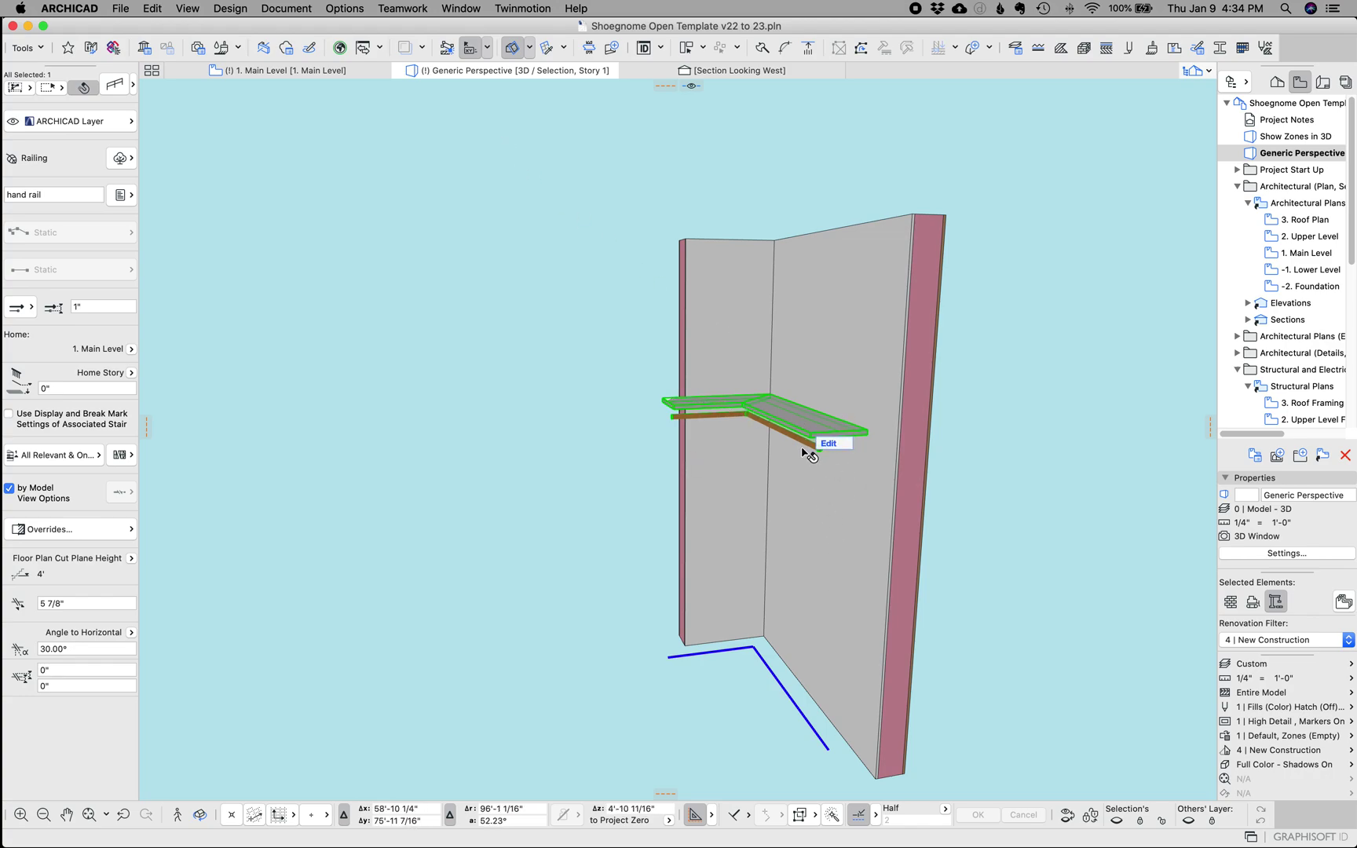
click(441, 144)
click(360, 72)
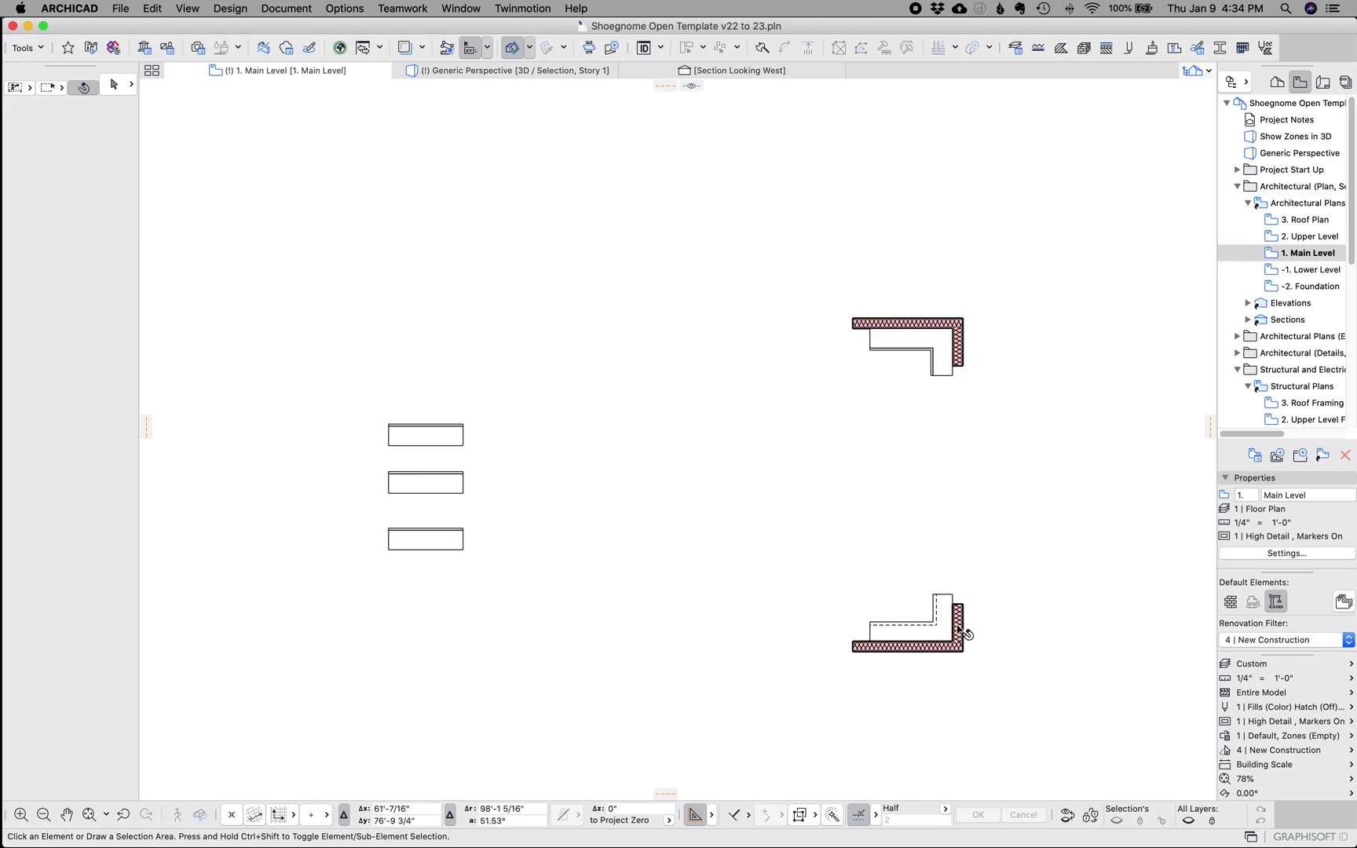
scroll(954, 629, up, 5)
scroll(891, 600, up, 4)
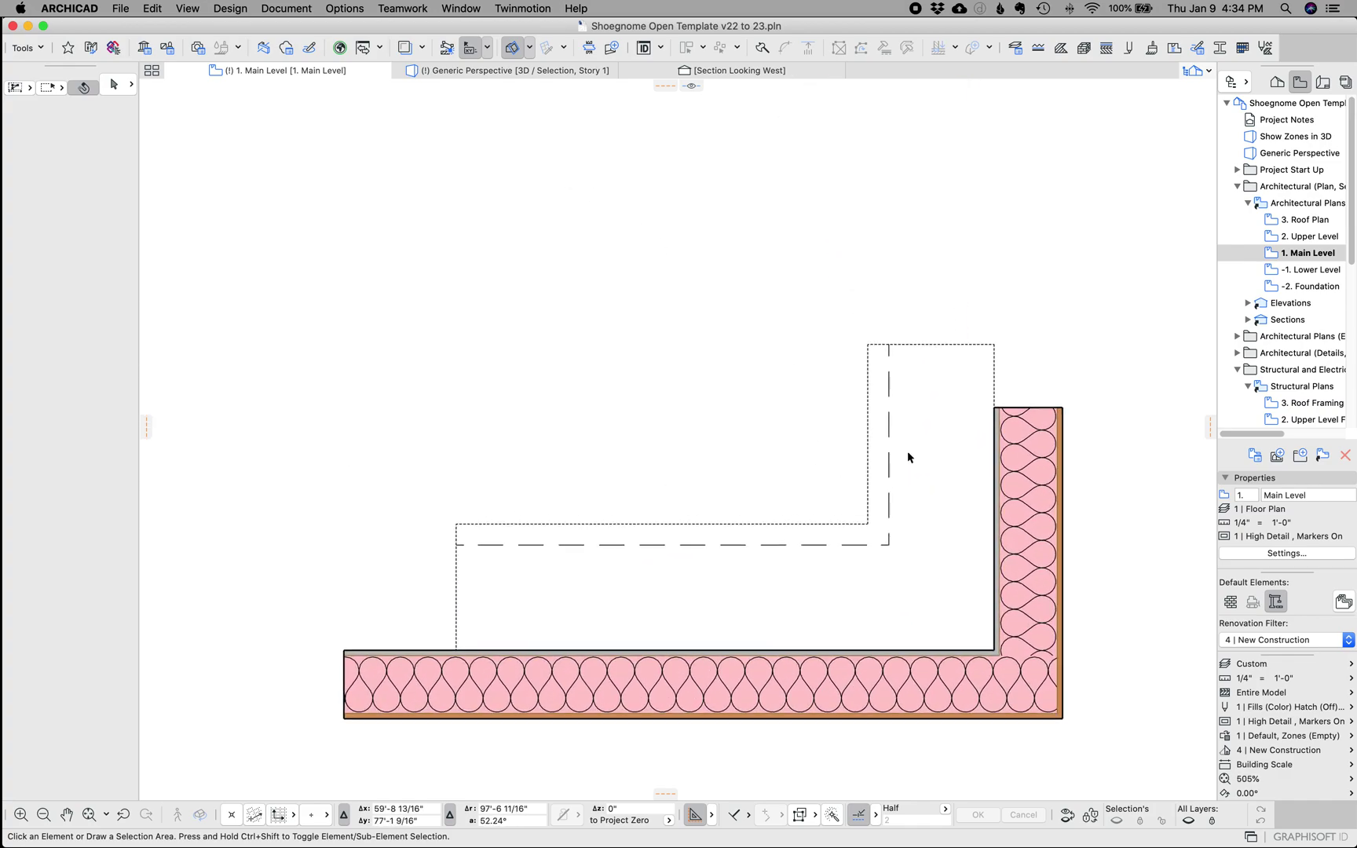
scroll(934, 414, up, 2)
right_click(757, 310)
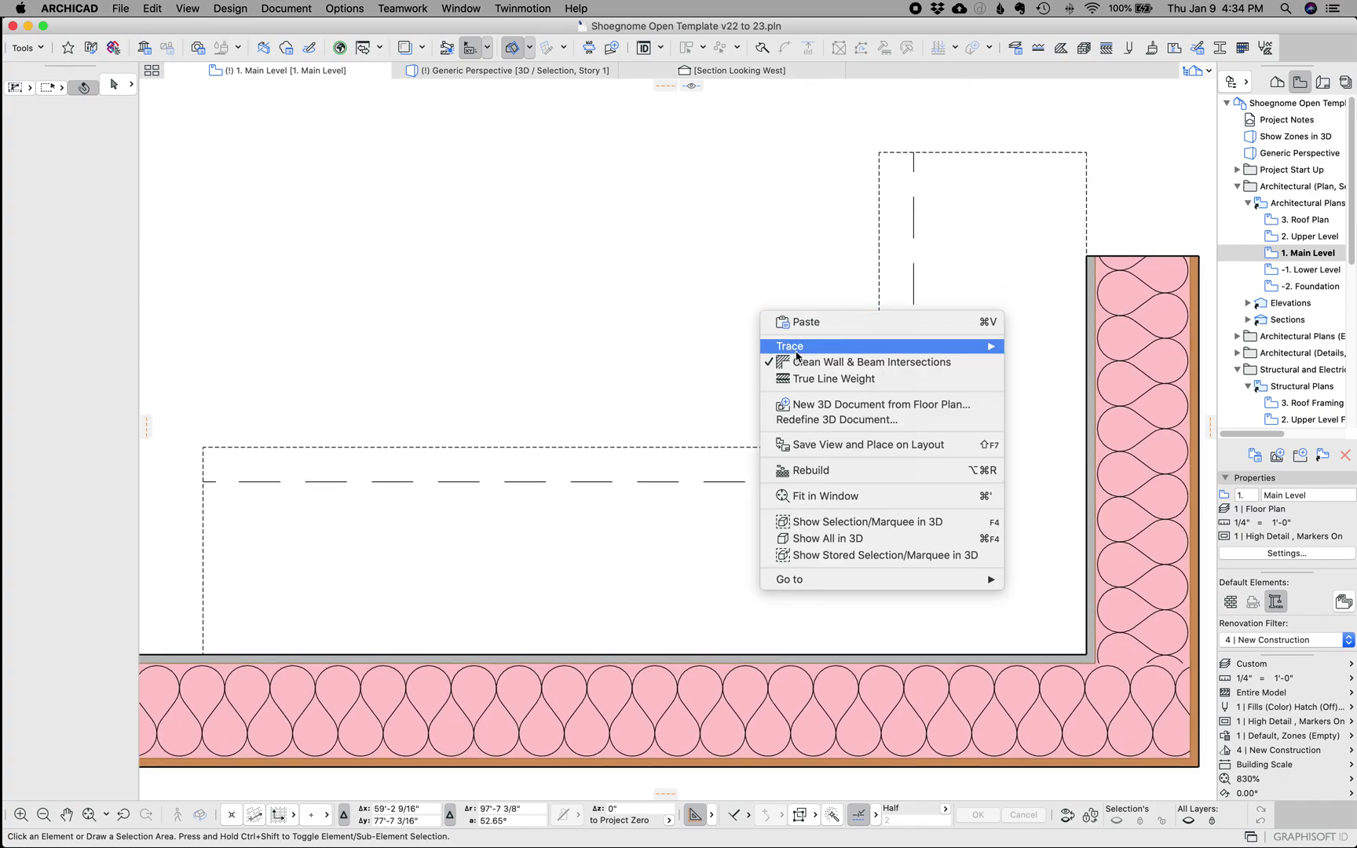
click(821, 382)
scroll(737, 300, down, 3)
right_click(689, 266)
click(802, 332)
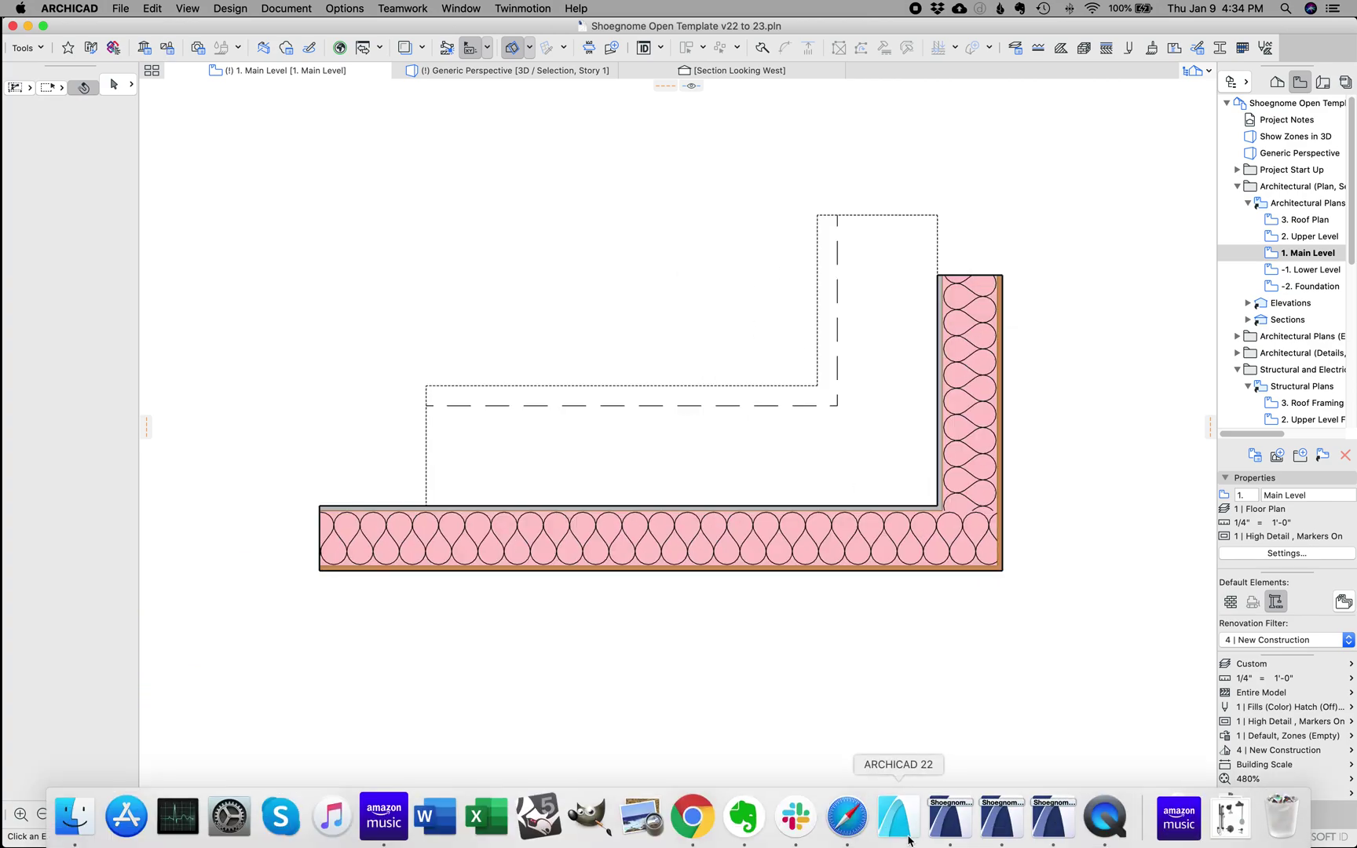
Back in ARCHICAD 23, open the Furniture > Millwork folder in the Favorites palette.
click(950, 816)
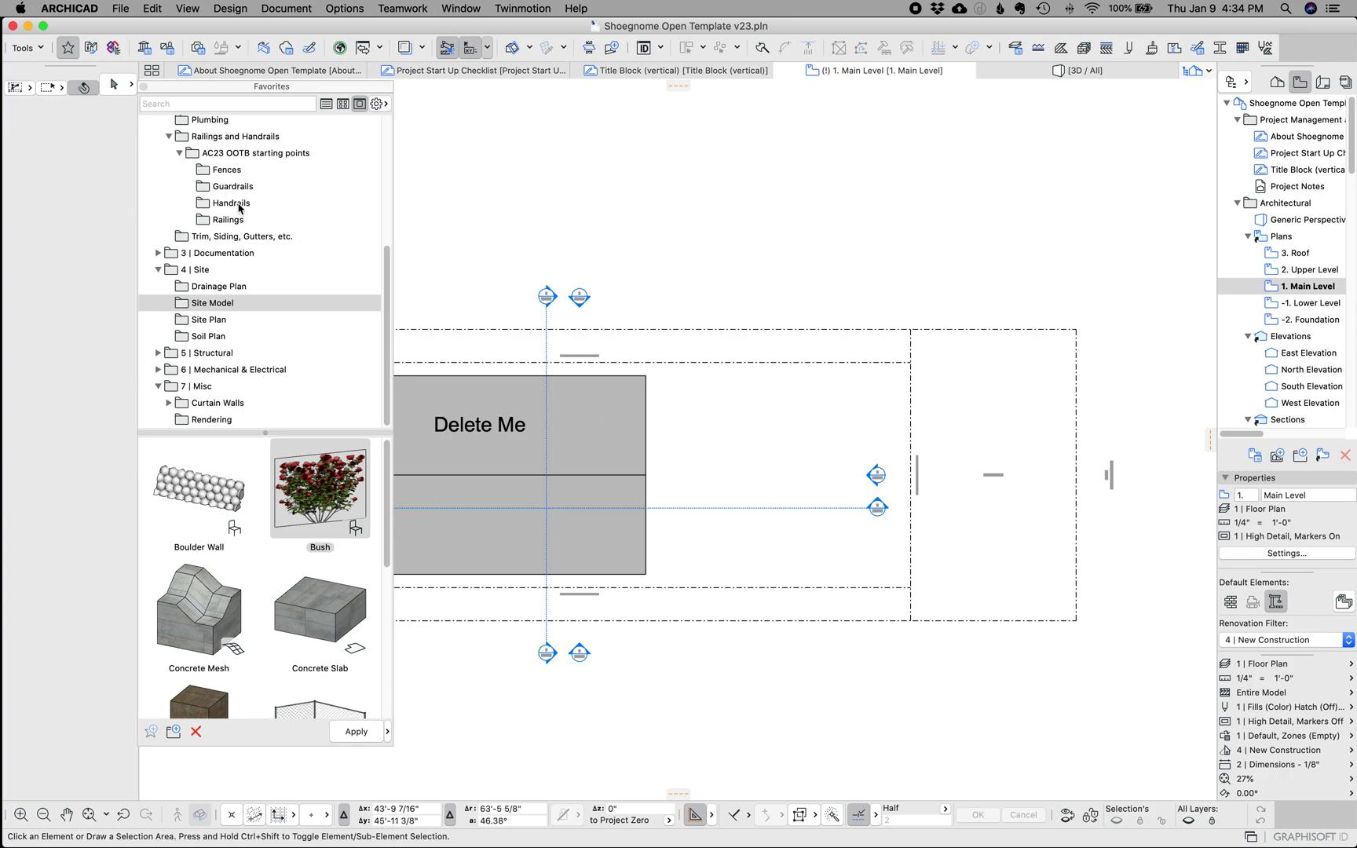
scroll(230, 210, up, 5)
click(231, 211)
click(227, 227)
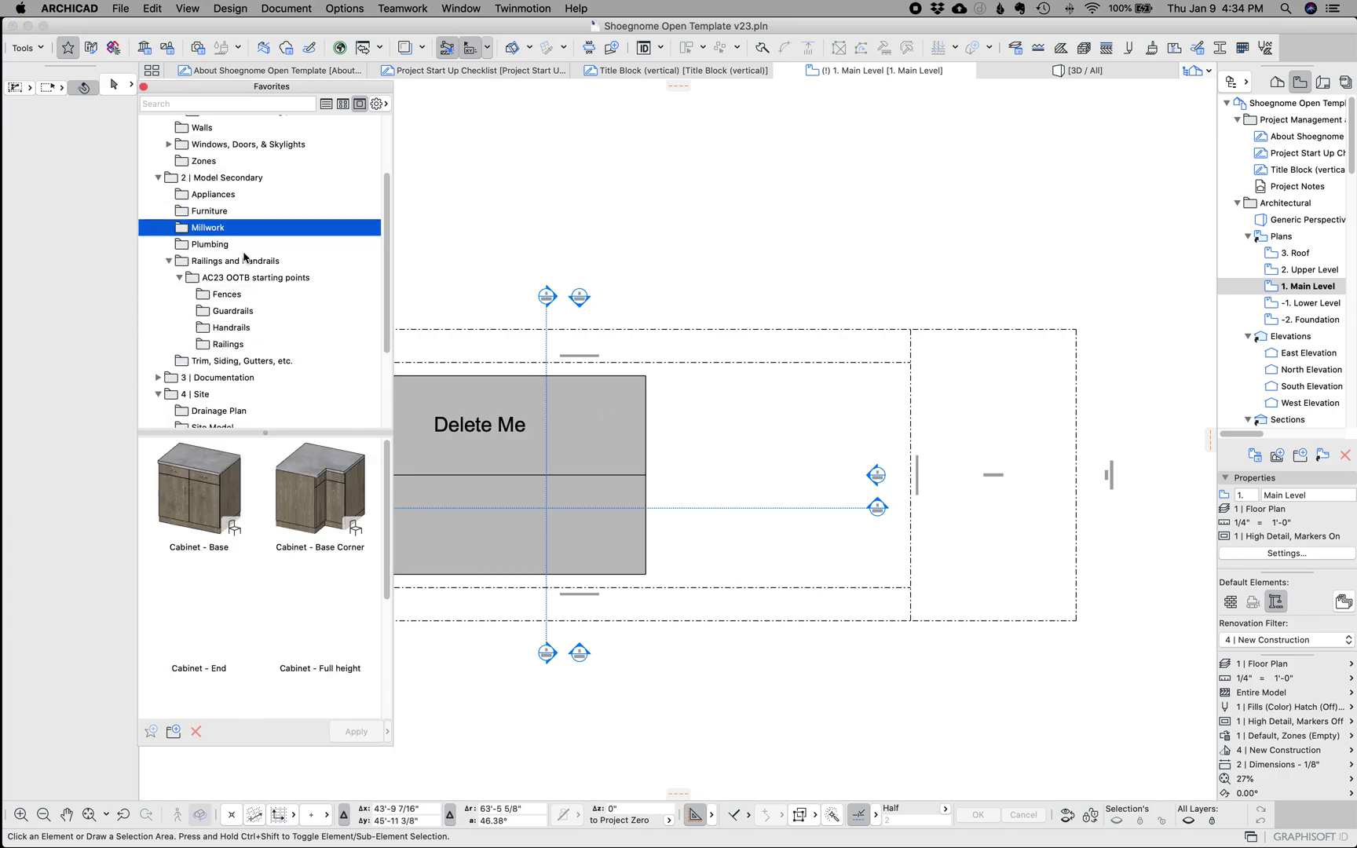
scroll(286, 549, down, 3)
Draw an L-shaped railing on the Main Level plan using the Rod and Shelf favorite.
double_click(199, 652)
click(749, 243)
click(890, 243)
click(889, 188)
double_click(852, 188)
Turn on true line weight display from the floor plan's context menu.
scroll(864, 190, up, 10)
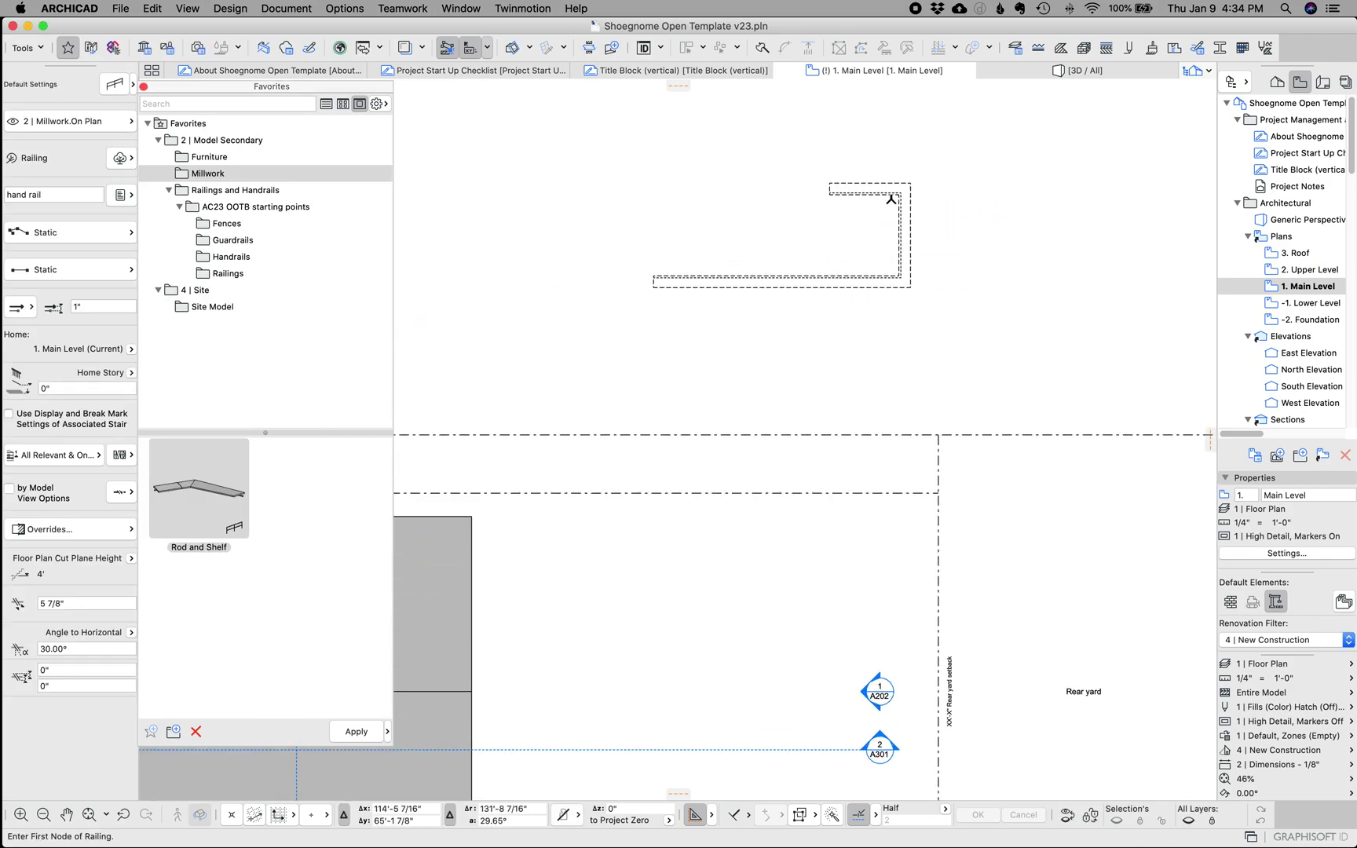
key(Escape)
scroll(927, 251, up, 3)
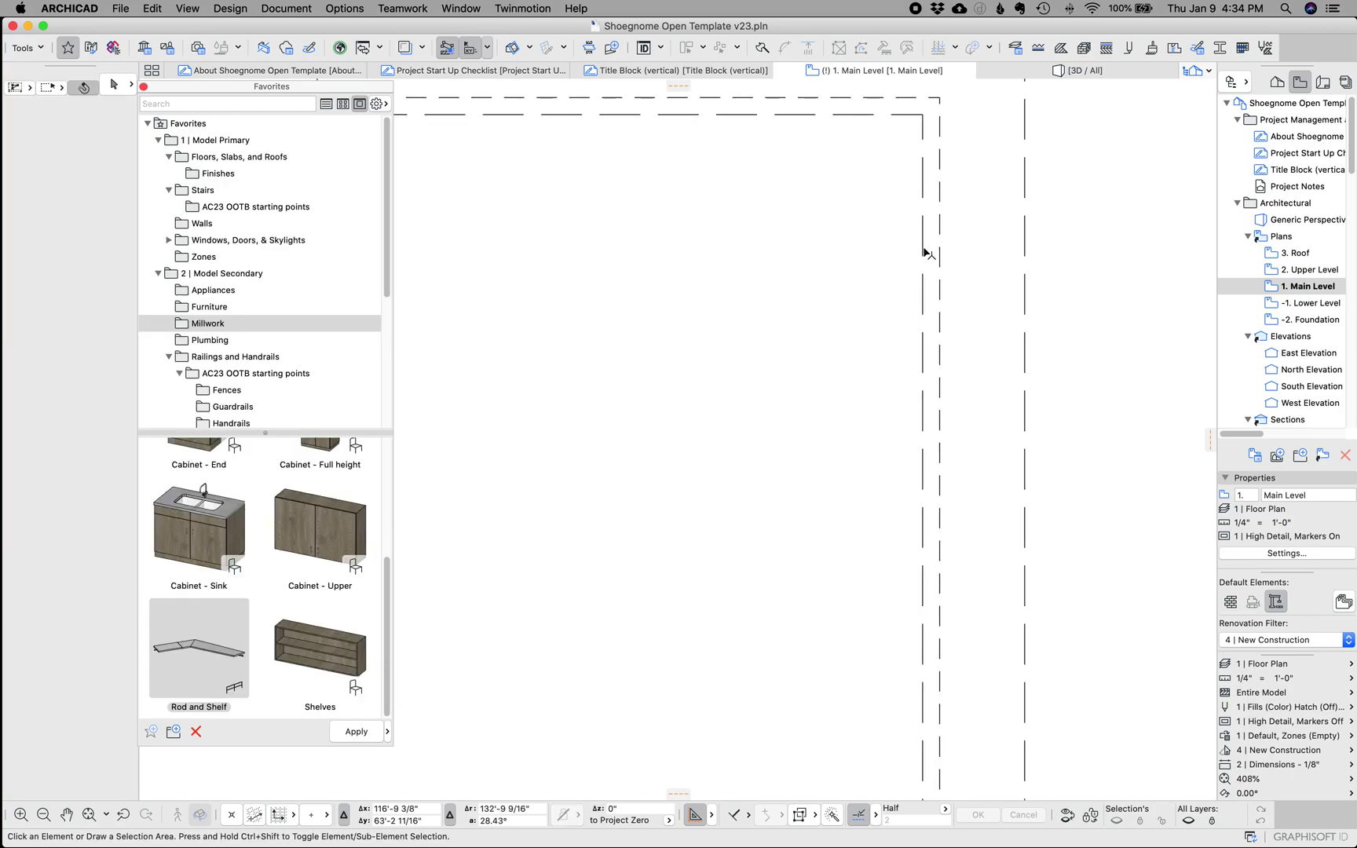
scroll(903, 282, down, 2)
right_click(887, 314)
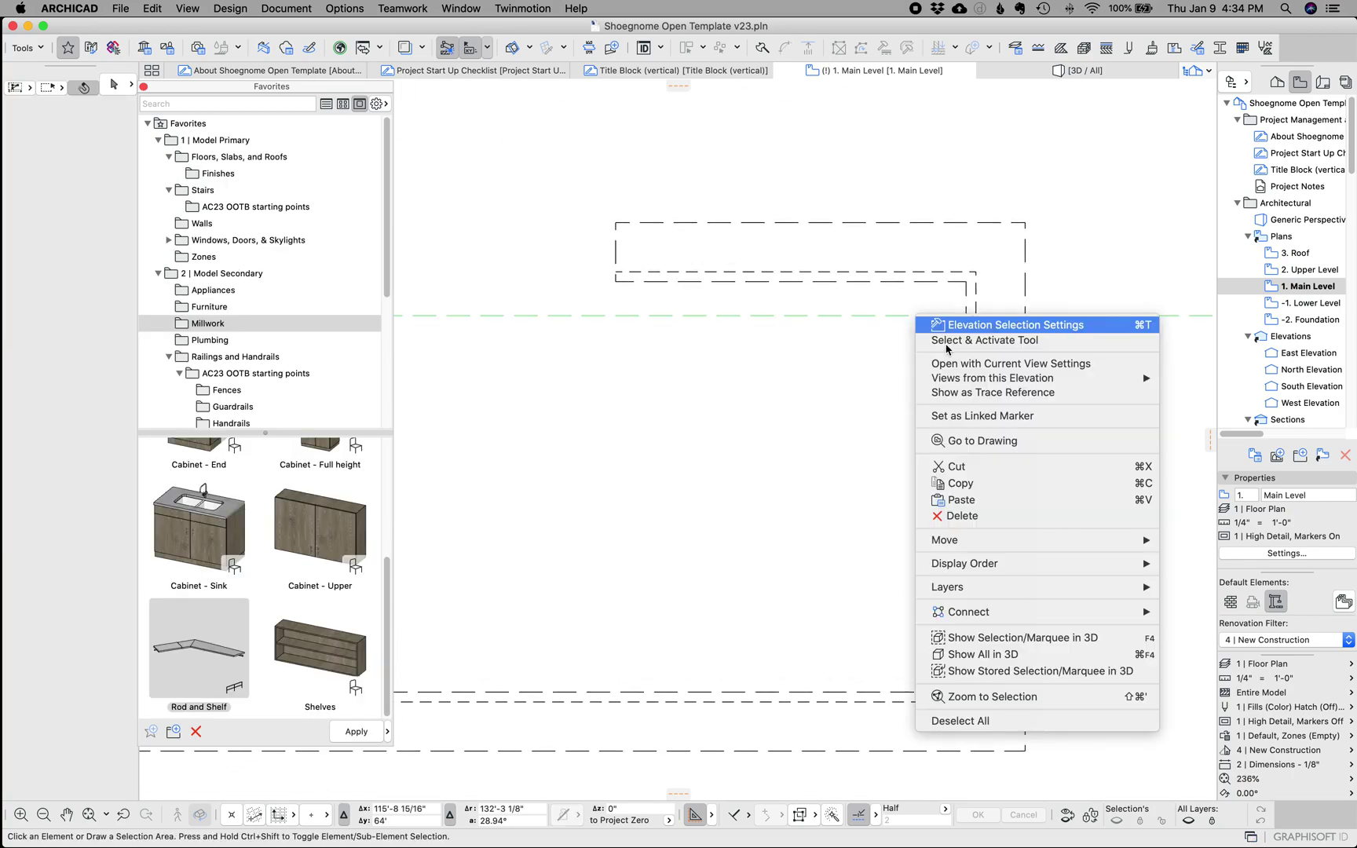
click(863, 205)
right_click(863, 187)
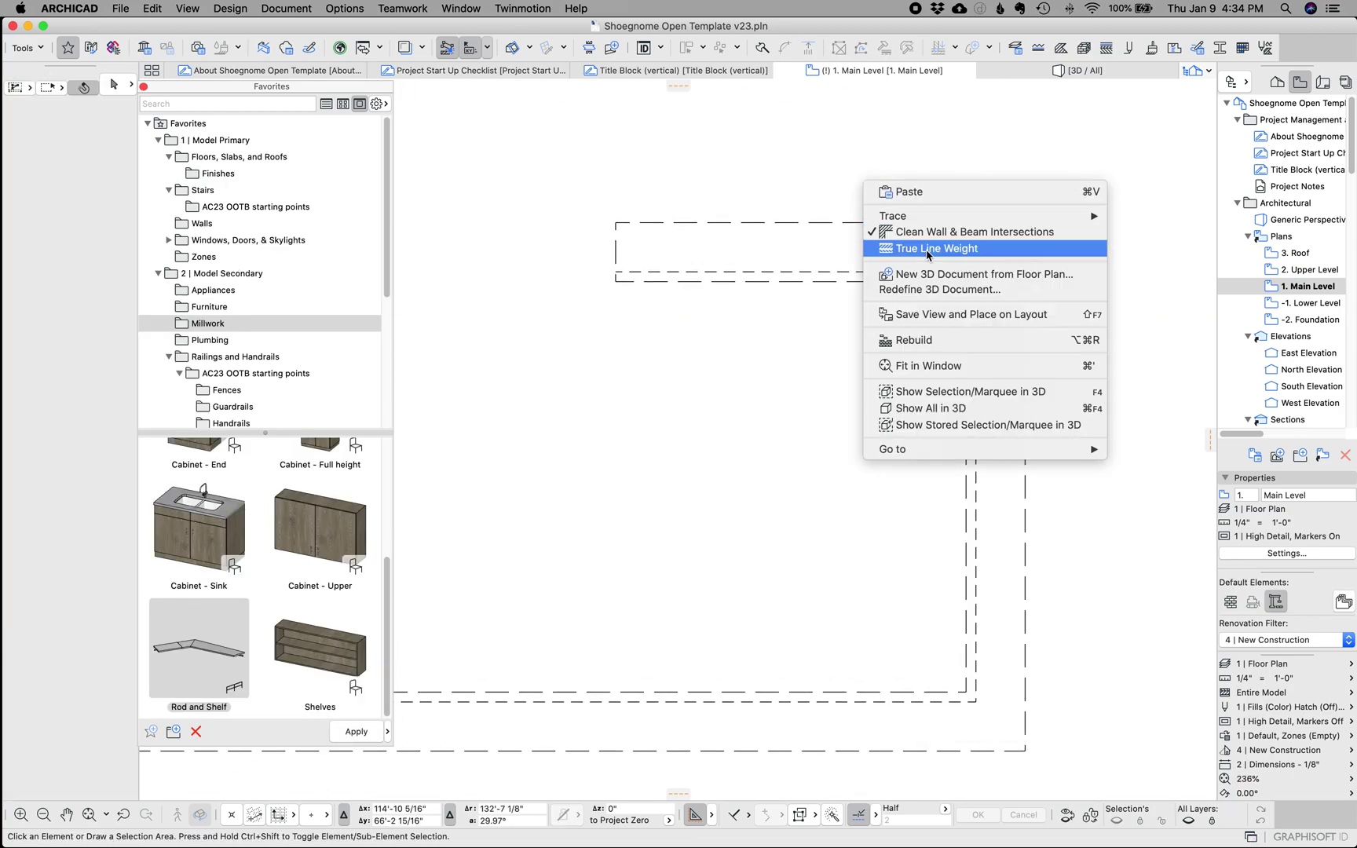
click(936, 248)
scroll(966, 250, up, 10)
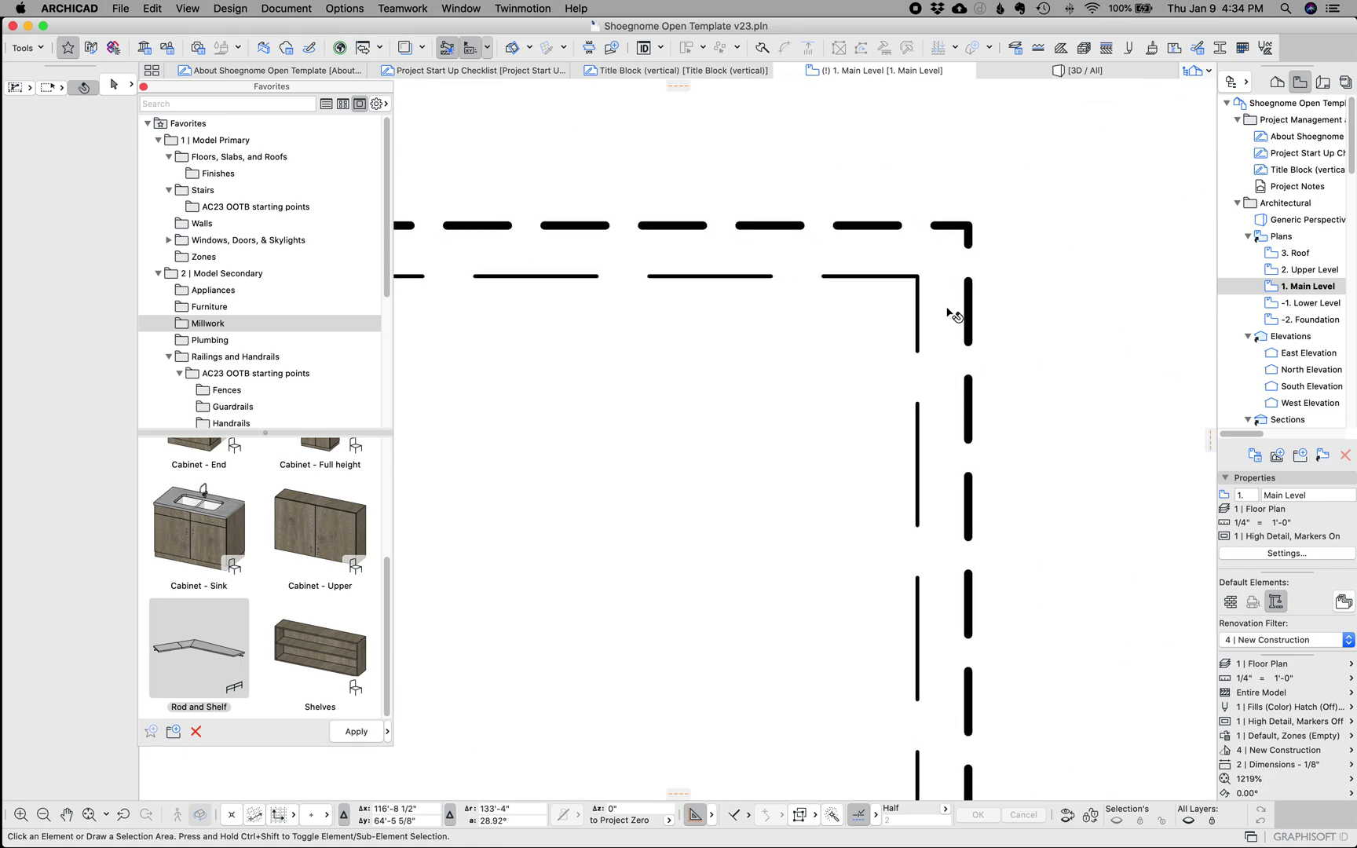
scroll(954, 315, down, 10)
Select the trial Rod and Shelf railing and delete it.
click(968, 318)
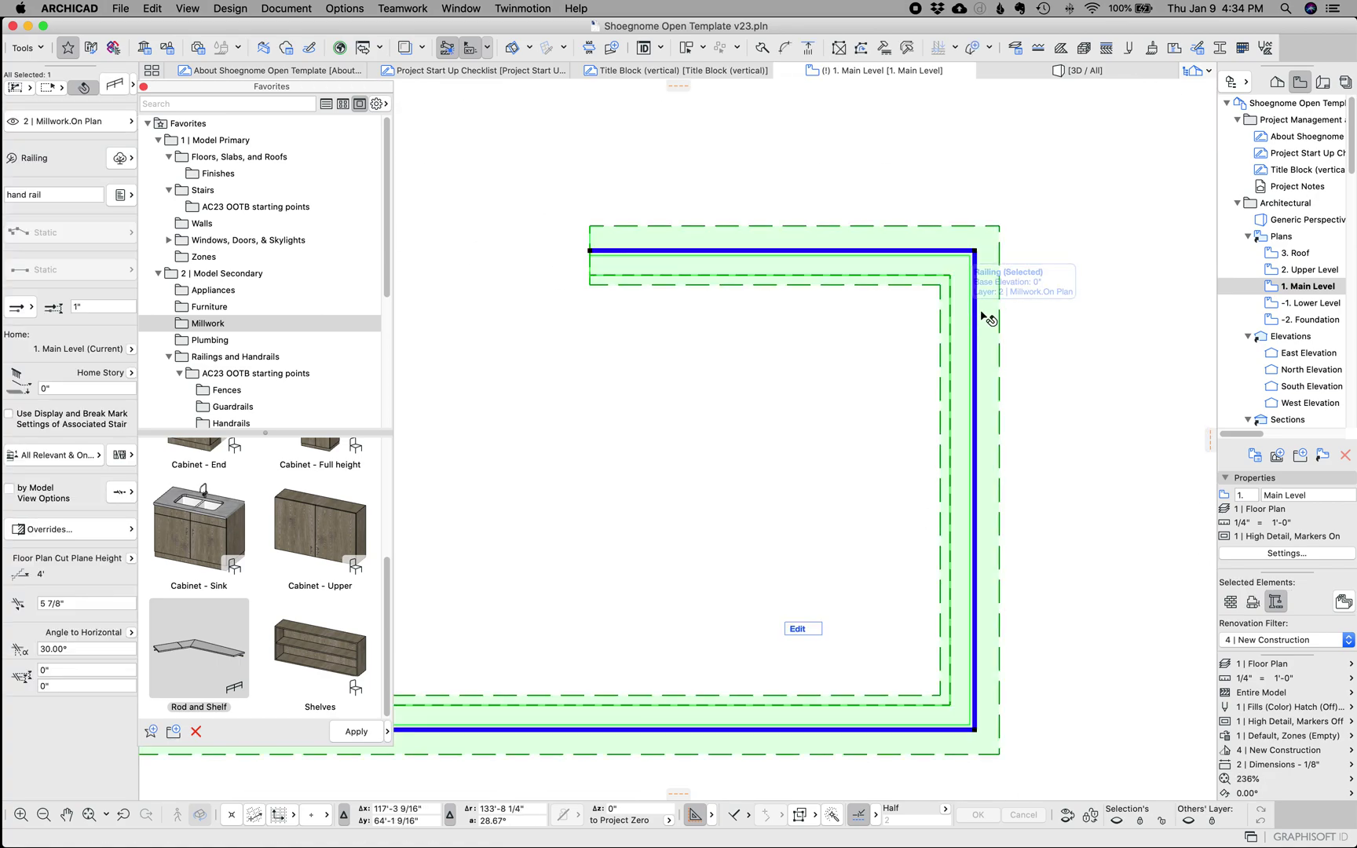
scroll(981, 314, down, 3)
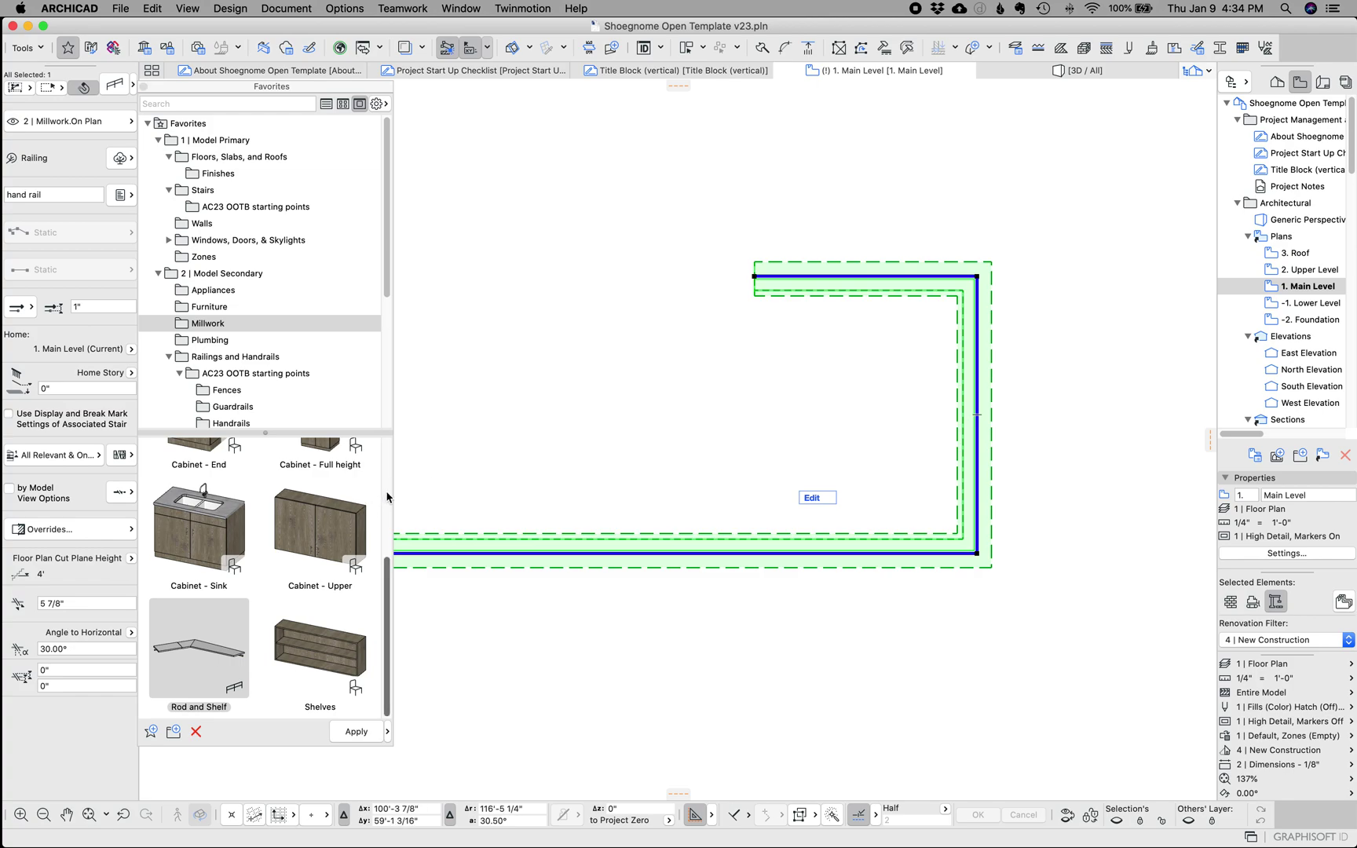
scroll(724, 449, down, 3)
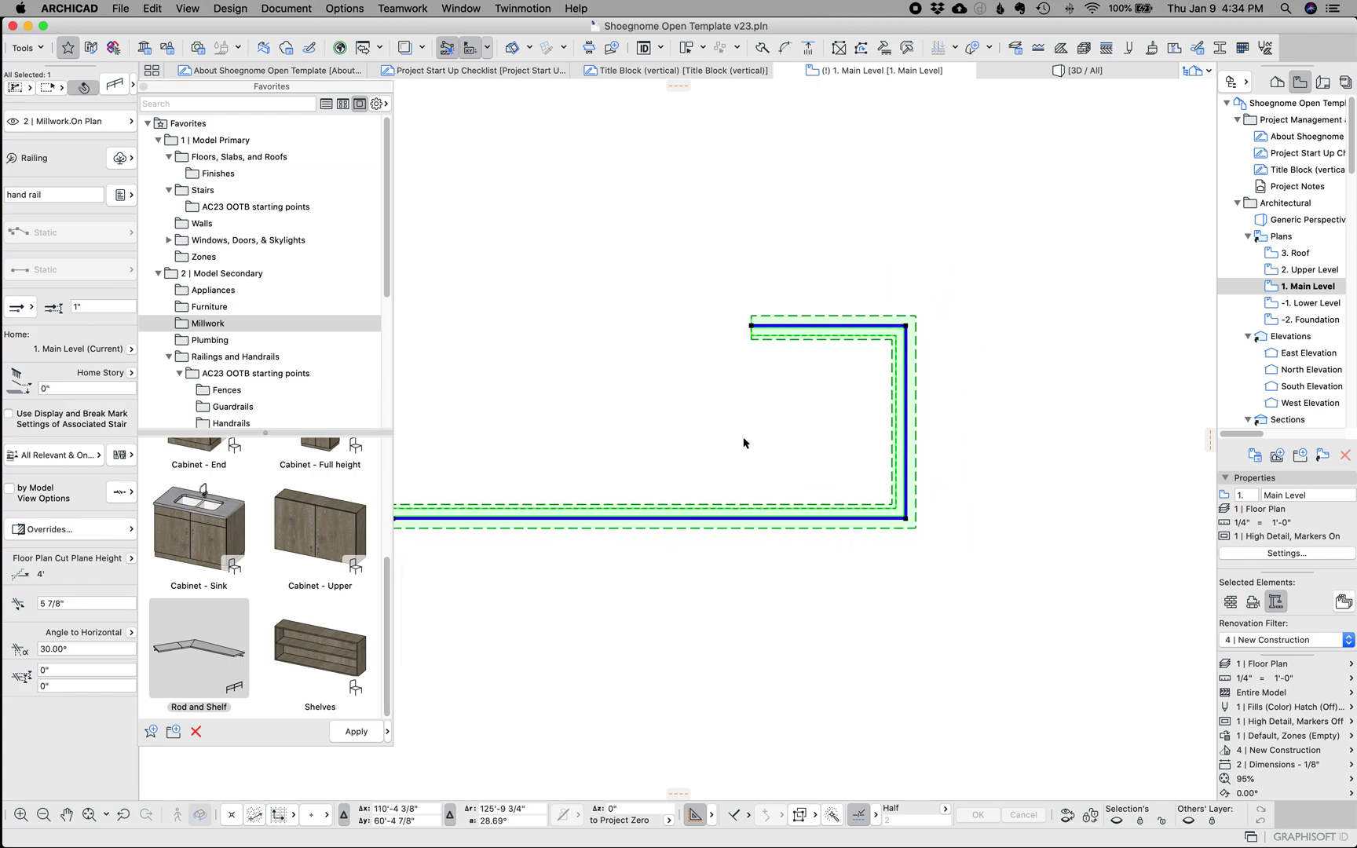
middle_drag(812, 433, 839, 392)
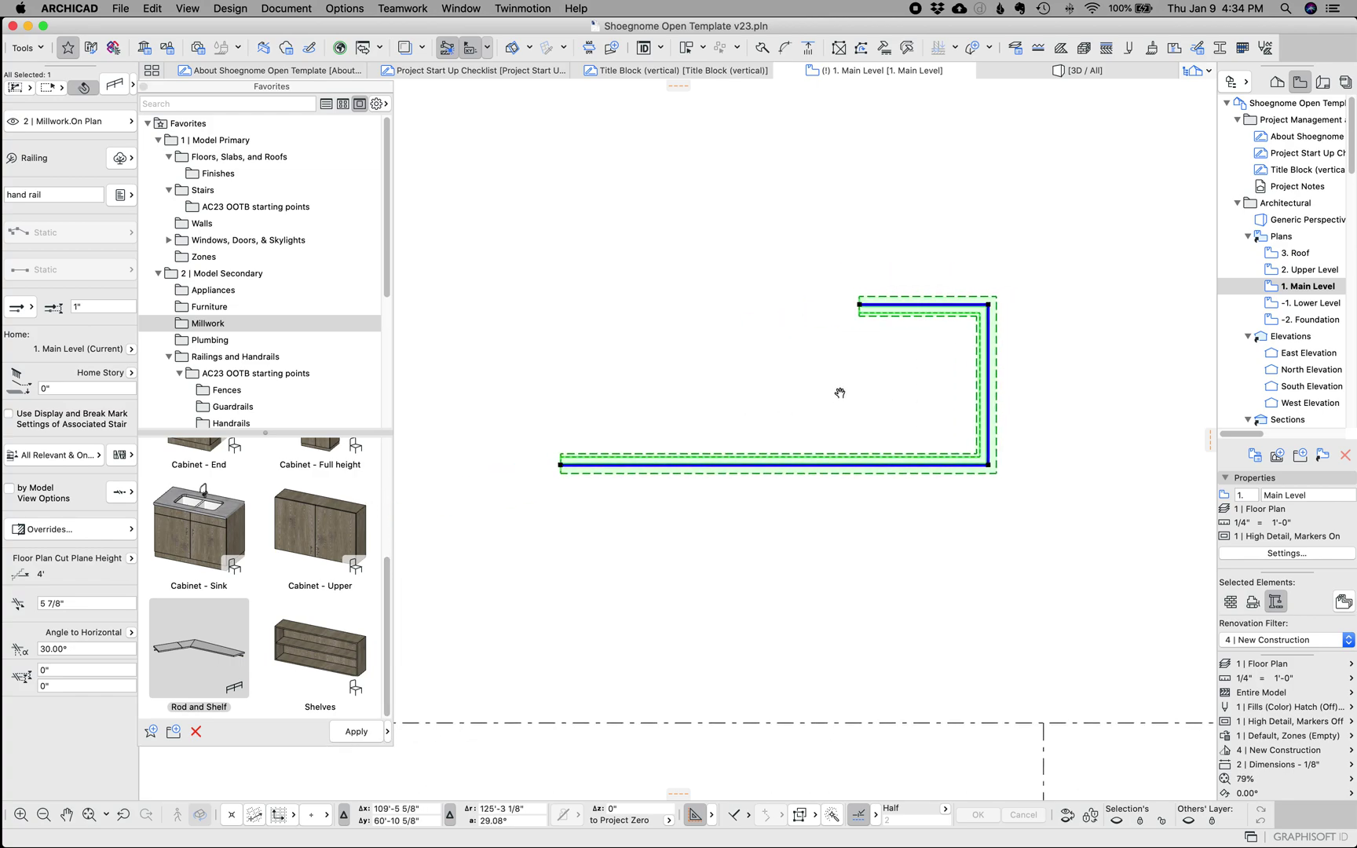
click(851, 339)
click(997, 343)
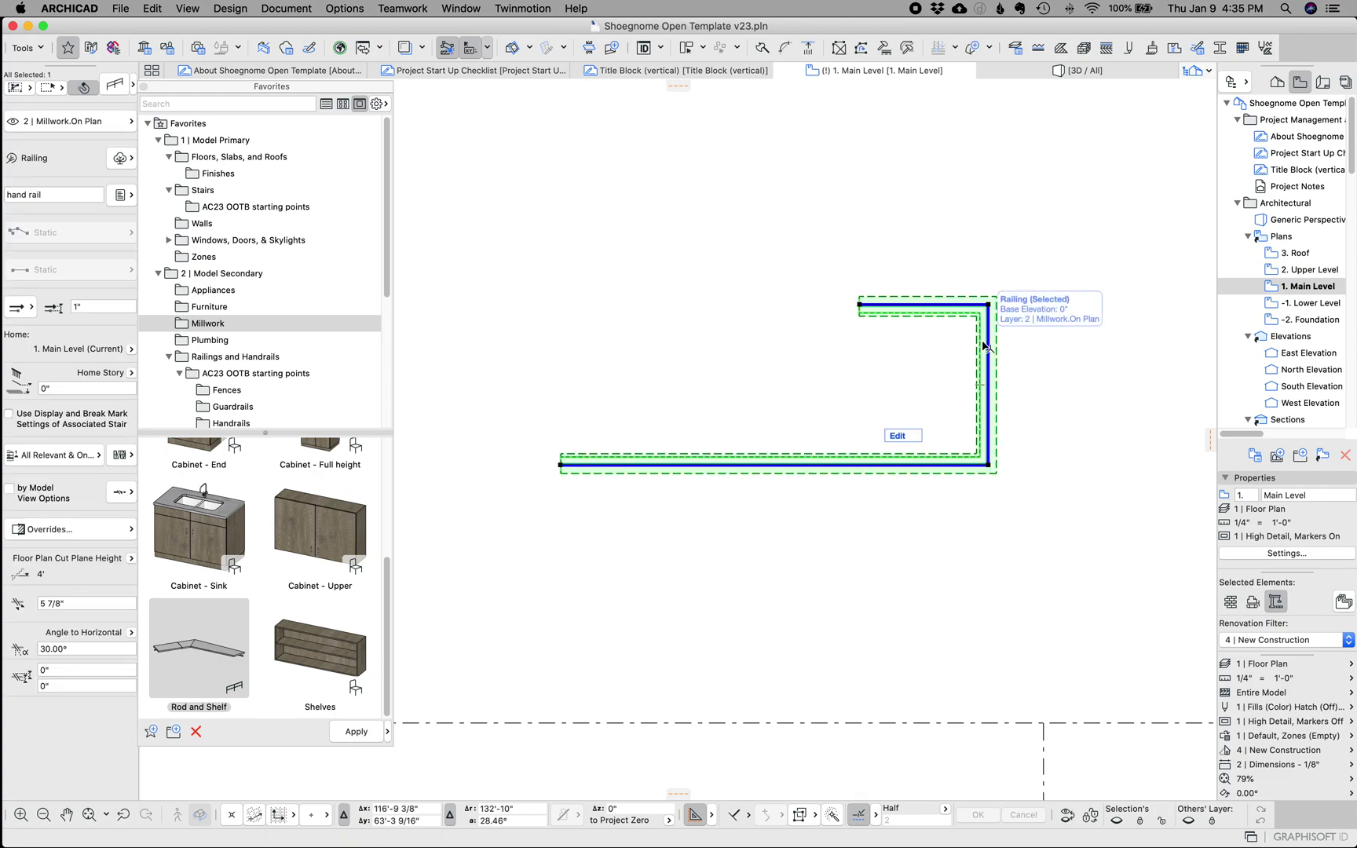
key(Delete)
scroll(1006, 394, down, 5)
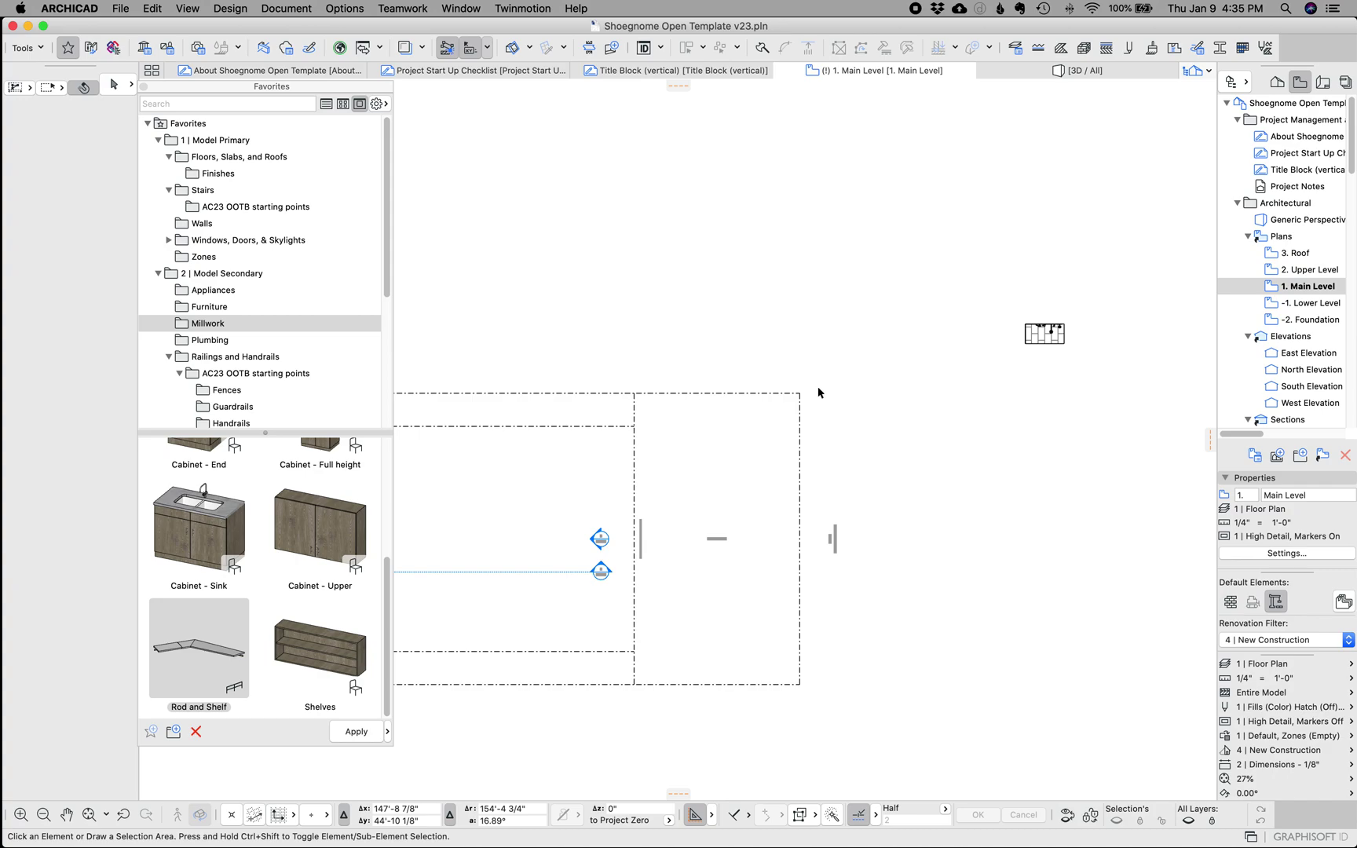
scroll(1056, 331, up, 10)
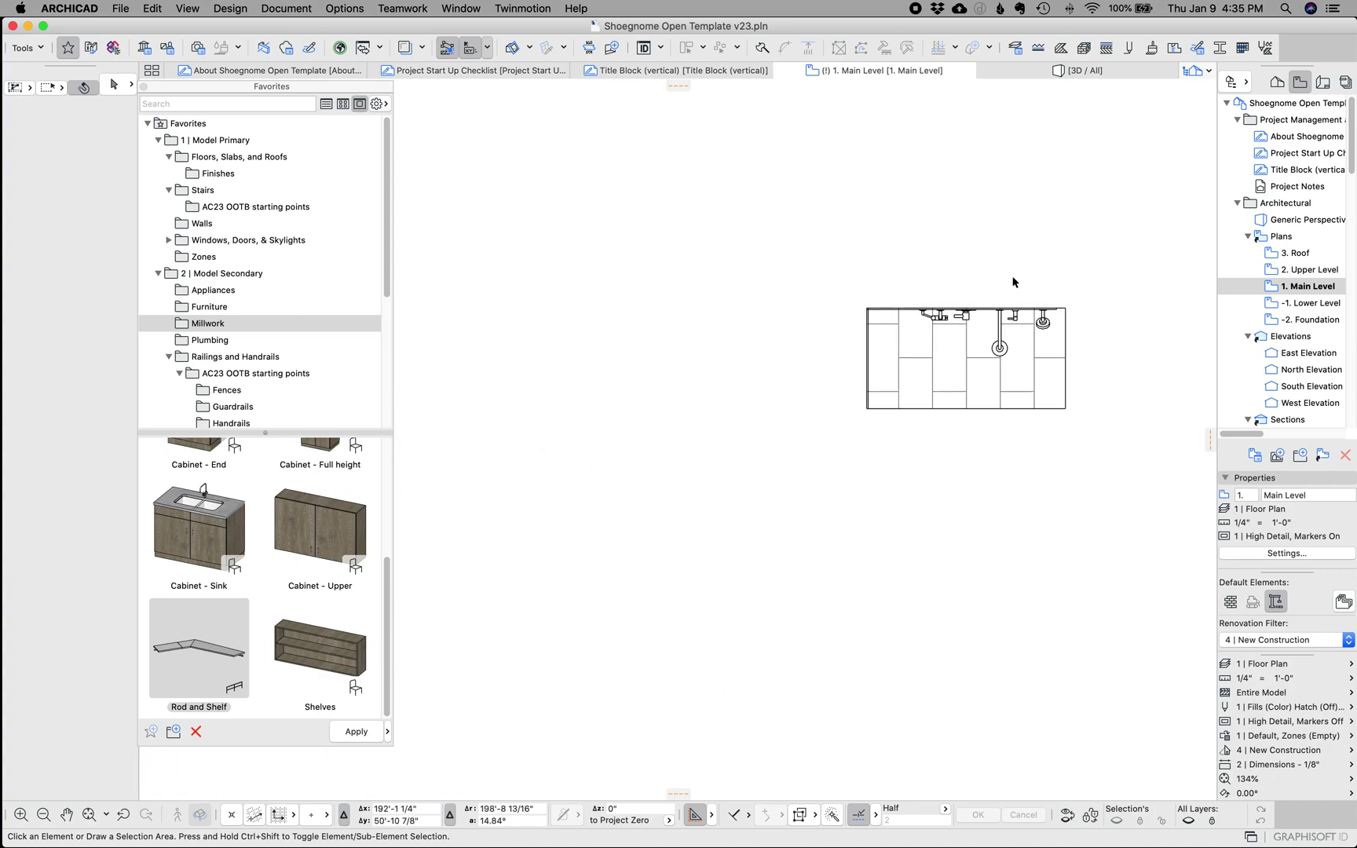
scroll(934, 291, up, 2)
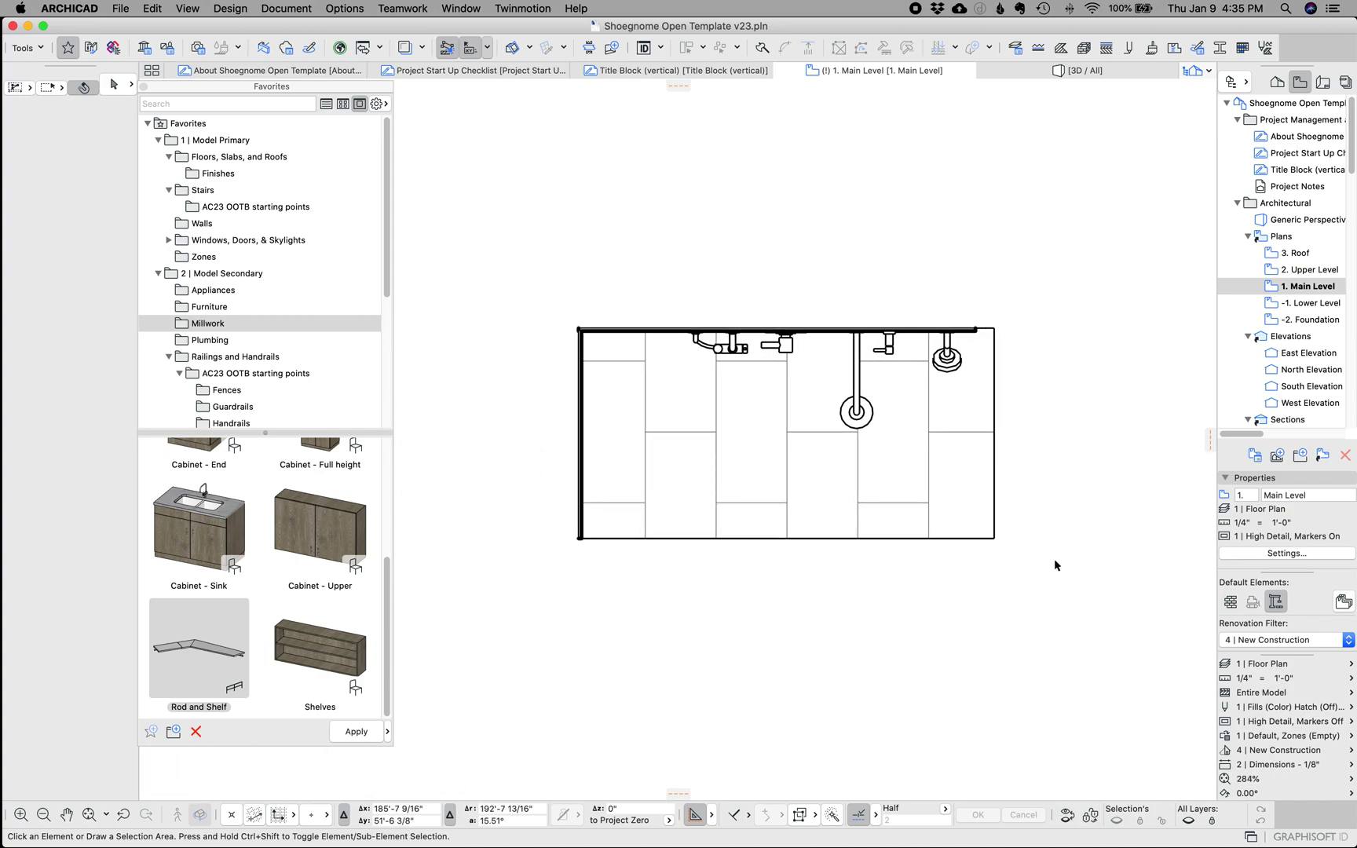
click(1068, 632)
click(611, 332)
right_click(633, 246)
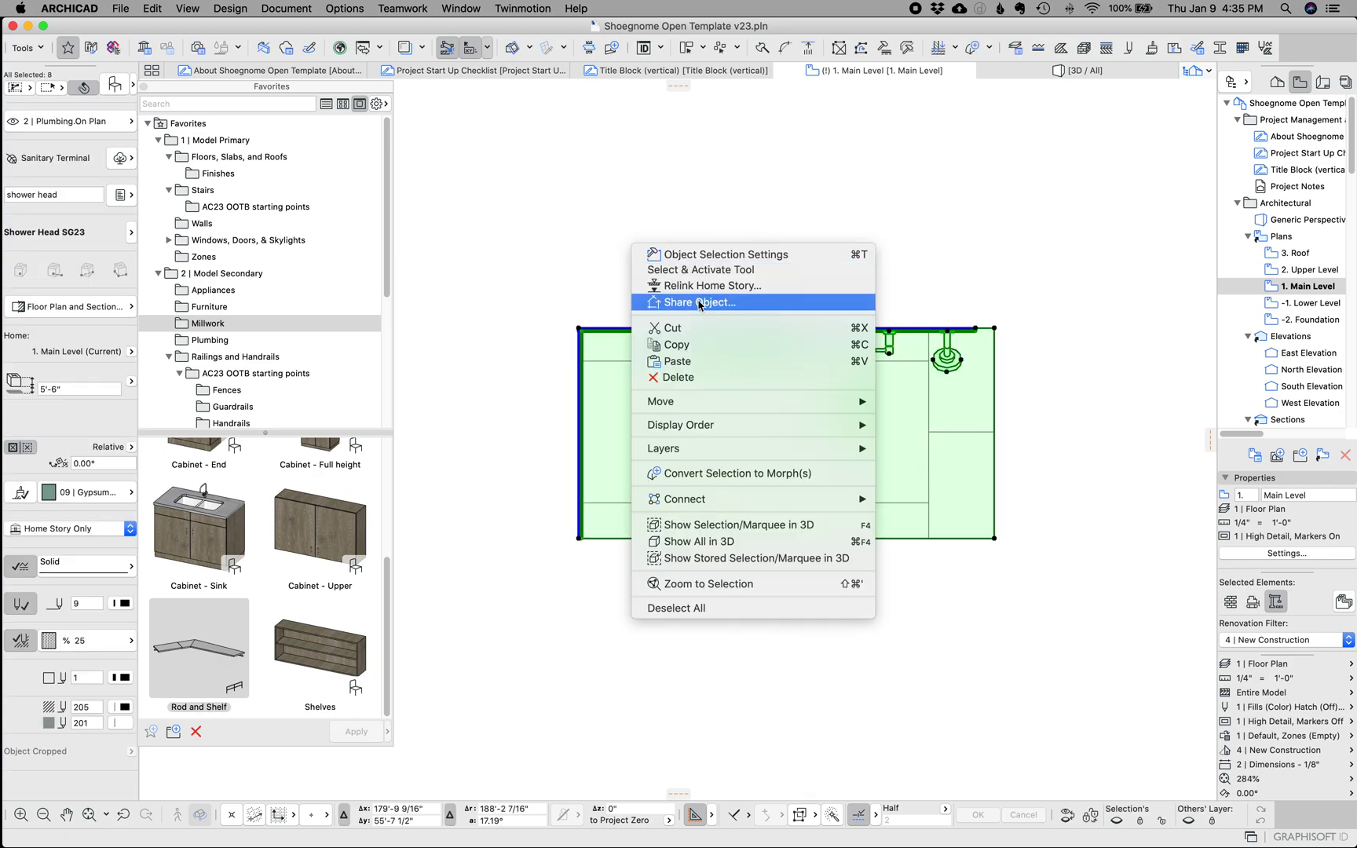
click(738, 526)
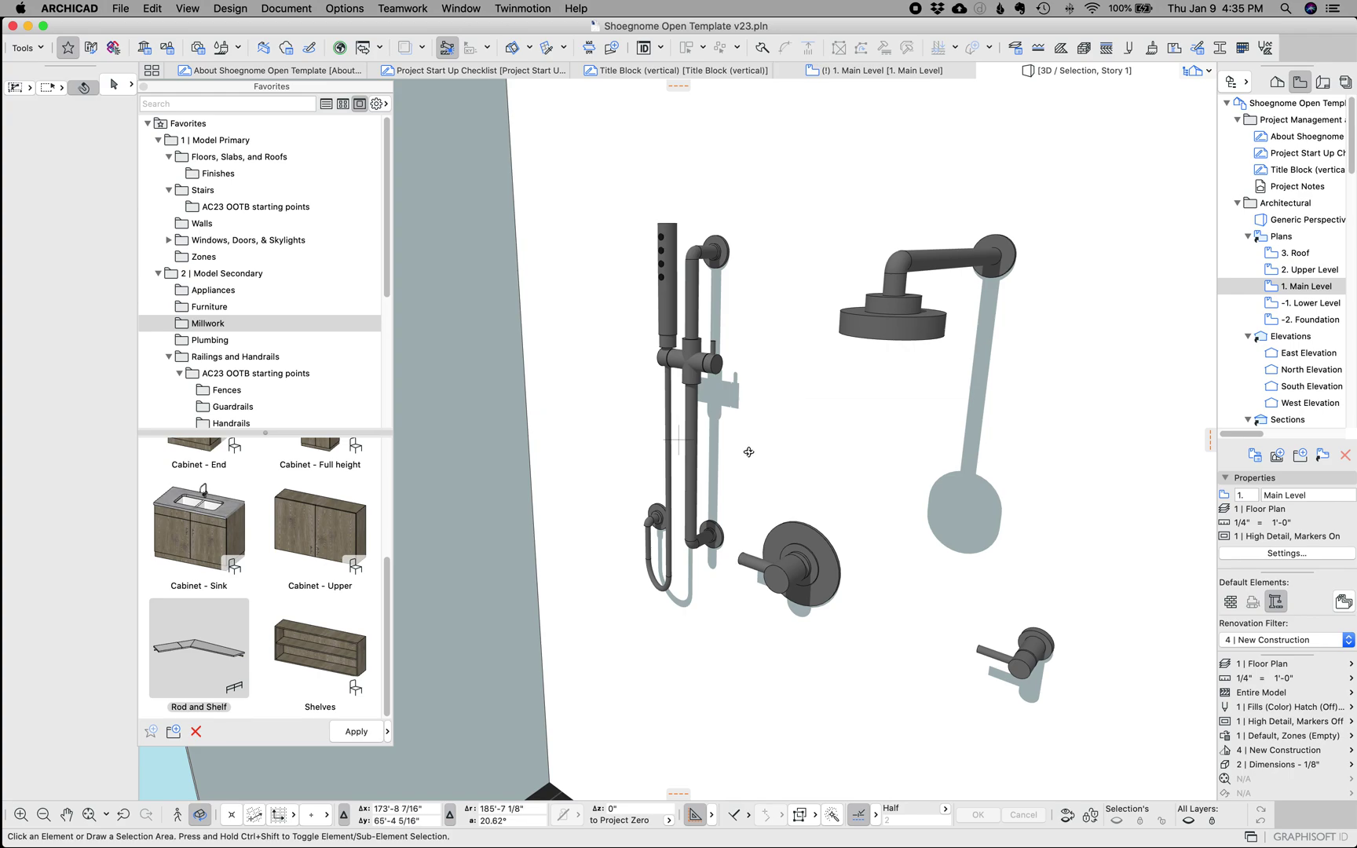
drag(768, 419, 712, 368)
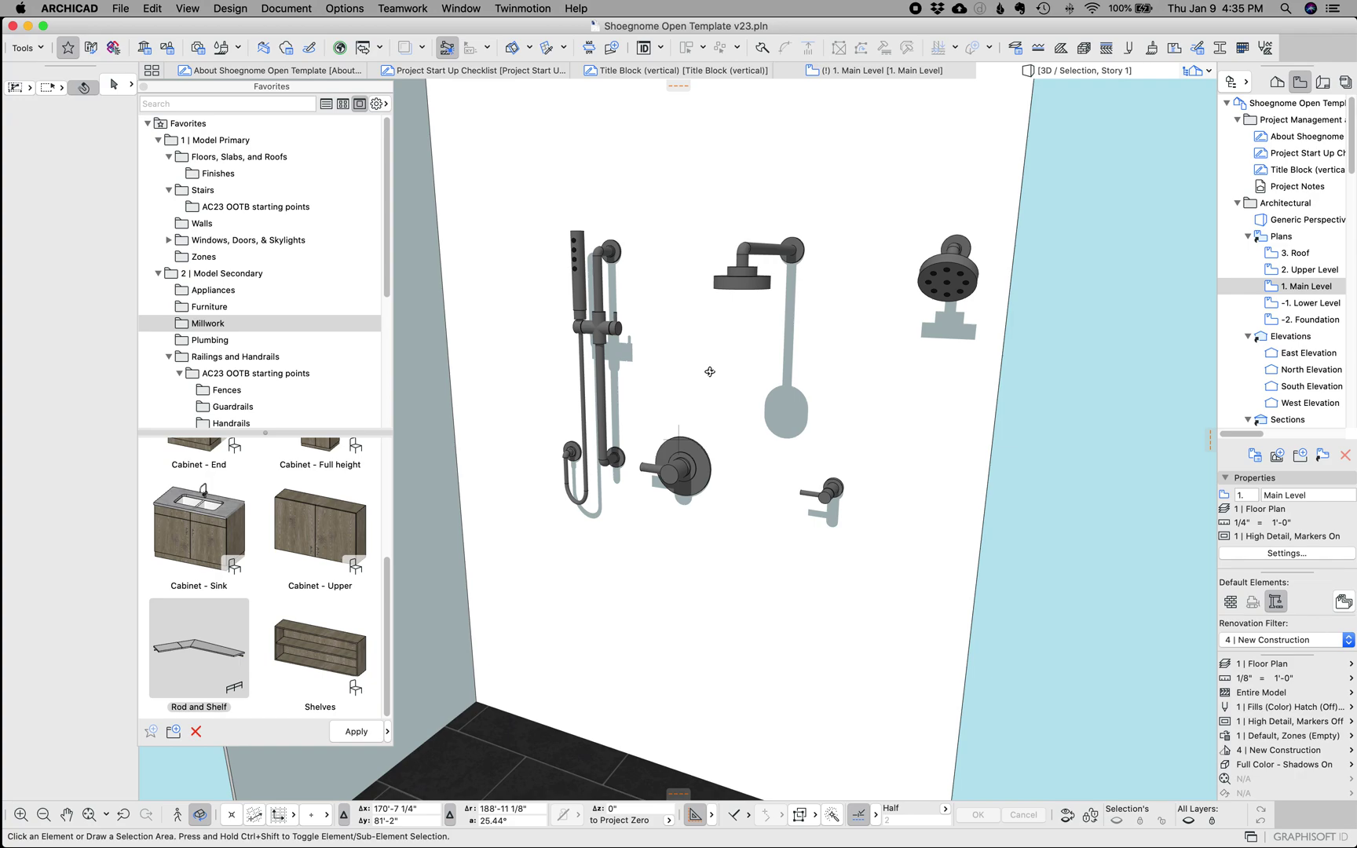
mouse_move(709, 372)
mouse_down()
mouse_move(747, 277)
mouse_move(690, 362)
mouse_up()
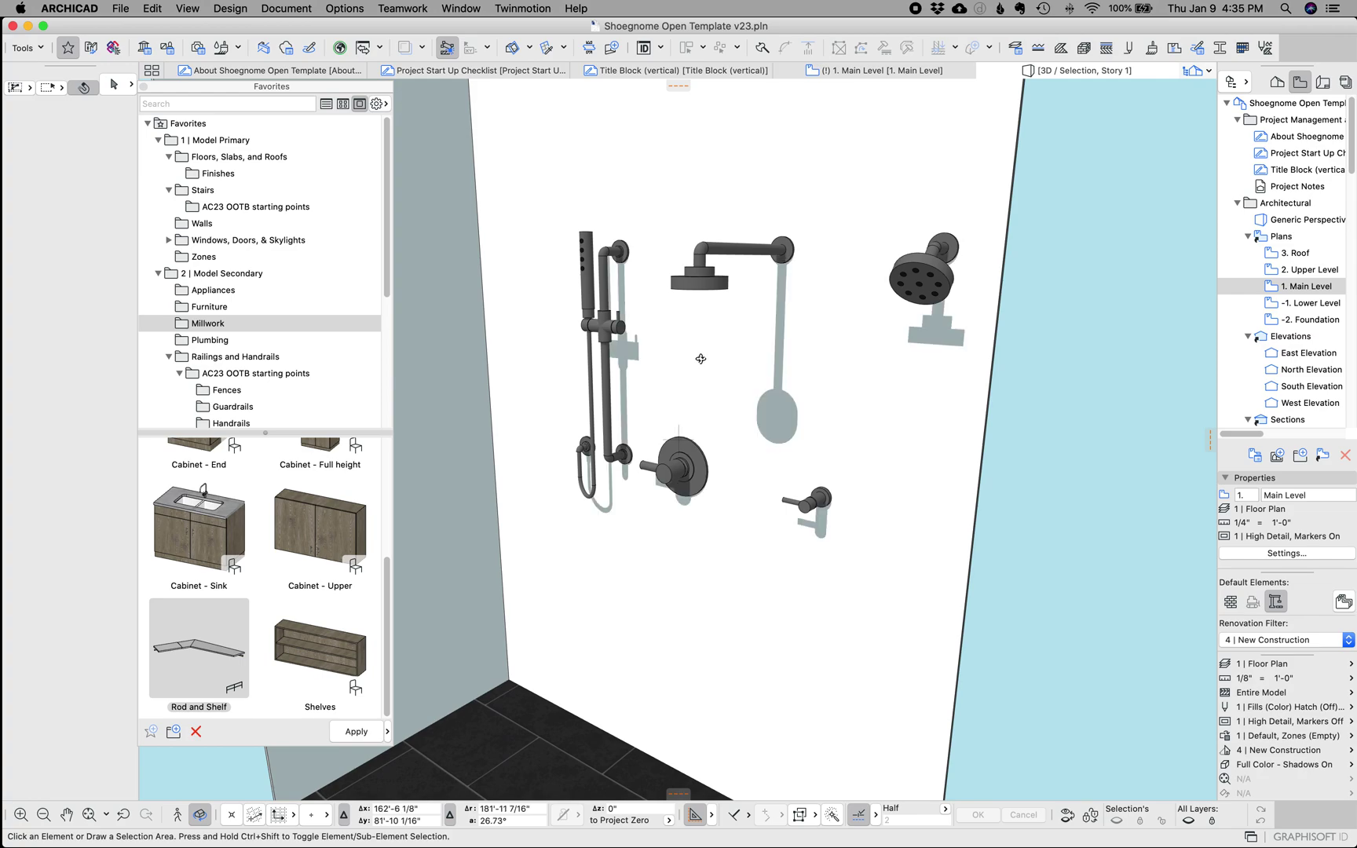
drag(700, 358, 668, 363)
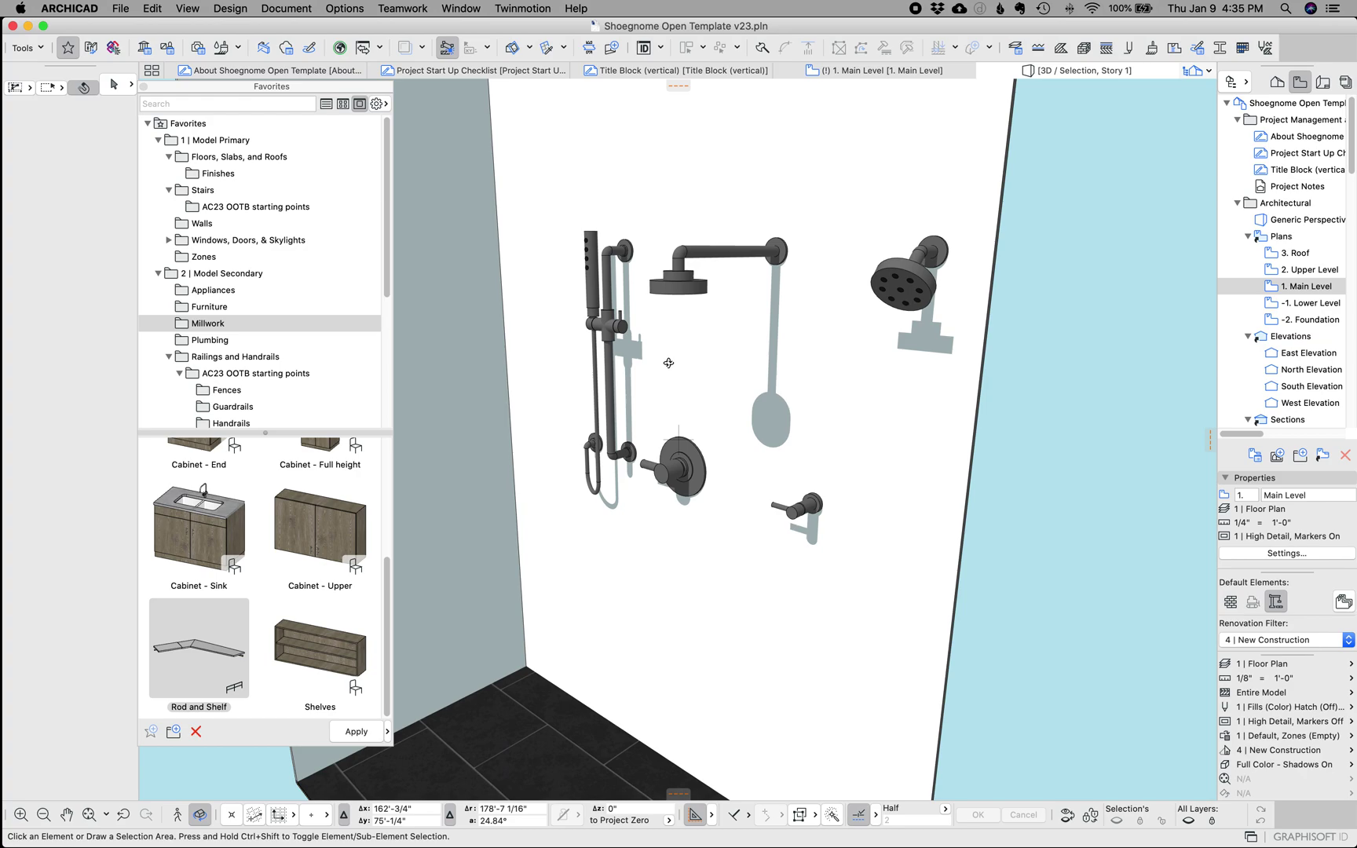
drag(669, 363, 846, 302)
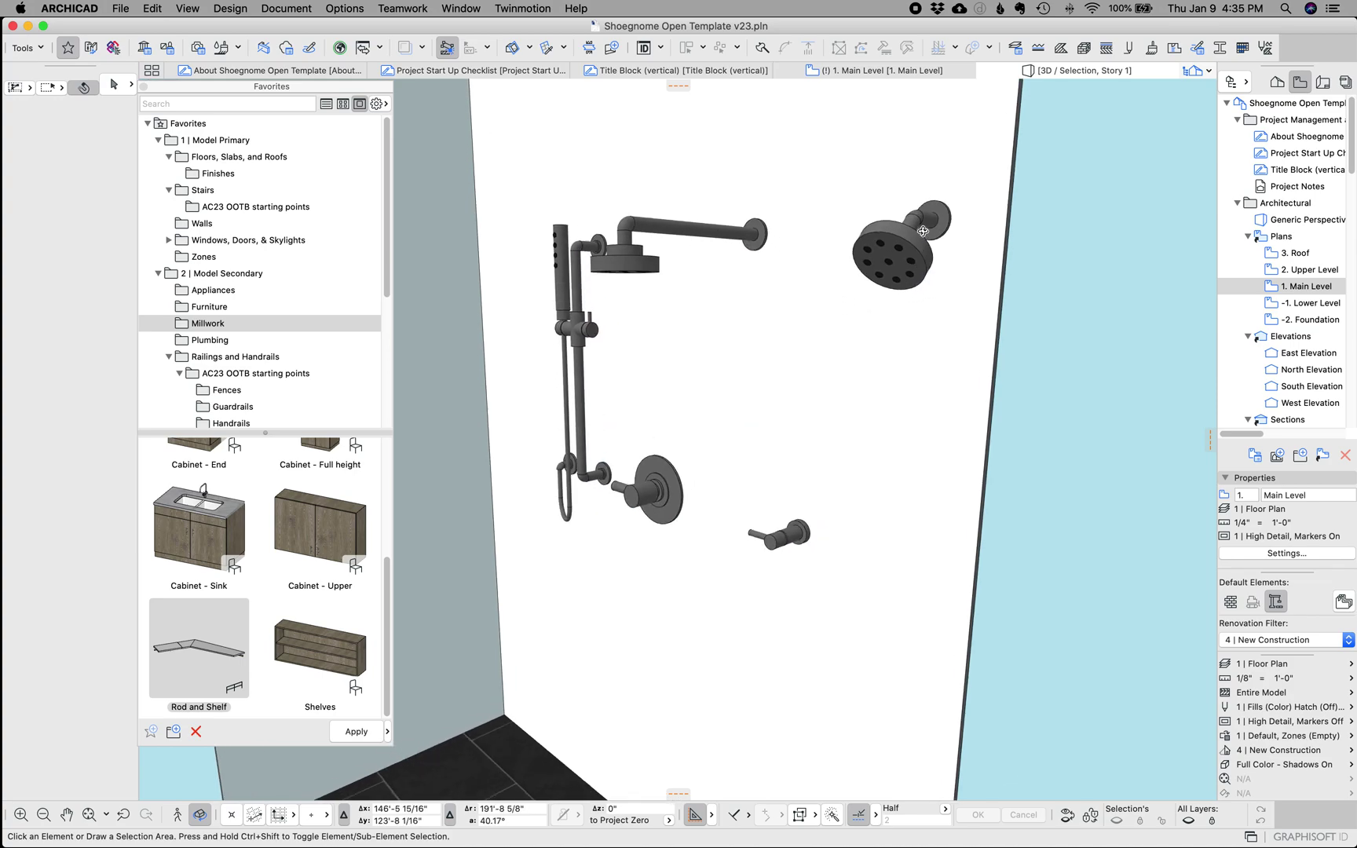
shift+middle_drag(914, 227, 790, 330)
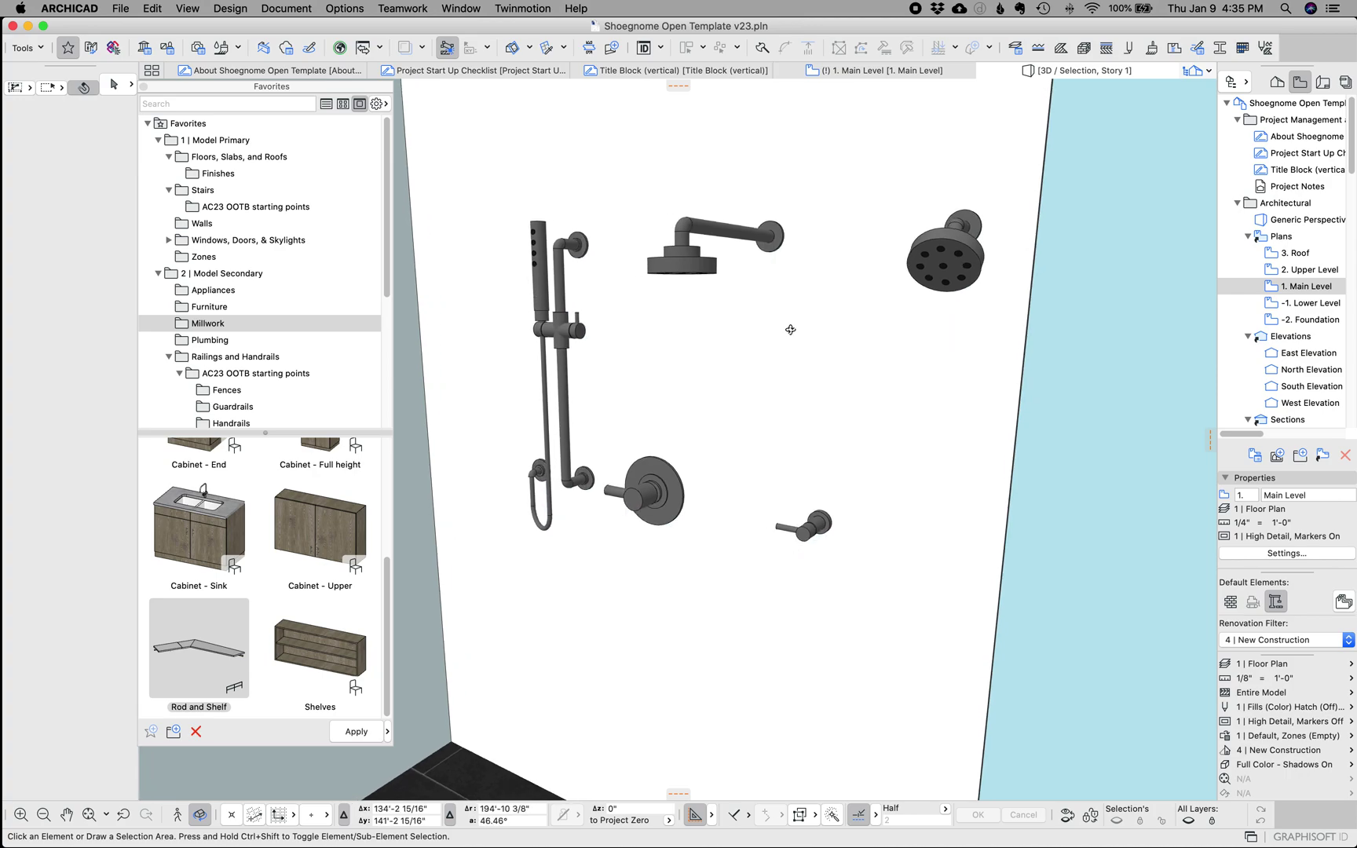
Try the Short style on the shower head, then return it to the Long style.
click(684, 253)
double_click(737, 249)
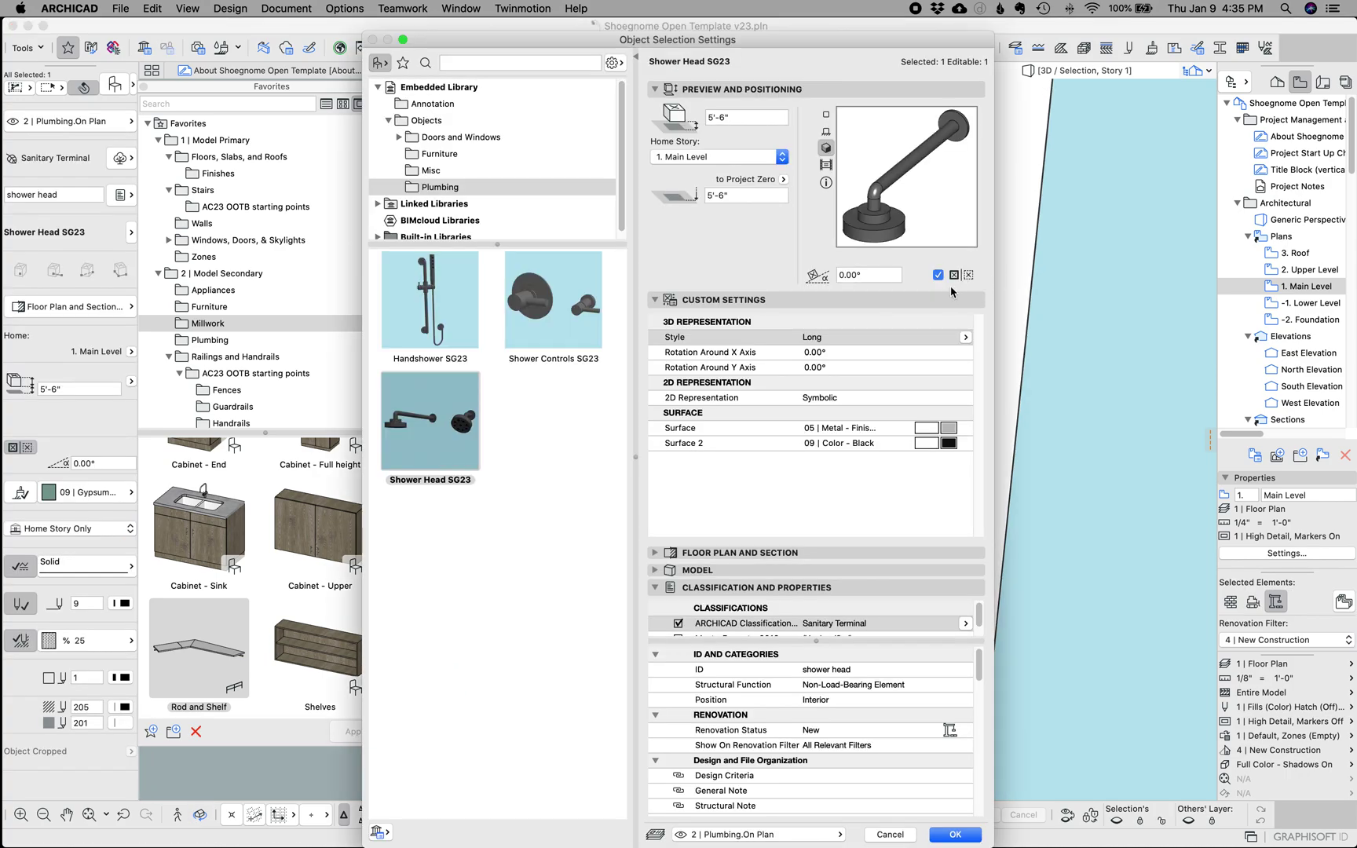
click(969, 337)
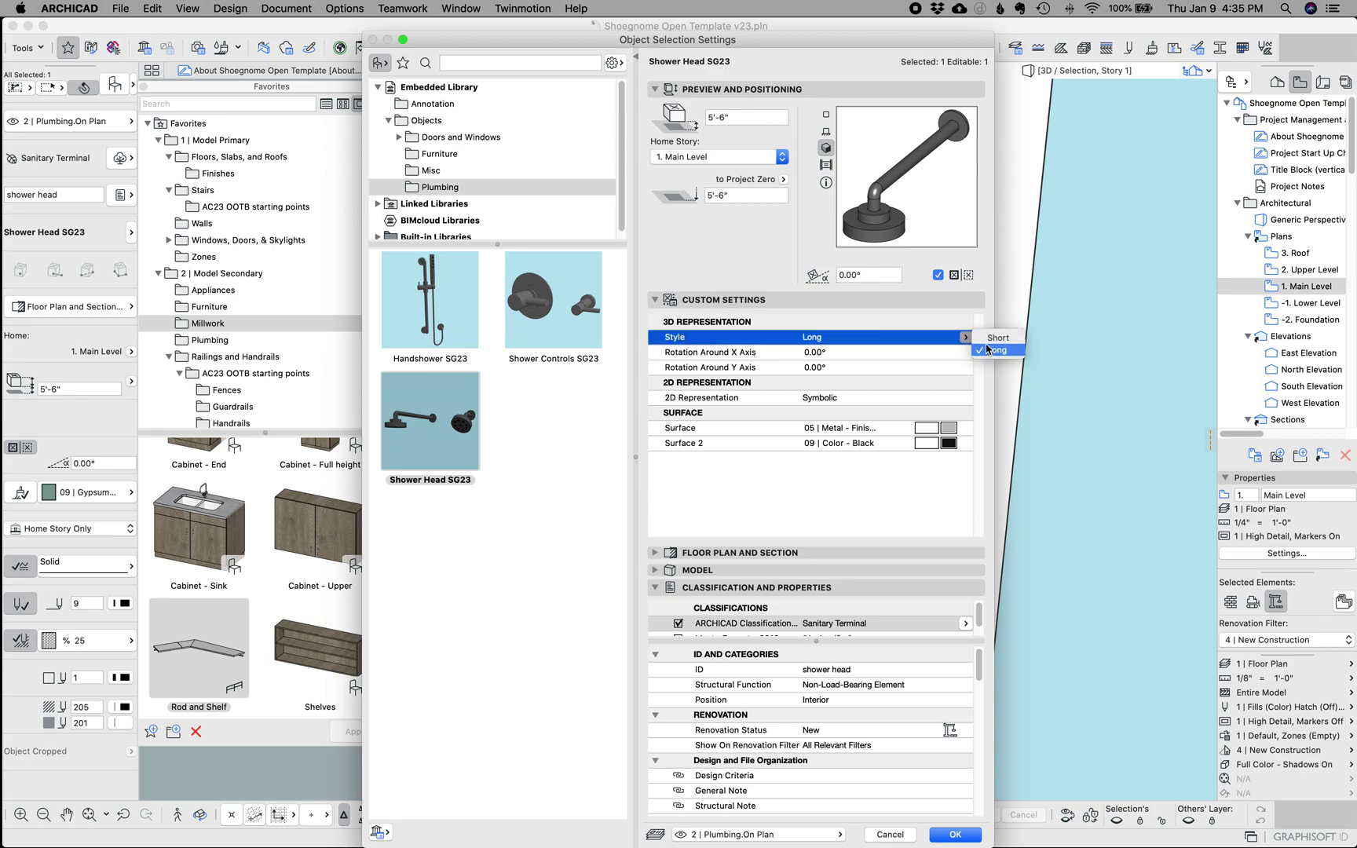
click(997, 338)
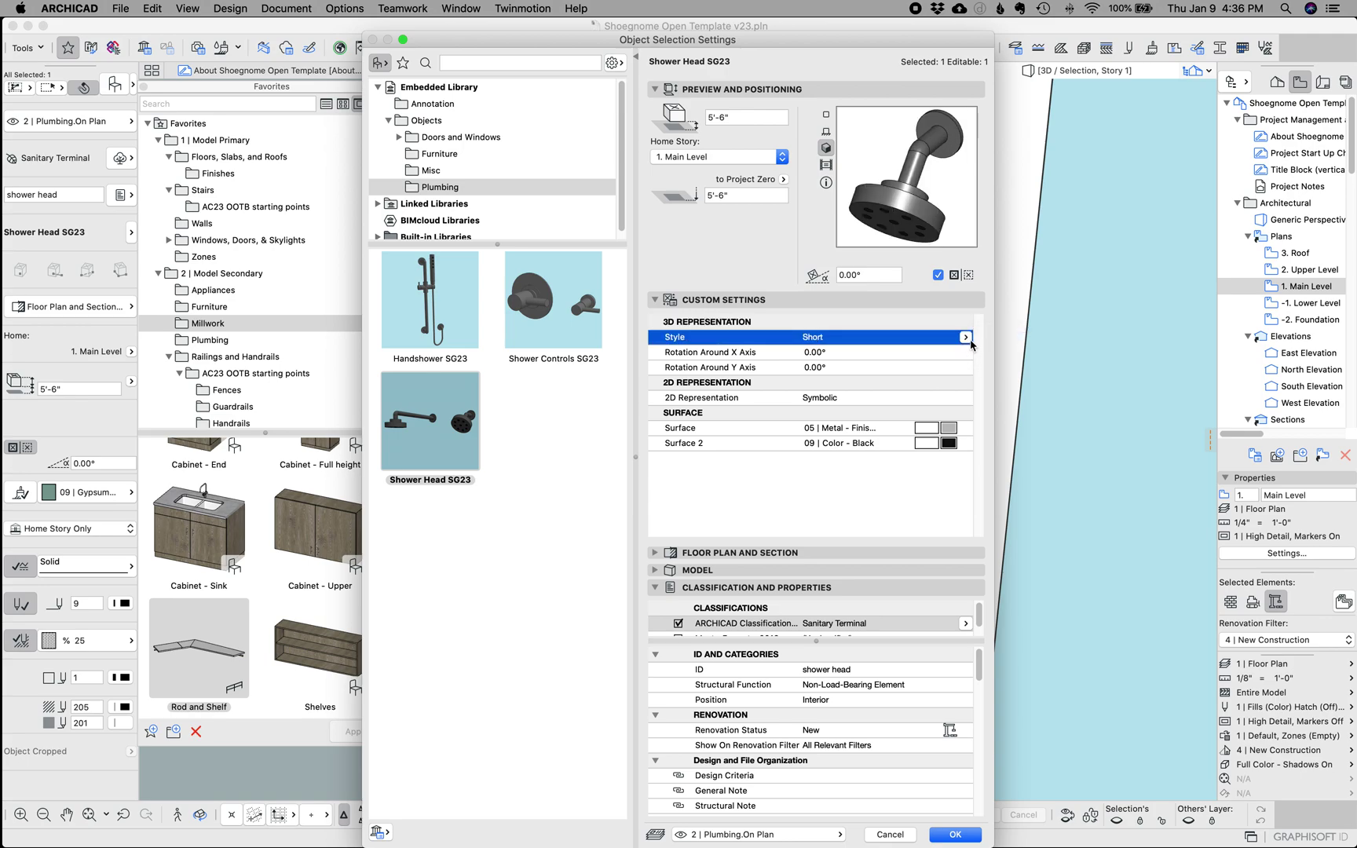
click(966, 338)
click(989, 354)
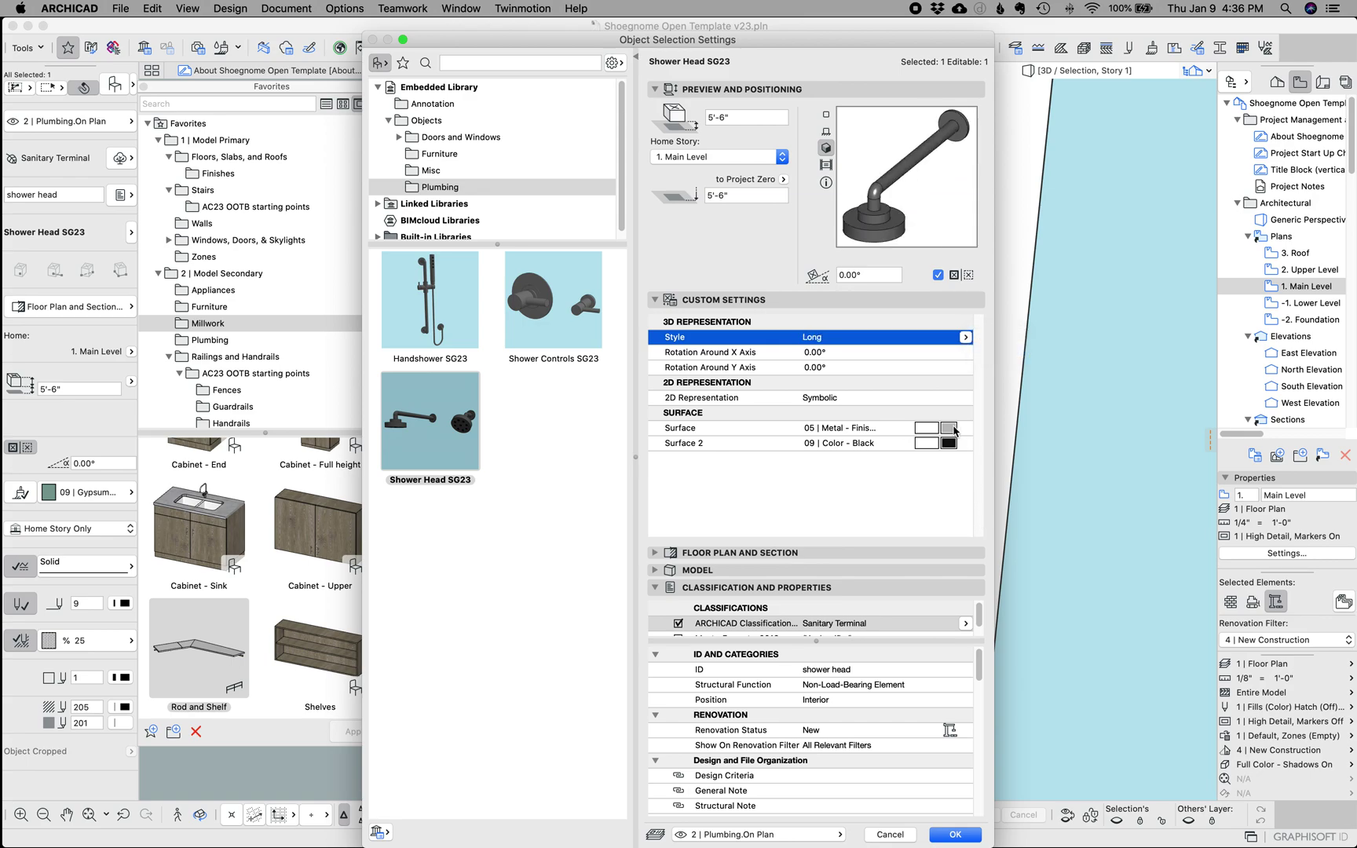
key(Return)
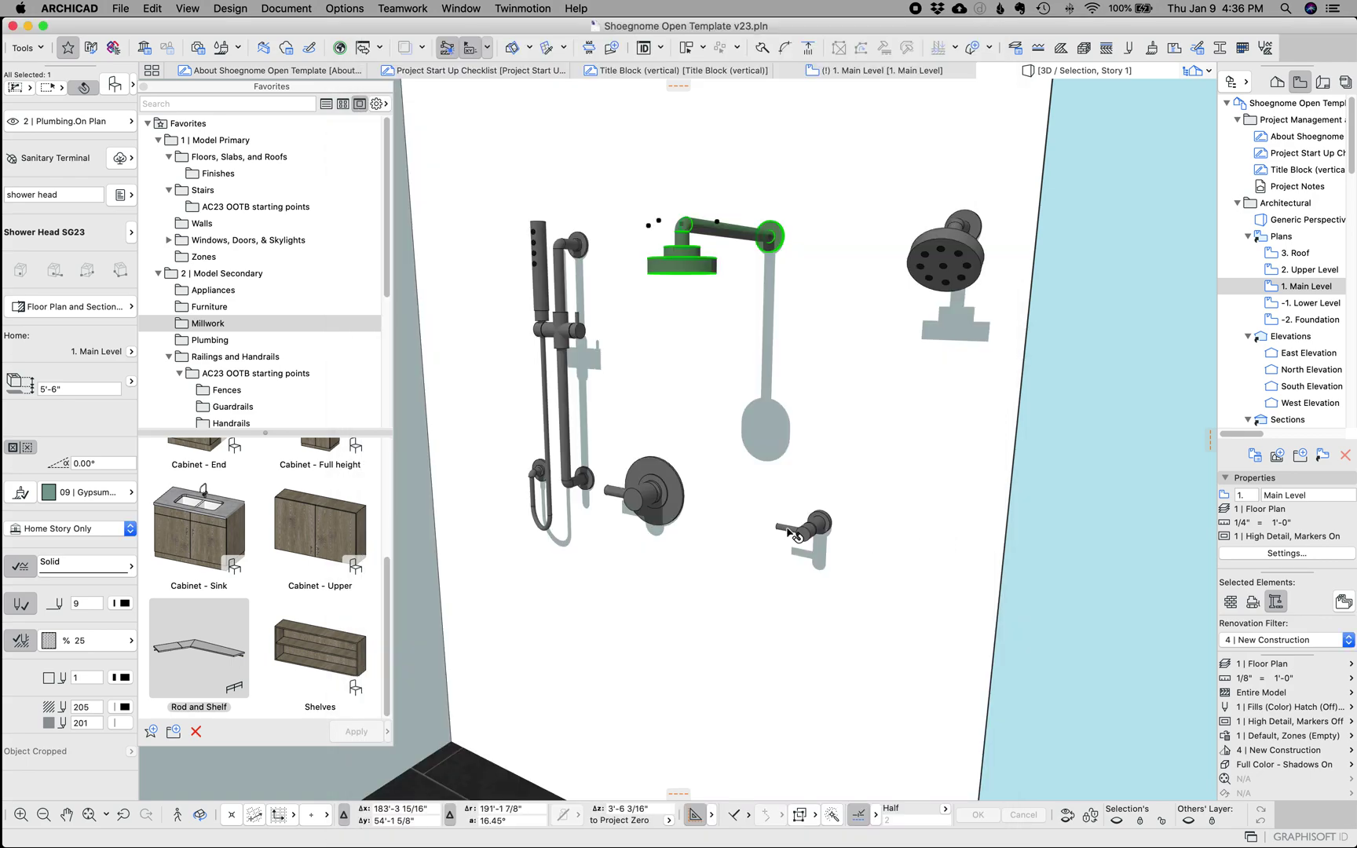
Set the shower controls valve to the Standard style.
click(673, 503)
double_click(669, 507)
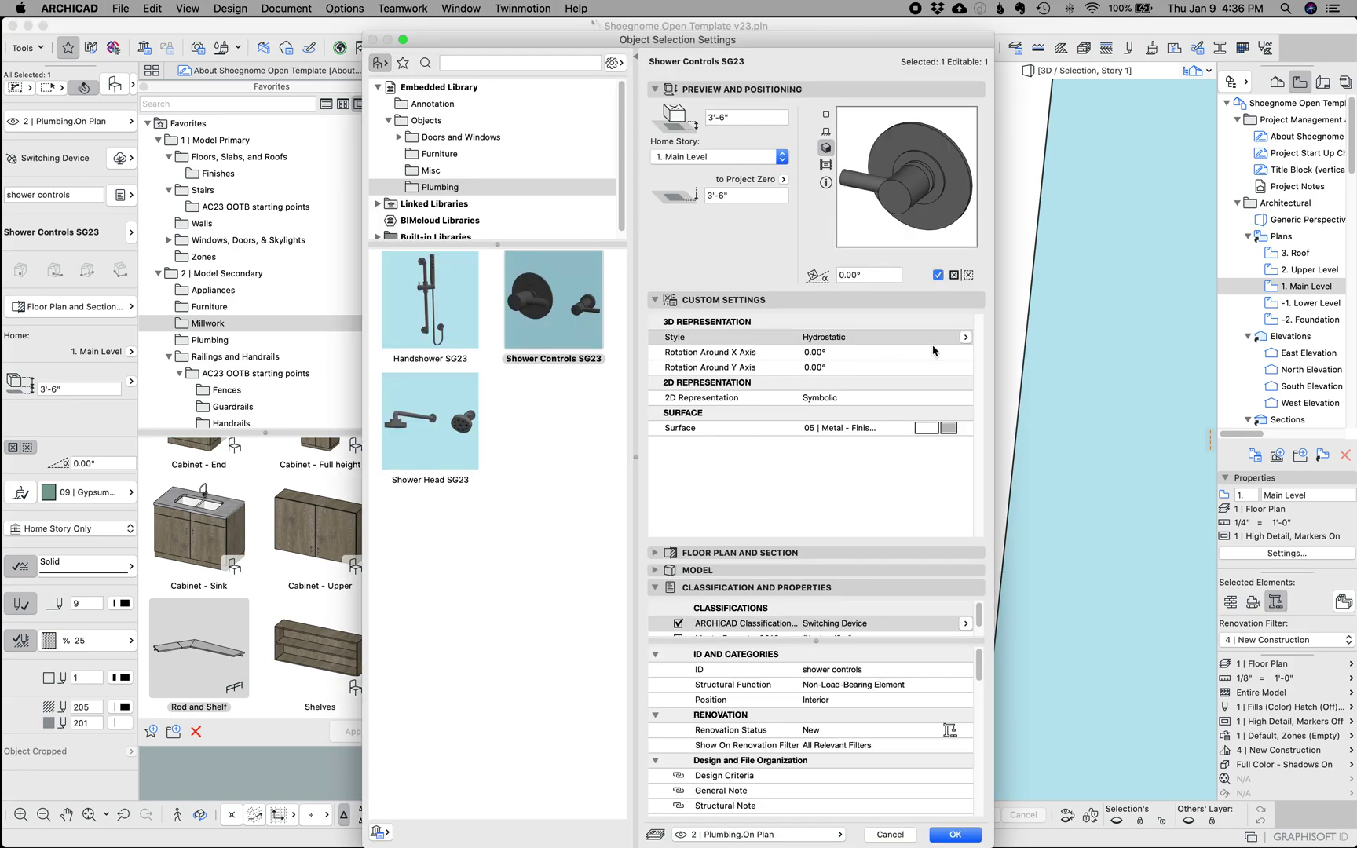
click(965, 337)
click(987, 342)
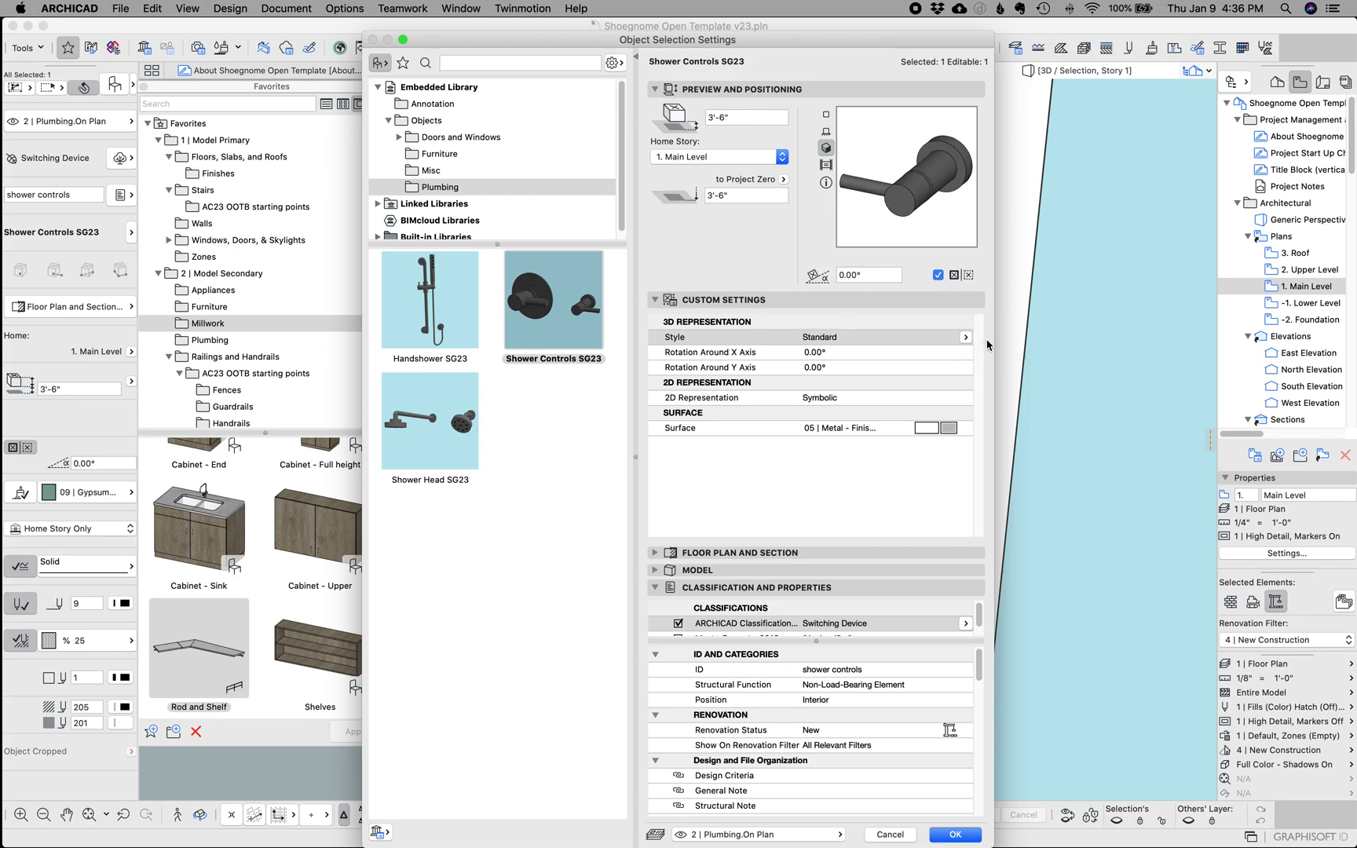
key(Return)
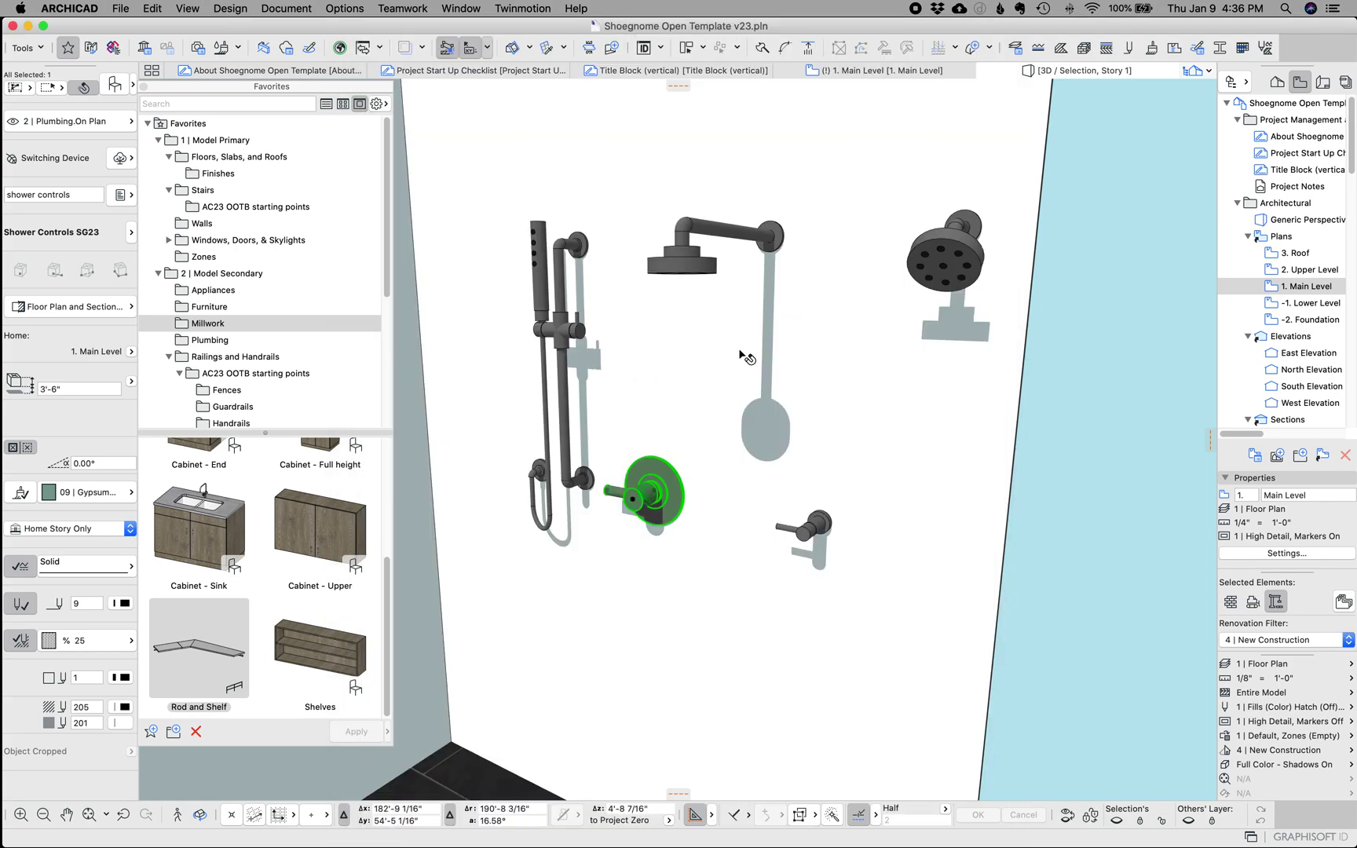
Set the Handshower SG23 Adjustment Ring Height to 5'.
click(558, 288)
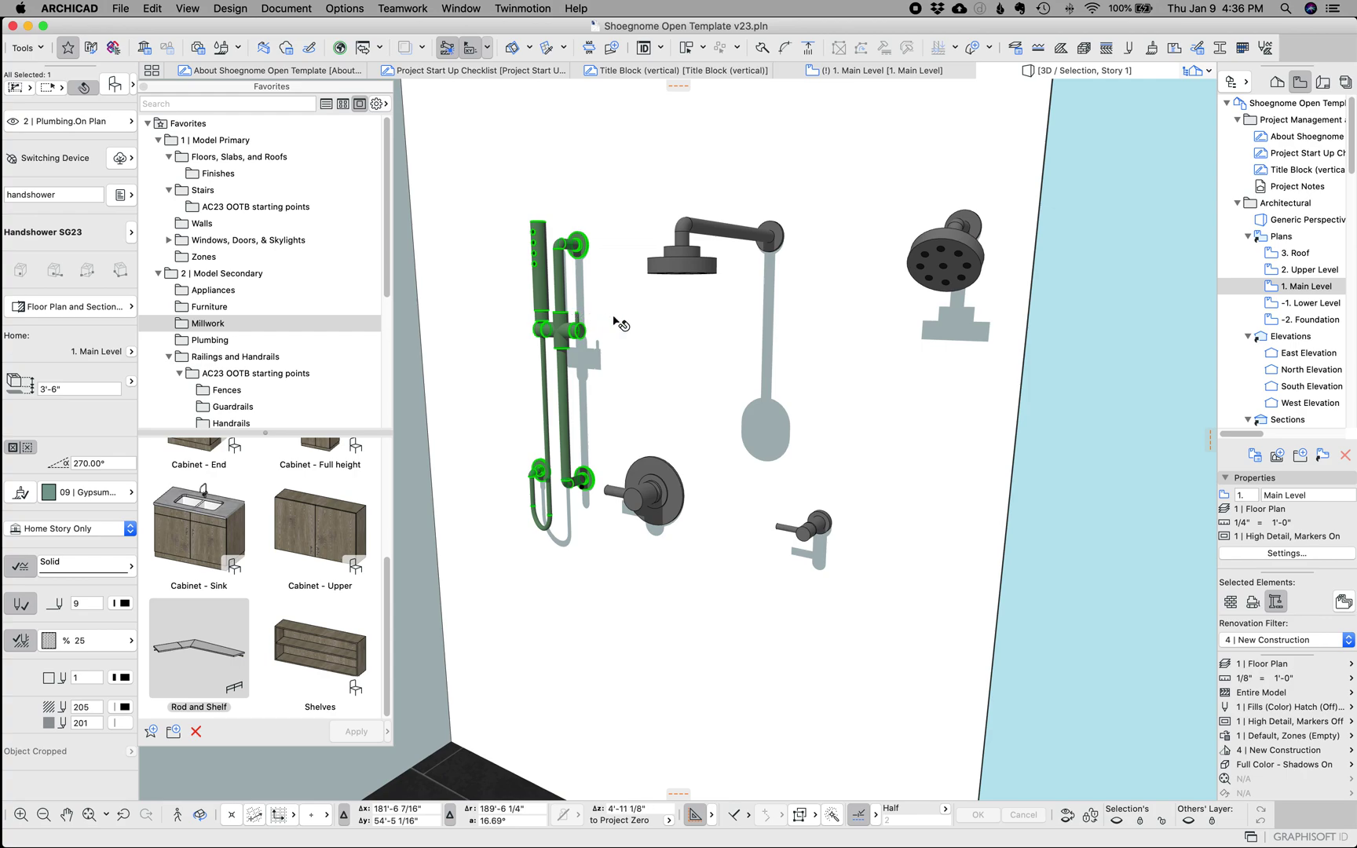
key(super+t)
click(831, 338)
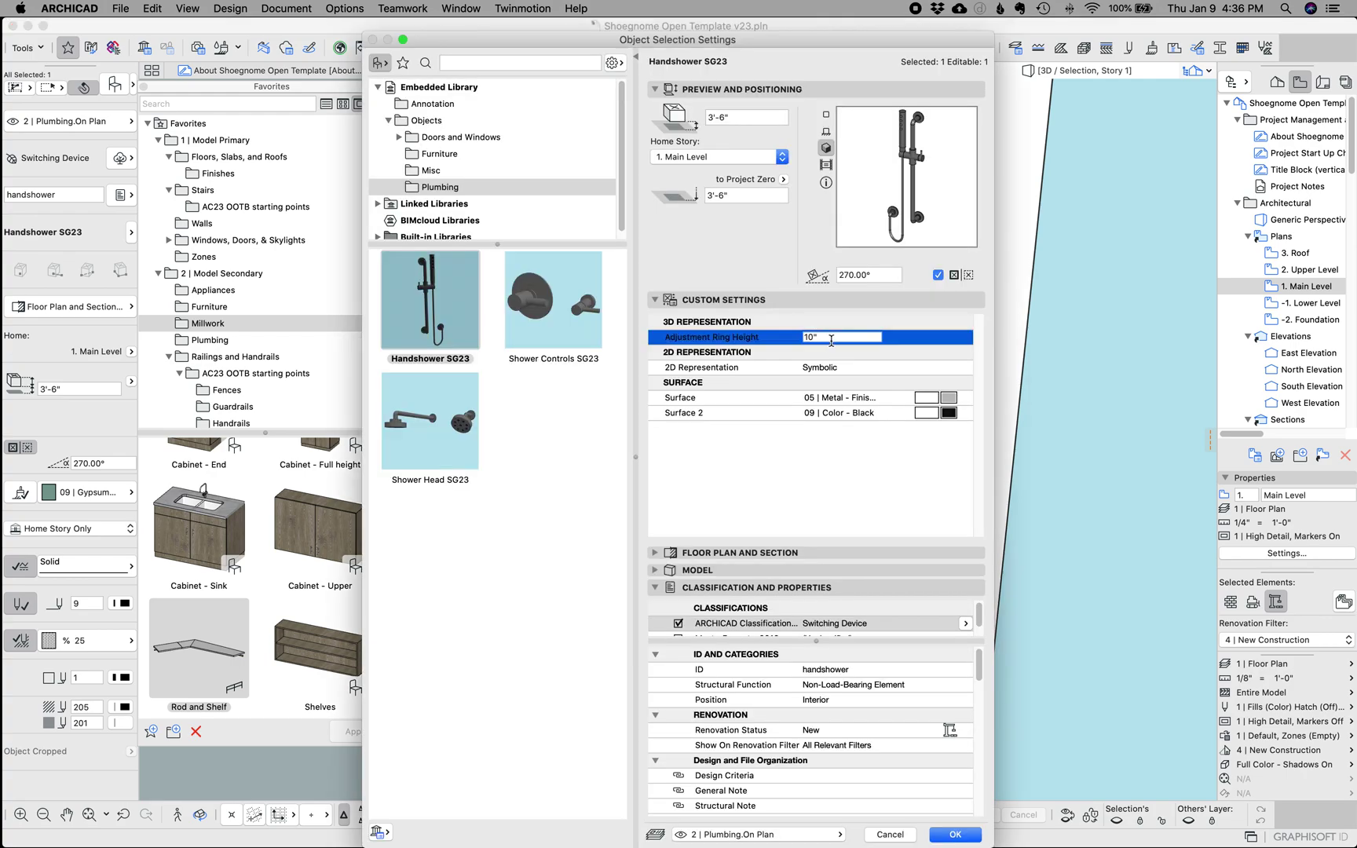
drag(830, 340, 762, 348)
text(5')
key(Return)
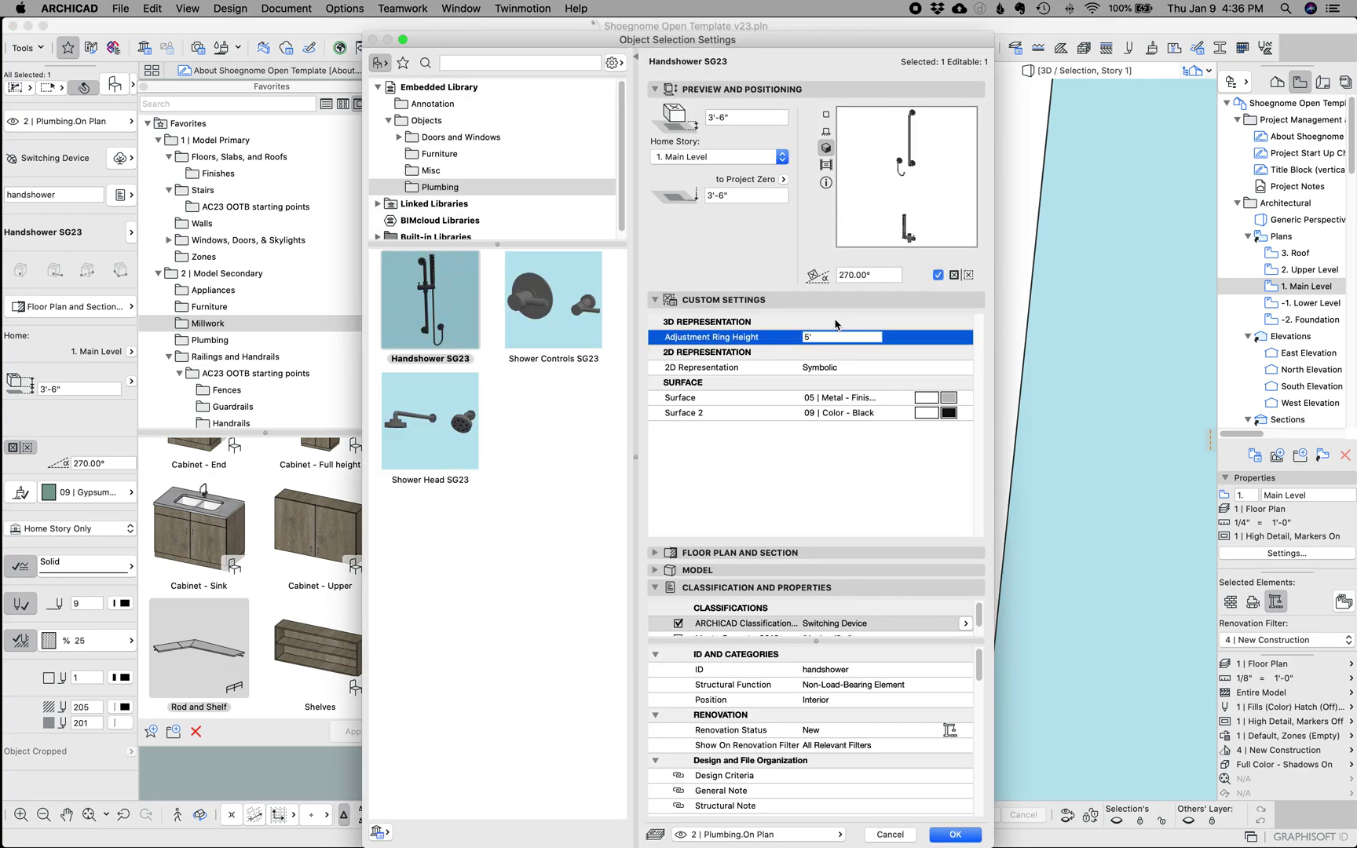
Re-enter the ring height as 5" and then 15, undo the change, and deselect the handshower.
click(785, 342)
text(5")
key(Return)
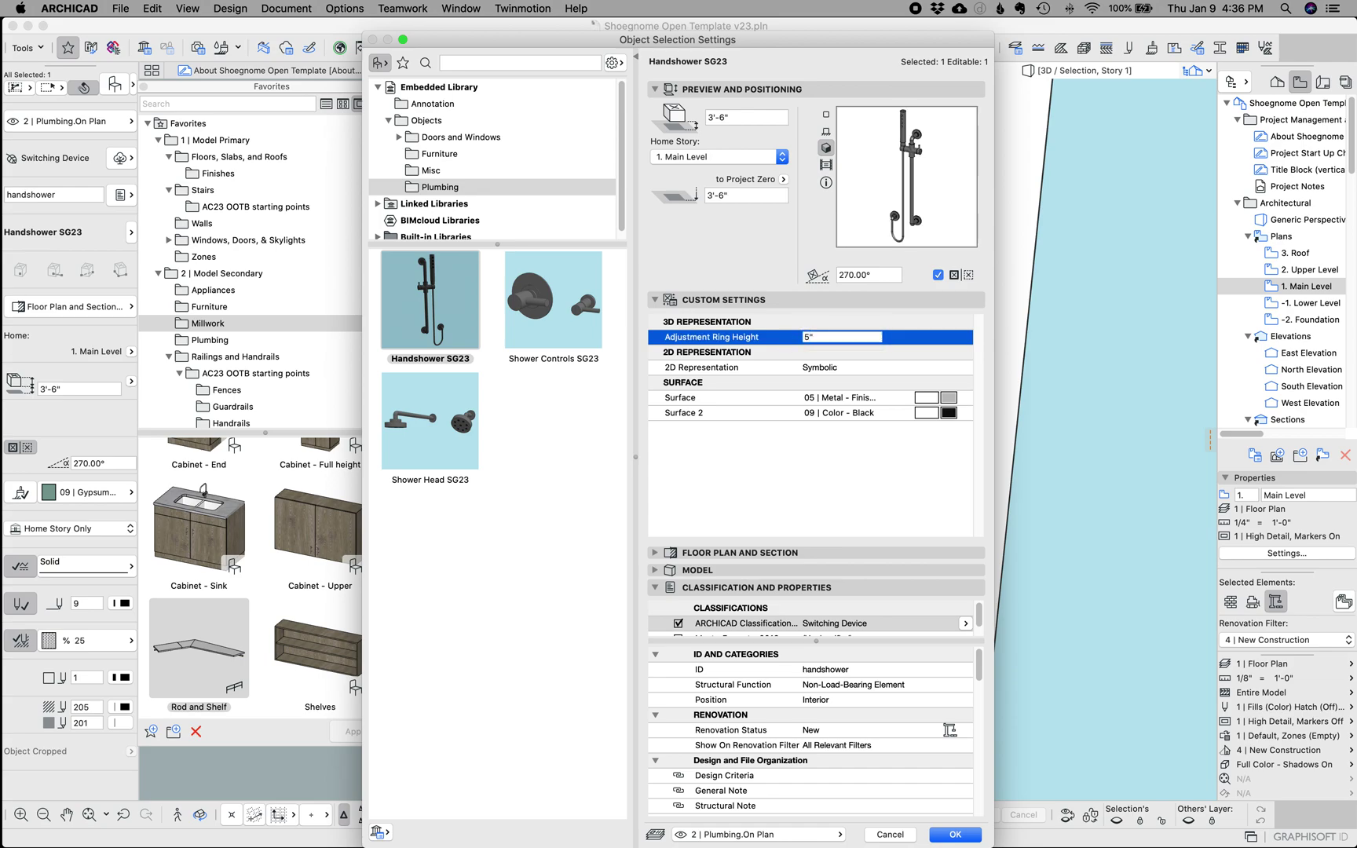
click(833, 335)
text(15)
key(Return)
key(Return)
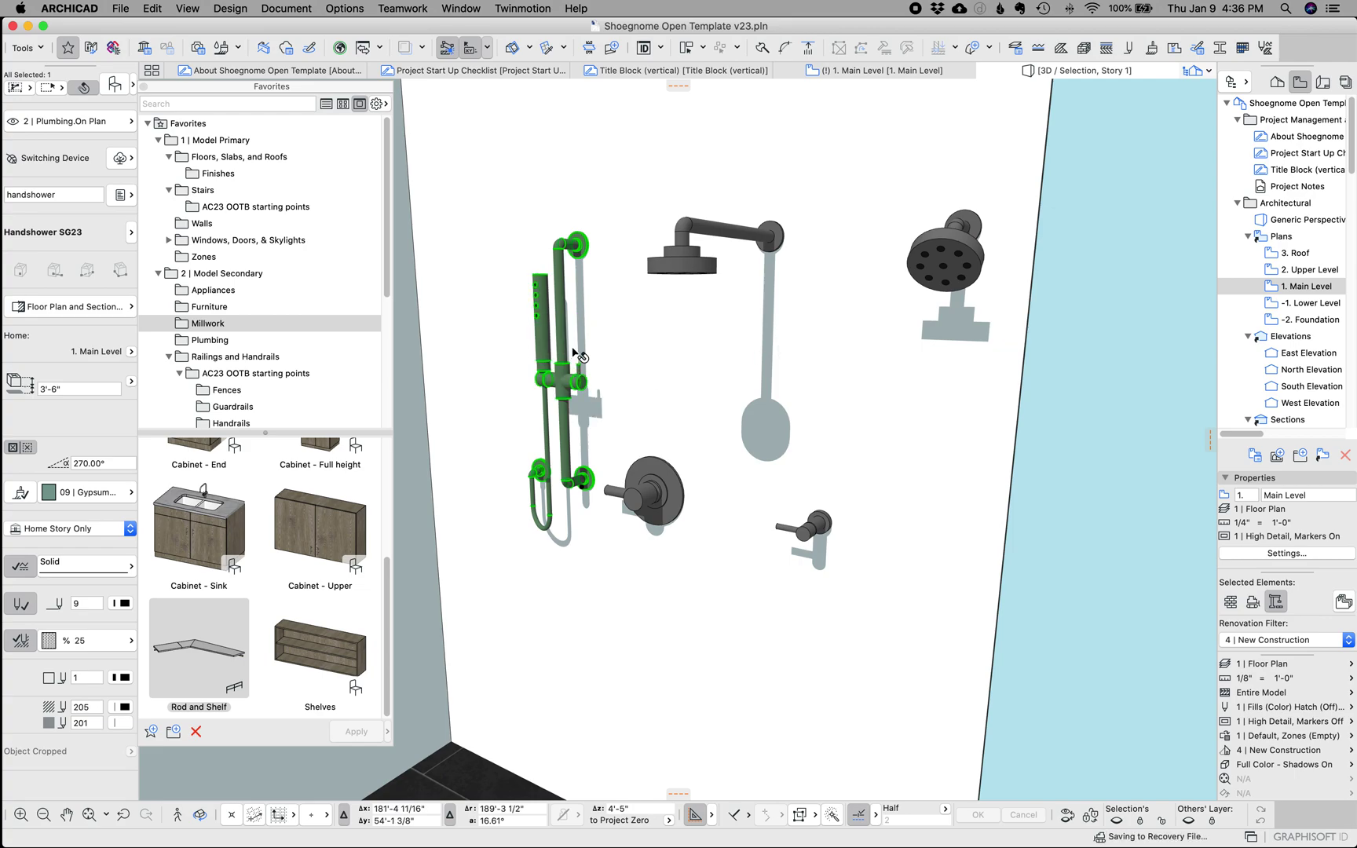
key(super+z)
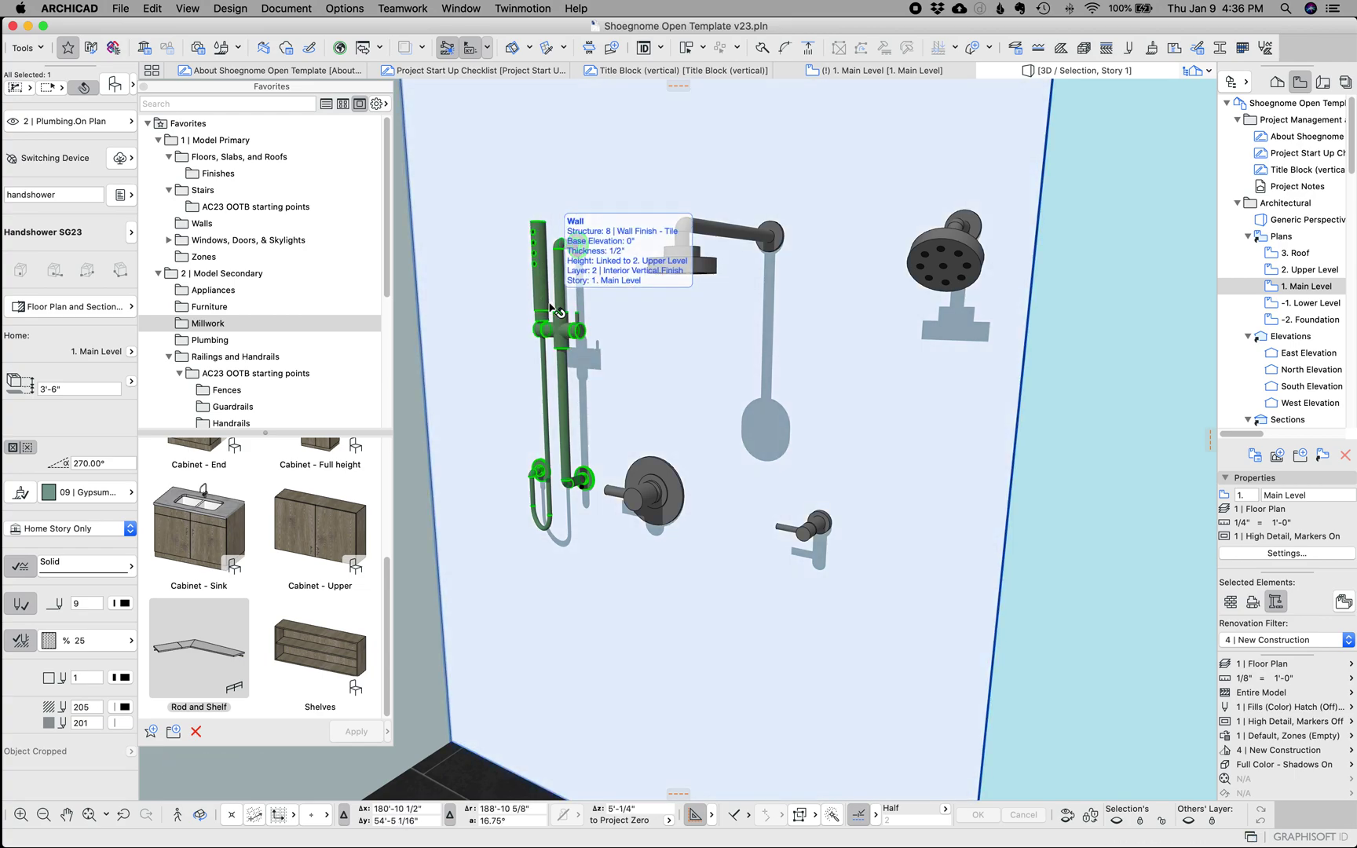
key(Escape)
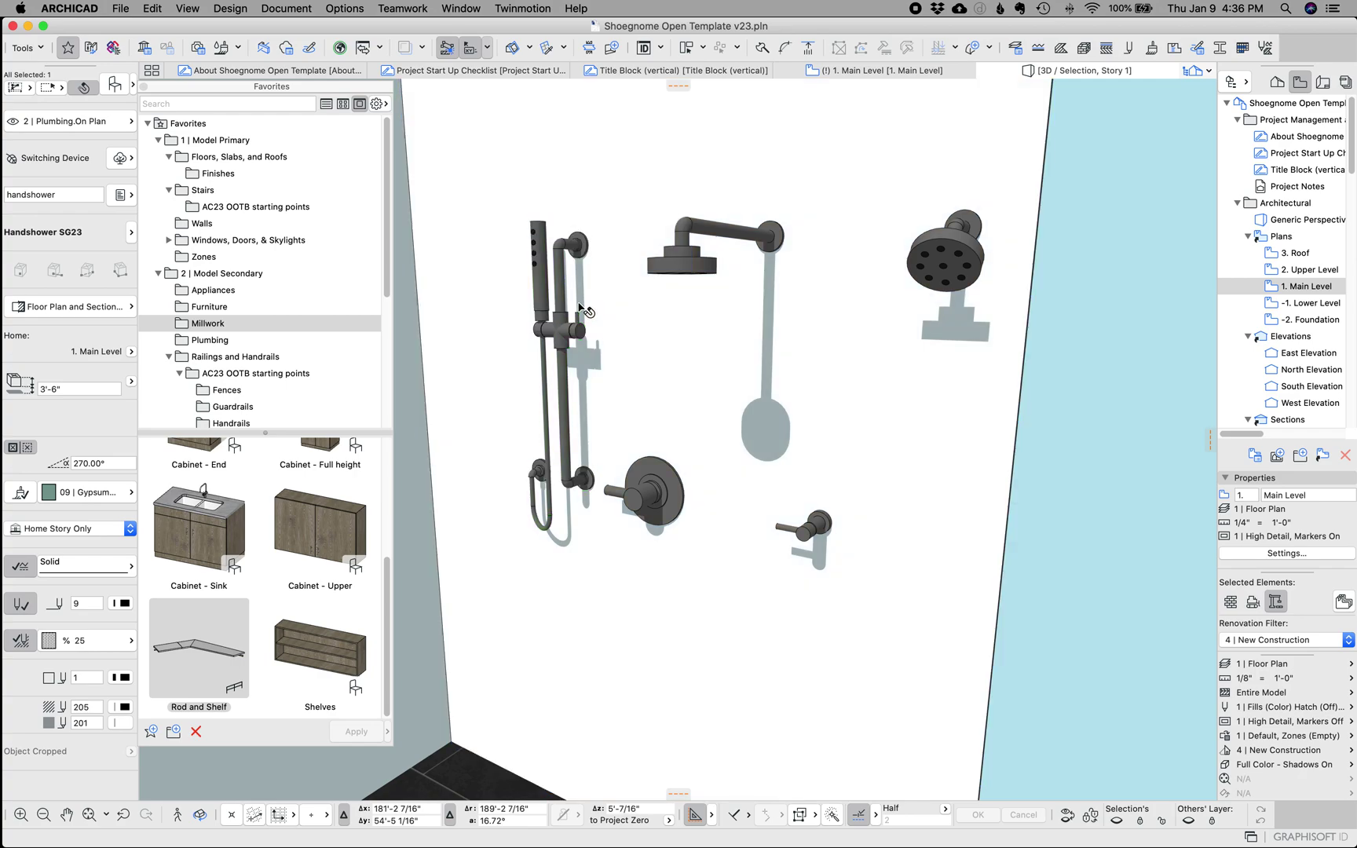
Orbit around the shower fixtures, then zoom out to show the full enclosure and dark tile floor.
shift+middle_drag(567, 344, 644, 314)
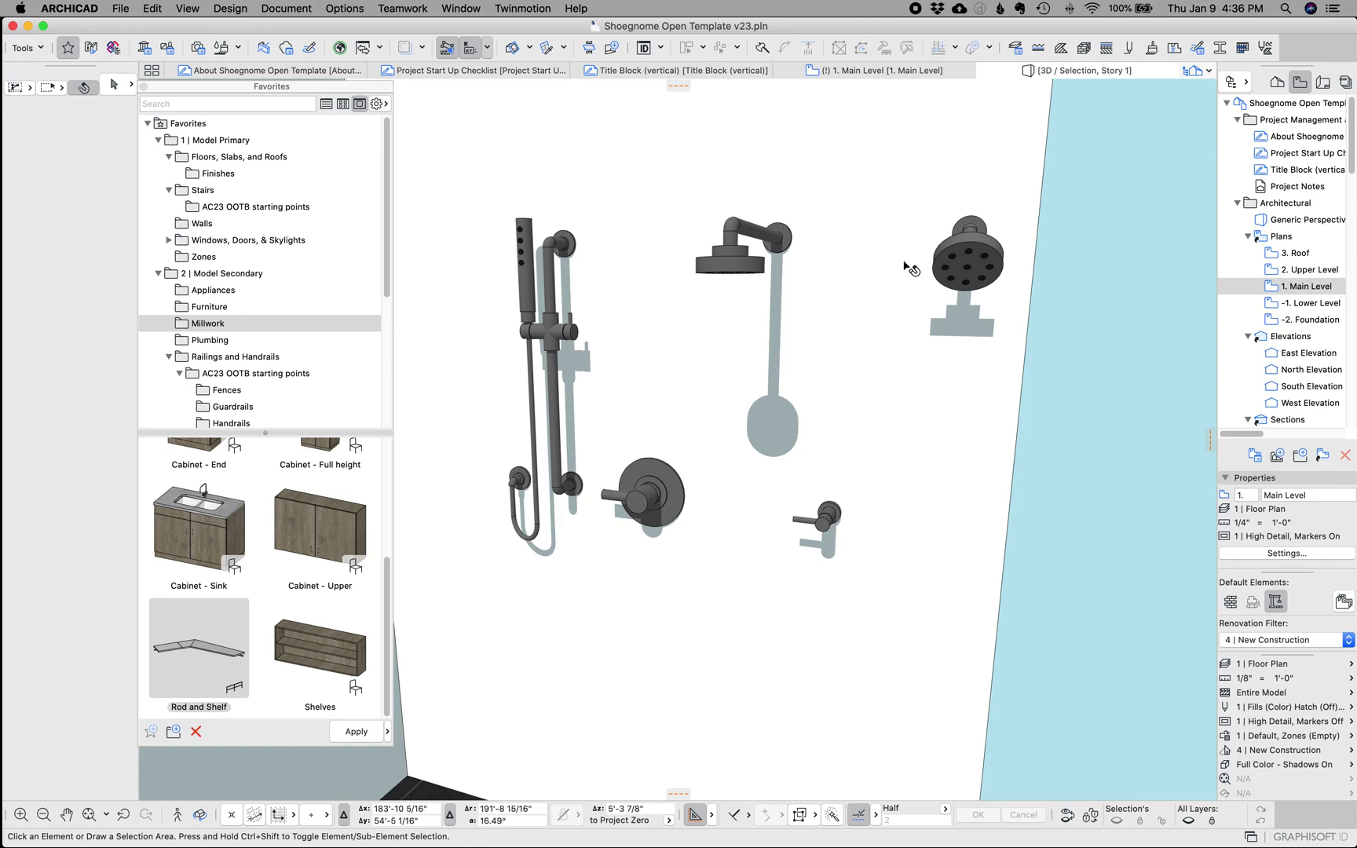
shift+middle_drag(903, 265, 836, 279)
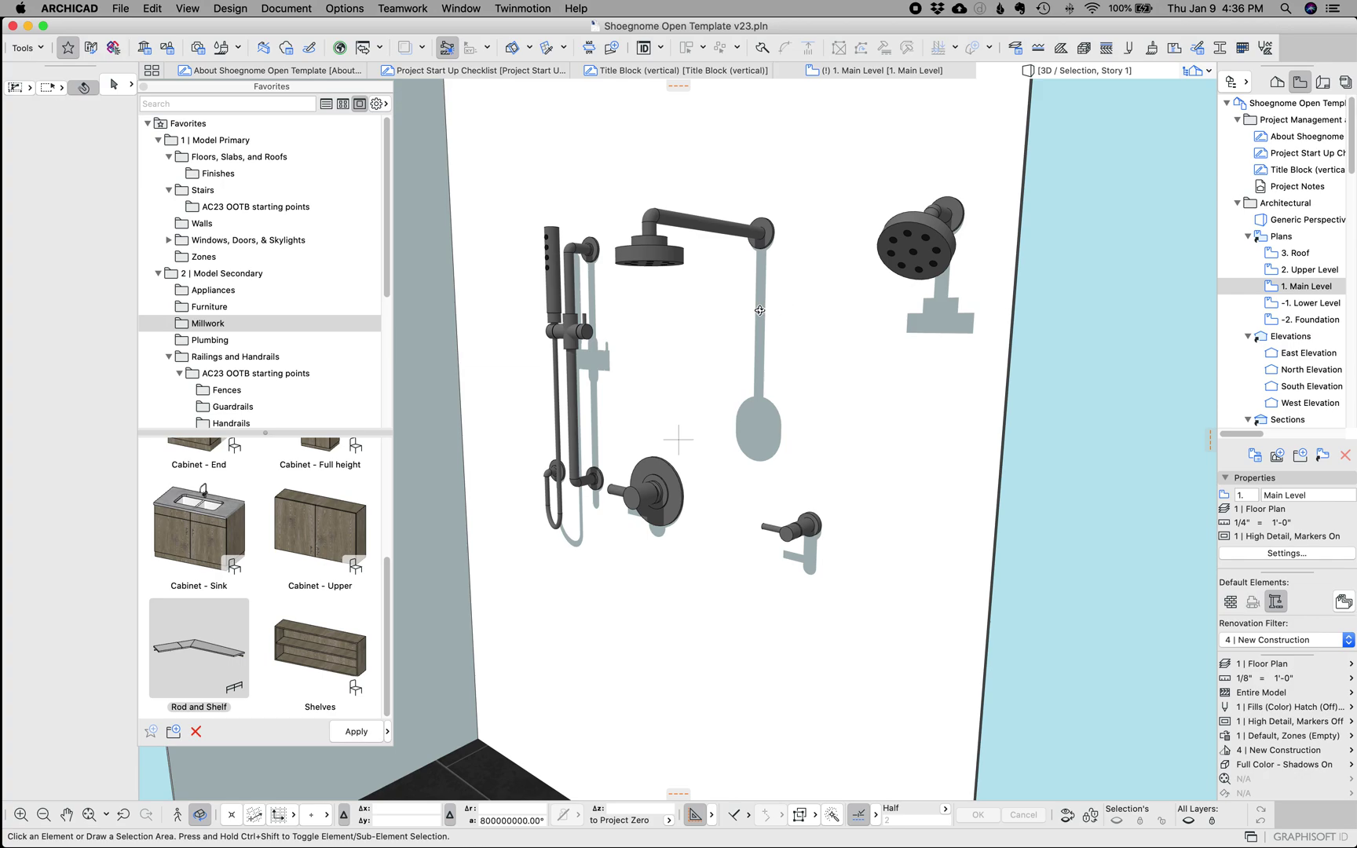
drag(718, 335, 809, 357)
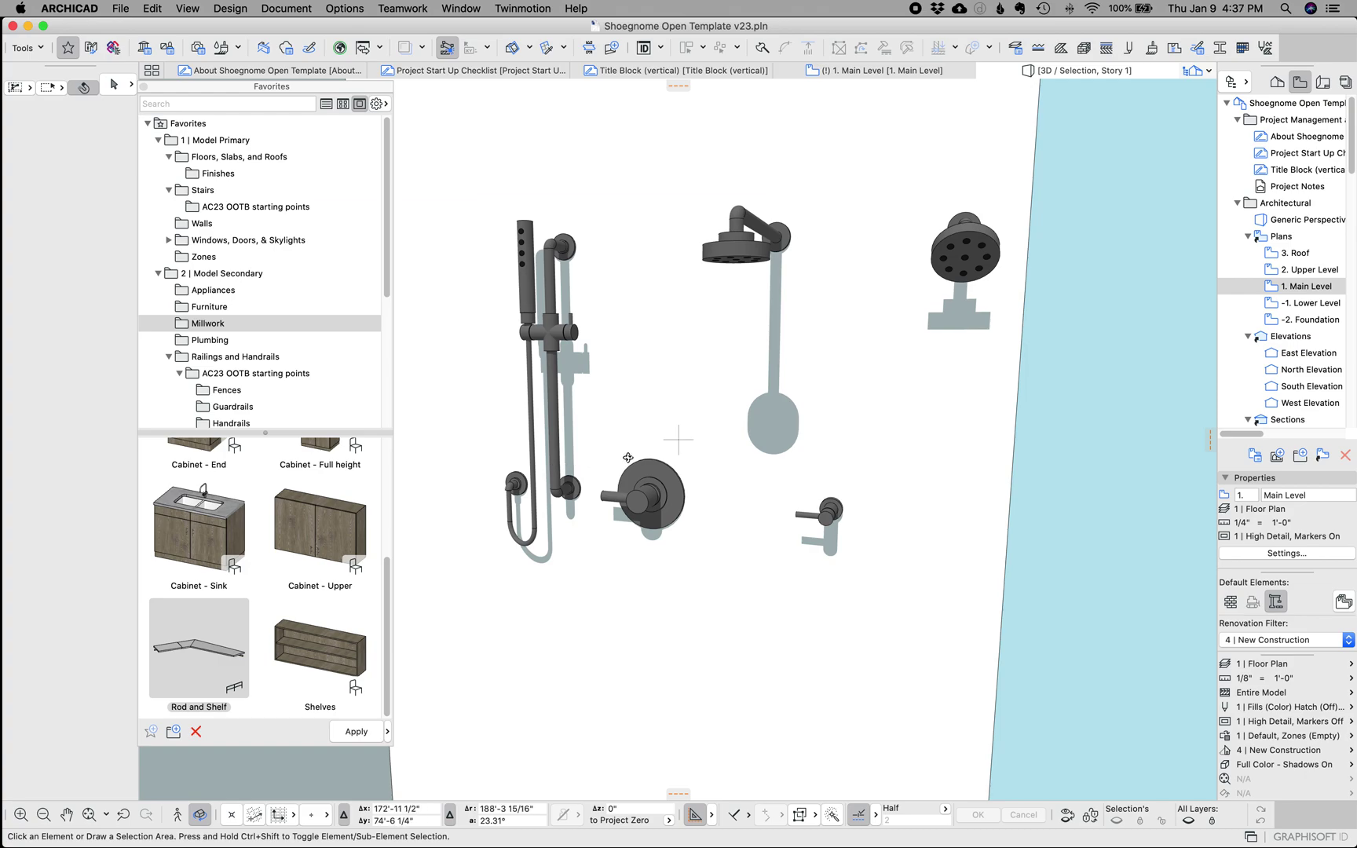
shift+middle_drag(647, 461, 770, 504)
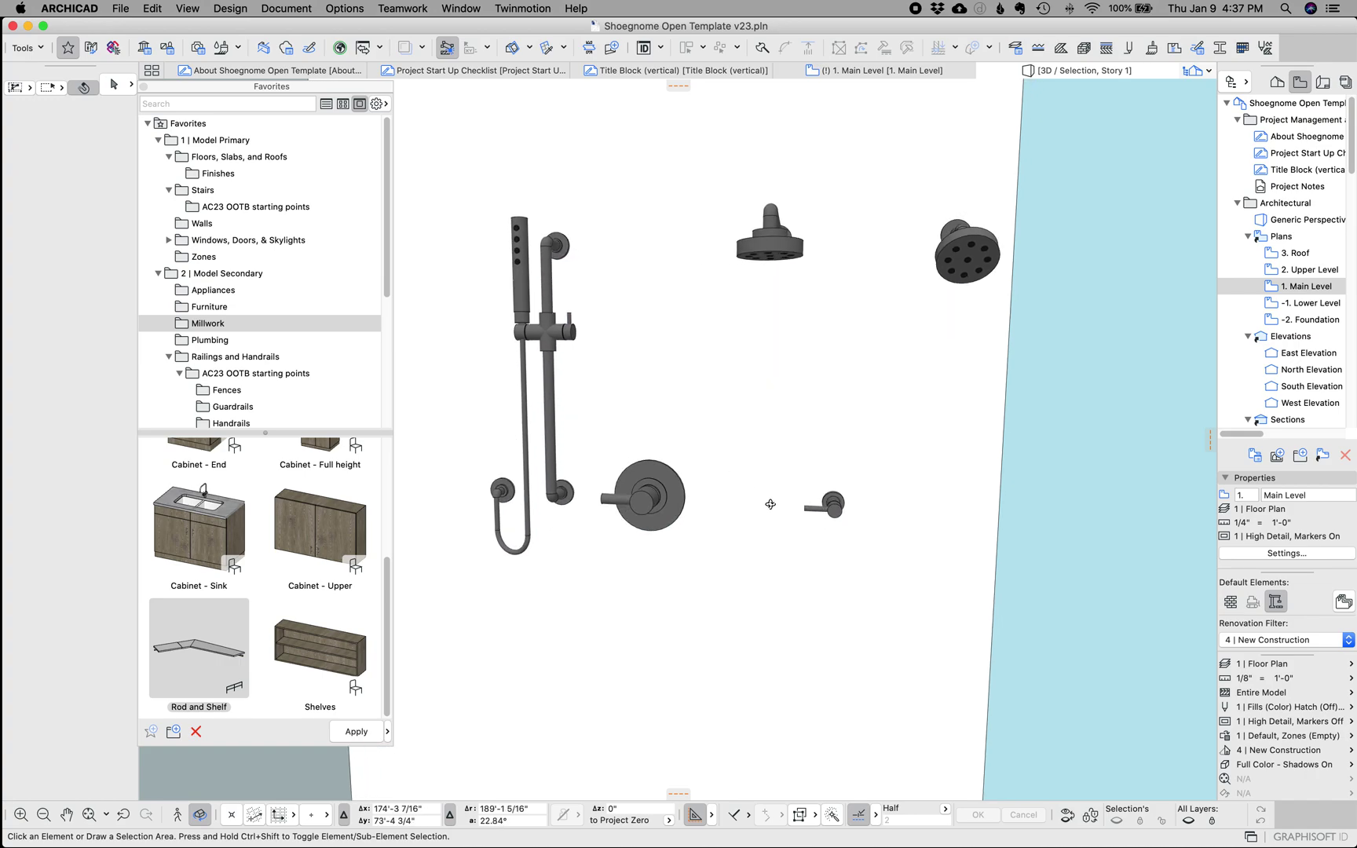
click(834, 511)
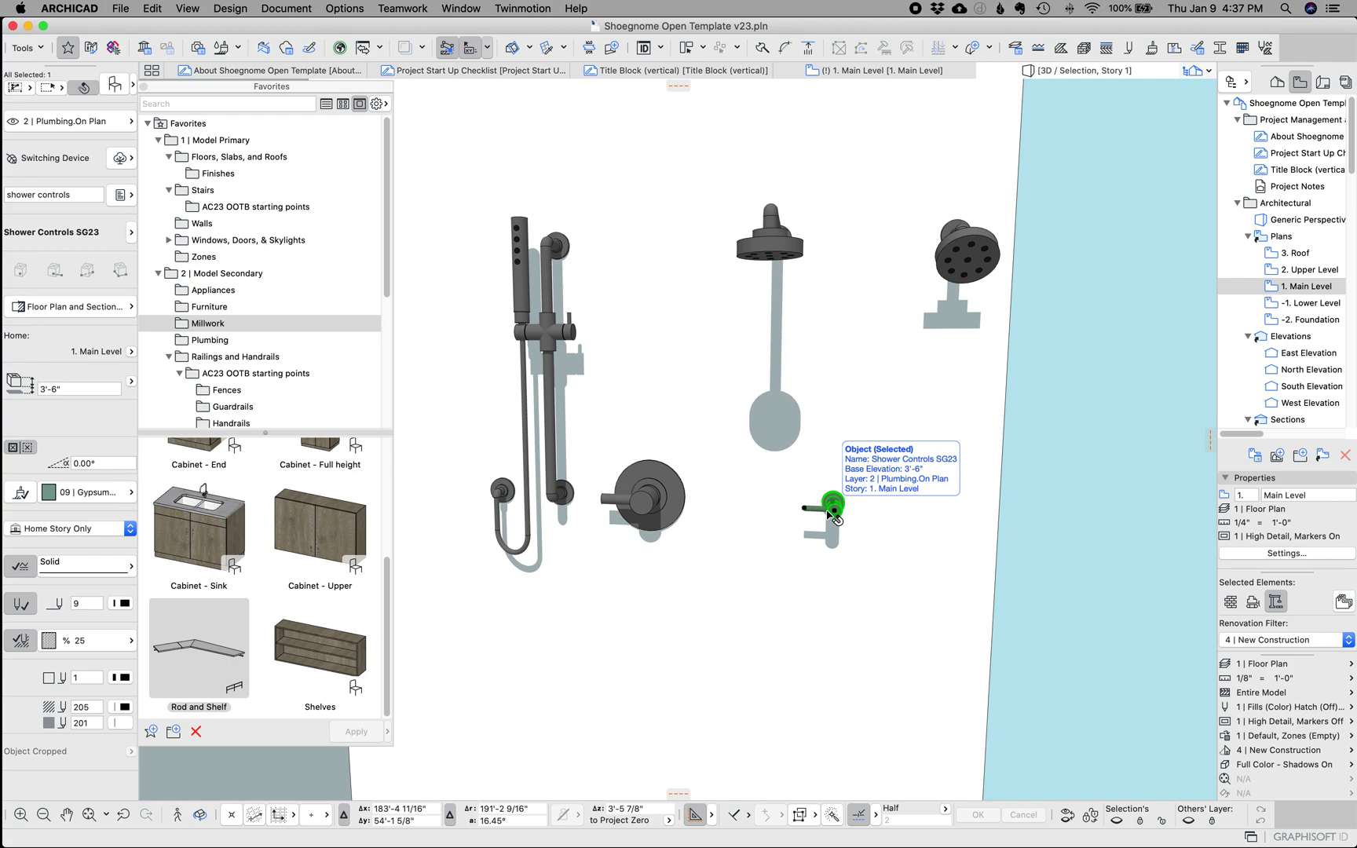
click(1003, 395)
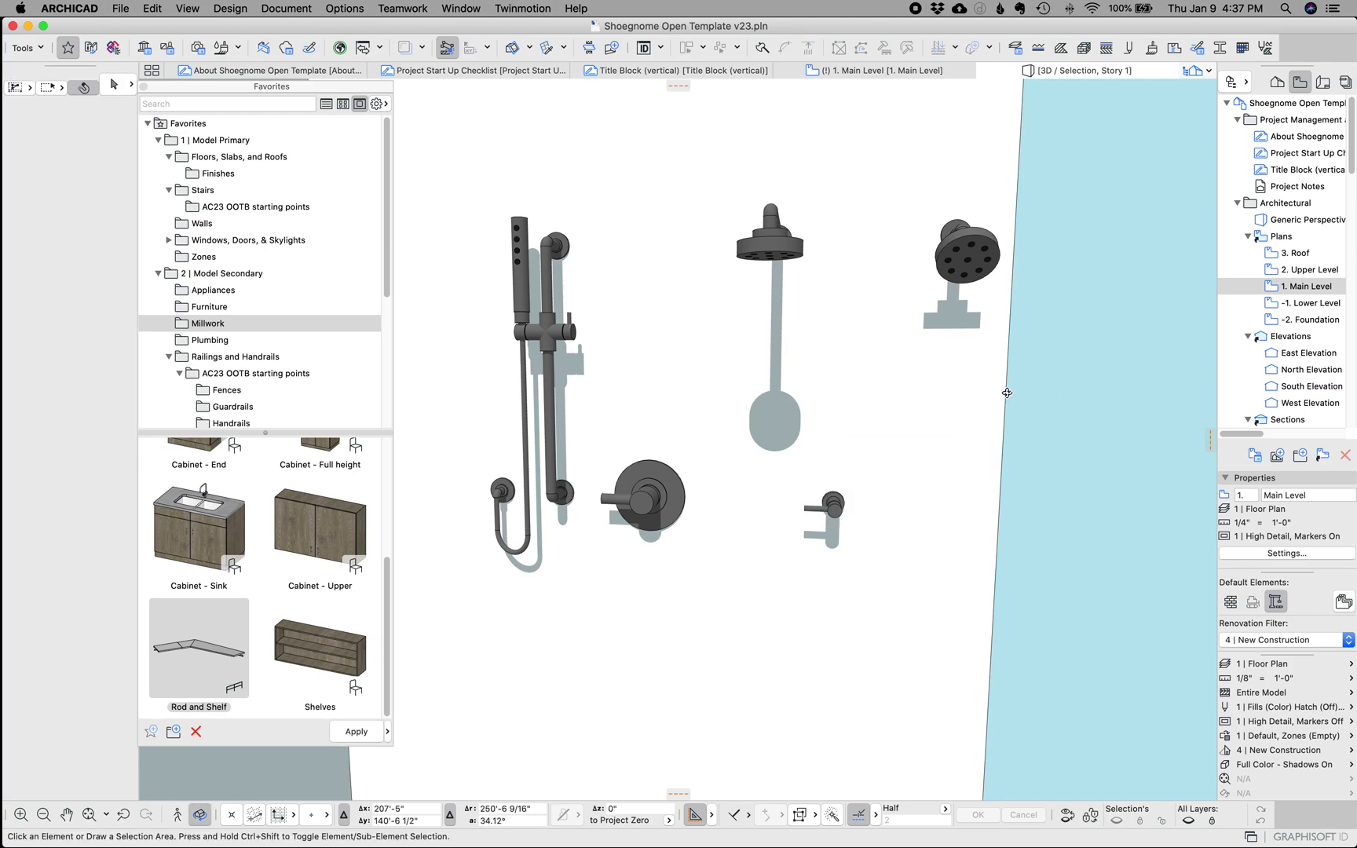
scroll(1007, 393, down, 10)
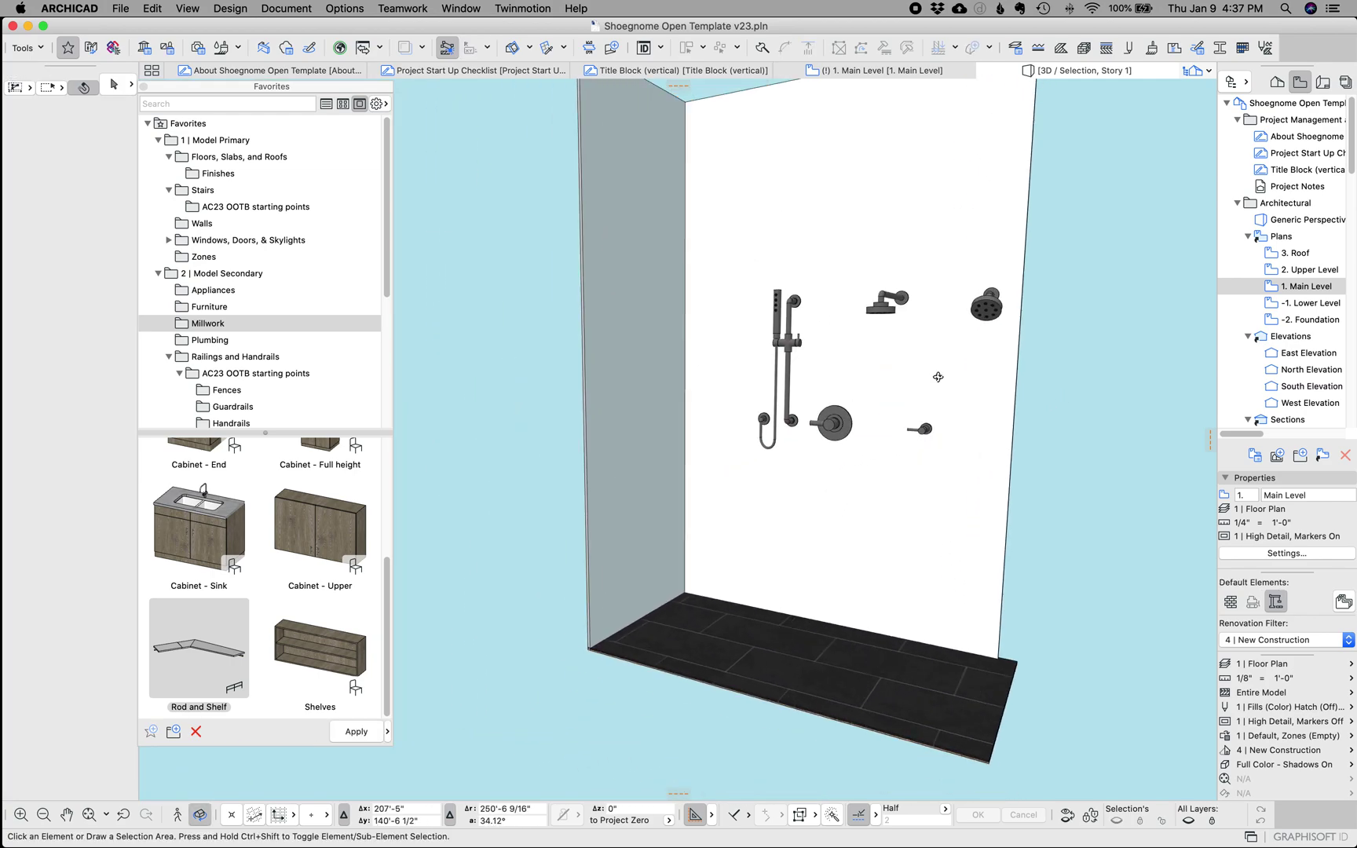
shift+middle_drag(938, 376, 876, 450)
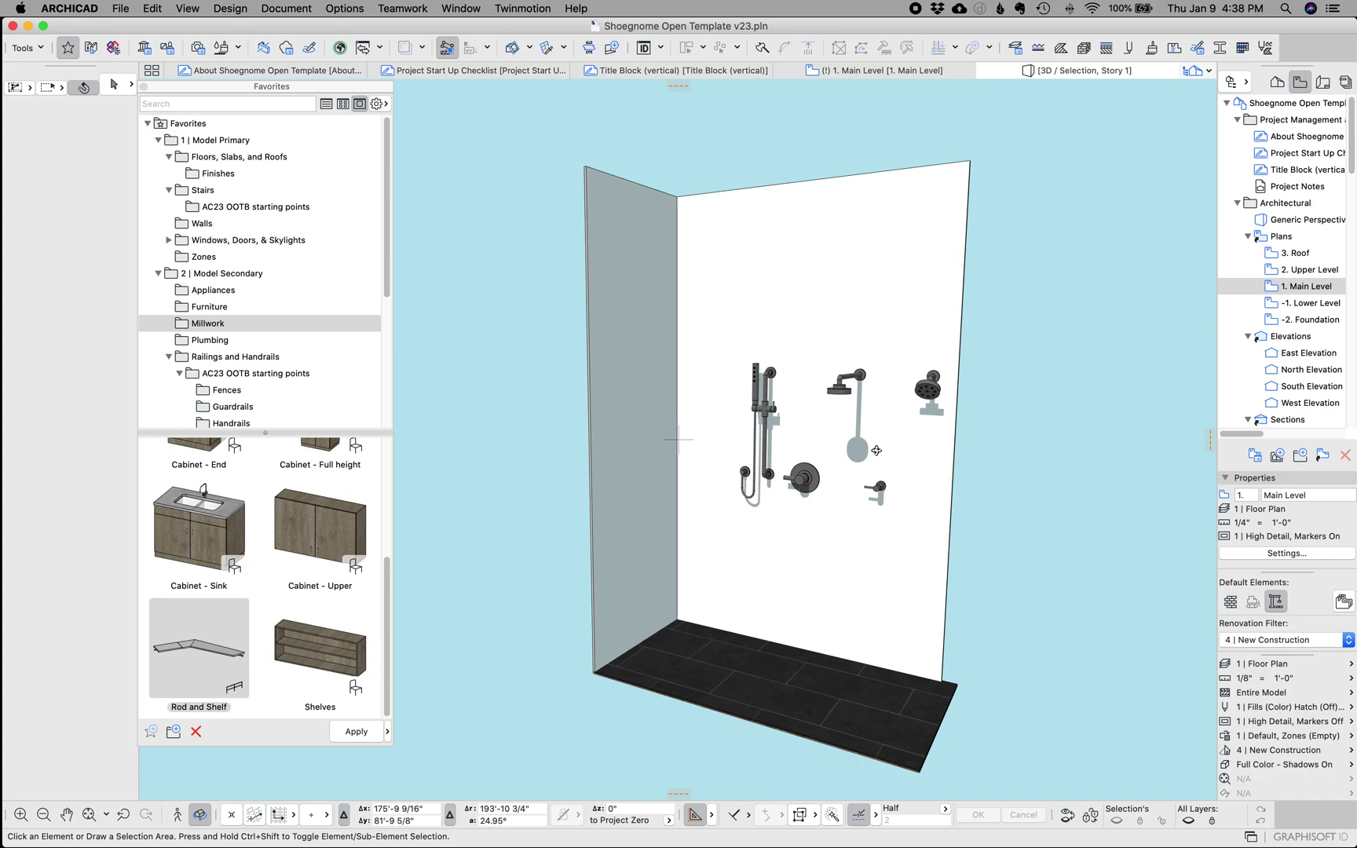
drag(876, 450, 869, 383)
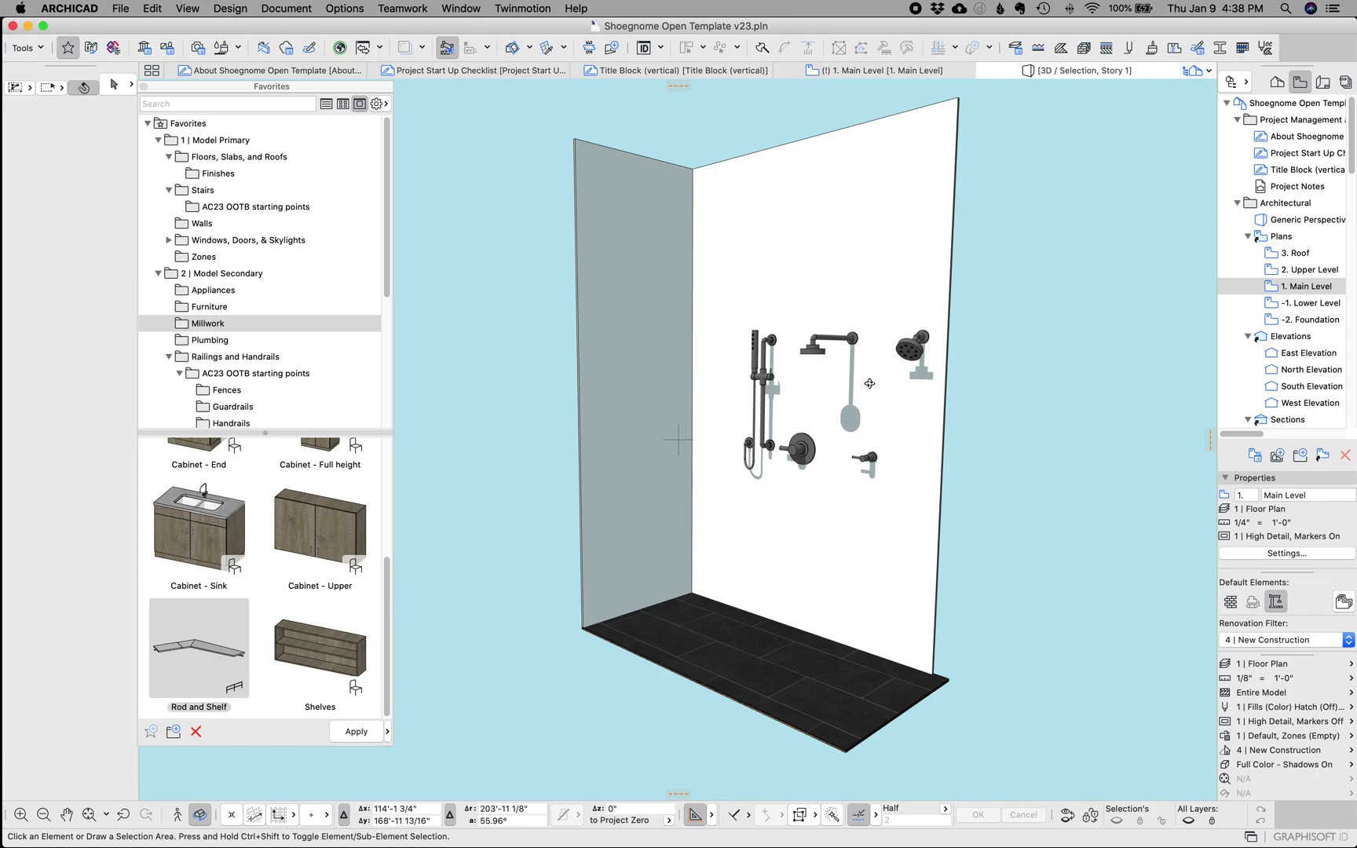